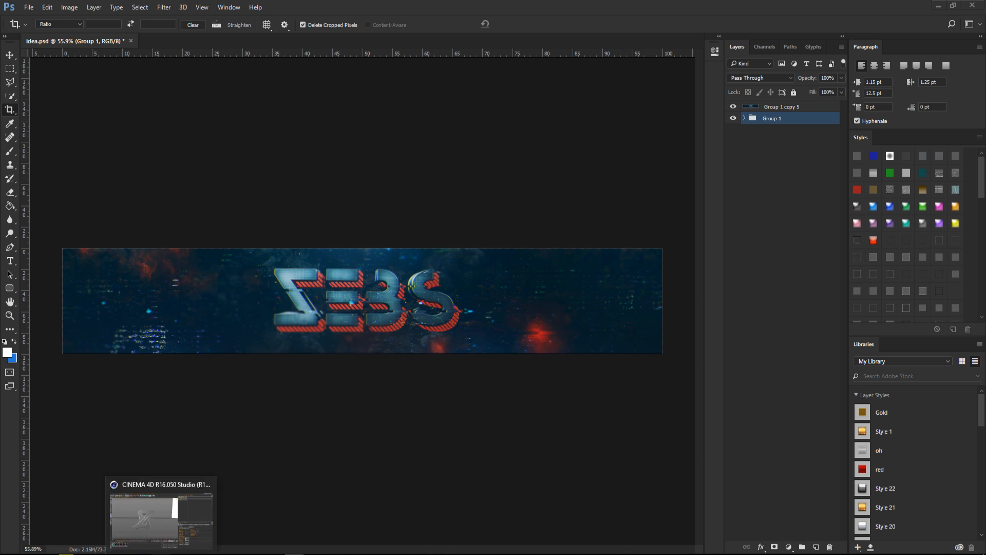
Switch to Cinema 4D and add a MoText object to the logo scene
{"action": "left_click", "coordinate": [161, 554]}
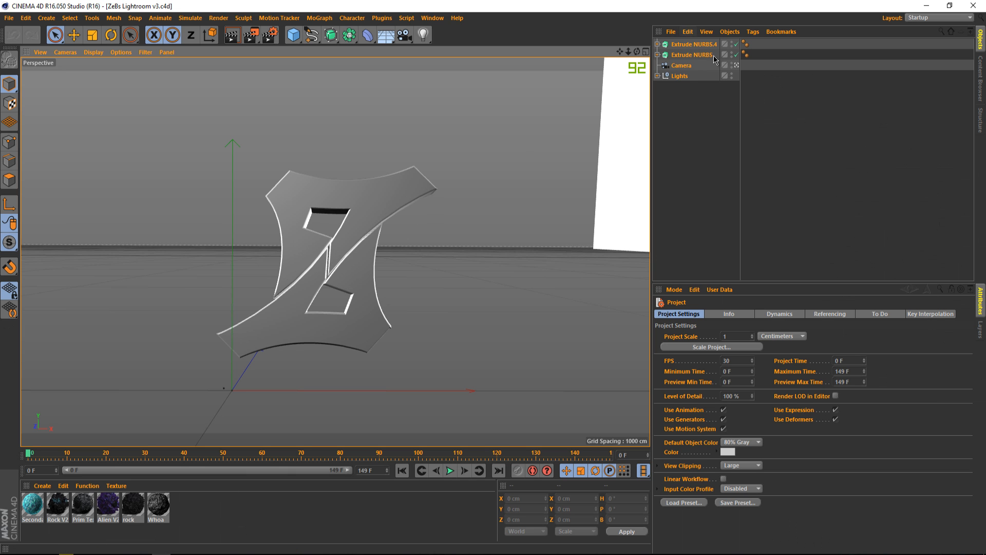
{"action": "left_click", "coordinate": [737, 65]}
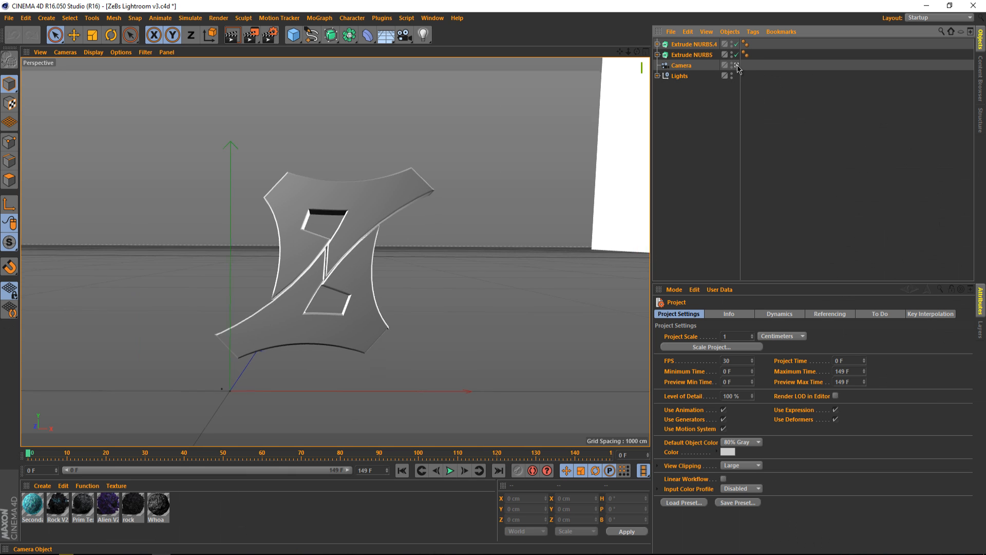
{"action": "left_click", "coordinate": [737, 66]}
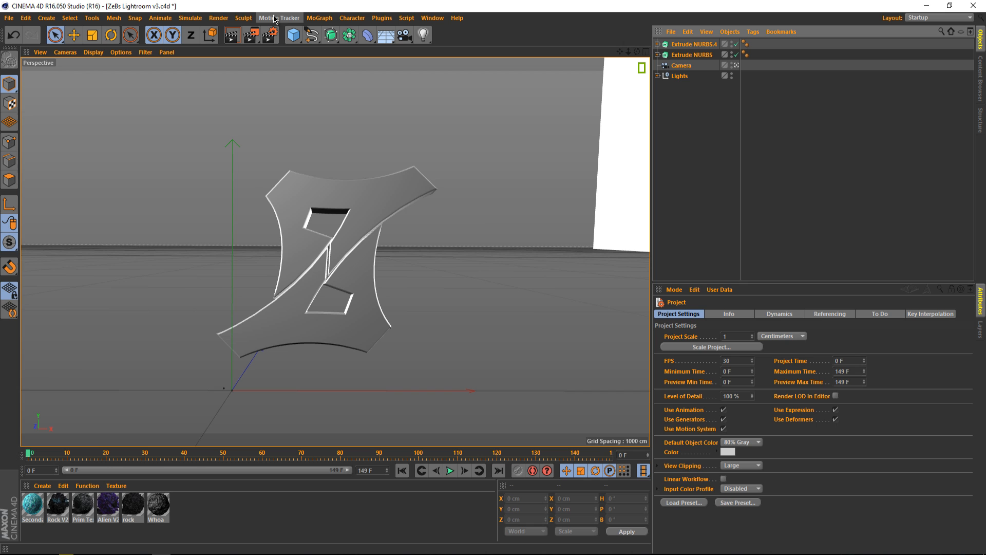
{"action": "left_click", "coordinate": [300, 19]}
{"action": "mouse_move", "coordinate": [318, 19]}
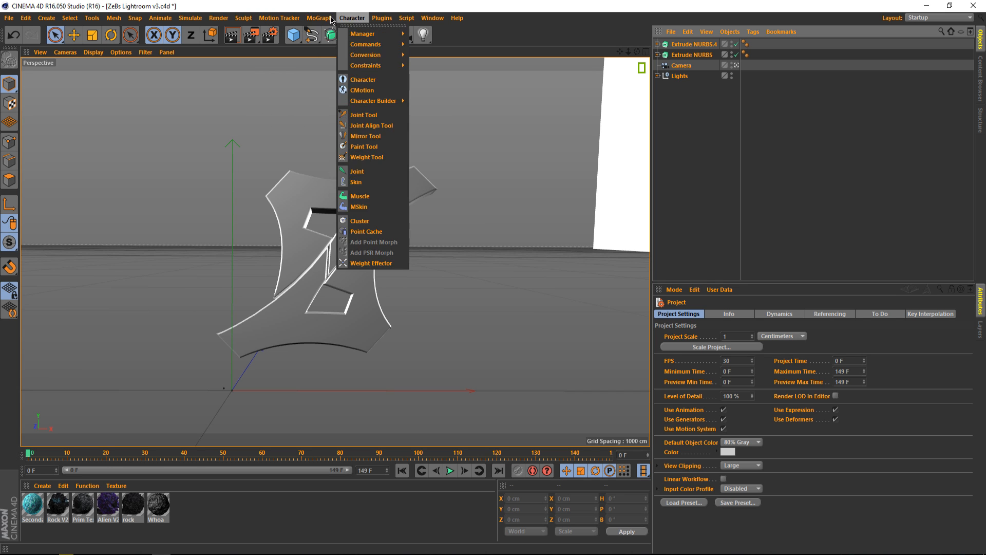
{"action": "left_click", "coordinate": [334, 149]}
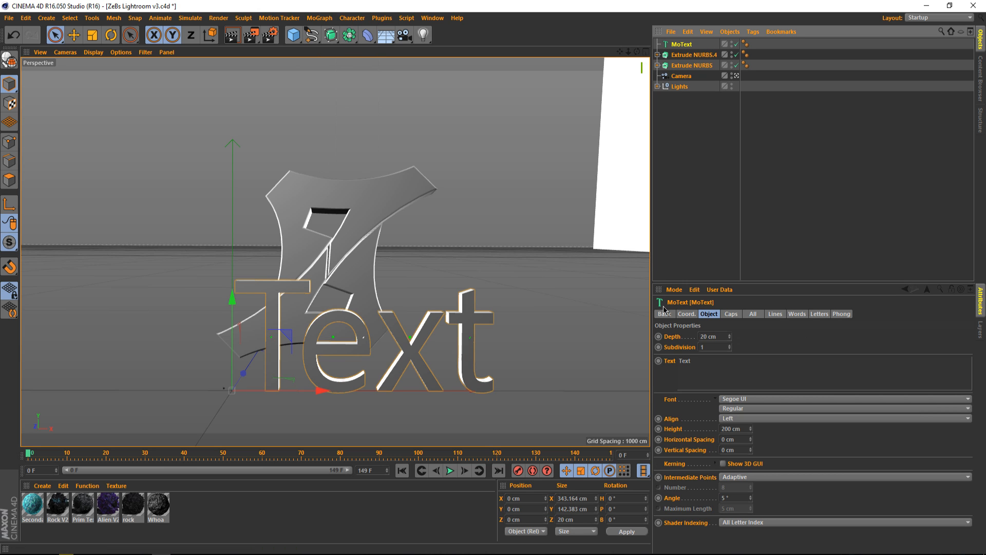
Set the MoText object's text to "Zebs" and its font to Razed Trend
{"action": "left_click", "coordinate": [715, 367]}
{"action": "key", "text": "BackSpace"}
{"action": "key", "text": "BackSpace"}
{"action": "key", "text": "BackSpace"}
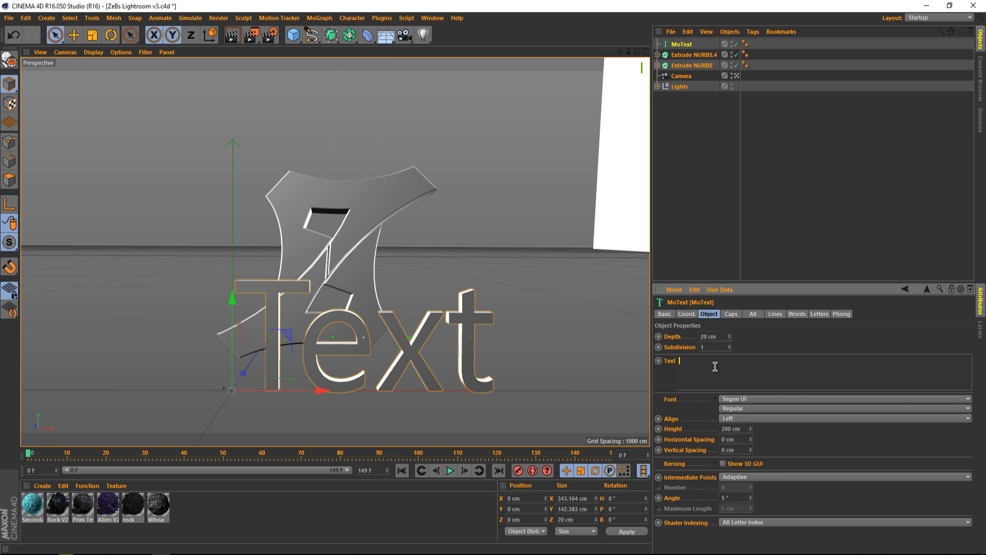
{"action": "type", "text": "Zebs"}
{"action": "left_click", "coordinate": [752, 396]}
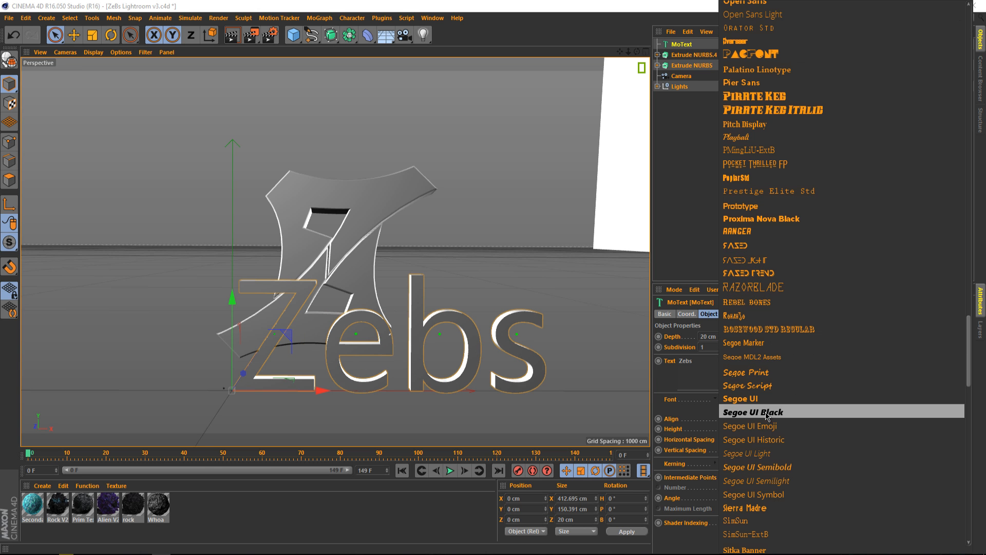
{"action": "left_click", "coordinate": [738, 276]}
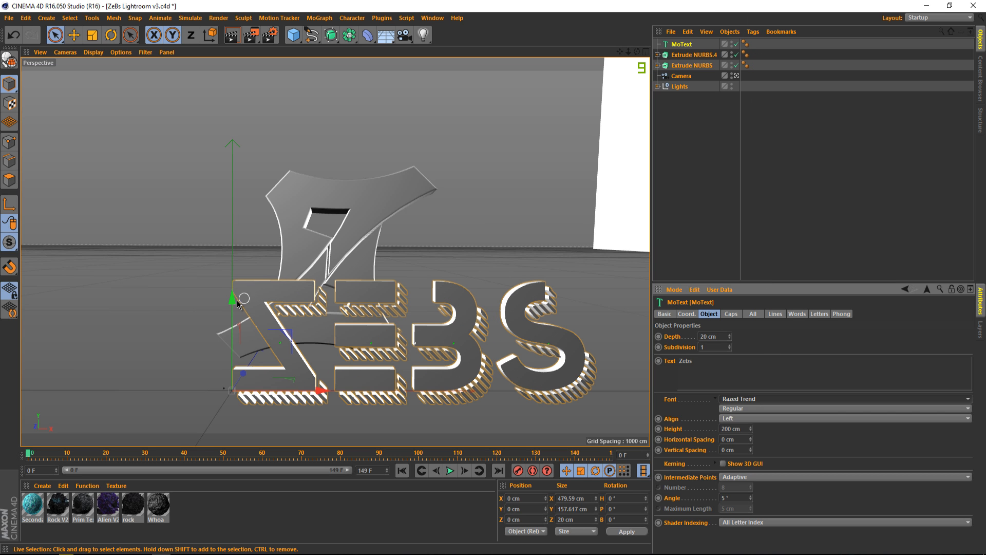
Move the text over the existing Z logo, to about X -88 cm, Y 110 cm and Z 98 cm
{"action": "left_click_drag", "start_coordinate": [234, 300], "coordinate": [233, 222]}
{"action": "left_click_drag", "start_coordinate": [315, 316], "coordinate": [250, 314]}
{"action": "left_click_drag", "start_coordinate": [184, 305], "coordinate": [211, 293]}
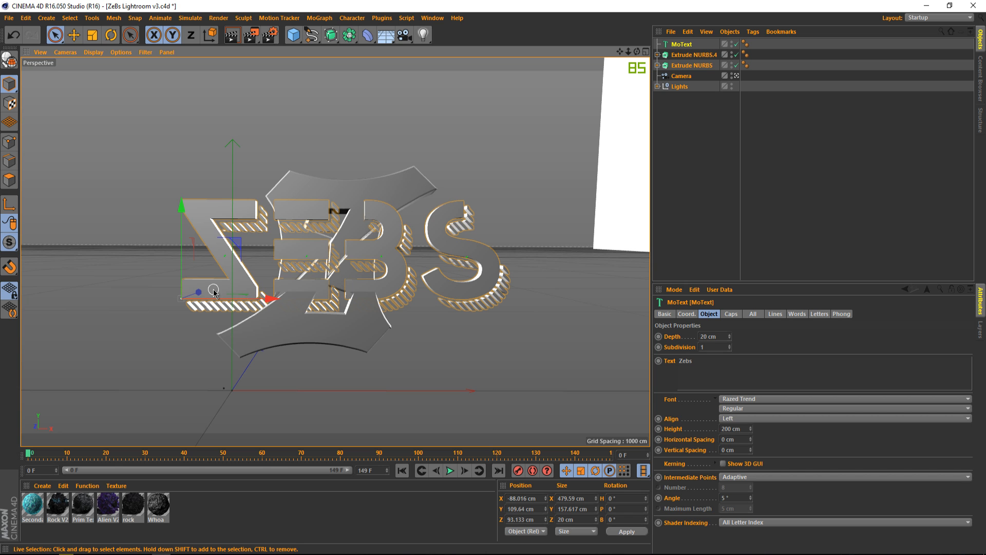
{"action": "left_click_drag", "start_coordinate": [201, 291], "coordinate": [200, 289]}
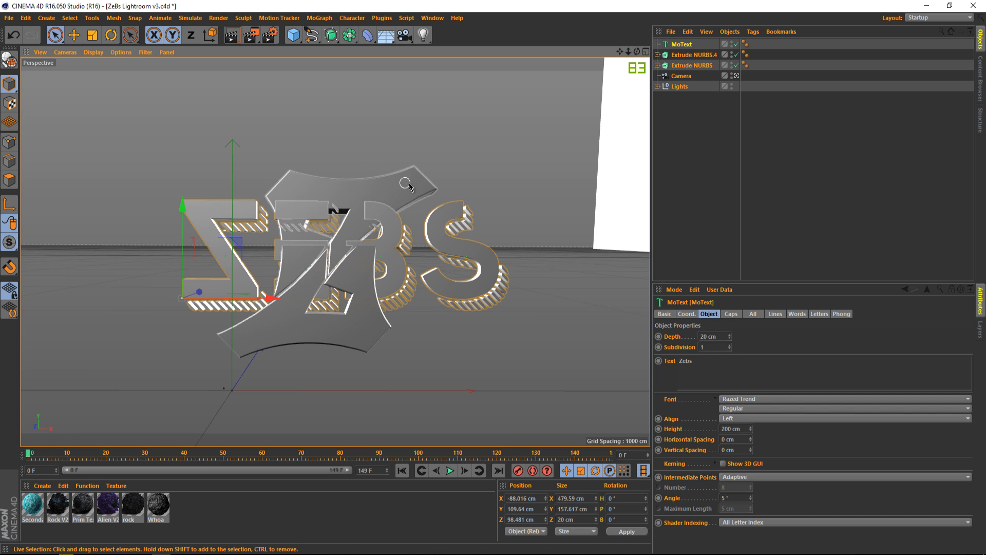
Delete the two Extrude NURBS objects that form the old Z logo
{"action": "left_click", "coordinate": [696, 55]}
{"action": "left_click", "coordinate": [693, 65], "text": "ctrl"}
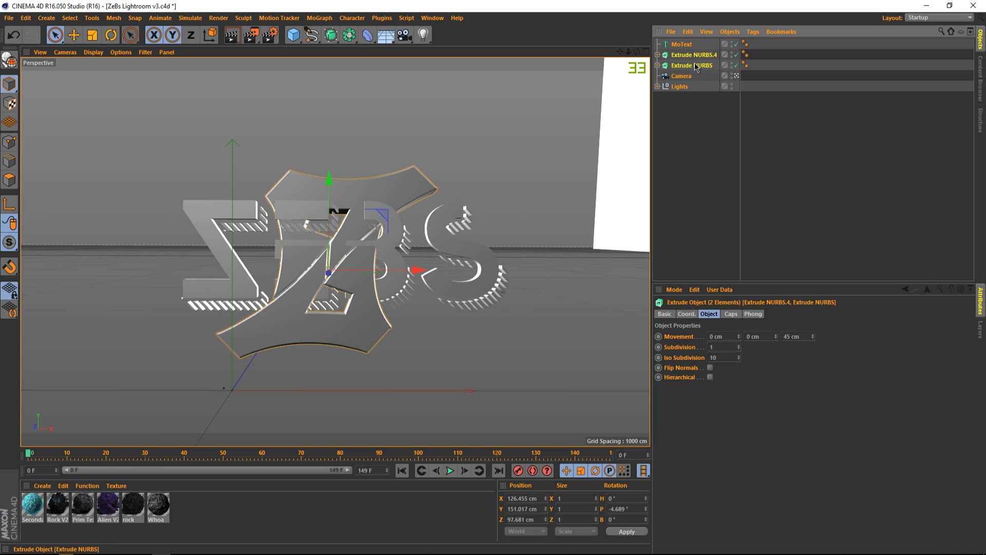
{"action": "key", "text": "Delete"}
Set both the start and end caps of the text to Fillet Cap
{"action": "left_click", "coordinate": [446, 220]}
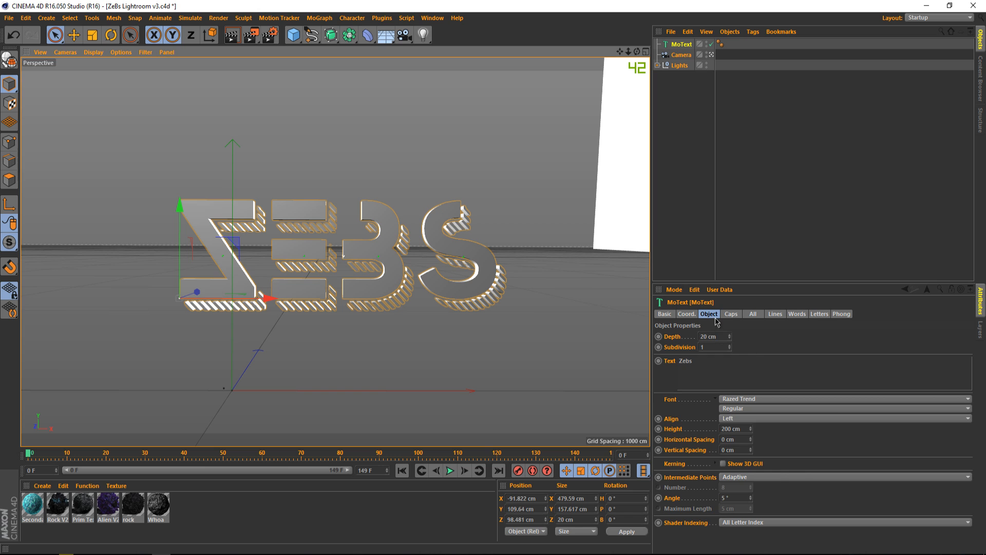
{"action": "left_click", "coordinate": [731, 314]}
{"action": "left_click", "coordinate": [754, 368]}
{"action": "left_click", "coordinate": [758, 378]}
{"action": "left_click", "coordinate": [757, 368]}
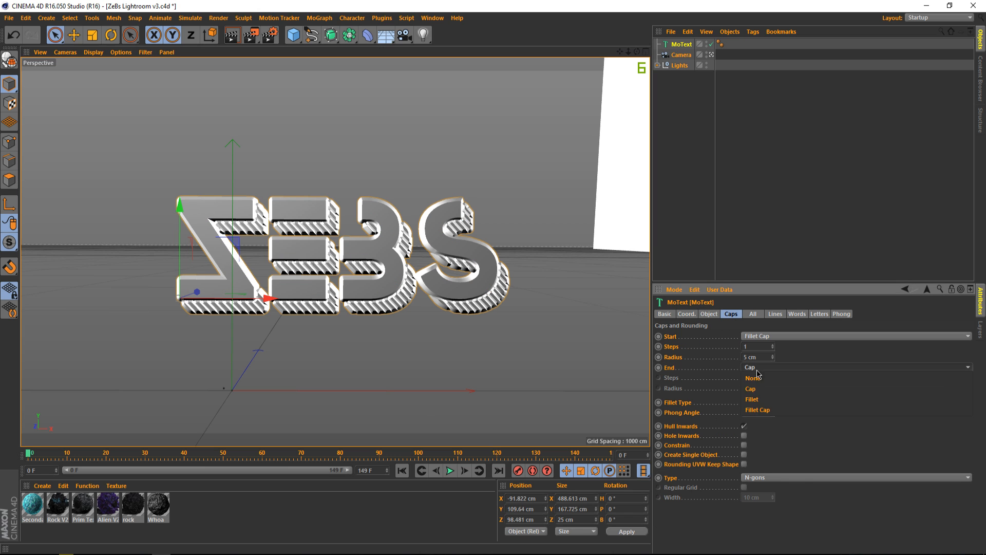
{"action": "left_click", "coordinate": [759, 410]}
Set the fillet radius of the text's start and end caps to 1 cm
{"action": "left_click_drag", "start_coordinate": [759, 357], "coordinate": [726, 355]}
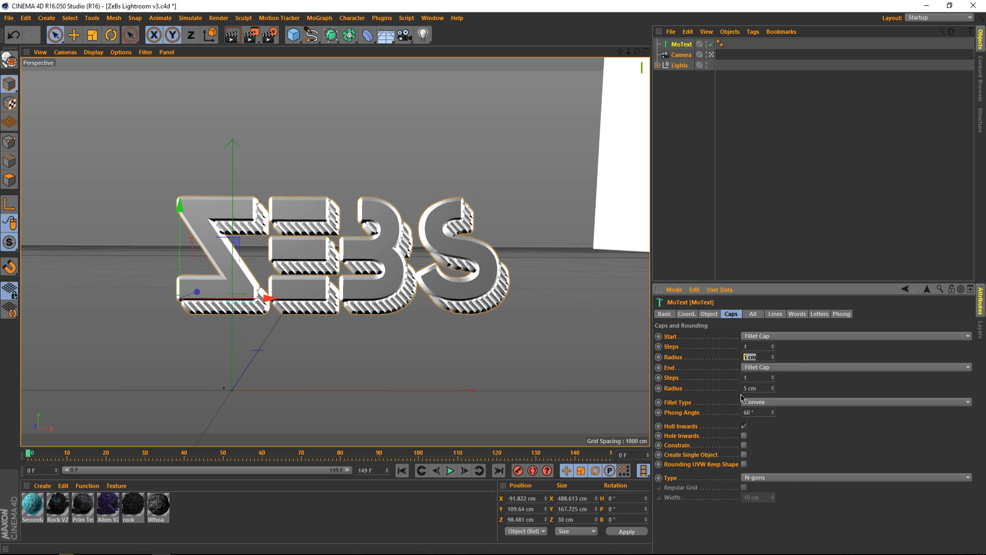
{"action": "type", "text": "1"}
{"action": "key", "text": "Return"}
{"action": "left_click_drag", "start_coordinate": [762, 387], "coordinate": [702, 391]}
{"action": "type", "text": "1"}
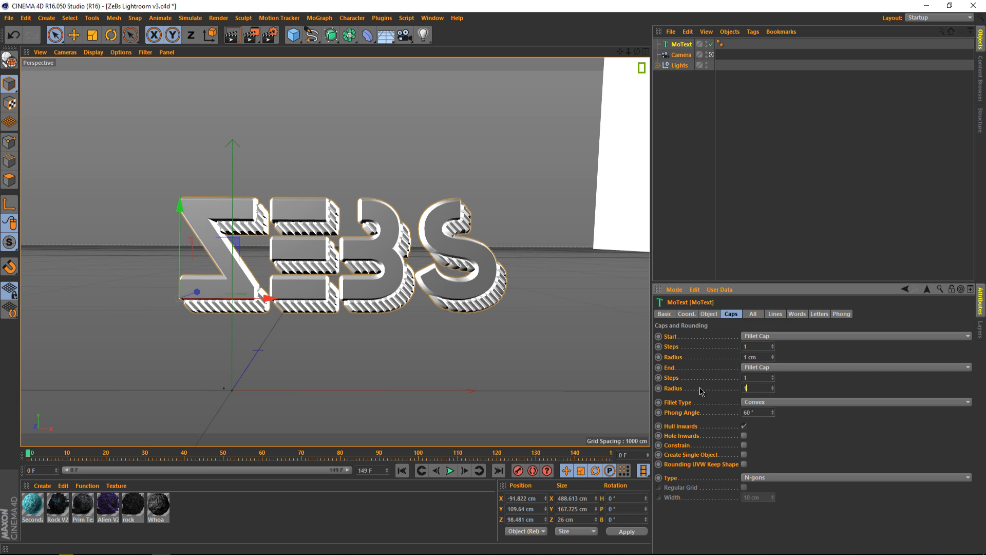
{"action": "key", "text": "Return"}
Deselect the text and render a preview of it in the viewport
{"action": "left_click", "coordinate": [437, 317]}
{"action": "key", "text": "ctrl+r"}
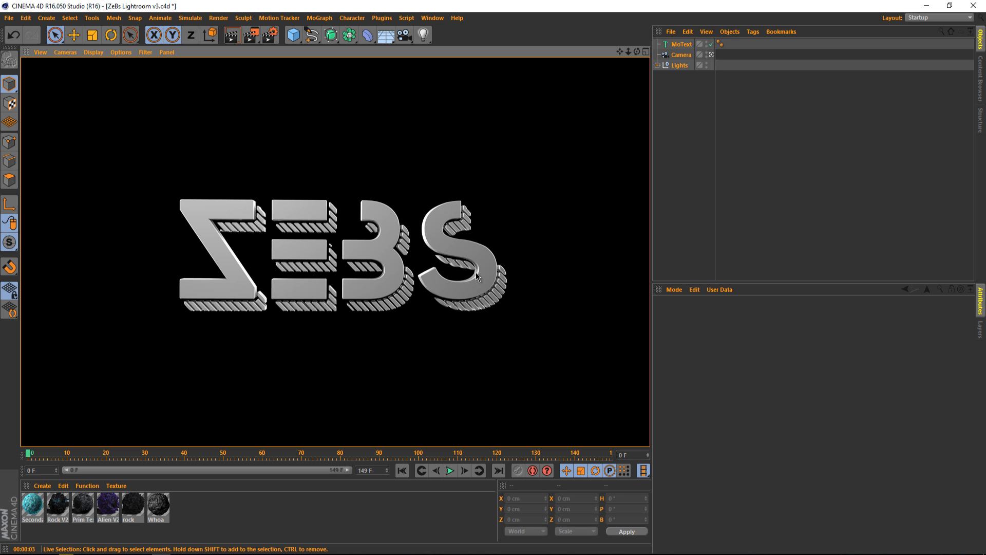
{"action": "left_click", "coordinate": [420, 310]}
Set the extrusion depth of the text to 80 cm
{"action": "left_click", "coordinate": [463, 243]}
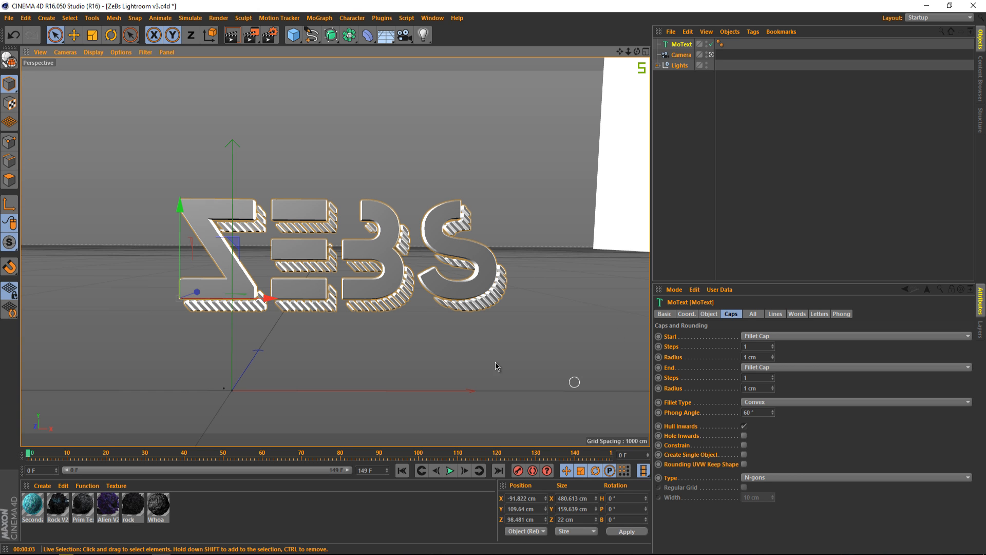
{"action": "left_click", "coordinate": [709, 315]}
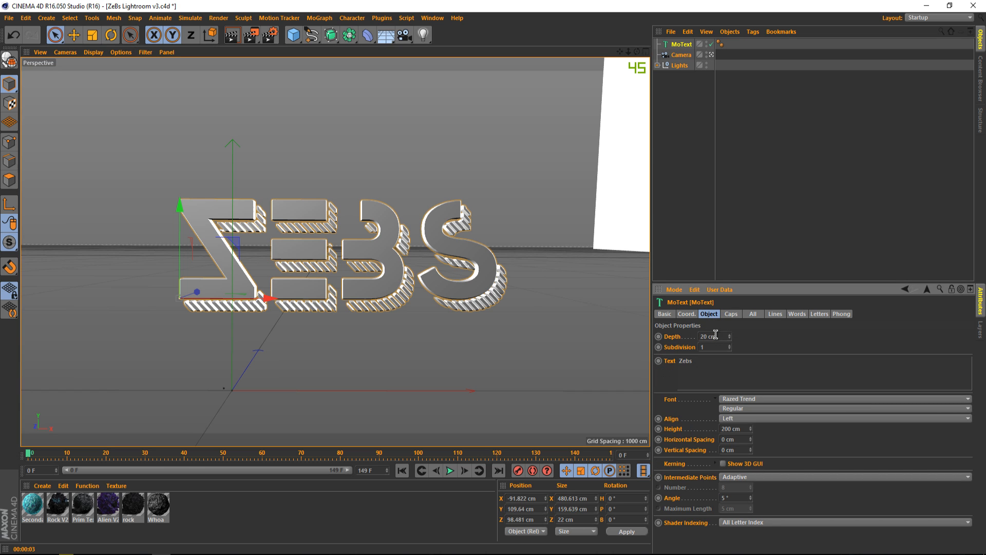
{"action": "left_click", "coordinate": [714, 336]}
{"action": "type", "text": "80"}
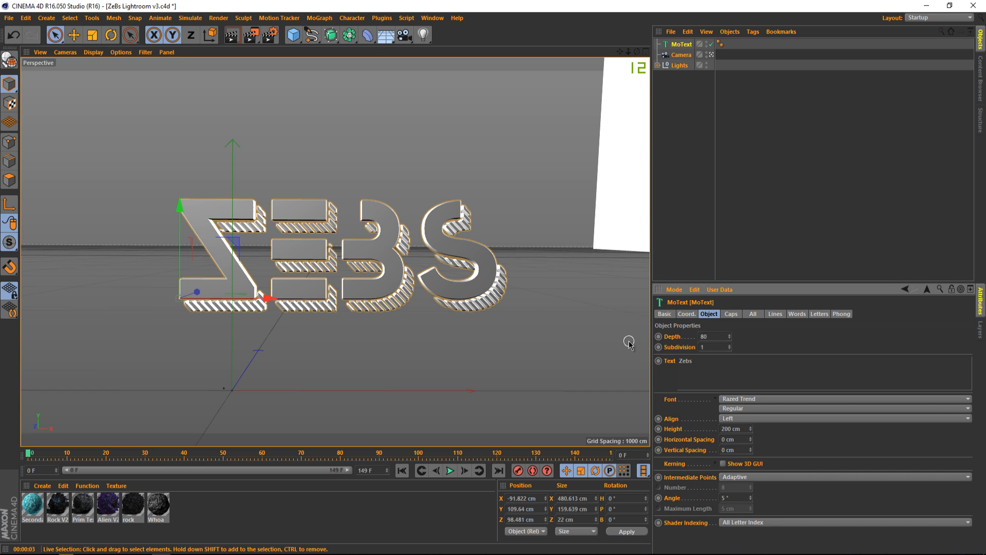
{"action": "key", "text": "Return"}
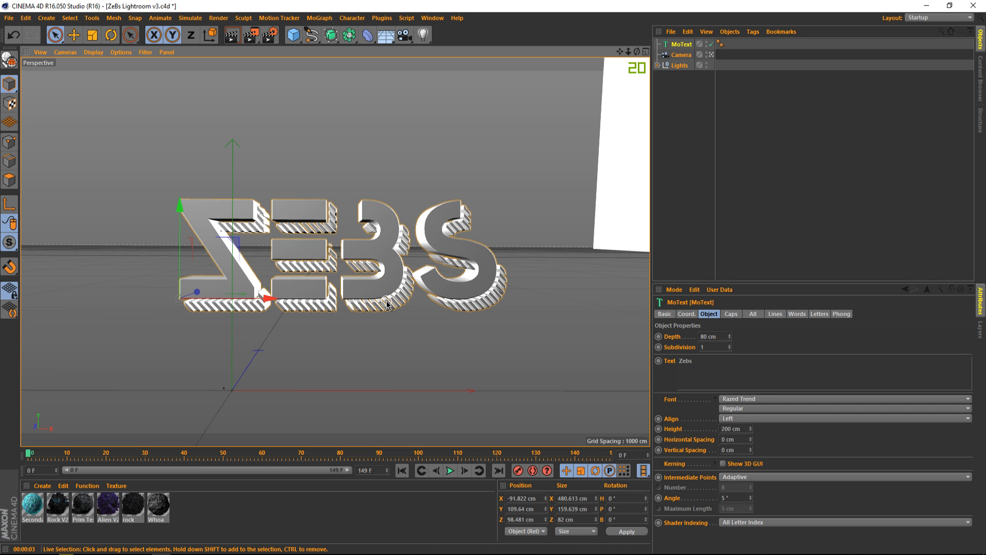
Check the finished banner in Photoshop for reference, then return to Cinema 4D and preview the deeper text render
{"action": "left_click", "coordinate": [444, 333]}
{"action": "mouse_move", "coordinate": [123, 554]}
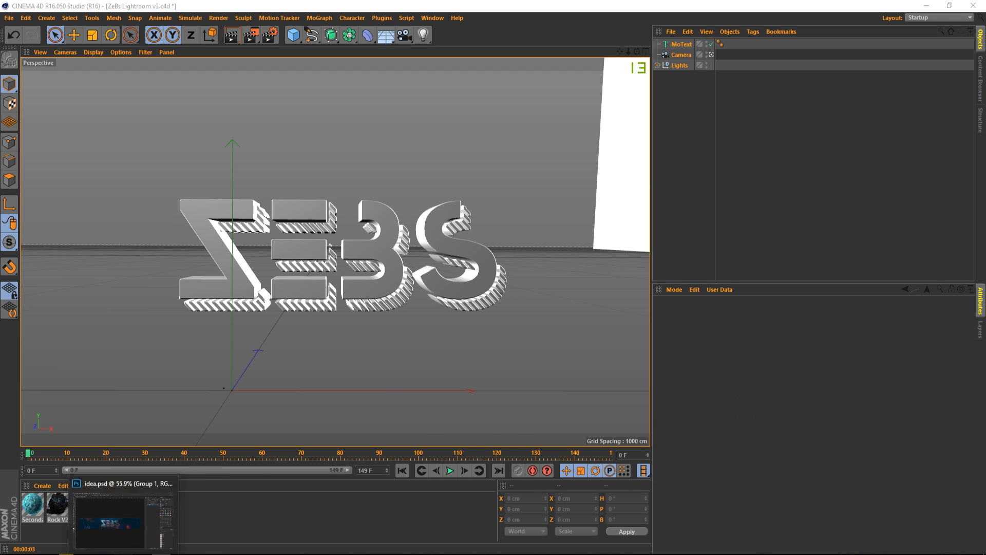
{"action": "left_click", "coordinate": [110, 519]}
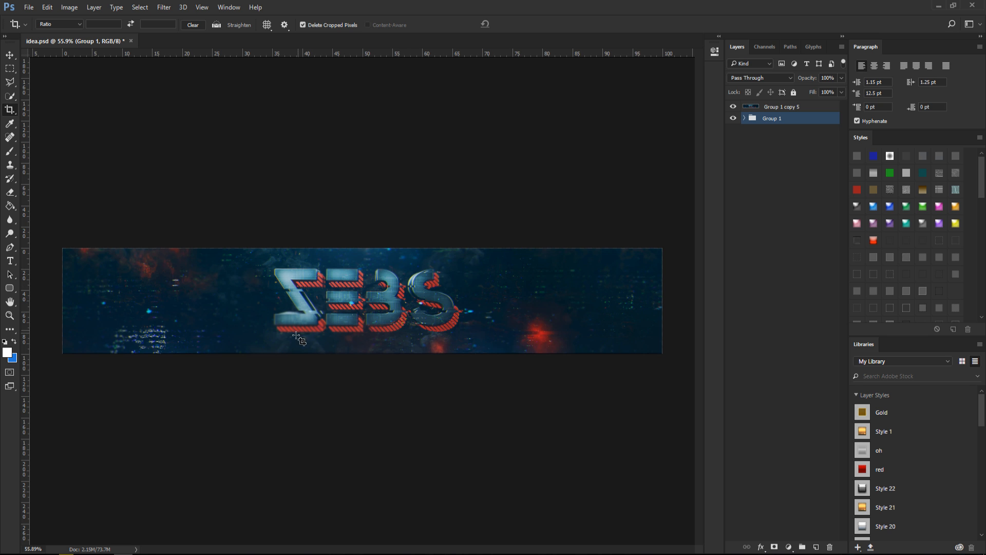
{"action": "left_click", "coordinate": [939, 6]}
{"action": "key", "text": "ctrl+r"}
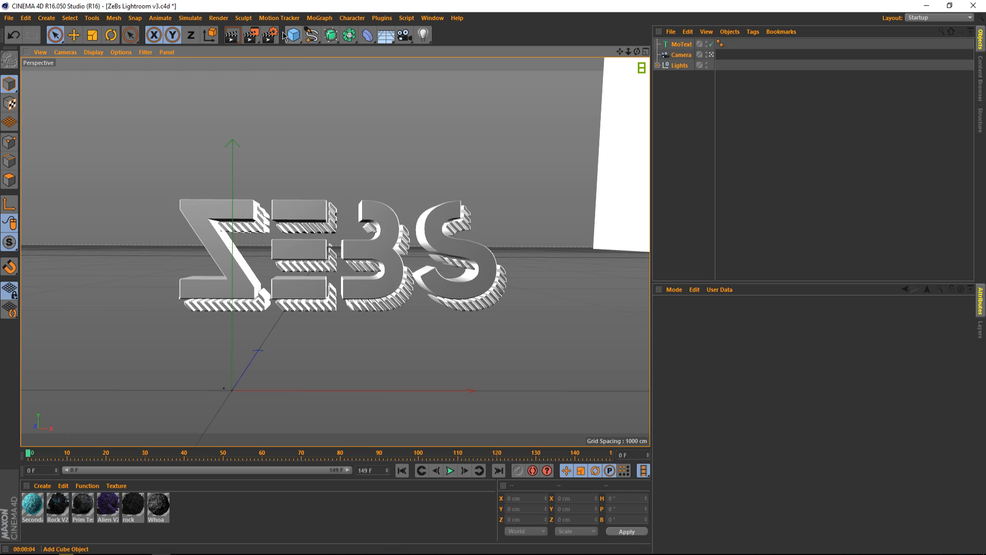
Set the render output to save on the Desktop with the file name render
{"action": "left_click", "coordinate": [270, 35]}
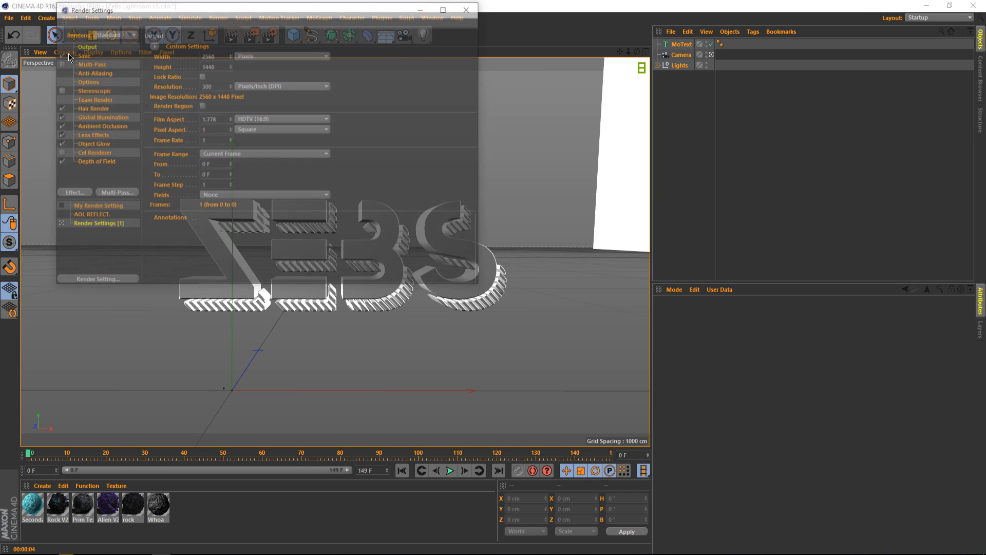
{"action": "left_click", "coordinate": [84, 56]}
{"action": "left_click", "coordinate": [468, 64]}
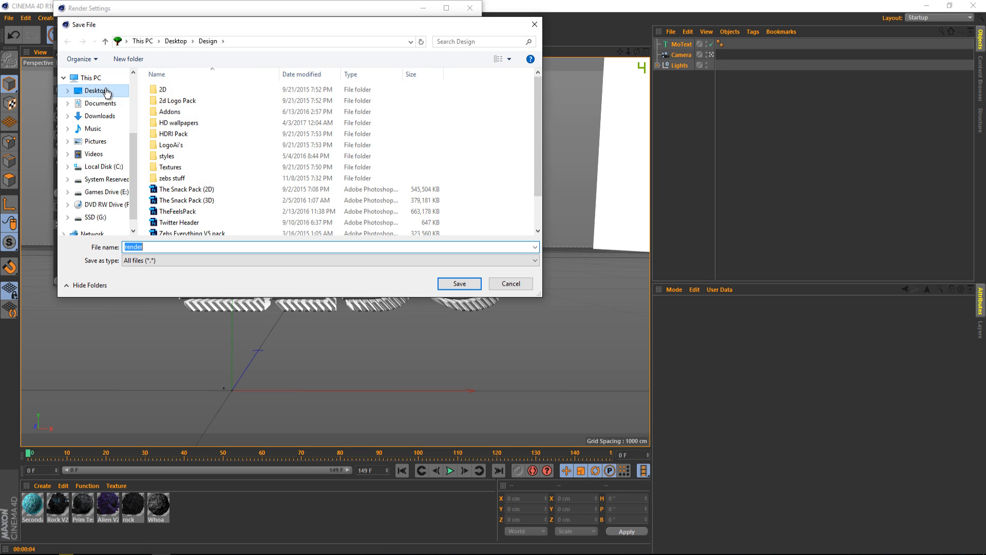
{"action": "left_click", "coordinate": [107, 91]}
{"action": "left_click", "coordinate": [198, 246]}
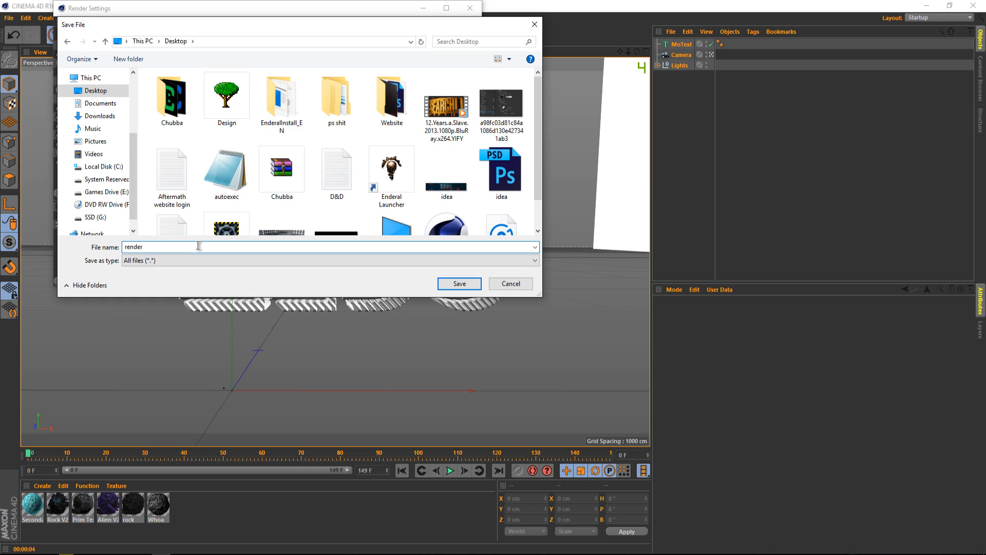
{"action": "key", "text": "Return"}
{"action": "left_click", "coordinate": [470, 8]}
{"action": "left_click", "coordinate": [251, 35]}
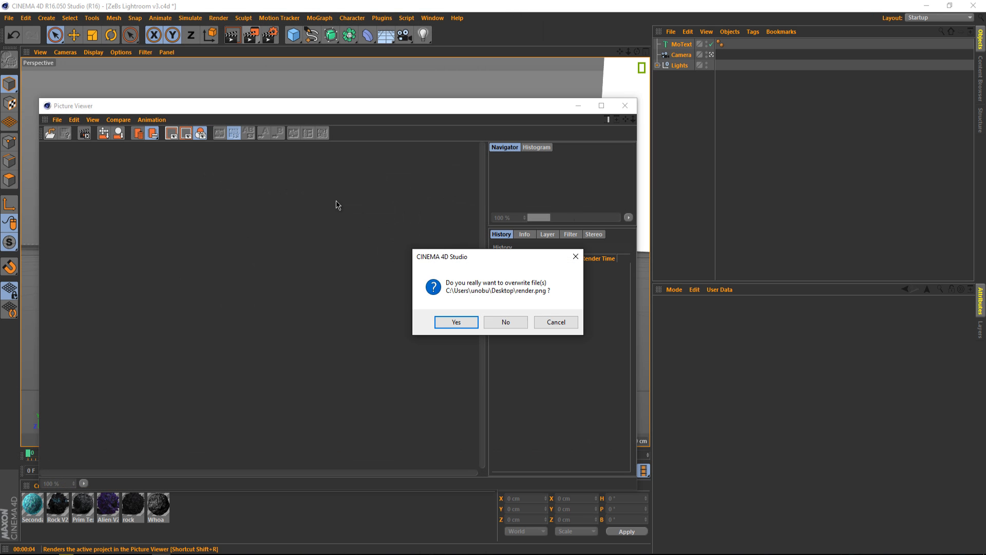
{"action": "left_click", "coordinate": [554, 322]}
{"action": "left_click", "coordinate": [625, 106]}
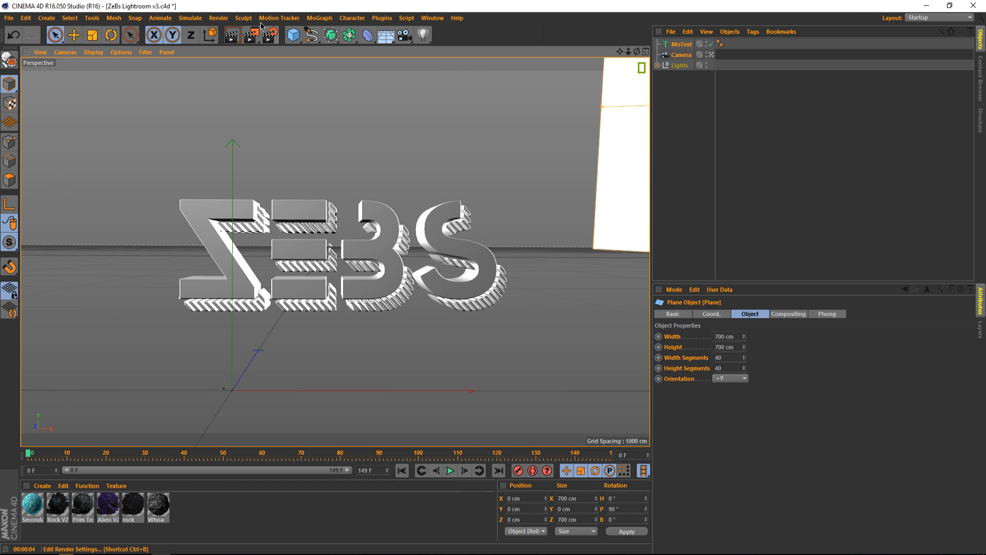
Change the output file name to render12 and render the scene to the Picture Viewer
{"action": "left_click", "coordinate": [270, 35]}
{"action": "left_click", "coordinate": [324, 64]}
{"action": "type", "text": "12"}
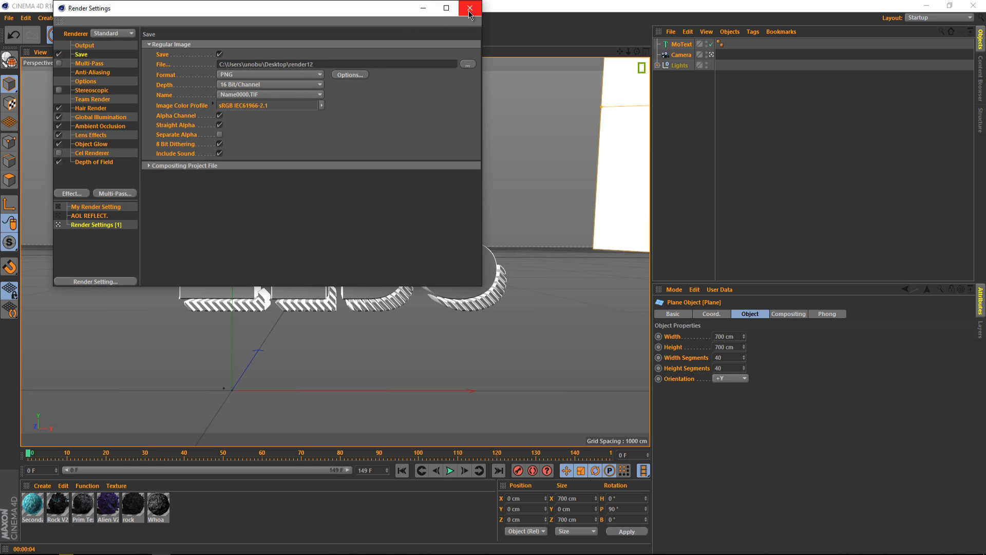
{"action": "left_click", "coordinate": [470, 8]}
{"action": "left_click", "coordinate": [251, 36]}
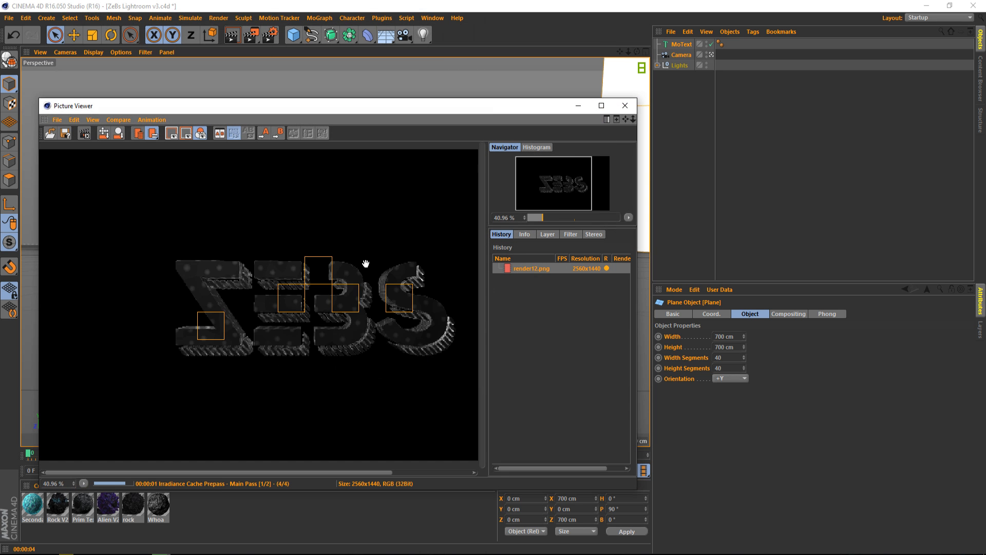
{"action": "scroll", "coordinate": [365, 263], "scroll_direction": "down", "scroll_amount": 1}
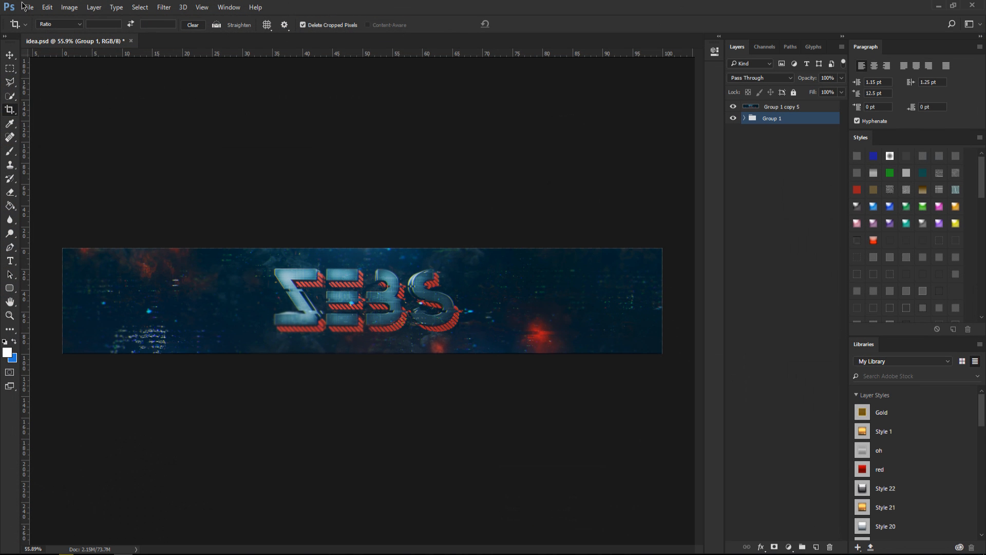
Open Zebs youtube overlay.psd in Photoshop, activate the Move tool and fit the canvas to the screen
{"action": "left_click", "coordinate": [27, 7]}
{"action": "left_click", "coordinate": [35, 28]}
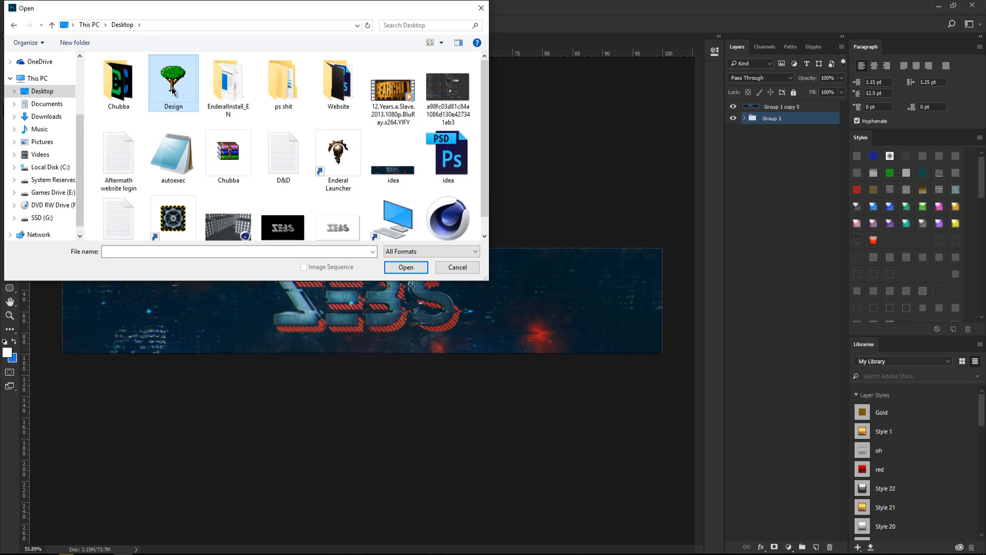
{"action": "double_click", "coordinate": [150, 236]}
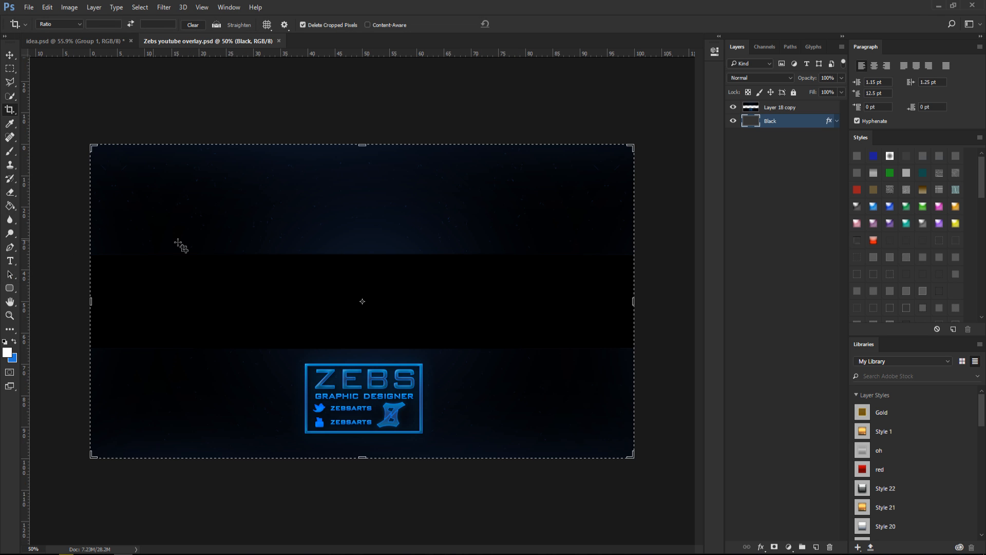
{"action": "left_click", "coordinate": [10, 55]}
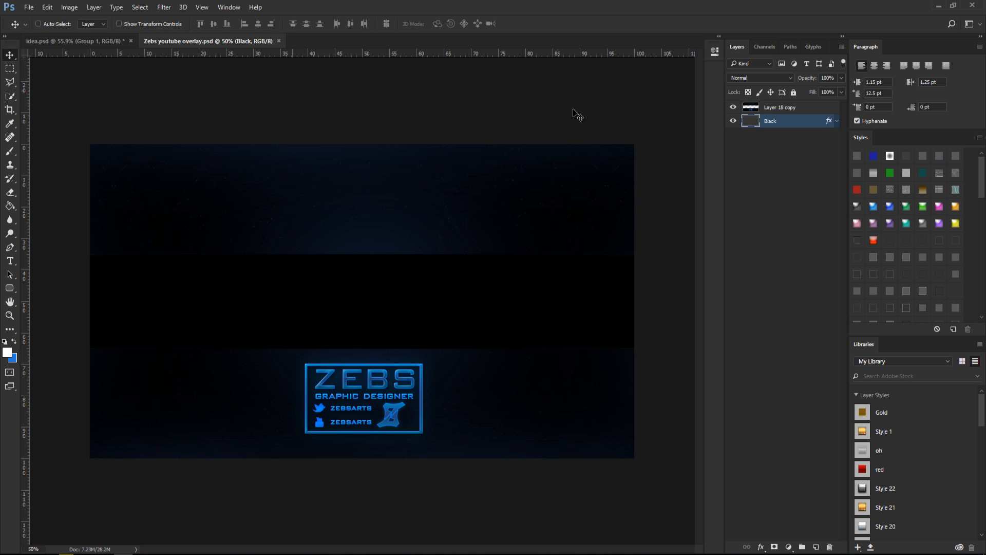
{"action": "key", "text": "ctrl+0"}
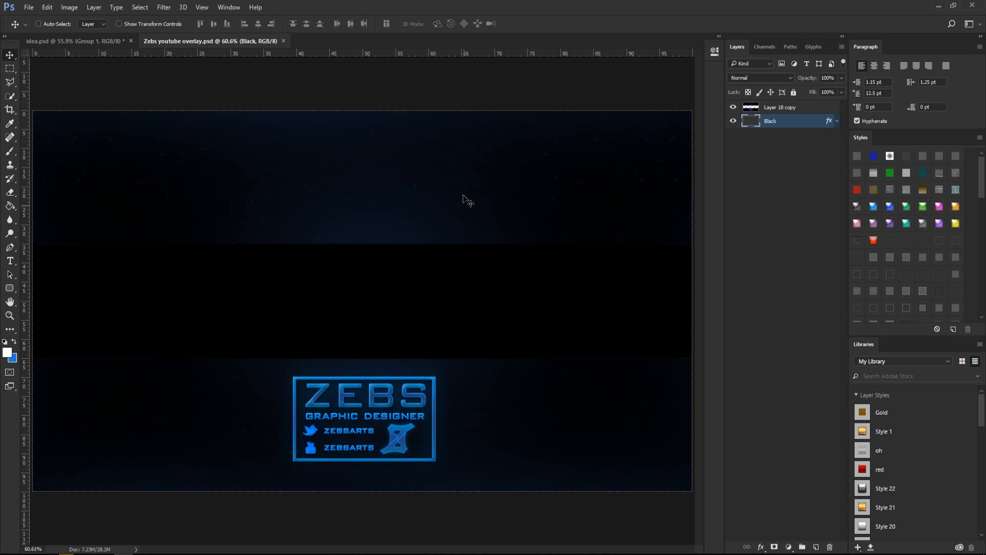
Open the render12.png image from the Desktop
{"action": "left_click", "coordinate": [29, 7]}
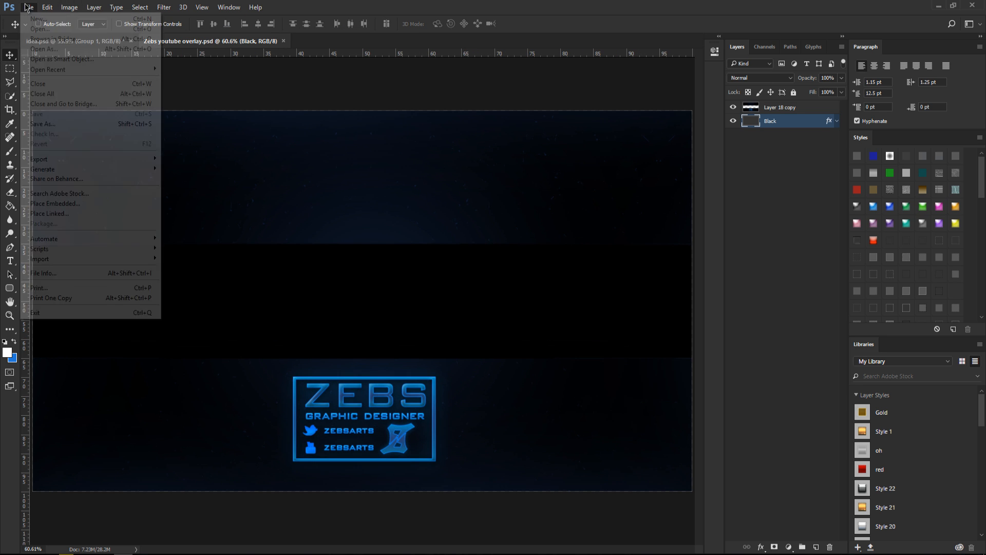
{"action": "left_click", "coordinate": [62, 29]}
{"action": "left_click", "coordinate": [42, 91]}
{"action": "left_click", "coordinate": [228, 154]}
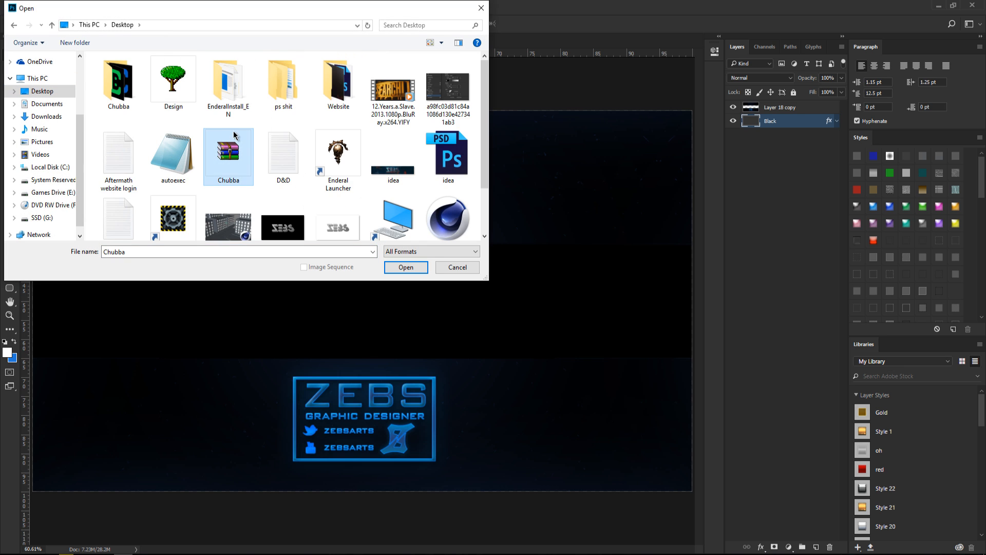
{"action": "scroll", "coordinate": [310, 157], "scroll_direction": "down", "scroll_amount": 1}
{"action": "double_click", "coordinate": [331, 156]}
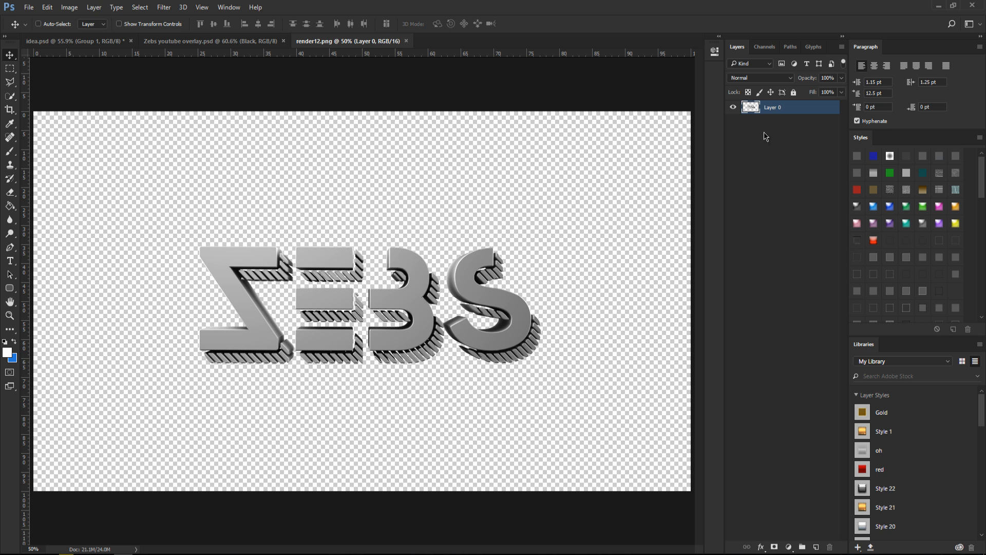
Duplicate the render12.png layer into Zebs youtube overlay.psd, switch to that document and close render12.png
{"action": "right_click", "coordinate": [784, 118]}
{"action": "left_click", "coordinate": [812, 119]}
{"action": "left_click", "coordinate": [490, 207]}
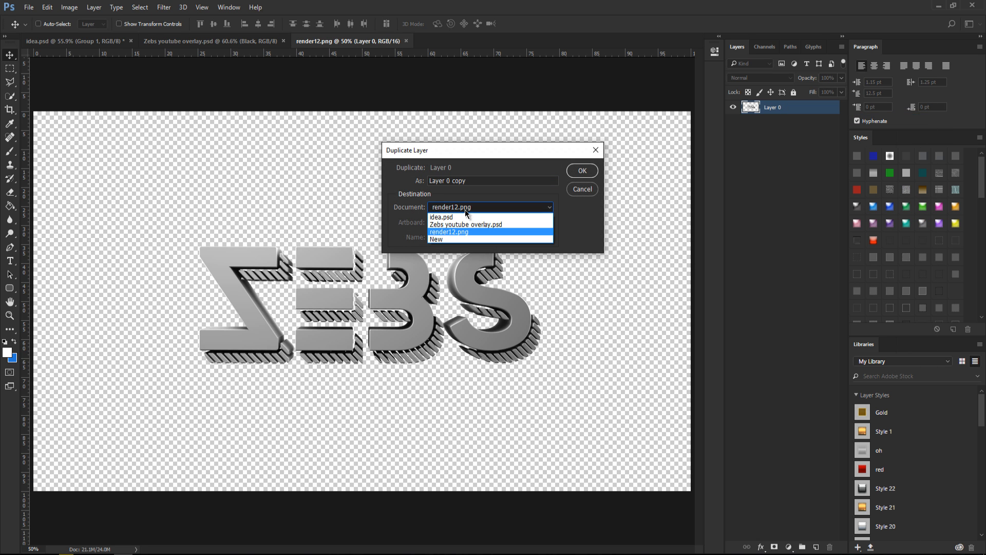
{"action": "left_click", "coordinate": [463, 232]}
{"action": "left_click", "coordinate": [578, 171]}
{"action": "left_click", "coordinate": [217, 42]}
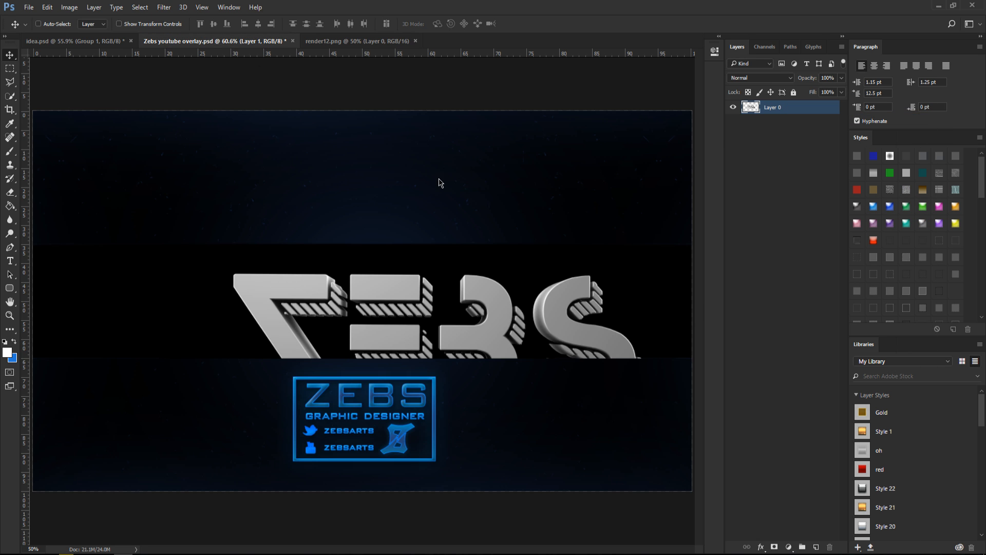
{"action": "left_click", "coordinate": [416, 41]}
Scale down the ZEBS render and position it in the middle of the black banner strip
{"action": "key", "text": "ctrl+t"}
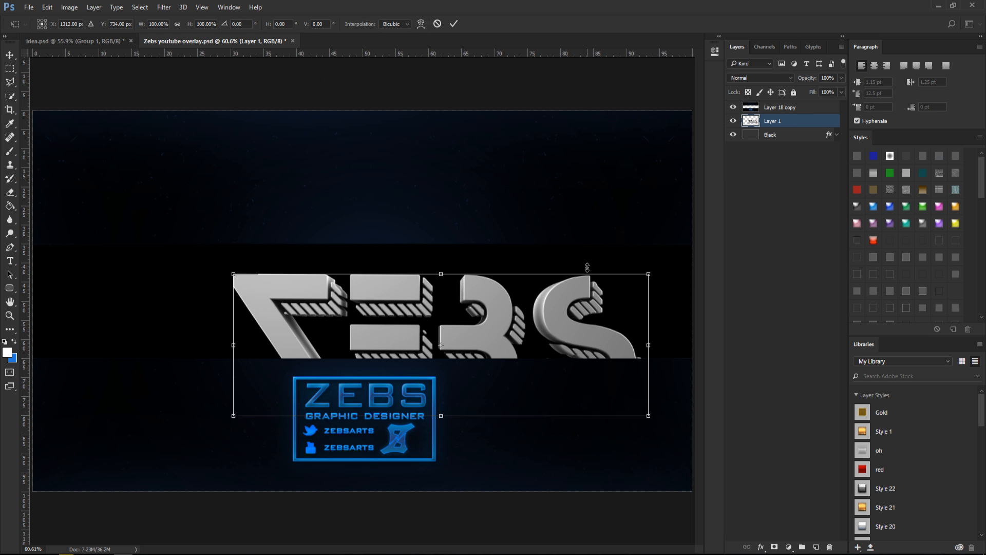
{"action": "left_click_drag", "start_coordinate": [648, 272], "coordinate": [503, 323]}
{"action": "left_click_drag", "start_coordinate": [446, 351], "coordinate": [445, 284]}
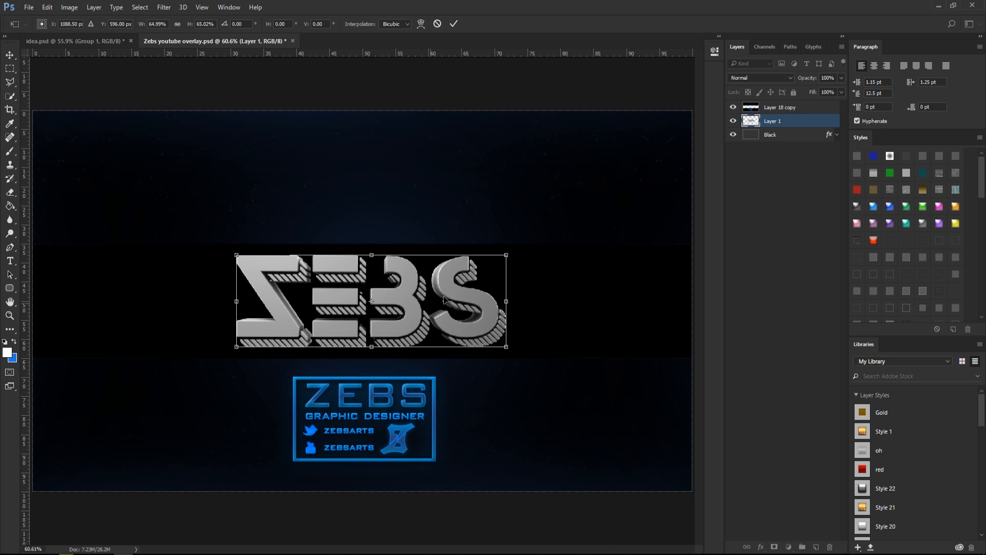
{"action": "left_click_drag", "start_coordinate": [491, 260], "coordinate": [433, 289]}
{"action": "left_click", "coordinate": [454, 24]}
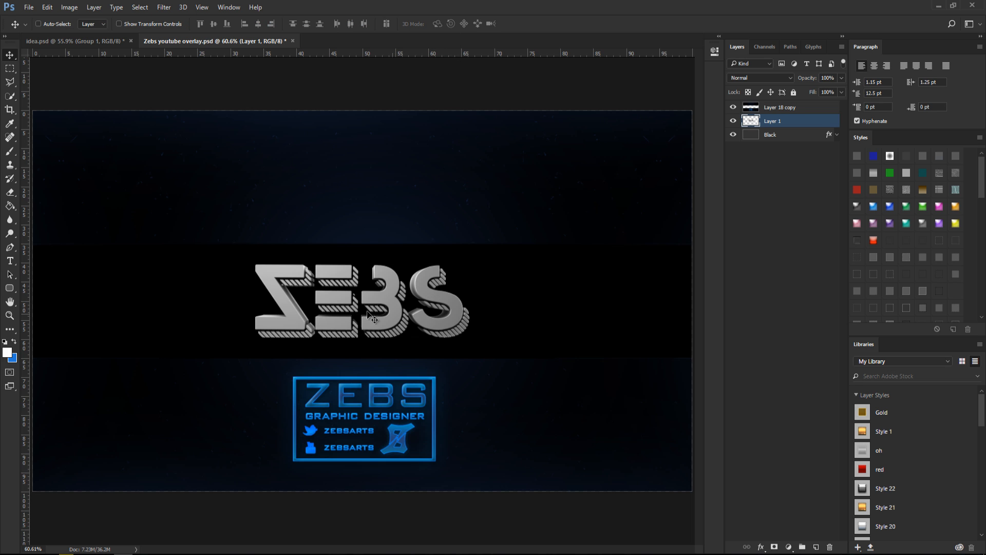
Transform the ZEBS render again, scaling it to about 89% and re-centering it in the banner strip
{"action": "key", "text": "ctrl+t"}
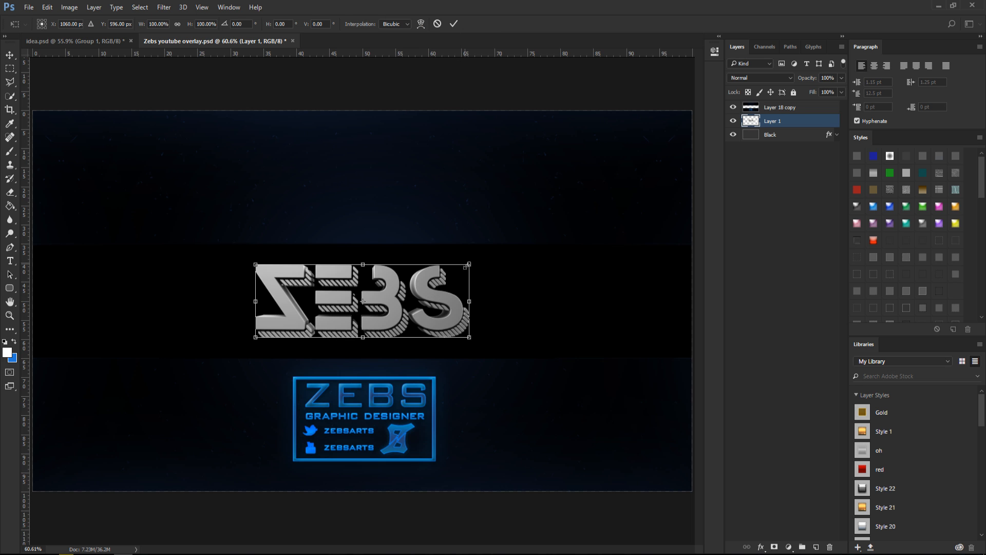
{"action": "left_click_drag", "start_coordinate": [467, 265], "coordinate": [447, 274]}
{"action": "left_click_drag", "start_coordinate": [402, 297], "coordinate": [418, 294]}
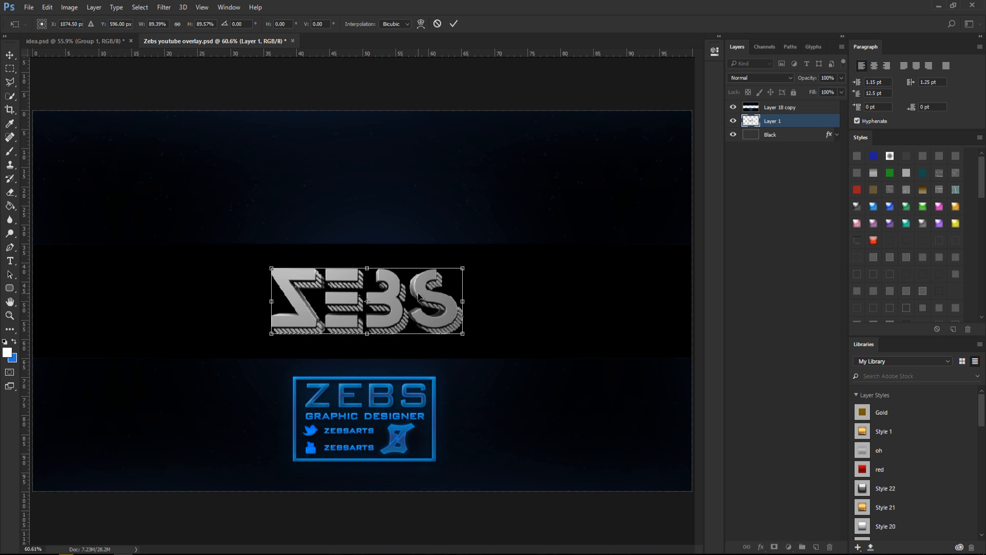
{"action": "left_click", "coordinate": [454, 23]}
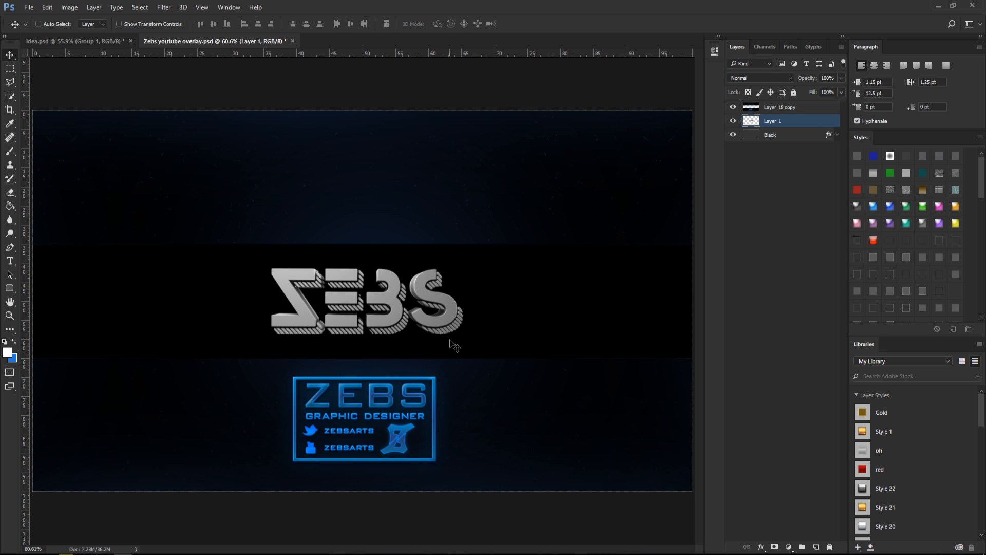
Duplicate the ZEBS render layer in the overlay document
{"action": "scroll", "coordinate": [458, 332], "scroll_direction": "down", "scroll_amount": 5}
{"action": "scroll", "coordinate": [377, 319], "scroll_direction": "up", "scroll_amount": 6}
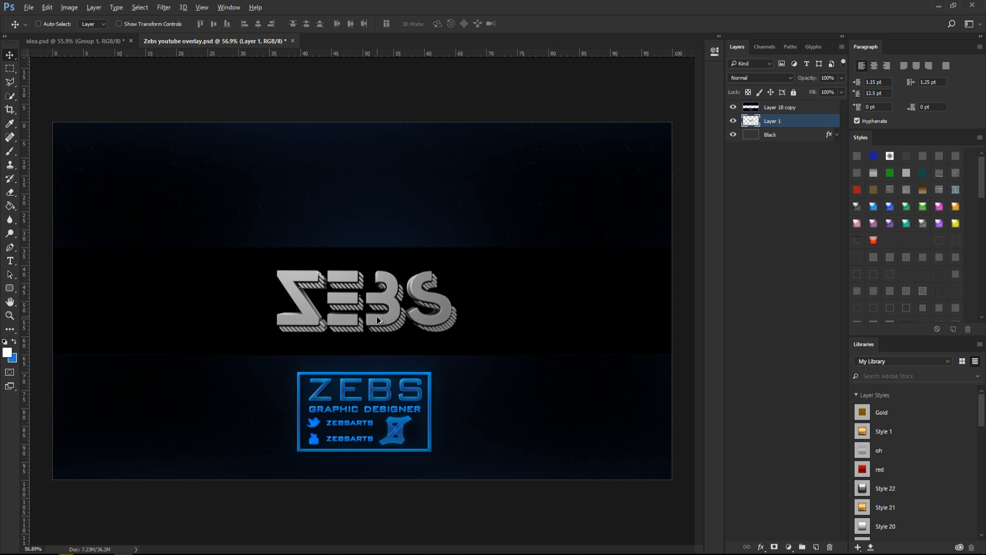
{"action": "scroll", "coordinate": [377, 320], "scroll_direction": "up", "scroll_amount": 1}
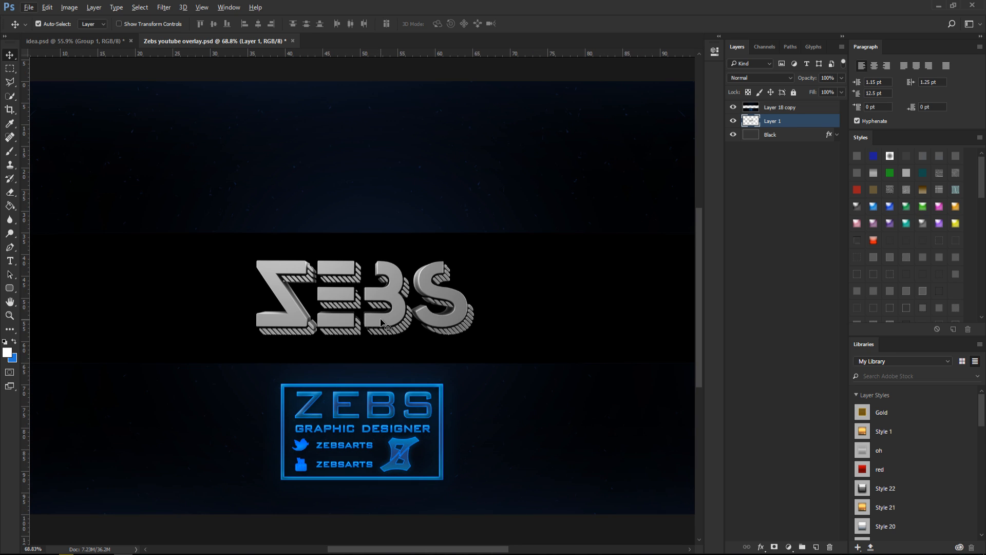
{"action": "key", "text": "ctrl+j"}
Apply a slight Gaussian Blur to the lower ZEBS render layer, Layer 1
{"action": "left_click", "coordinate": [804, 138]}
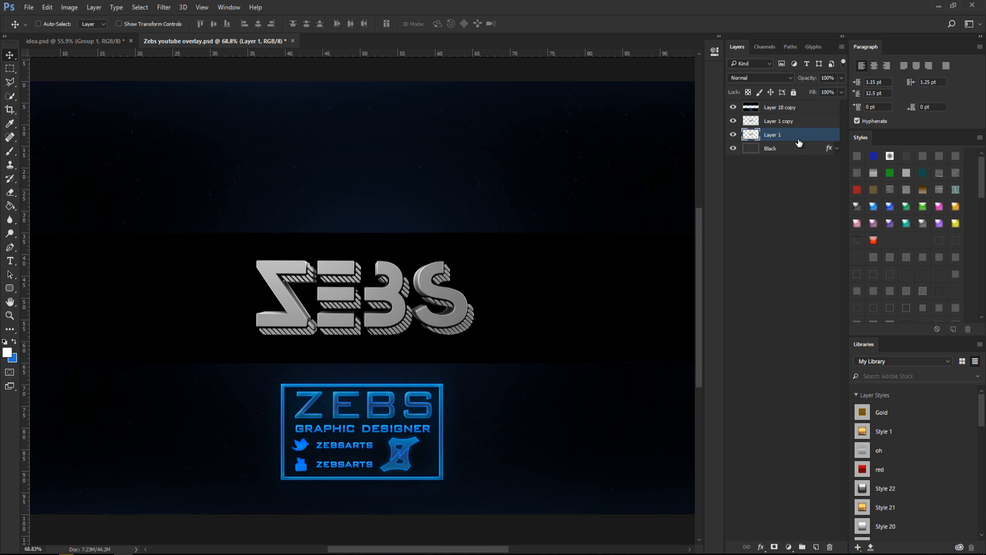
{"action": "left_click", "coordinate": [164, 8]}
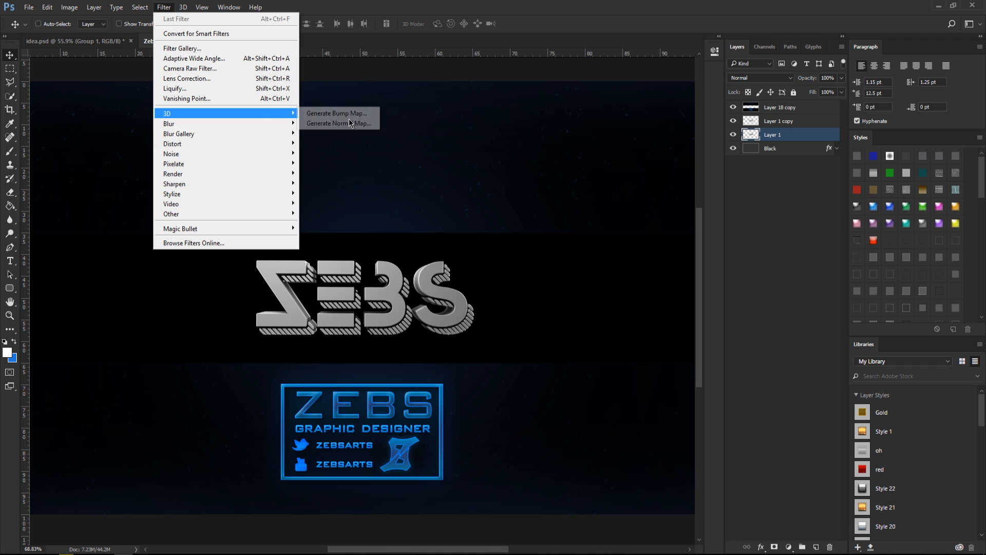
{"action": "mouse_move", "coordinate": [216, 124]}
{"action": "left_click", "coordinate": [331, 166]}
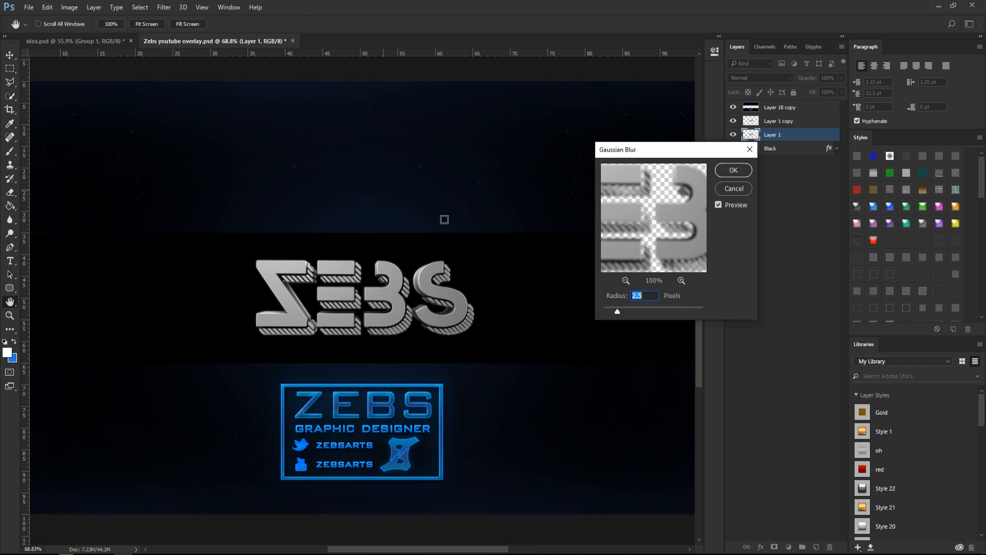
{"action": "left_click_drag", "start_coordinate": [641, 311], "coordinate": [620, 310]}
{"action": "left_click", "coordinate": [730, 171]}
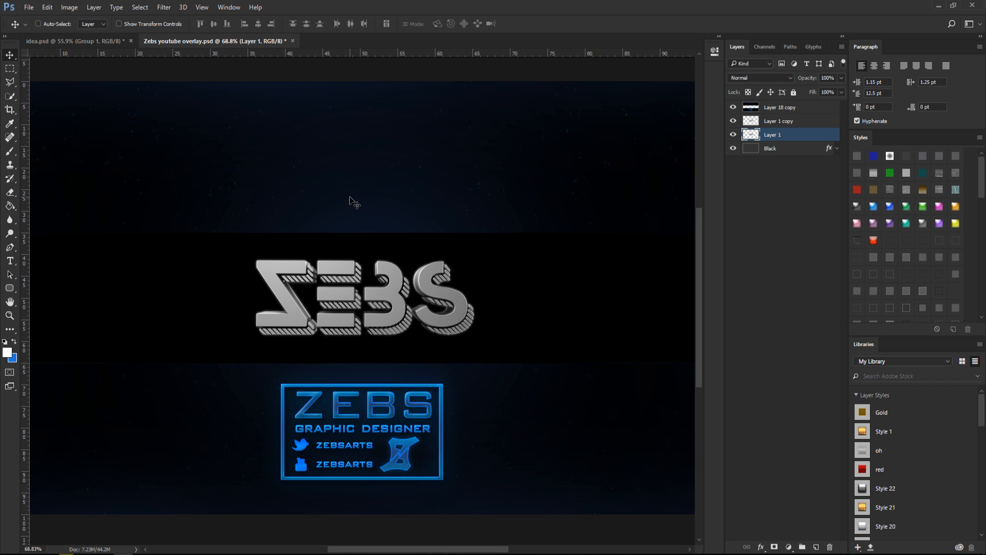
Examine the layers and groups inside Group 1 of idea.psd, from Smoke up to CC 2
{"action": "left_click", "coordinate": [42, 42]}
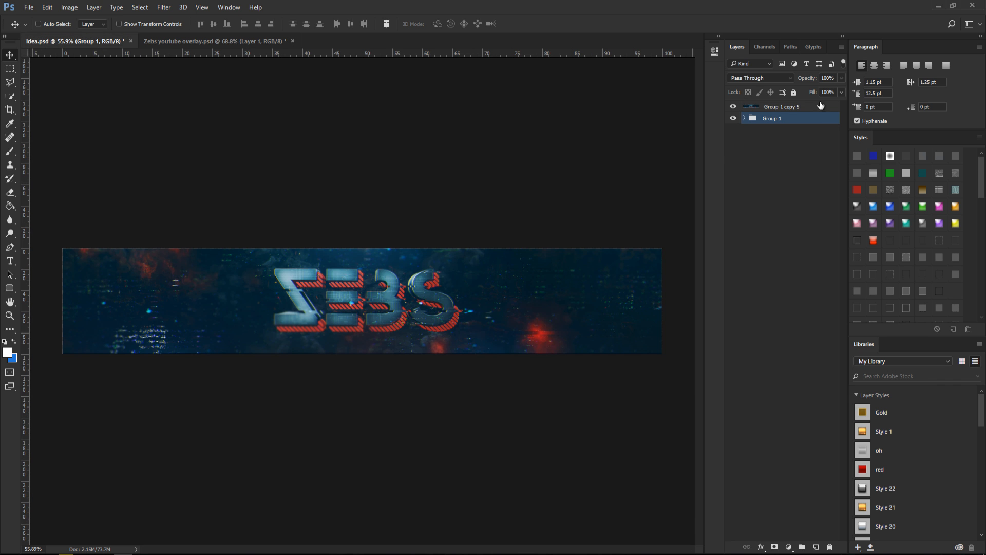
{"action": "left_click", "coordinate": [745, 118]}
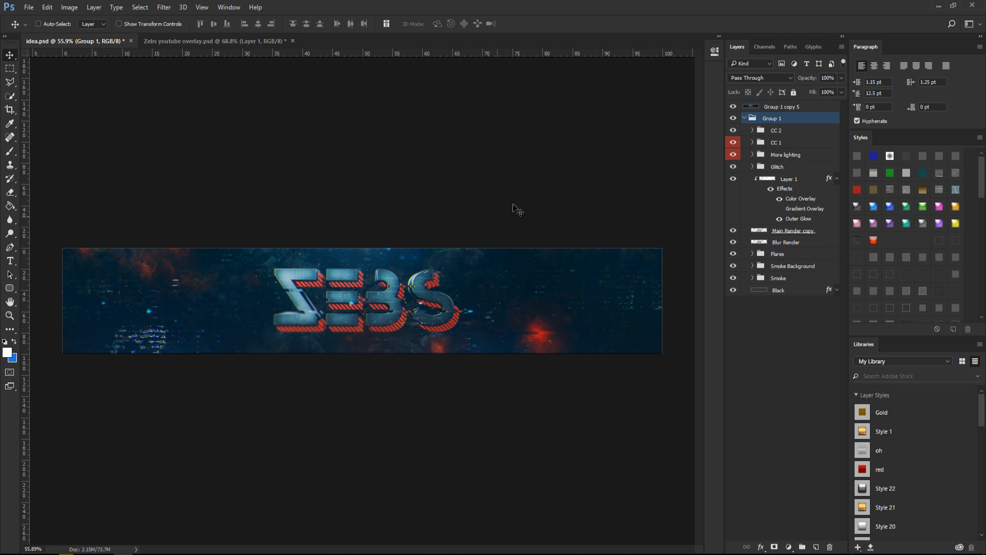
{"action": "left_click", "coordinate": [792, 320]}
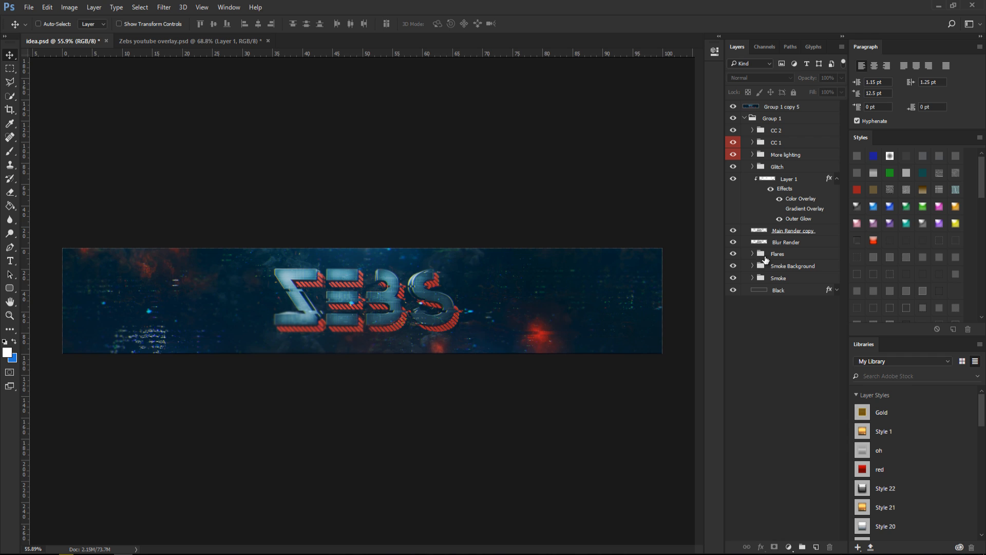
{"action": "left_click", "coordinate": [775, 278]}
{"action": "left_click", "coordinate": [776, 266]}
{"action": "left_click", "coordinate": [777, 254]}
{"action": "left_click", "coordinate": [777, 242]}
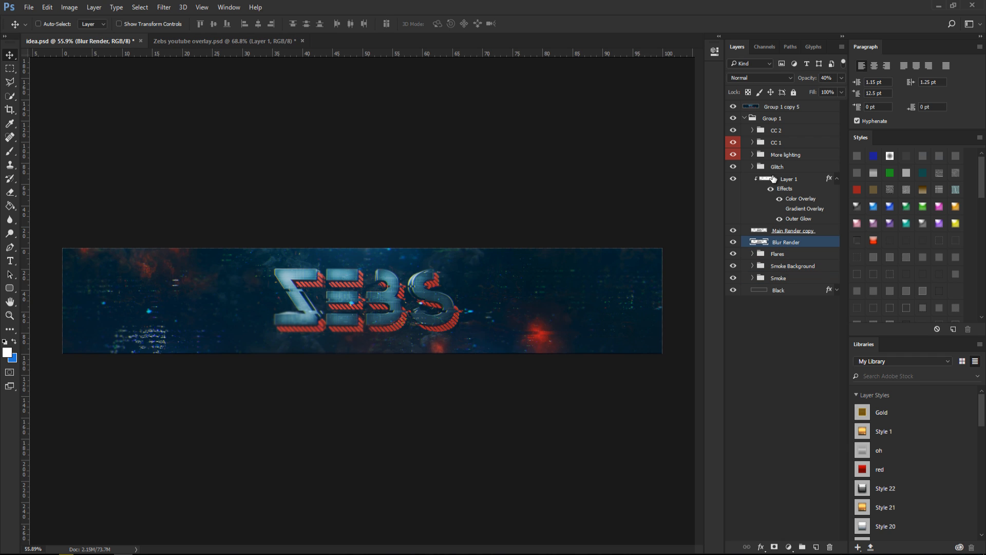
{"action": "left_click", "coordinate": [776, 167]}
{"action": "left_click", "coordinate": [777, 155]}
{"action": "left_click", "coordinate": [778, 142]}
{"action": "left_click", "coordinate": [781, 131]}
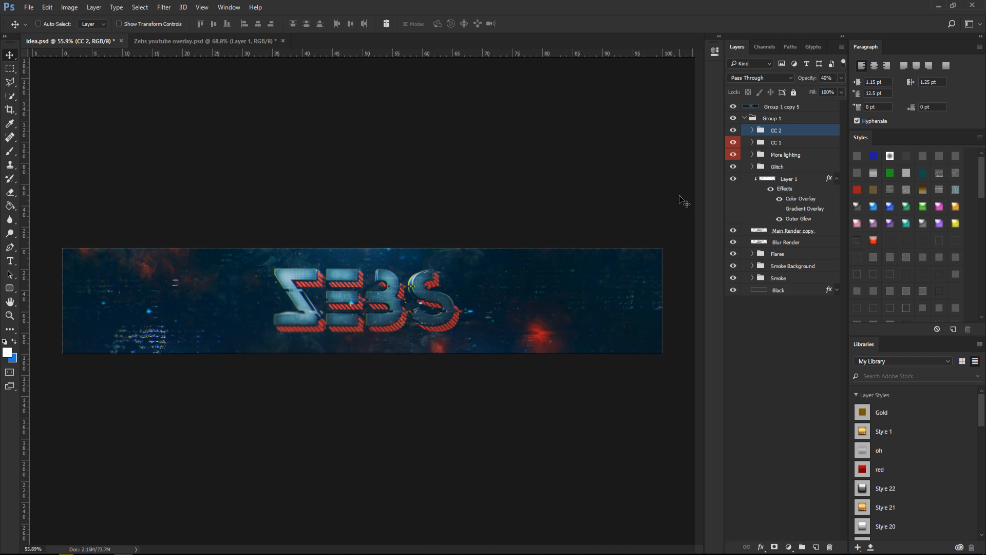
{"action": "left_click", "coordinate": [796, 357]}
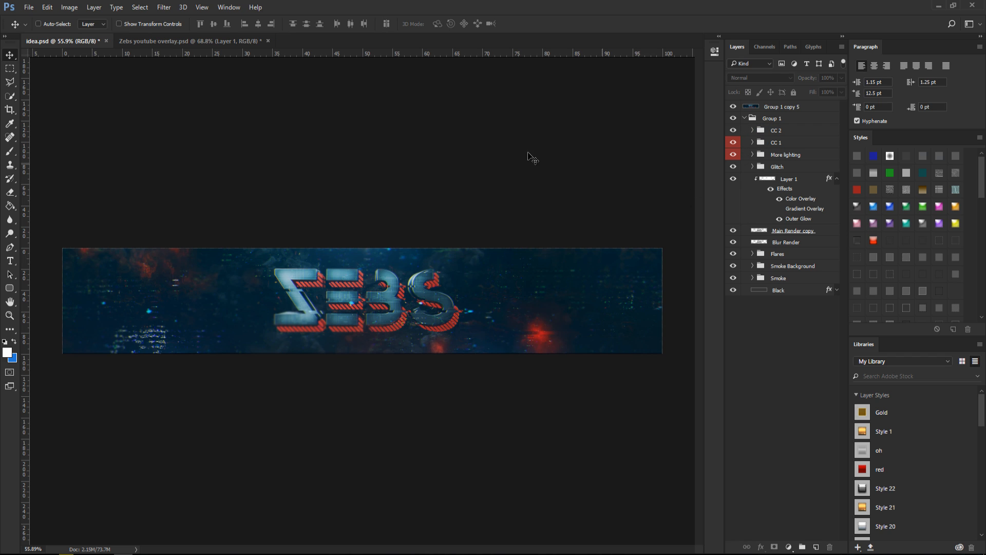
Compare the overlay document with idea.psd and look inside the CC 1 and CC 2 groups
{"action": "left_click", "coordinate": [186, 42]}
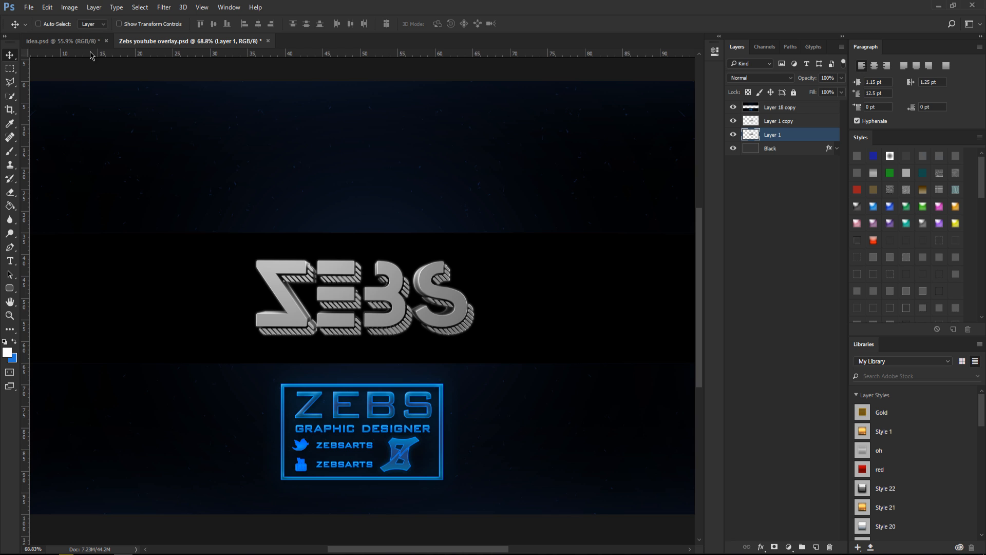
{"action": "left_click", "coordinate": [88, 42]}
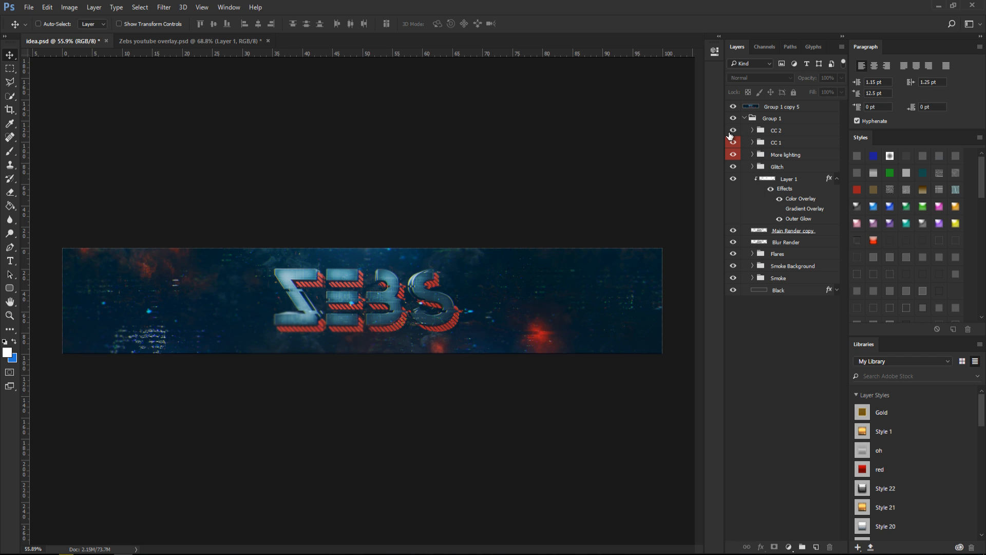
{"action": "left_click", "coordinate": [757, 145]}
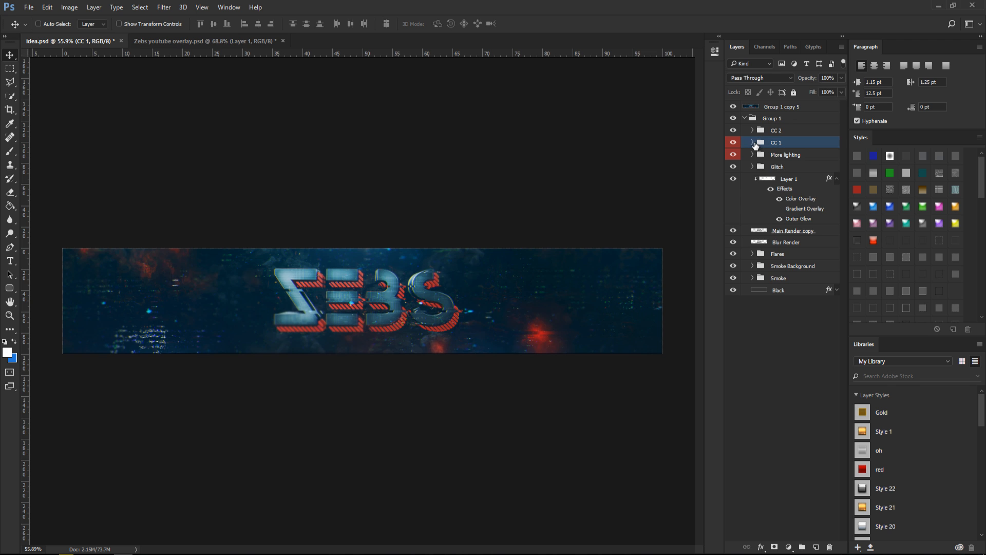
{"action": "left_click", "coordinate": [753, 142]}
{"action": "left_click", "coordinate": [753, 142]}
{"action": "left_click", "coordinate": [753, 130]}
{"action": "left_click", "coordinate": [753, 130]}
Duplicate the CC 2 and CC 1 groups from idea.psd into Zebs youtube overlay.psd
{"action": "left_click", "coordinate": [779, 131]}
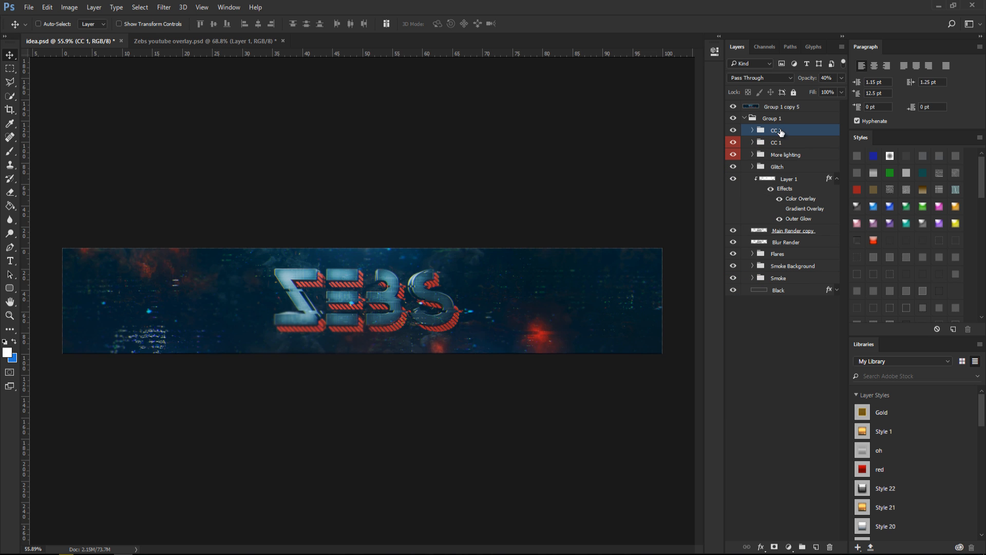
{"action": "left_click", "coordinate": [801, 142], "text": "shift"}
{"action": "right_click", "coordinate": [801, 143]}
{"action": "left_click", "coordinate": [822, 190]}
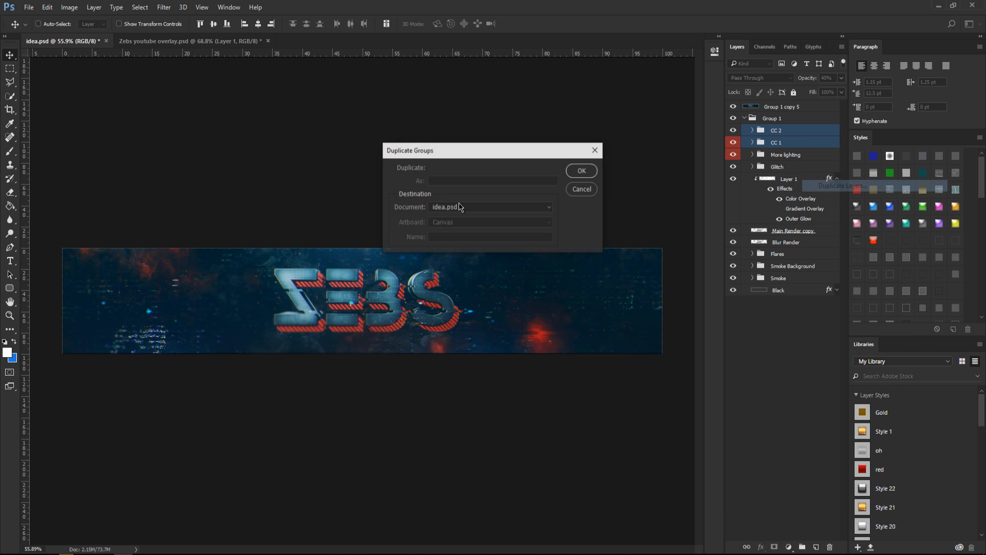
{"action": "left_click", "coordinate": [456, 207]}
{"action": "left_click", "coordinate": [463, 224]}
{"action": "left_click", "coordinate": [582, 171]}
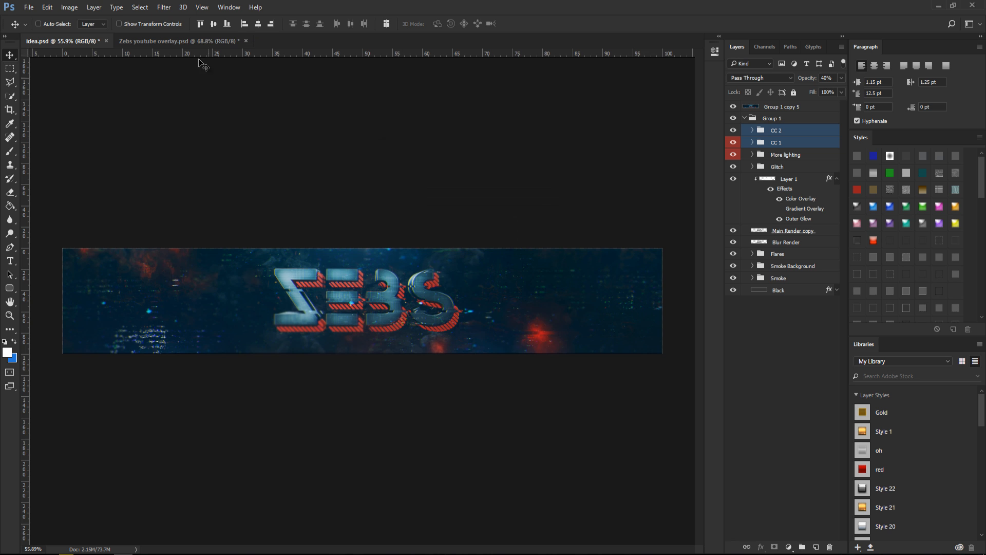
Check the effect of the copied CC 1 and CC 2 groups in Zebs youtube overlay.psd
{"action": "left_click", "coordinate": [211, 46]}
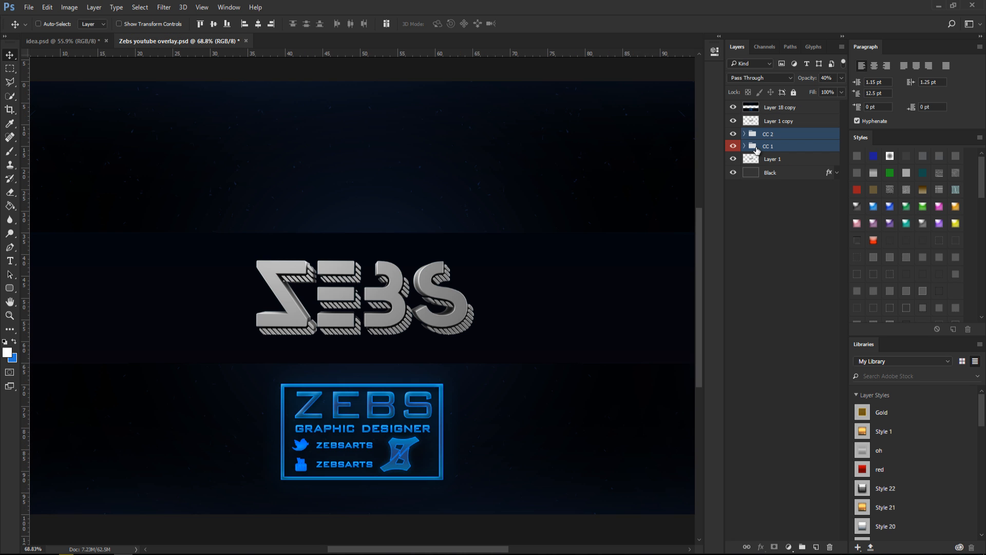
{"action": "left_click", "coordinate": [757, 147]}
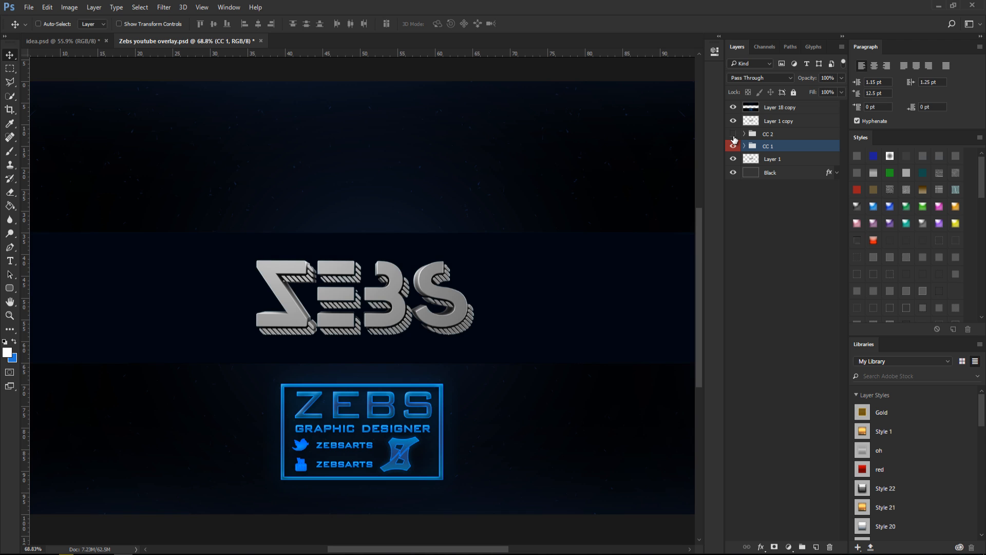
{"action": "scroll", "coordinate": [434, 278], "scroll_direction": "down", "scroll_amount": 2}
{"action": "scroll", "coordinate": [434, 278], "scroll_direction": "up", "scroll_amount": 1}
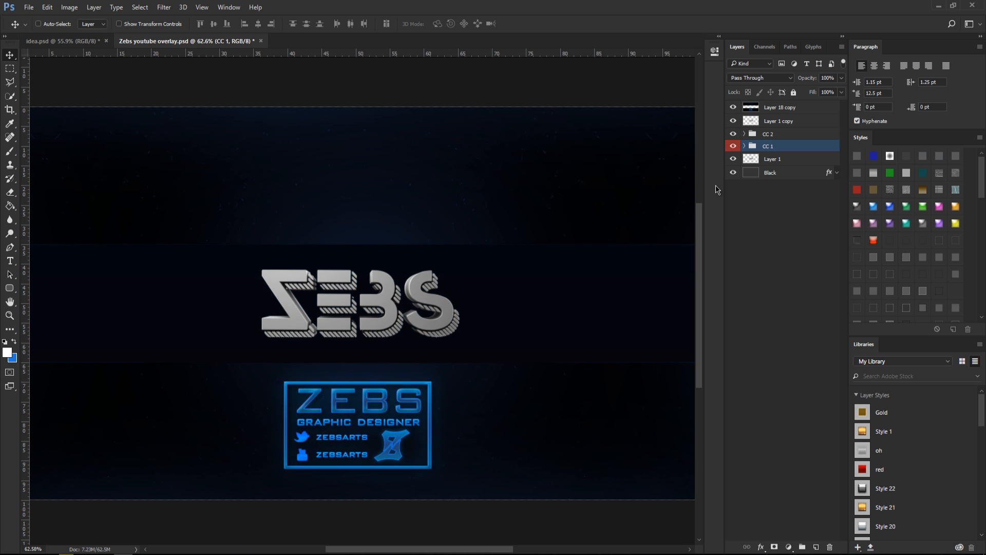
{"action": "left_click", "coordinate": [773, 136], "text": "shift"}
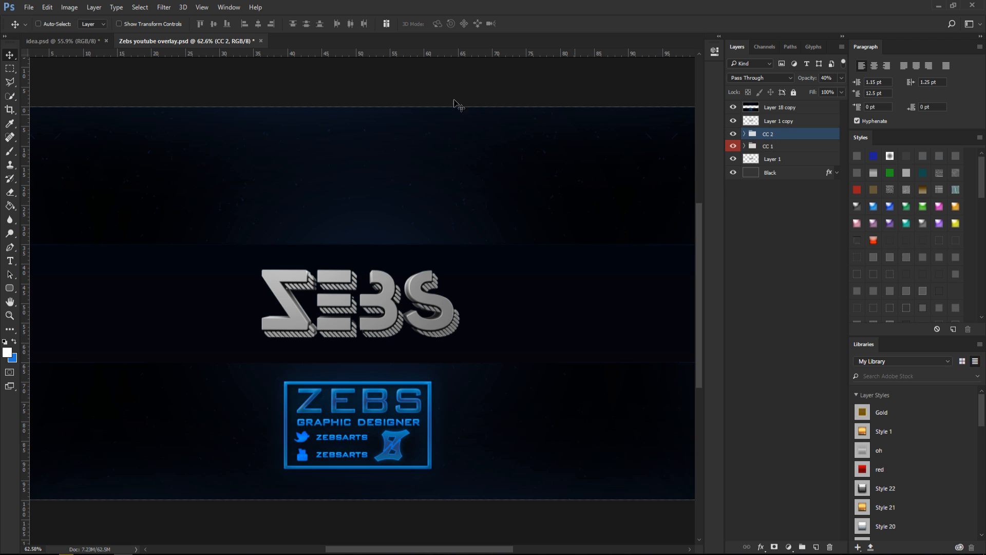
Examine the More lighting and Smoke groups in idea.psd, including the layers inside Smoke
{"action": "left_click", "coordinate": [68, 45]}
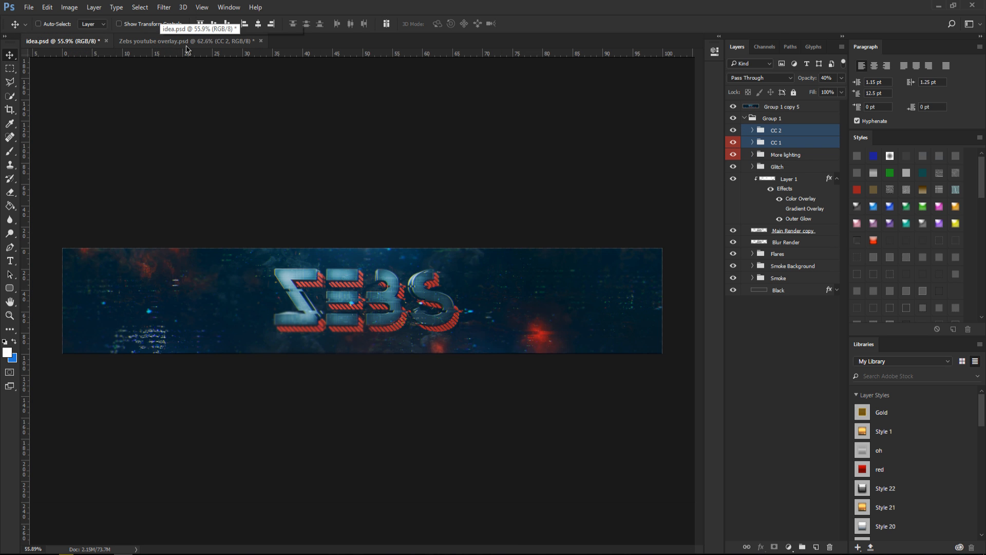
{"action": "left_click", "coordinate": [744, 157]}
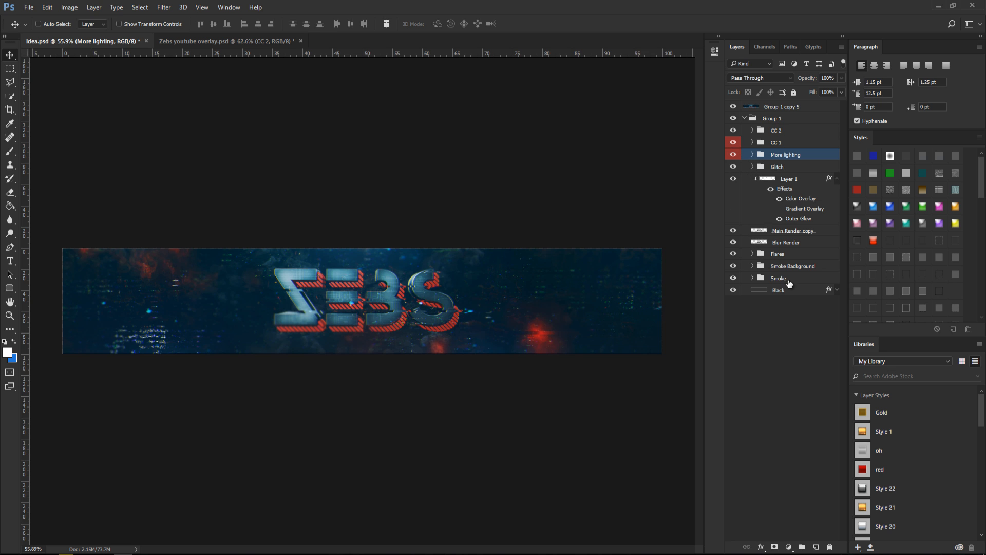
{"action": "left_click", "coordinate": [765, 280]}
{"action": "right_click", "coordinate": [813, 279]}
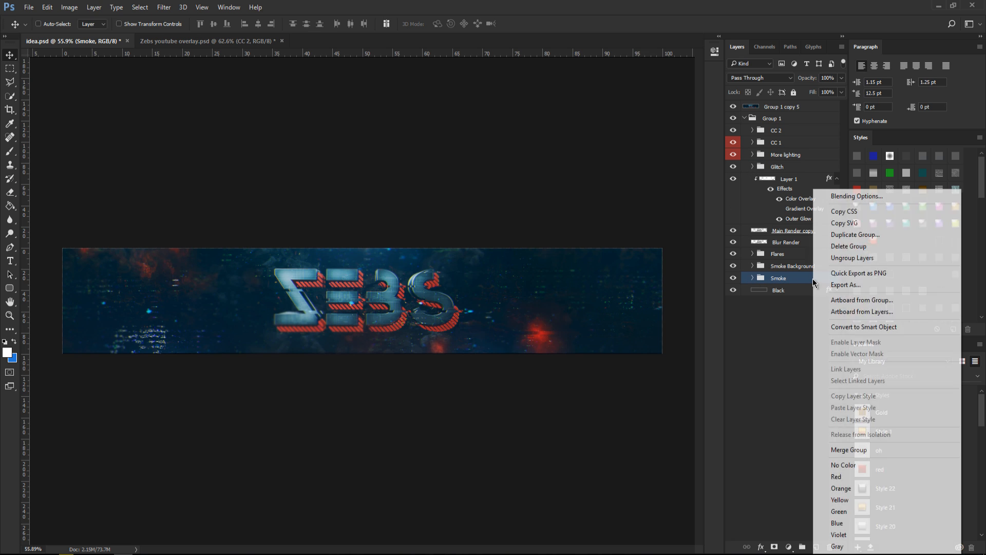
{"action": "left_click", "coordinate": [755, 280]}
{"action": "left_click", "coordinate": [754, 280]}
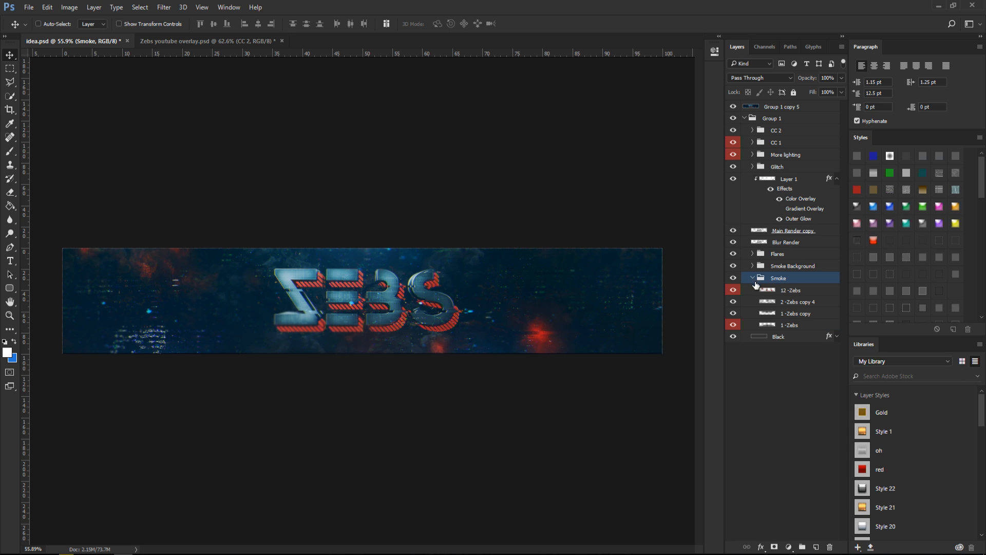
{"action": "left_click", "coordinate": [743, 290]}
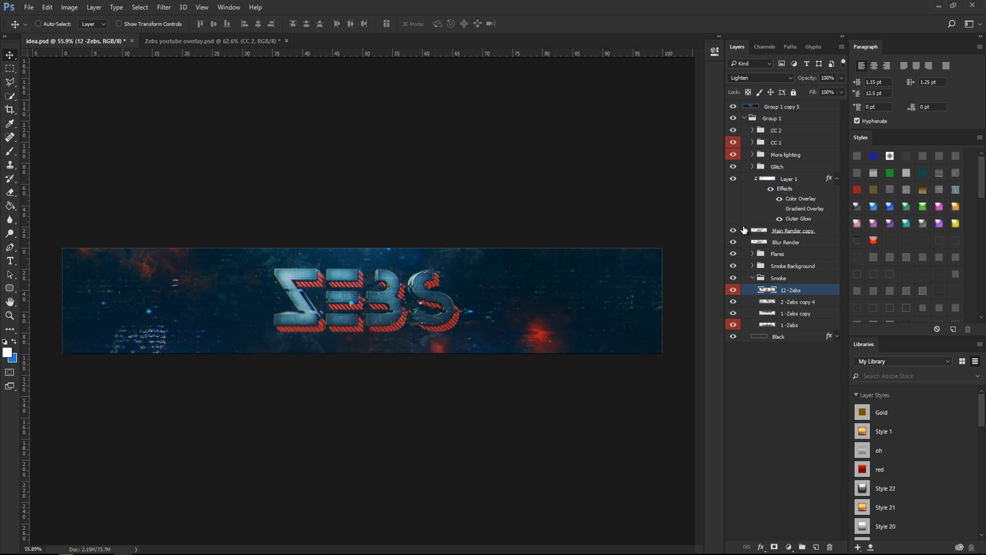
{"action": "left_click", "coordinate": [753, 279]}
Hide Group 1 copy 5 in idea.psd and duplicate the Smoke group into Zebs youtube overlay.psd
{"action": "left_click", "coordinate": [733, 106]}
{"action": "right_click", "coordinate": [799, 282]}
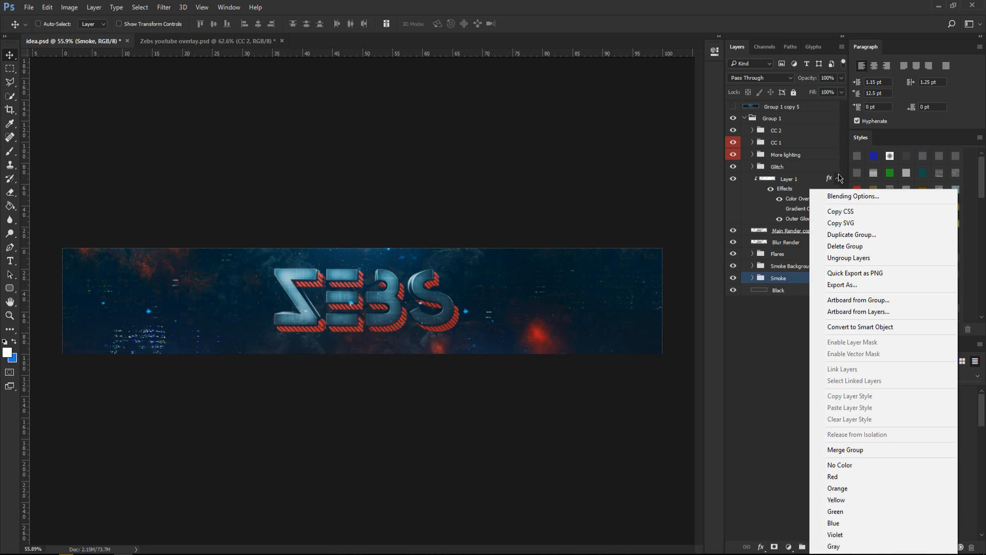
{"action": "left_click", "coordinate": [832, 231]}
{"action": "left_click", "coordinate": [485, 207]}
{"action": "left_click", "coordinate": [471, 229]}
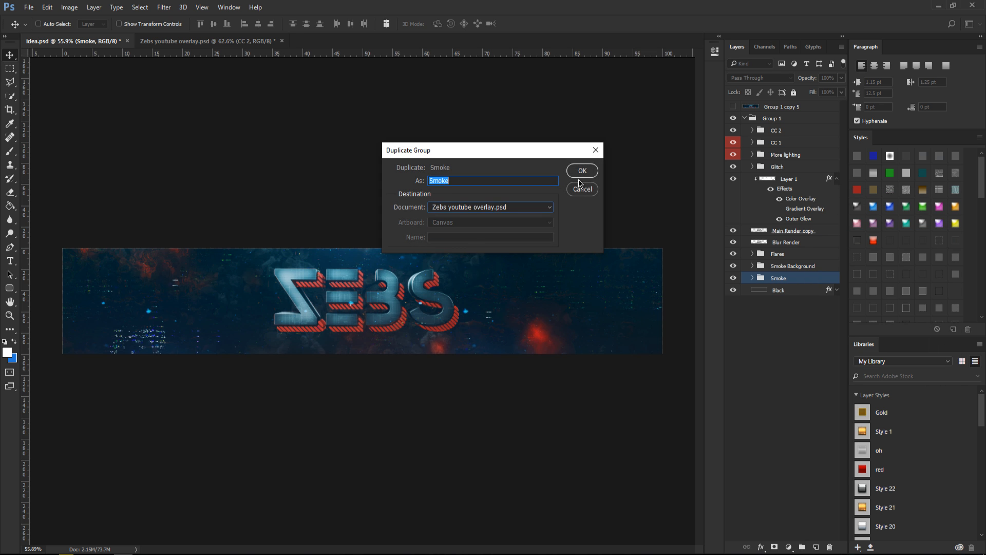
{"action": "left_click", "coordinate": [582, 171]}
In Zebs youtube overlay.psd, move the Smoke group directly above Black and Layer 1 copy directly below CC 1
{"action": "left_click", "coordinate": [206, 42]}
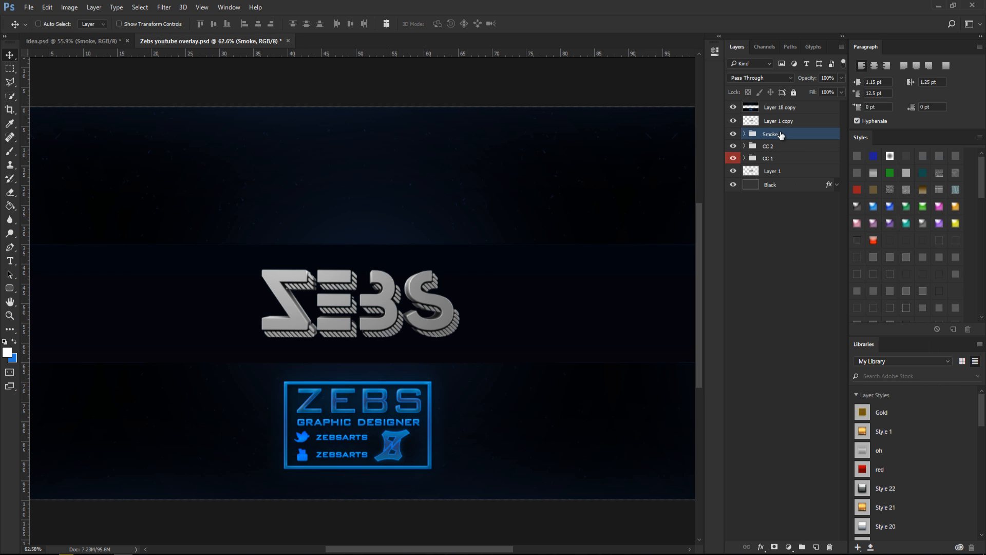
{"action": "left_click_drag", "start_coordinate": [781, 134], "coordinate": [783, 172]}
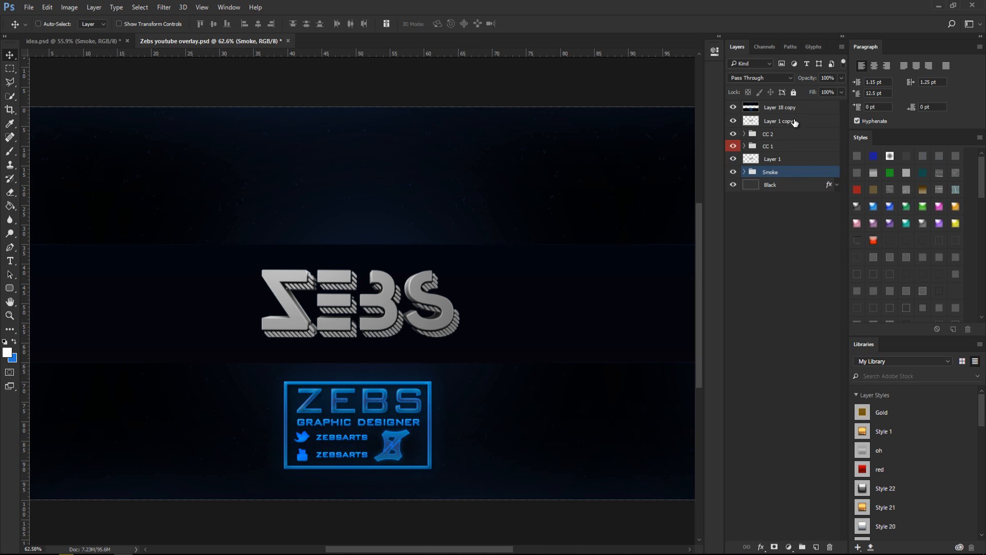
{"action": "left_click_drag", "start_coordinate": [795, 122], "coordinate": [790, 154]}
{"action": "left_click", "coordinate": [780, 259]}
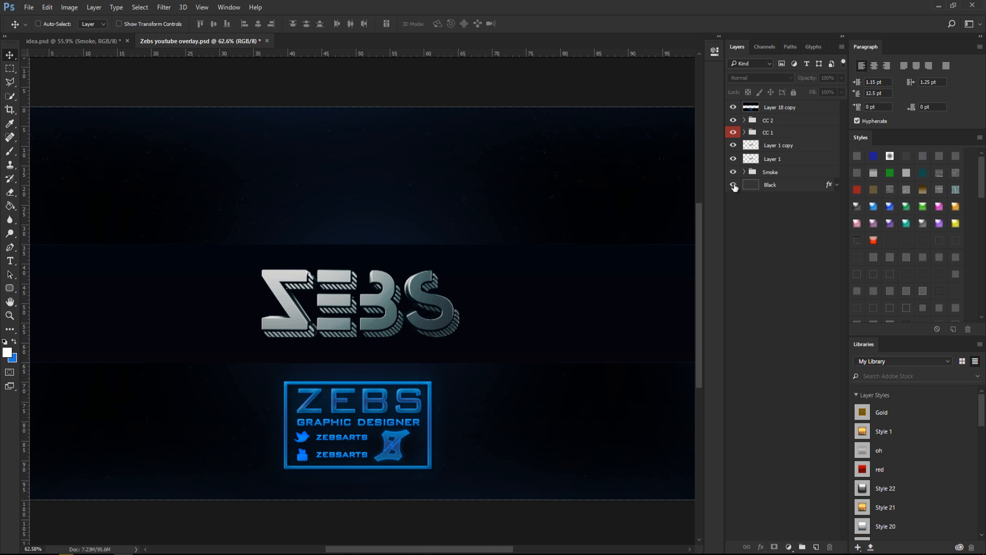
Hide the Smoke group and toggle CC 1 and CC 2 to compare their effect on the text
{"action": "left_click", "coordinate": [774, 173]}
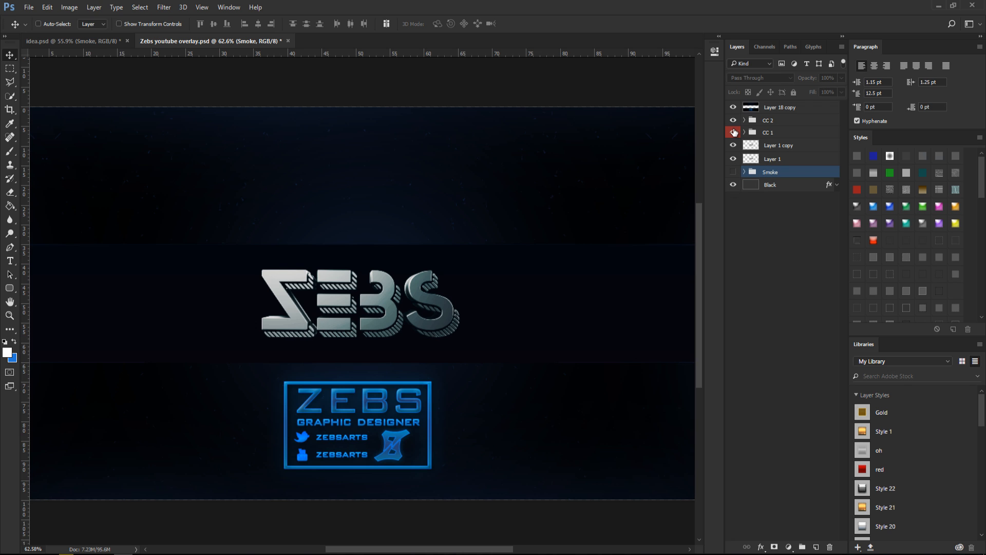
{"action": "left_click", "coordinate": [734, 133]}
{"action": "left_click", "coordinate": [734, 133]}
{"action": "left_click", "coordinate": [734, 120]}
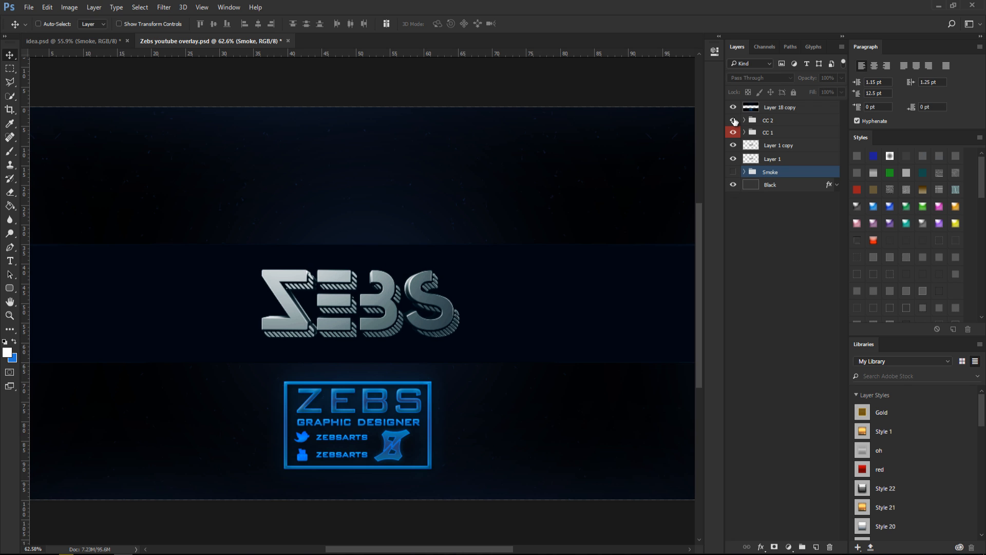
{"action": "left_click", "coordinate": [734, 121]}
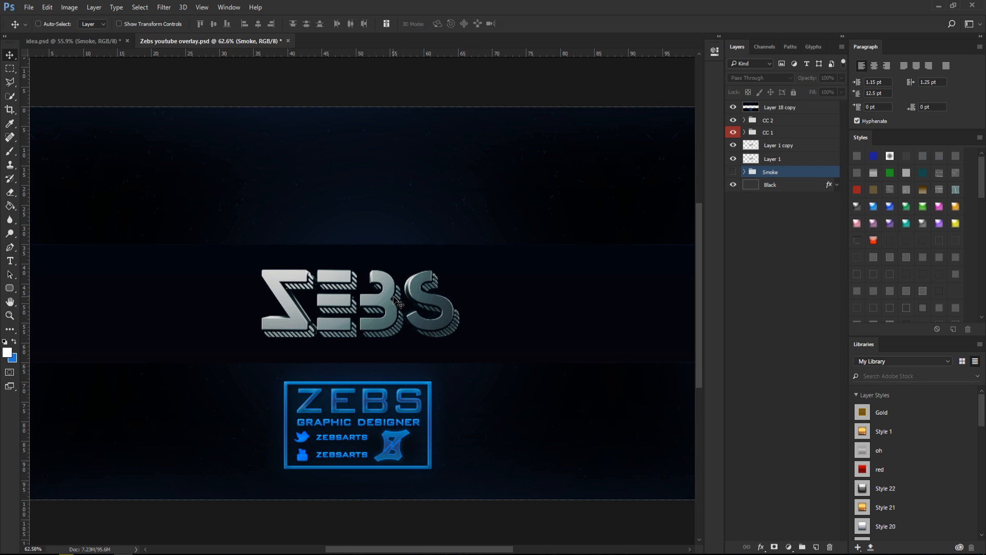
Rename Layer 1 copy as Render and Layer 1 as Blur
{"action": "left_click", "coordinate": [766, 149]}
{"action": "double_click", "coordinate": [772, 147]}
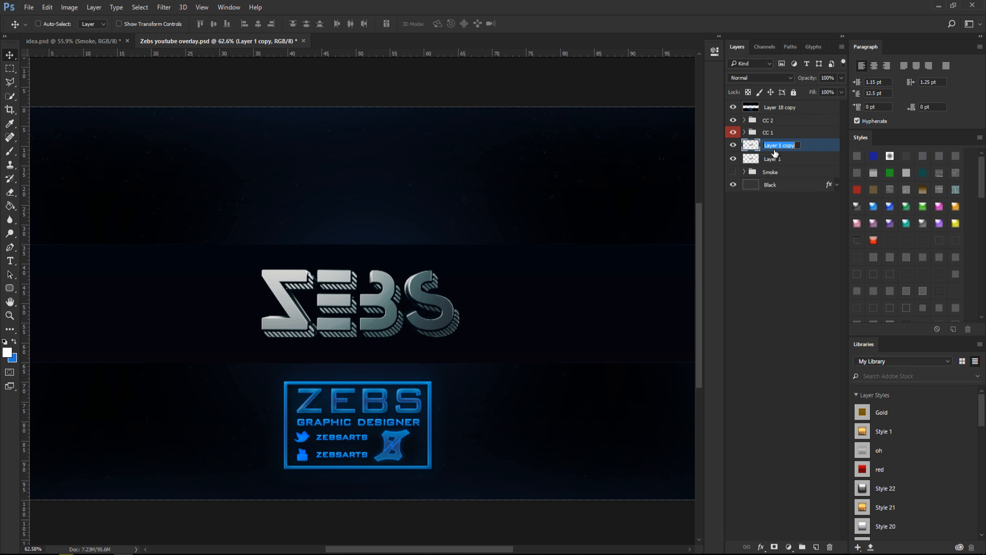
{"action": "type", "text": "Render"}
{"action": "key", "text": "Return"}
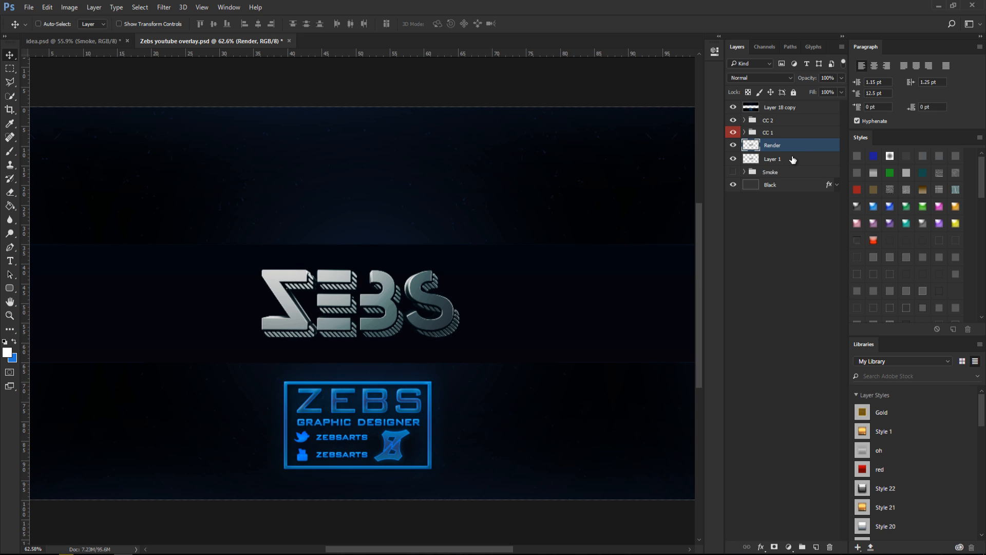
{"action": "double_click", "coordinate": [772, 161]}
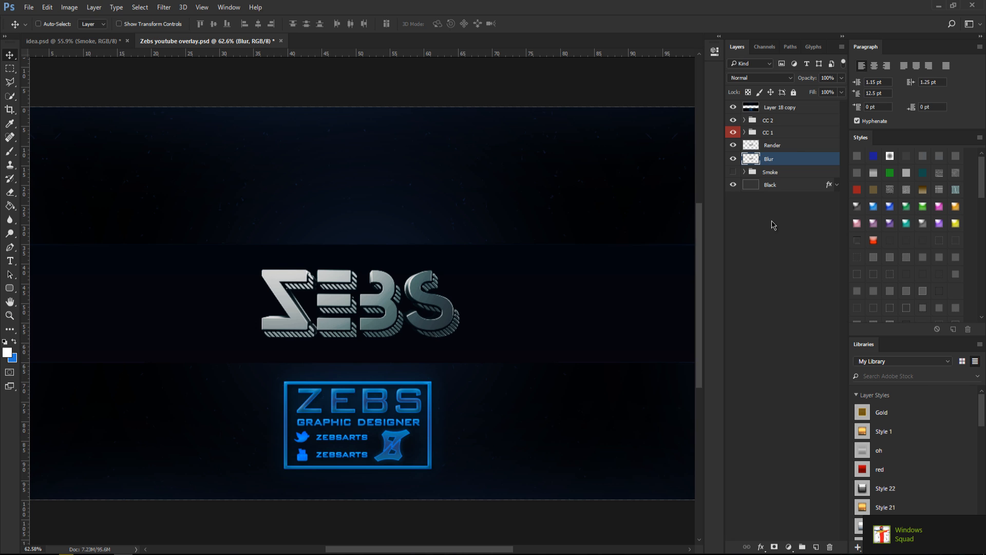
{"action": "key", "text": "Return"}
Toggle the Render layer's visibility to compare the sharp text with the blurred copy
{"action": "left_click", "coordinate": [773, 146]}
{"action": "left_click", "coordinate": [734, 145]}
{"action": "left_click", "coordinate": [734, 145]}
{"action": "left_click", "coordinate": [733, 145]}
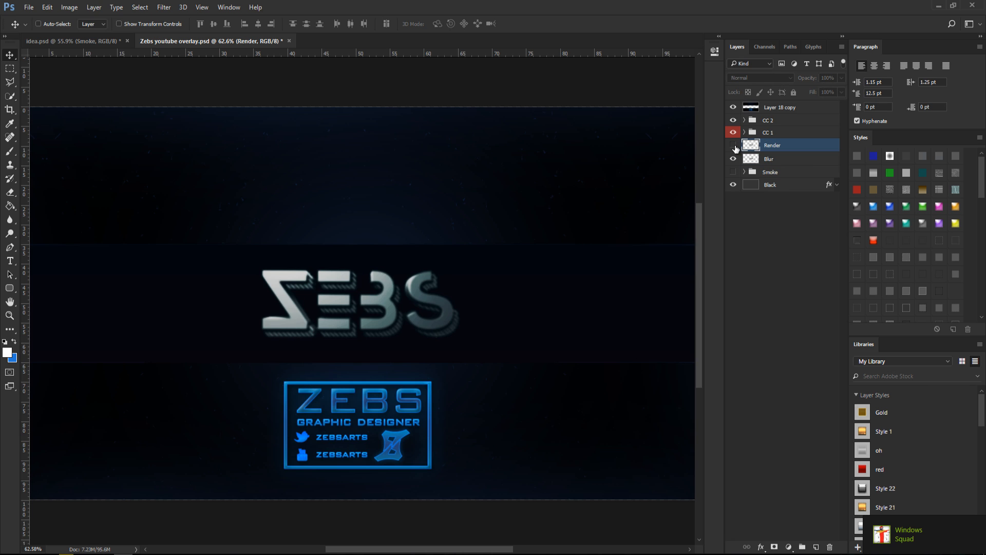
{"action": "left_click", "coordinate": [733, 146]}
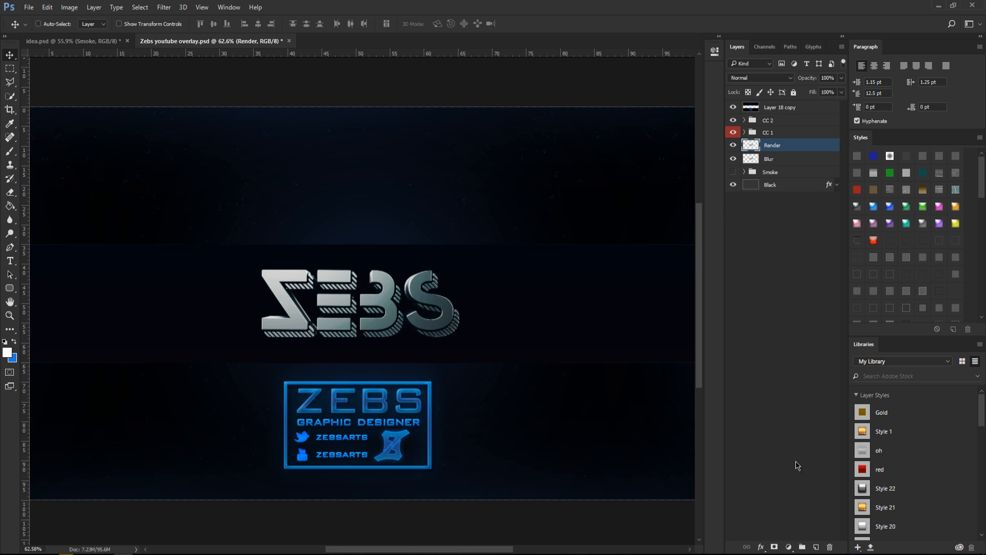
Add a new layer above Render and paint over the whole 3D text with a soft brush in blue #1060b9
{"action": "left_click", "coordinate": [816, 547]}
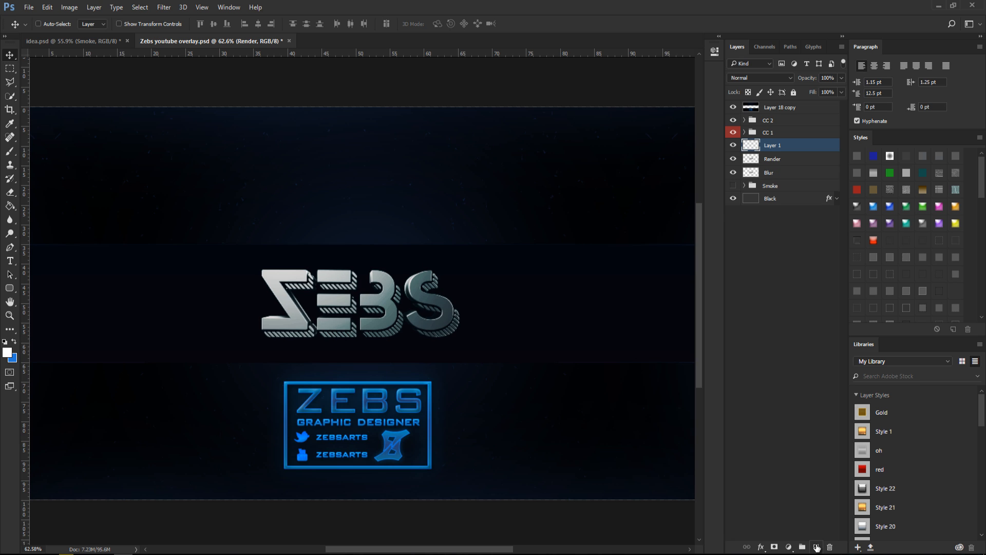
{"action": "left_click", "coordinate": [10, 151]}
{"action": "left_click", "coordinate": [14, 341]}
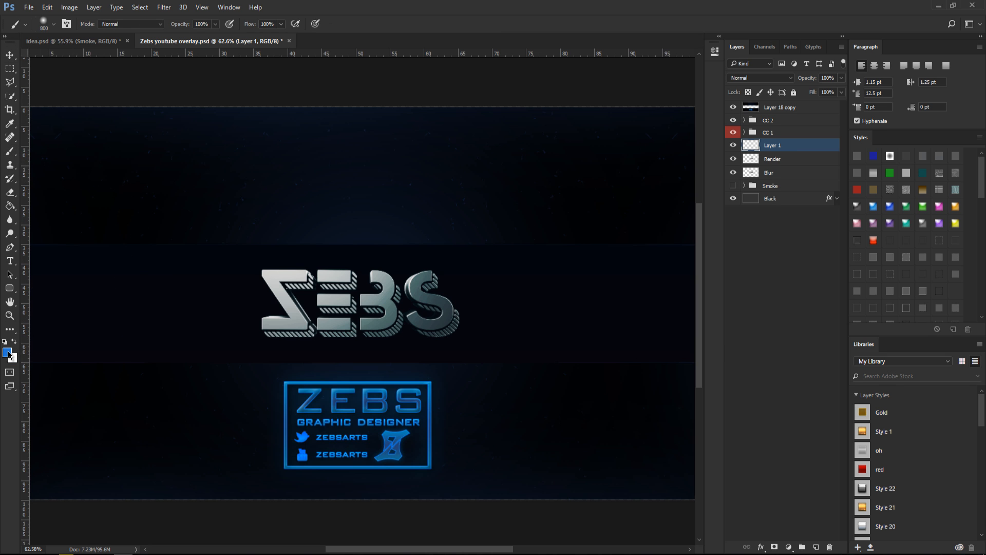
{"action": "left_click", "coordinate": [8, 352]}
{"action": "left_click", "coordinate": [635, 220]}
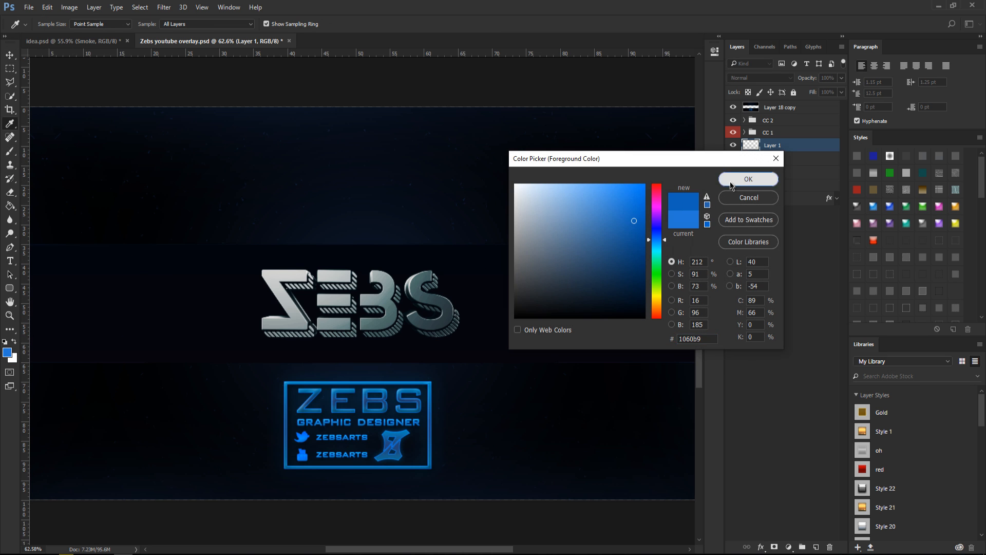
{"action": "left_click", "coordinate": [749, 179]}
{"action": "mouse_move", "coordinate": [408, 275]}
{"action": "left_mouse_down"}
{"action": "mouse_move", "coordinate": [266, 305]}
{"action": "mouse_move", "coordinate": [422, 307]}
{"action": "mouse_move", "coordinate": [303, 298]}
{"action": "mouse_move", "coordinate": [308, 282]}
{"action": "mouse_move", "coordinate": [279, 292]}
{"action": "left_mouse_up"}
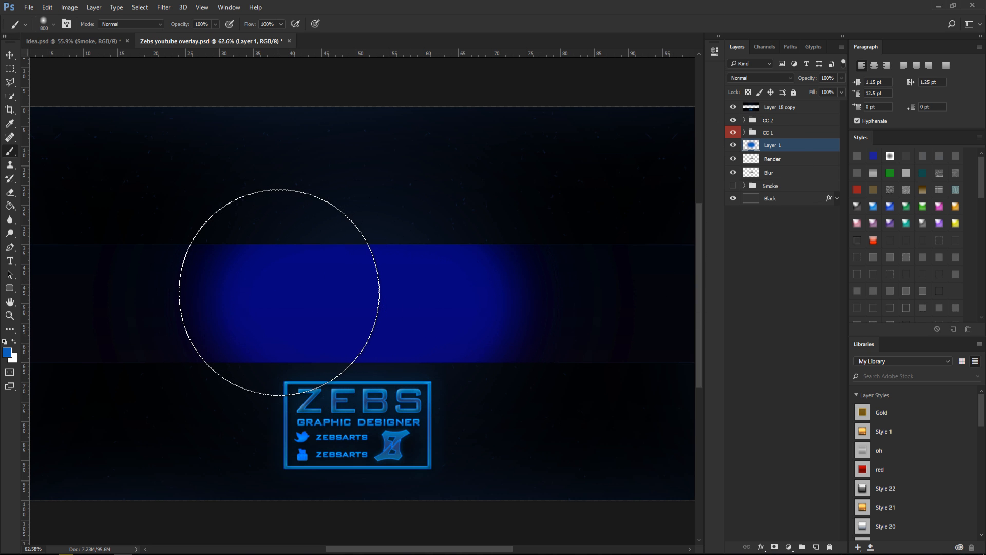
Apply a red Color Overlay at 100% opacity to the painted layer and rasterize its layer style
{"action": "double_click", "coordinate": [802, 146]}
{"action": "left_click", "coordinate": [608, 329]}
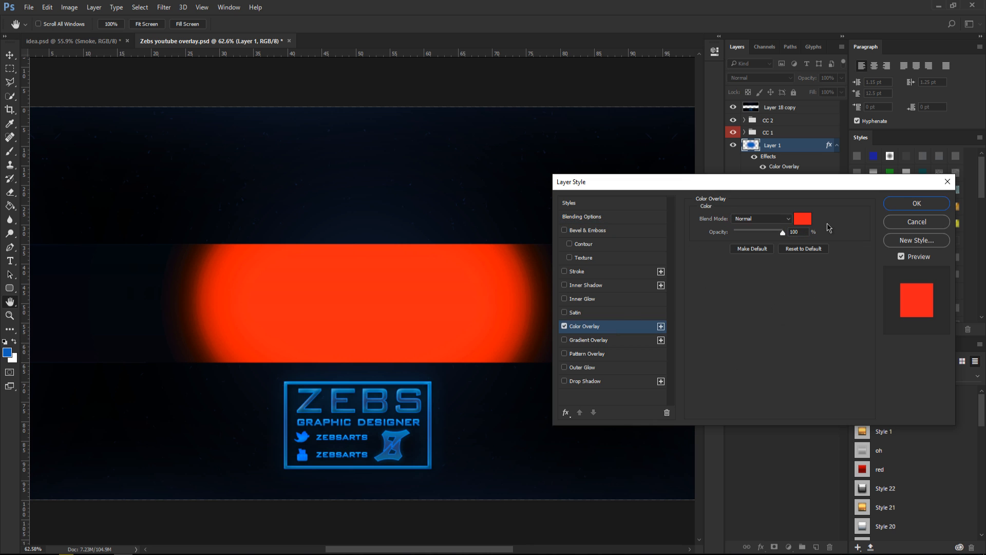
{"action": "left_click", "coordinate": [915, 212]}
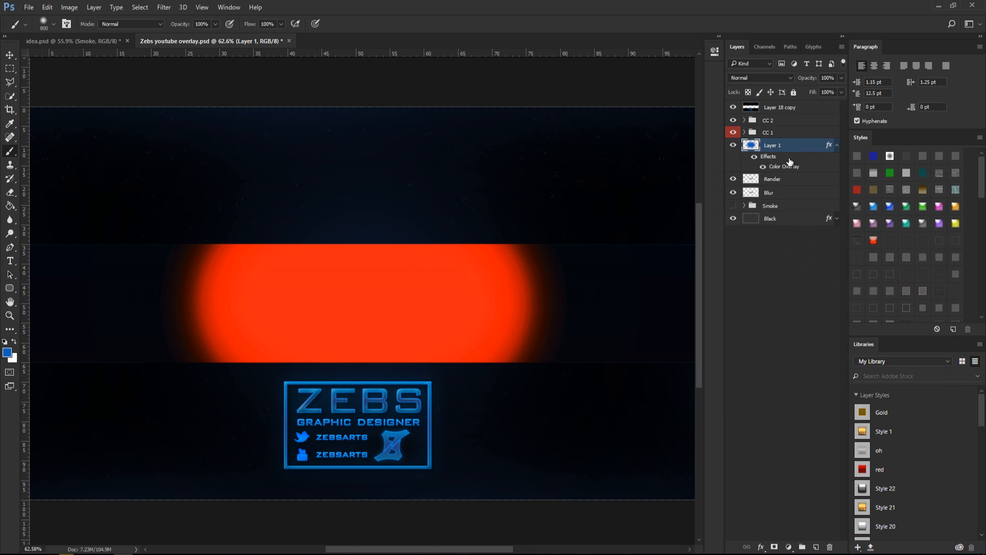
{"action": "right_click", "coordinate": [792, 149]}
{"action": "left_click", "coordinate": [827, 228]}
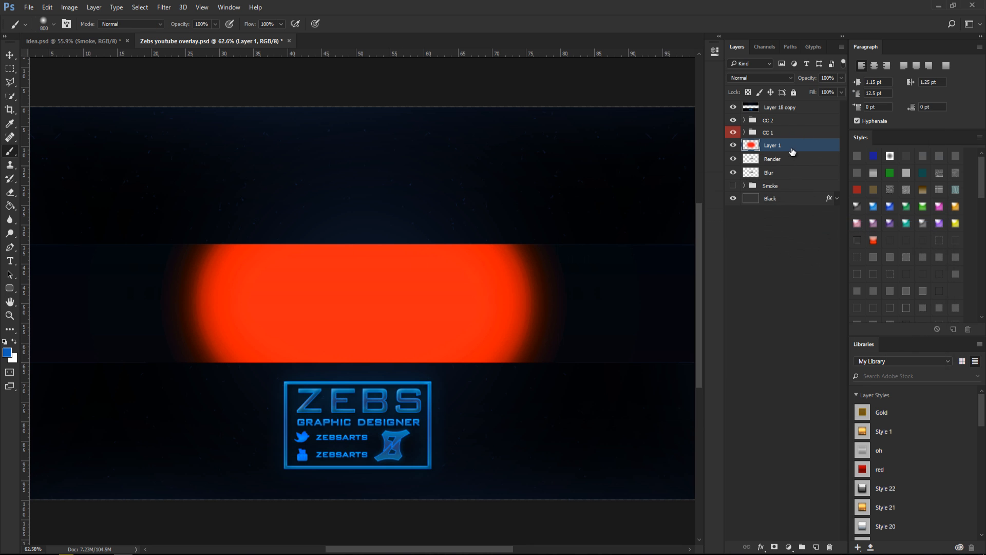
Clip the red layer to the Render layer and set its opacity to 40%
{"action": "right_click", "coordinate": [795, 149]}
{"action": "left_click", "coordinate": [817, 266]}
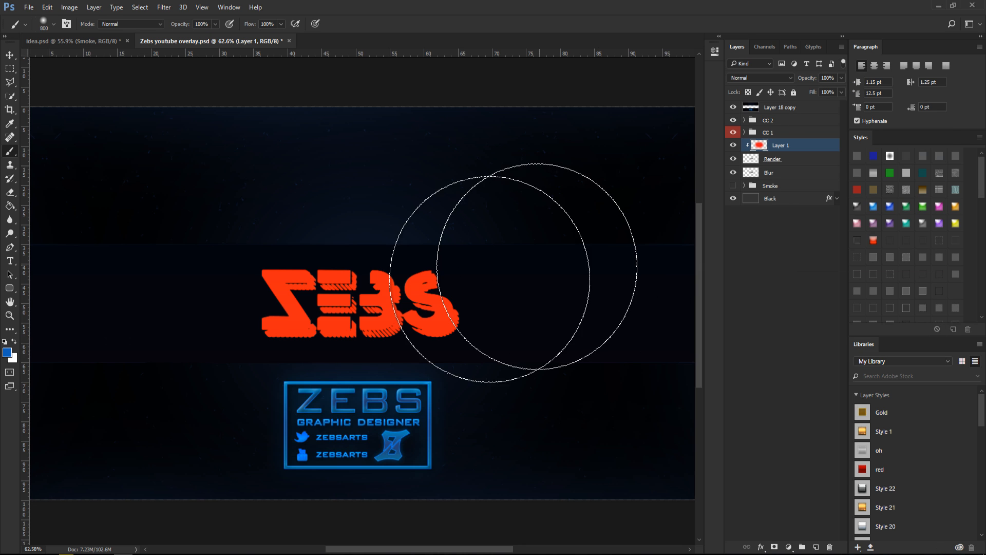
{"action": "scroll", "coordinate": [354, 354], "scroll_direction": "up", "scroll_amount": 3}
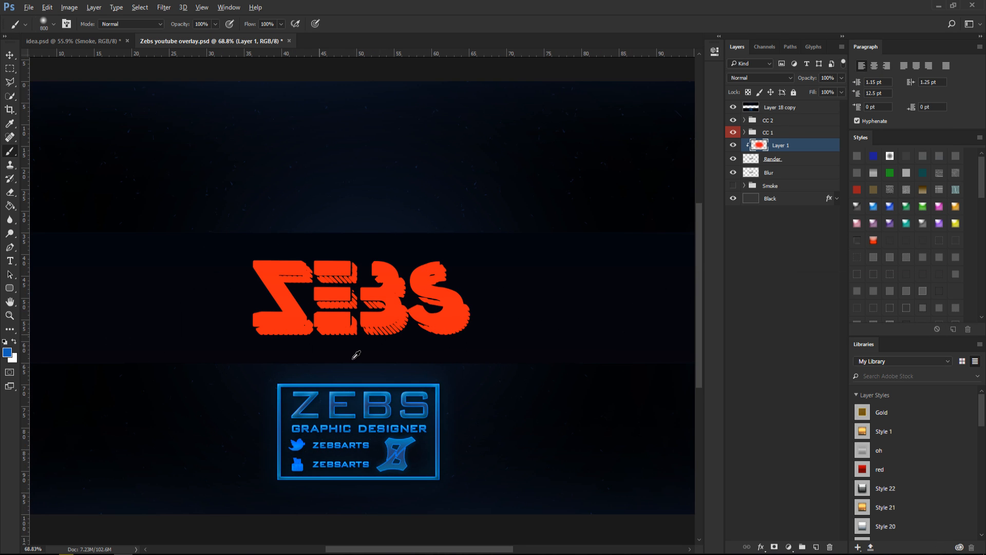
{"action": "left_click", "coordinate": [10, 55]}
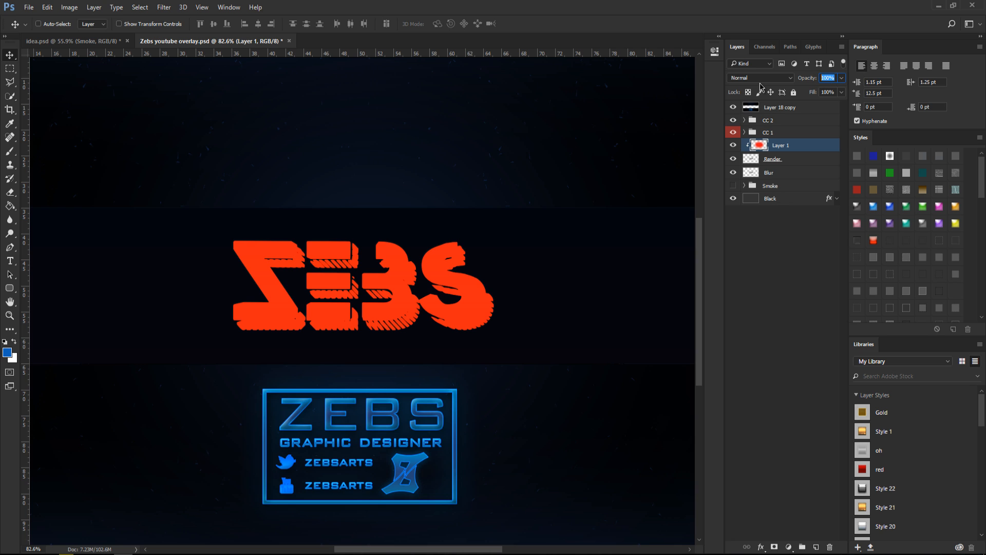
{"action": "type", "text": "70"}
{"action": "key", "text": "Return"}
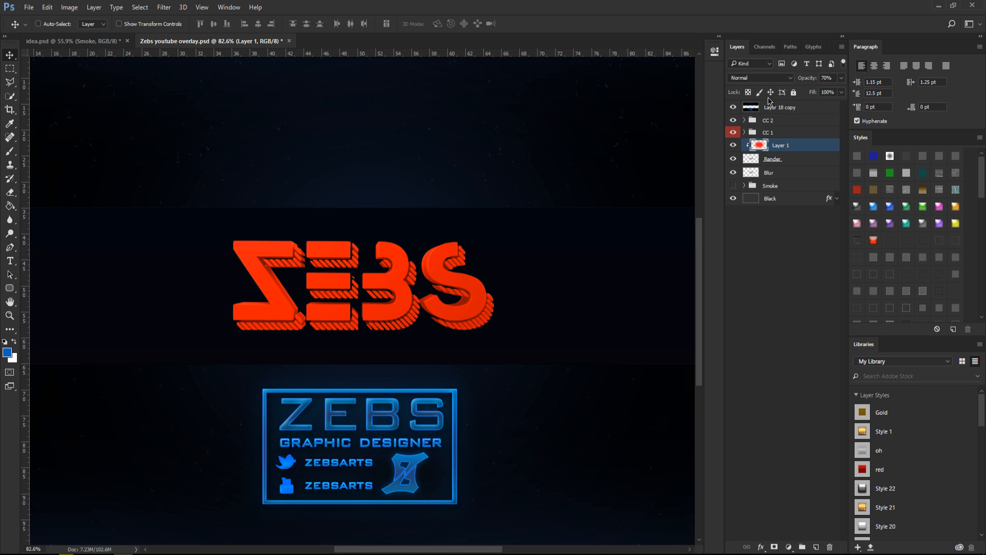
{"action": "type", "text": "40"}
{"action": "key", "text": "Return"}
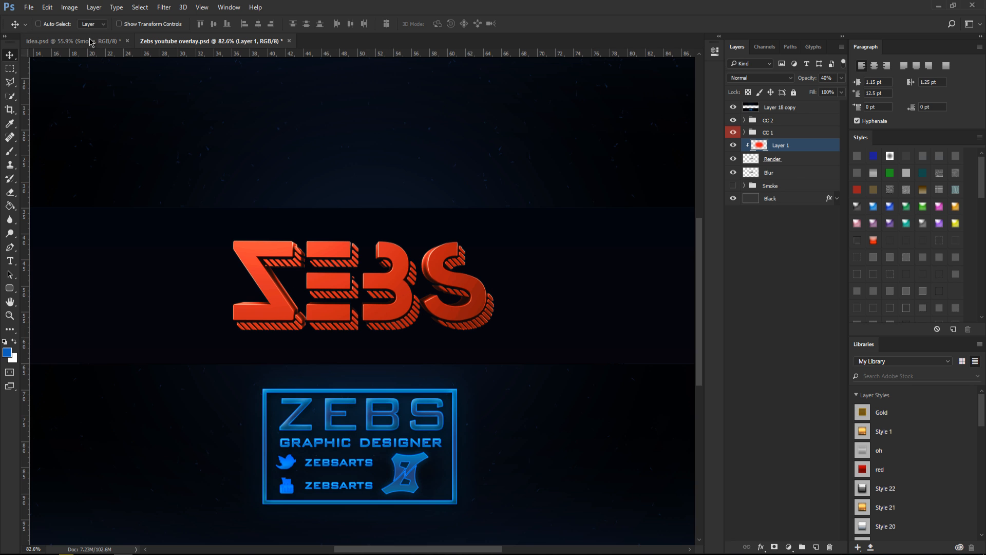
Check the lettering colors in idea.psd, return to the Zebs youtube overlay document and choose the Pen tool
{"action": "left_click", "coordinate": [72, 41]}
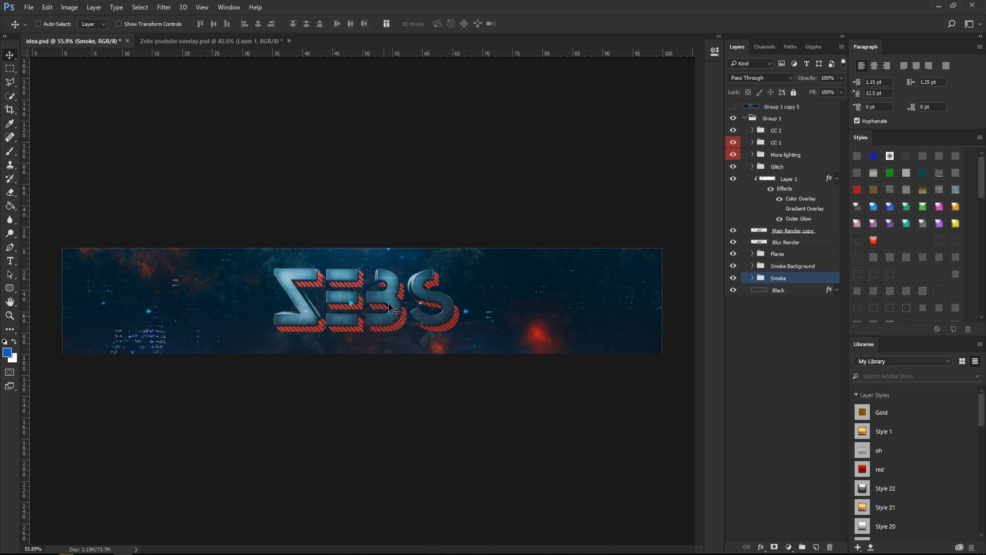
{"action": "left_click", "coordinate": [209, 42]}
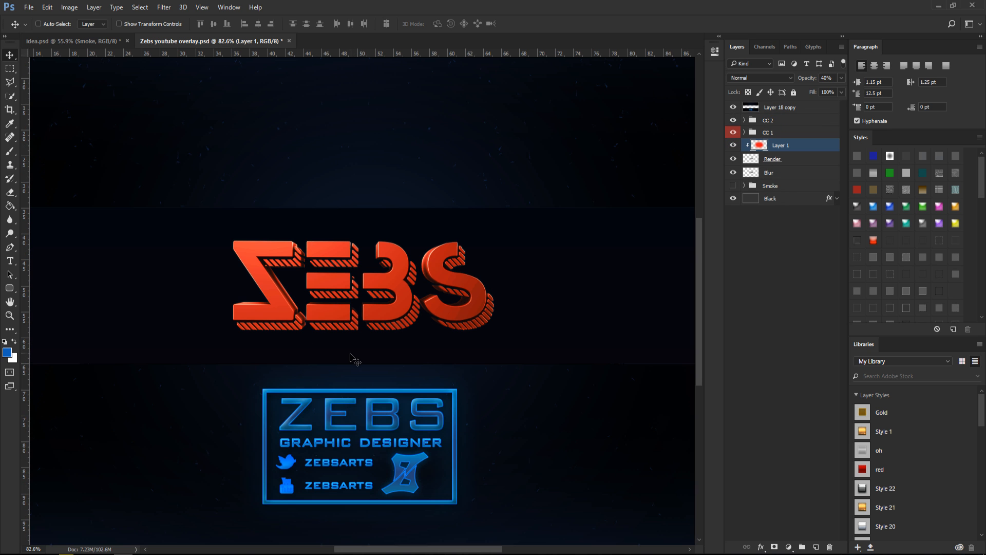
{"action": "left_click", "coordinate": [9, 248]}
{"action": "scroll", "coordinate": [318, 344], "scroll_direction": "up", "scroll_amount": 5}
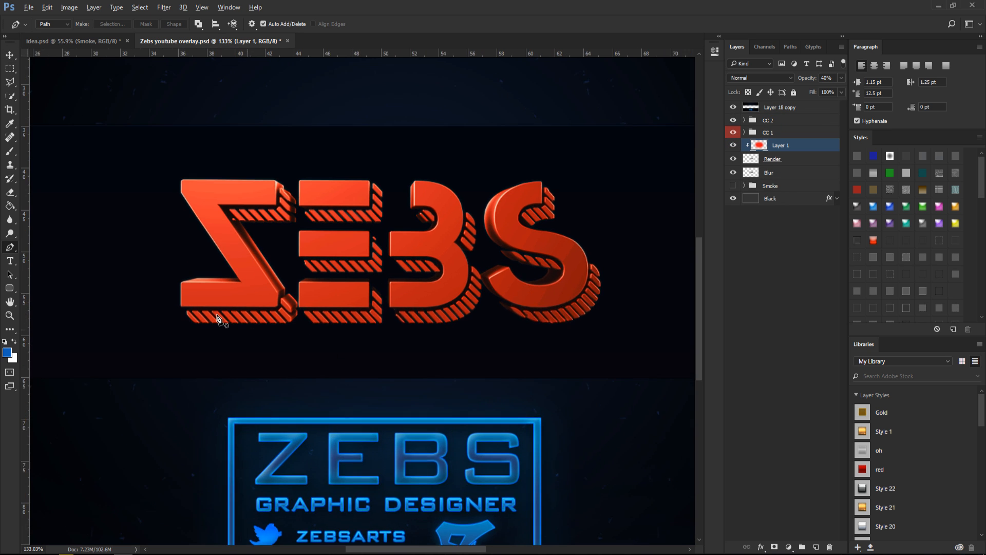
{"action": "scroll", "coordinate": [194, 313], "scroll_direction": "up", "scroll_amount": 2}
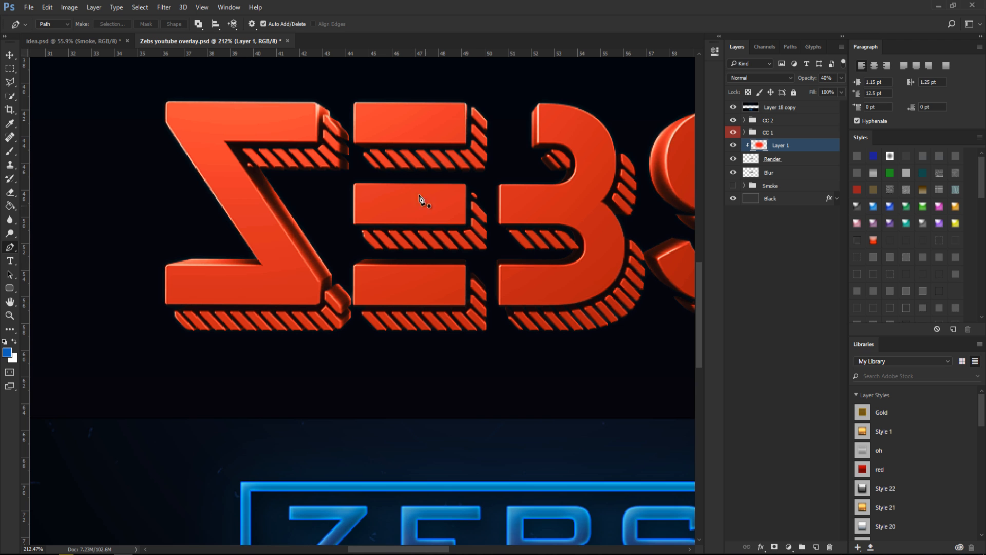
{"action": "left_click", "coordinate": [165, 305]}
{"action": "scroll", "coordinate": [317, 310], "scroll_direction": "up", "scroll_amount": 4}
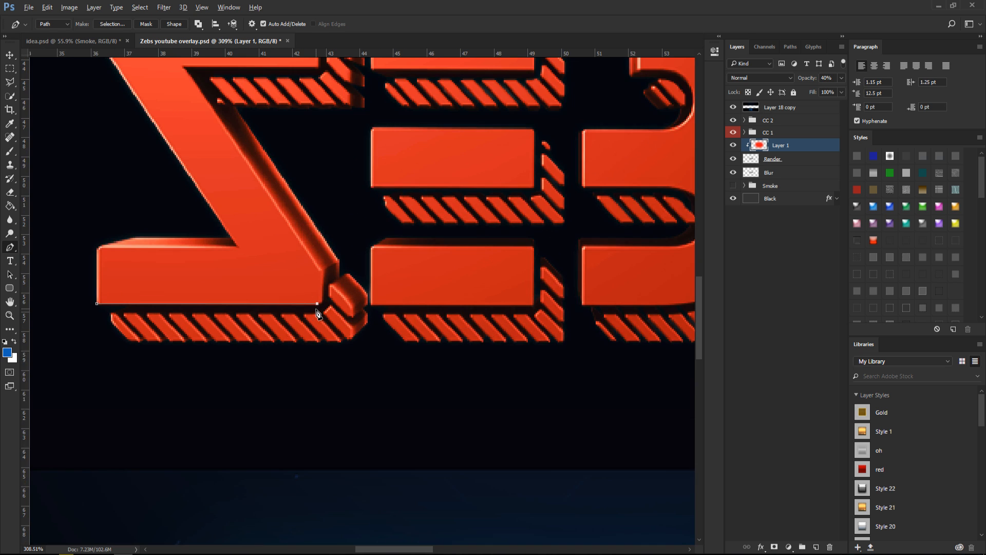
{"action": "scroll", "coordinate": [291, 314], "scroll_direction": "down", "scroll_amount": 3}
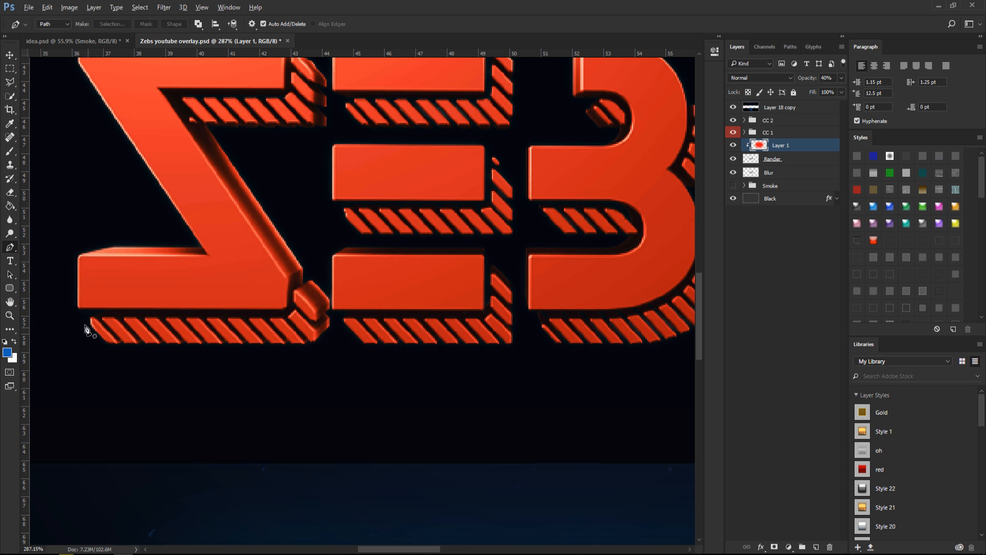
Start a Pen path in the dark gap under the Z's bottom bar and around its lower-right corner
{"action": "left_click", "coordinate": [160, 314]}
{"action": "left_click", "coordinate": [205, 313]}
{"action": "left_click", "coordinate": [256, 312]}
{"action": "scroll", "coordinate": [286, 317], "scroll_direction": "up", "scroll_amount": 5}
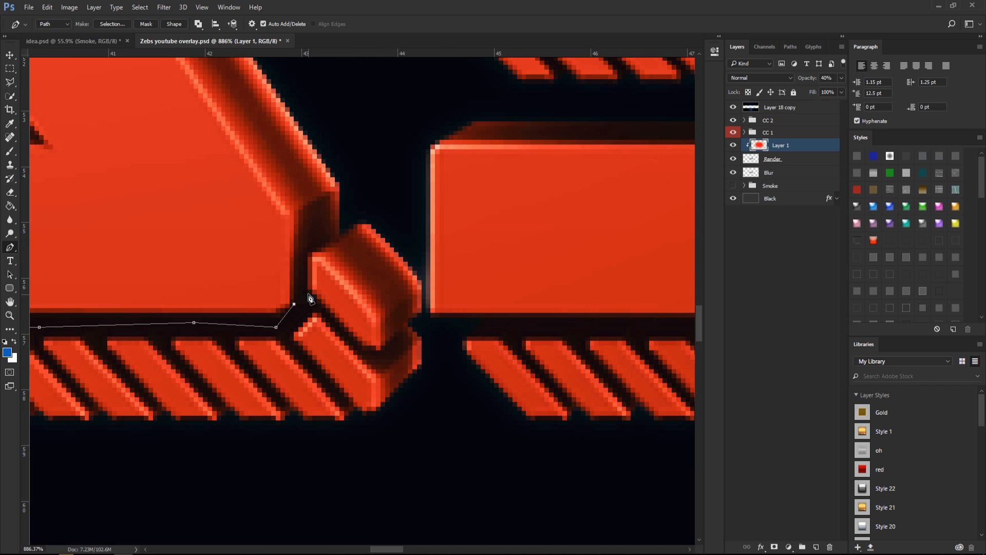
{"action": "left_click", "coordinate": [339, 234]}
{"action": "left_click", "coordinate": [339, 185]}
{"action": "scroll", "coordinate": [341, 189], "scroll_direction": "down", "scroll_amount": 3}
{"action": "scroll", "coordinate": [303, 165], "scroll_direction": "up", "scroll_amount": 4}
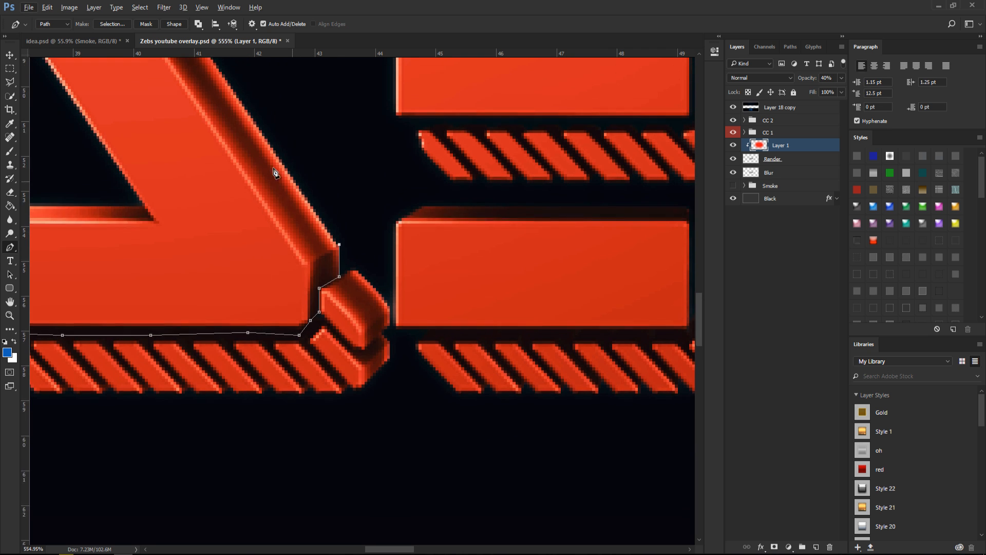
Continue the path outside the Z's diagonal stroke up to the start of the upper striped side
{"action": "left_click", "coordinate": [310, 115]}
{"action": "scroll", "coordinate": [269, 129], "scroll_direction": "down", "scroll_amount": 3}
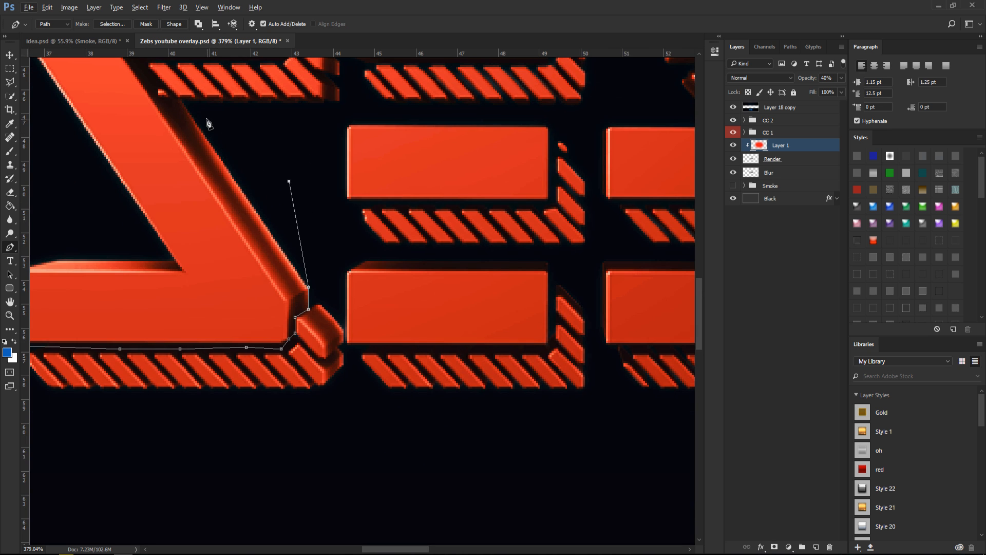
{"action": "left_click", "coordinate": [182, 103]}
{"action": "scroll", "coordinate": [149, 110], "scroll_direction": "up", "scroll_amount": 4}
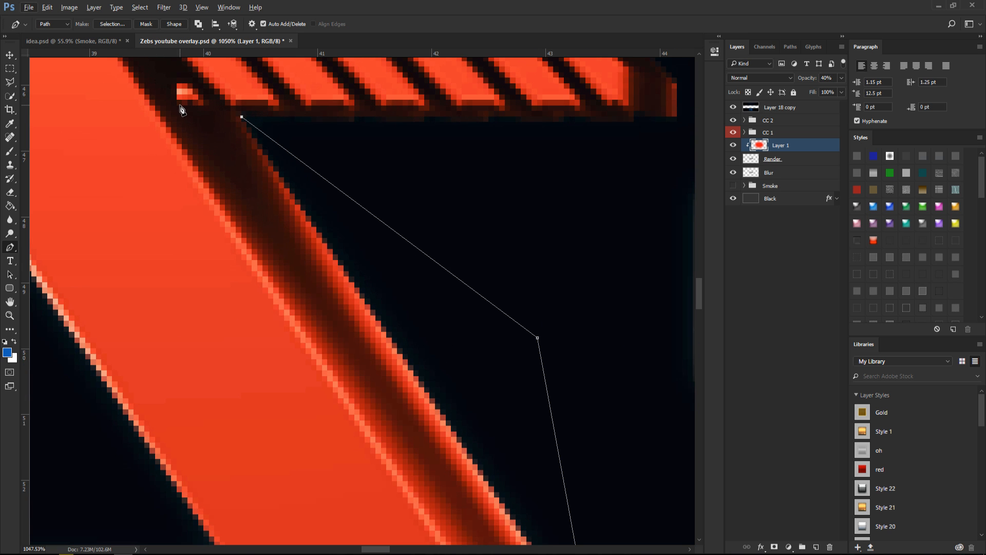
{"action": "left_click", "coordinate": [177, 105]}
{"action": "scroll", "coordinate": [160, 108], "scroll_direction": "up", "scroll_amount": 3}
{"action": "left_click", "coordinate": [149, 125]}
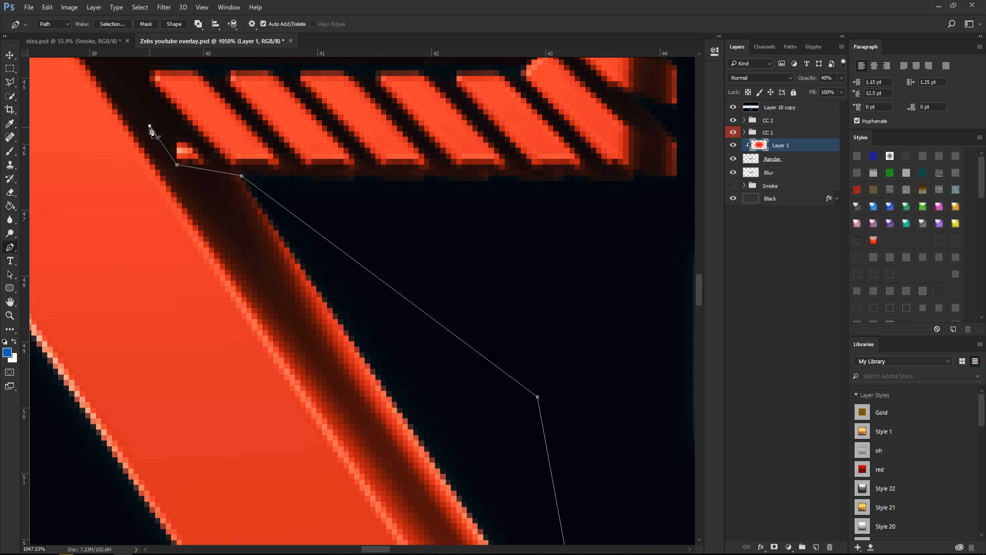
{"action": "left_click", "coordinate": [135, 93]}
Extend the path between the Z's top bar and its striped side, around the inner corner and up the bar's right end
{"action": "scroll", "coordinate": [134, 94], "scroll_direction": "down", "scroll_amount": 3}
{"action": "scroll", "coordinate": [135, 97], "scroll_direction": "down", "scroll_amount": 3}
{"action": "scroll", "coordinate": [136, 100], "scroll_direction": "up", "scroll_amount": 4}
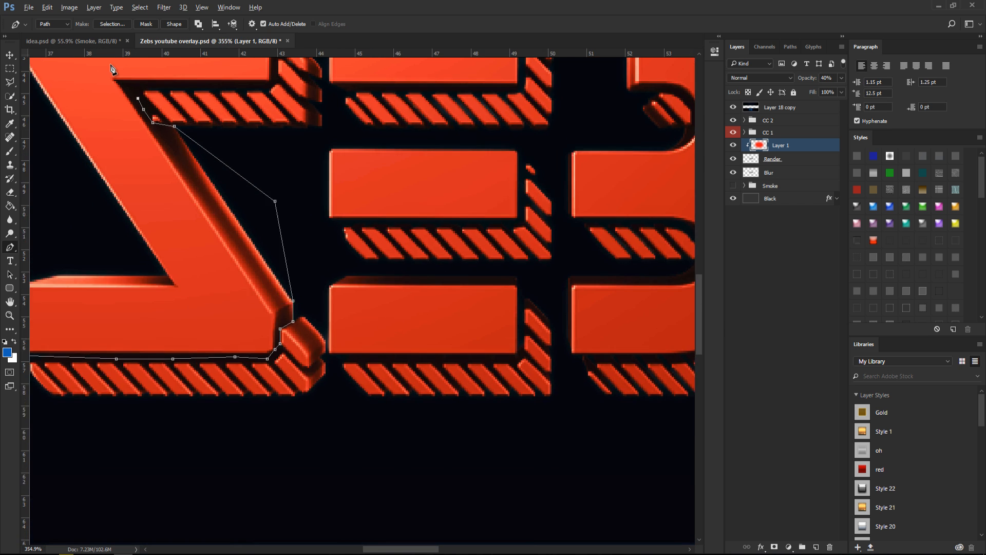
{"action": "left_click", "coordinate": [146, 109]}
{"action": "left_click", "coordinate": [187, 97]}
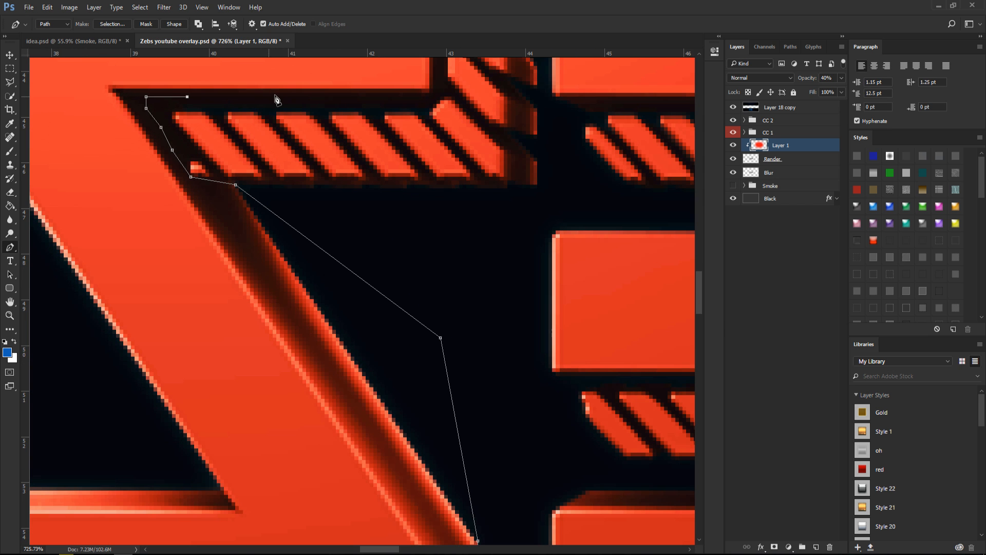
{"action": "left_click", "coordinate": [351, 100]}
{"action": "left_click", "coordinate": [422, 96]}
{"action": "scroll", "coordinate": [440, 84], "scroll_direction": "up", "scroll_amount": 3}
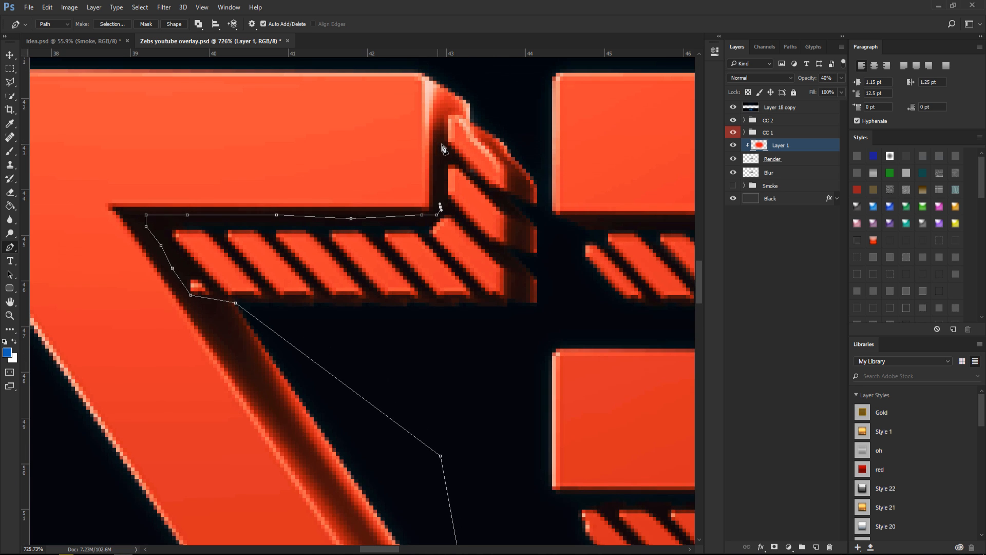
{"action": "left_click", "coordinate": [441, 139]}
{"action": "left_click", "coordinate": [430, 141]}
{"action": "scroll", "coordinate": [425, 154], "scroll_direction": "up", "scroll_amount": 3}
{"action": "scroll", "coordinate": [425, 188], "scroll_direction": "left", "scroll_amount": 1}
{"action": "key", "text": "ctrl+z"}
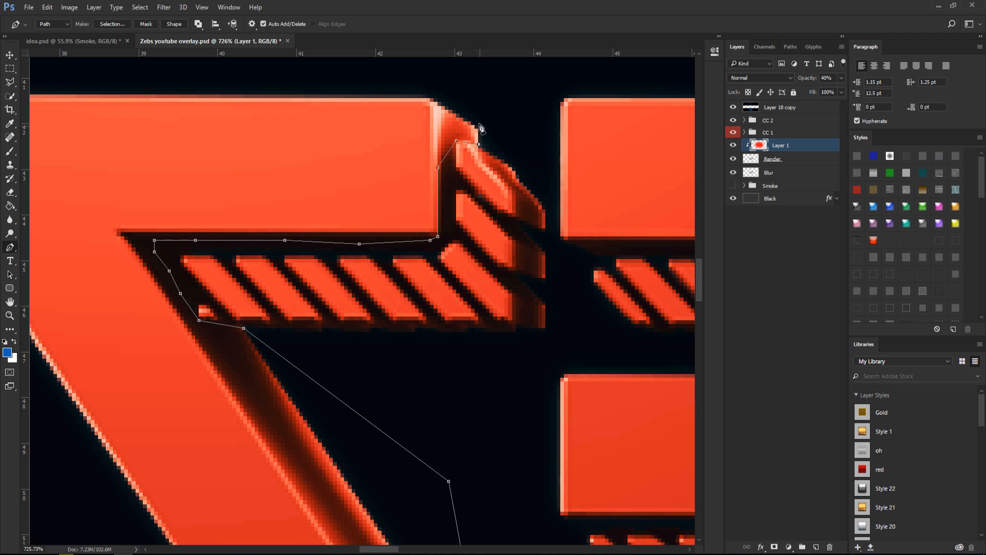
Run the path loosely around the Z's top and left outline and close it at its starting point
{"action": "left_click", "coordinate": [468, 98]}
{"action": "left_click", "coordinate": [444, 83]}
{"action": "left_click", "coordinate": [422, 79]}
{"action": "left_click", "coordinate": [395, 77]}
{"action": "scroll", "coordinate": [313, 101], "scroll_direction": "down", "scroll_amount": 2}
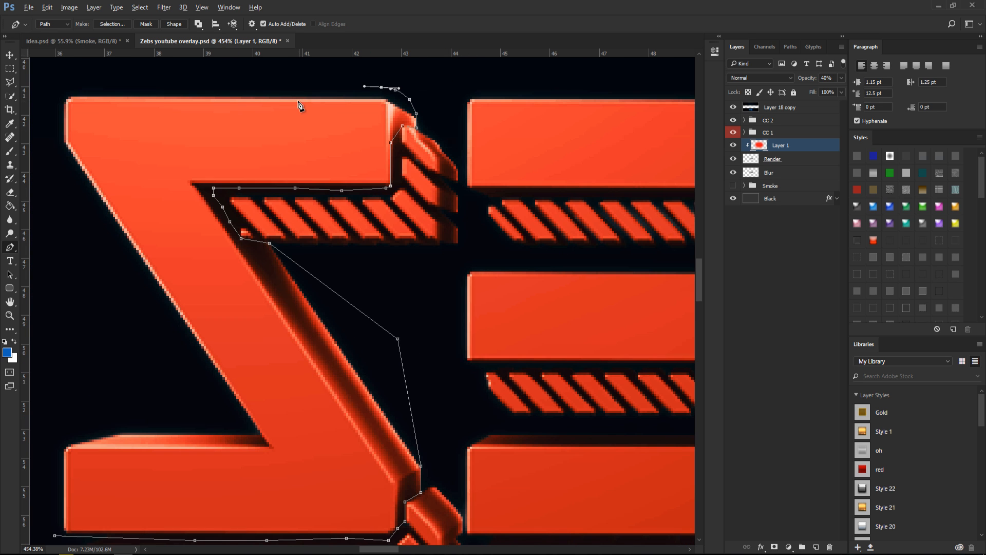
{"action": "left_click", "coordinate": [90, 75]}
{"action": "left_click", "coordinate": [49, 78]}
{"action": "left_click", "coordinate": [66, 195]}
{"action": "left_click", "coordinate": [122, 263]}
{"action": "left_click_drag", "start_coordinate": [171, 315], "coordinate": [191, 348]}
{"action": "left_click", "coordinate": [193, 382]}
{"action": "left_click_drag", "start_coordinate": [188, 395], "coordinate": [102, 413]}
{"action": "left_click_drag", "start_coordinate": [83, 416], "coordinate": [68, 416]}
{"action": "left_click", "coordinate": [55, 534]}
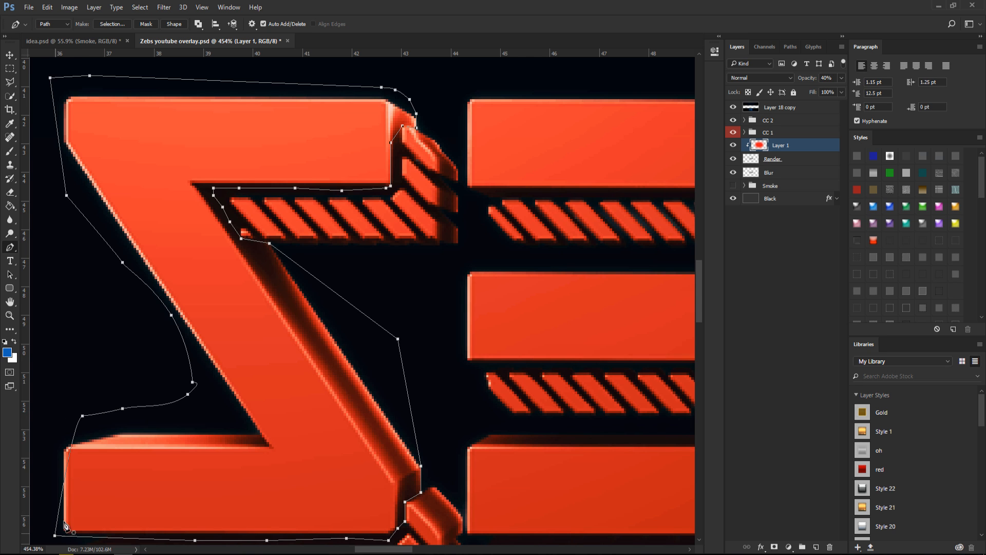
Convert the Z path to a selection with 0-pixel feather, delete the red inside it from Layer 1 and deselect
{"action": "right_click", "coordinate": [271, 383]}
{"action": "left_click", "coordinate": [332, 161]}
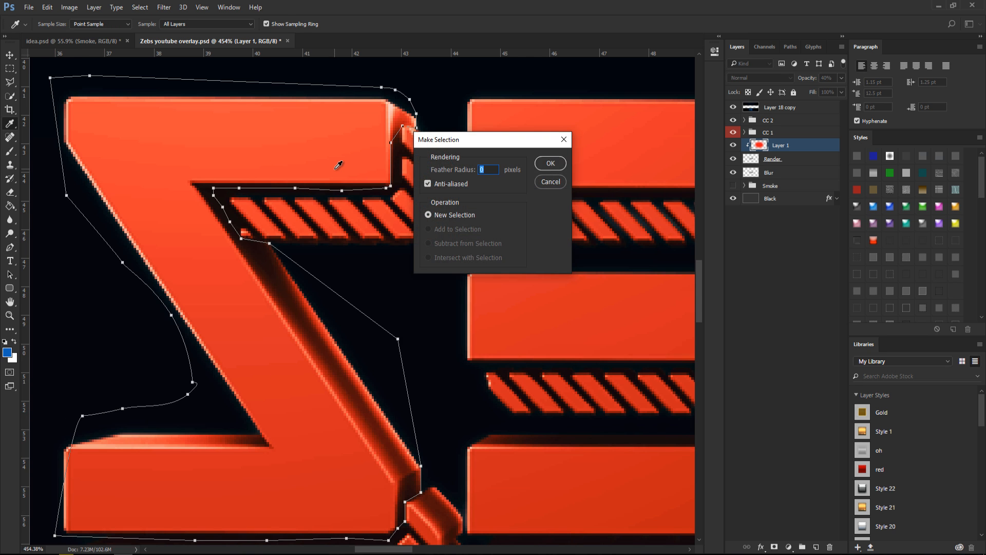
{"action": "key", "text": "Return"}
{"action": "key", "text": "ctrl+BackSpace"}
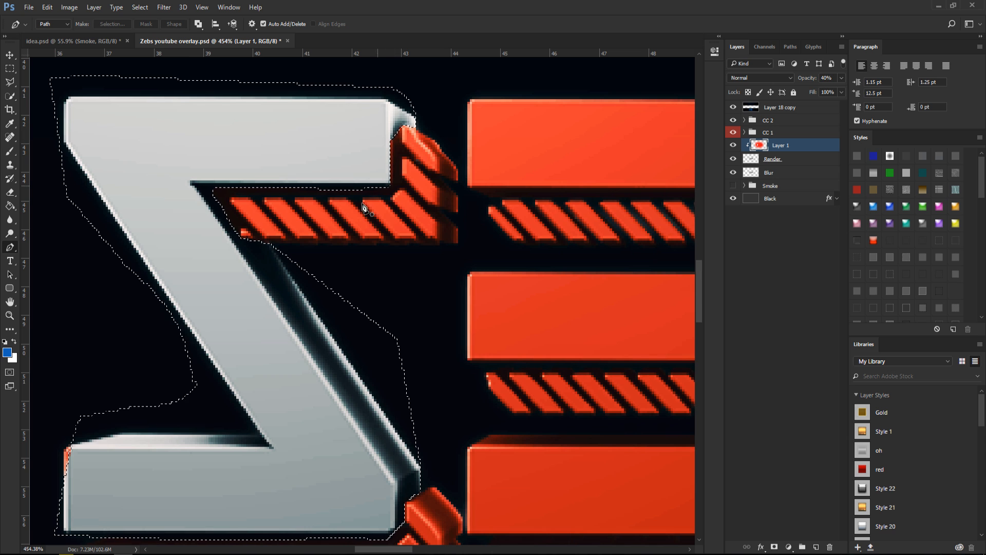
{"action": "scroll", "coordinate": [159, 172], "scroll_direction": "down", "scroll_amount": 3}
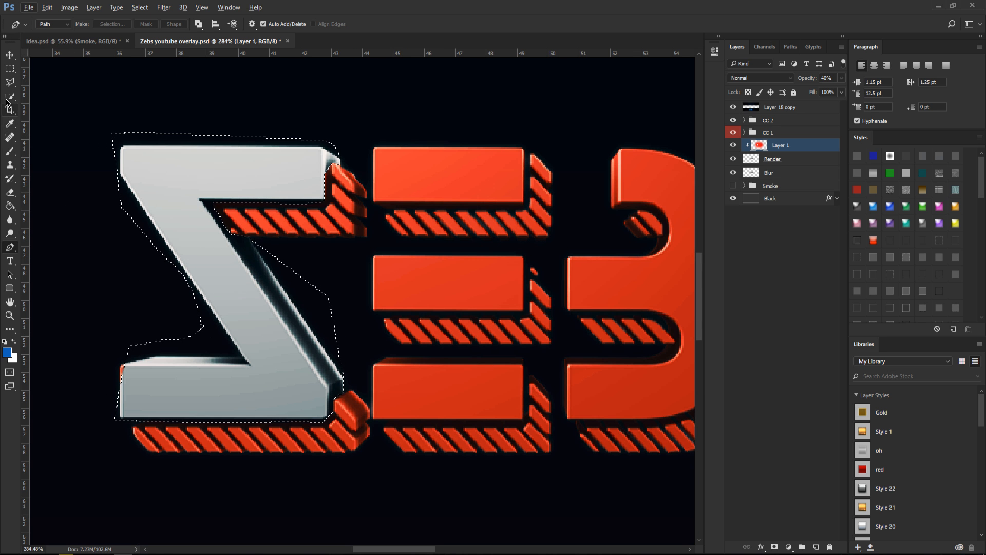
{"action": "left_click", "coordinate": [10, 68]}
{"action": "right_click", "coordinate": [168, 346]}
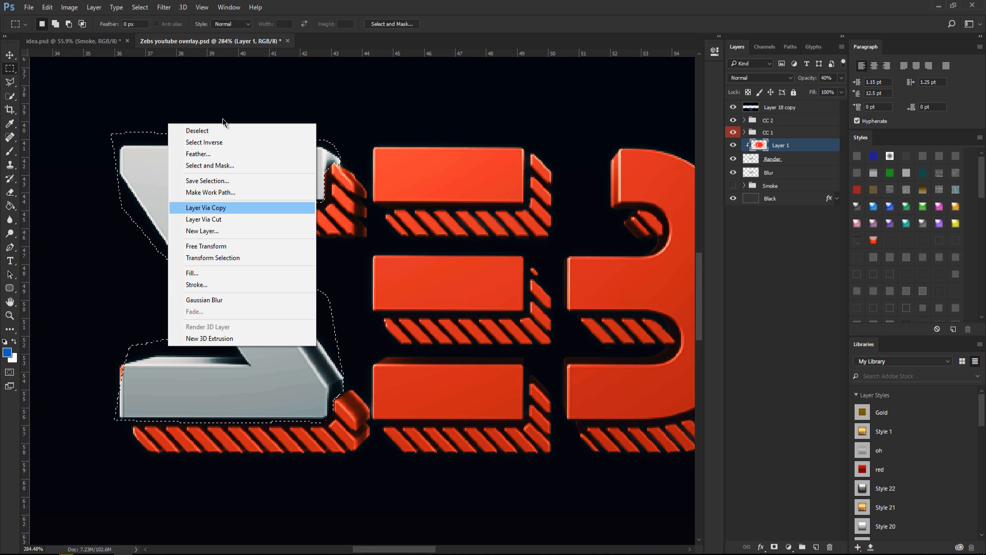
{"action": "left_click", "coordinate": [223, 131]}
{"action": "scroll", "coordinate": [236, 329], "scroll_direction": "down", "scroll_amount": 4}
{"action": "scroll", "coordinate": [230, 333], "scroll_direction": "up", "scroll_amount": 6}
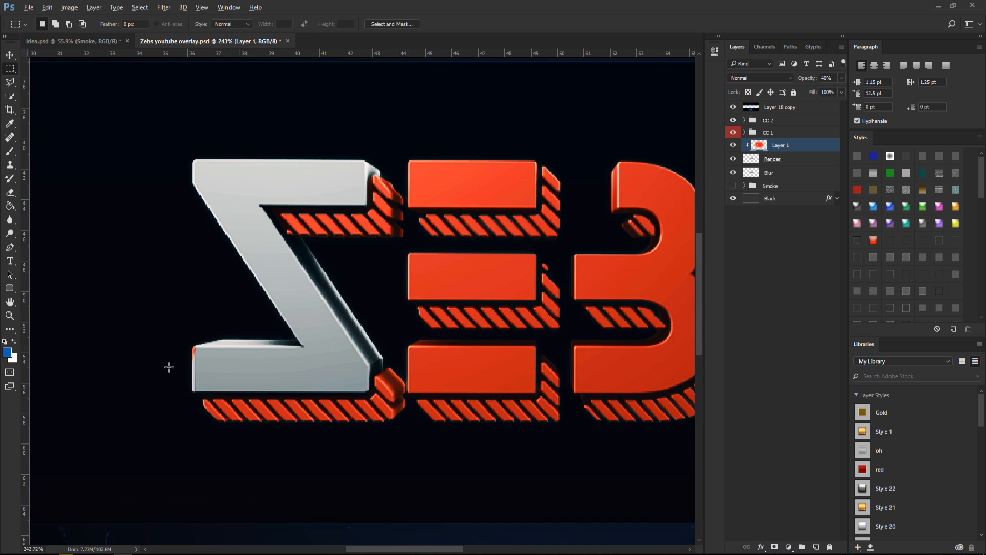
Draw a closed Pen path around the leftover red on the left edge of the Z's bottom bar
{"action": "left_click", "coordinate": [10, 247]}
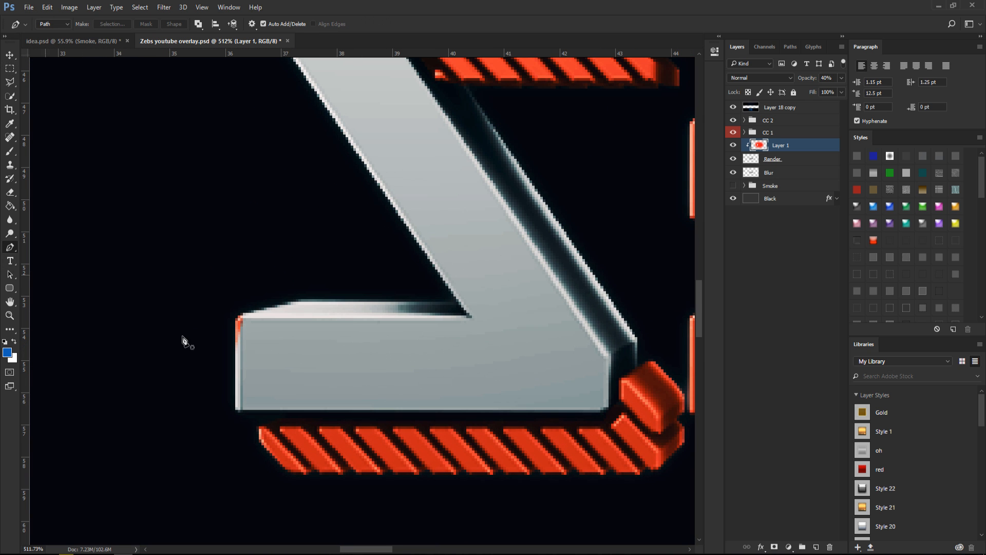
{"action": "left_click", "coordinate": [238, 358]}
{"action": "left_click", "coordinate": [270, 335]}
{"action": "left_click_drag", "start_coordinate": [249, 288], "coordinate": [235, 293]}
{"action": "left_click_drag", "start_coordinate": [217, 316], "coordinate": [214, 338]}
{"action": "left_click", "coordinate": [212, 332]}
Turn the small path into a selection, delete the leftover red on the Z's bottom bar and deselect
{"action": "right_click", "coordinate": [239, 321]}
{"action": "left_click", "coordinate": [291, 101]}
{"action": "key", "text": "Return"}
{"action": "left_click", "coordinate": [9, 69]}
{"action": "right_click", "coordinate": [217, 136]}
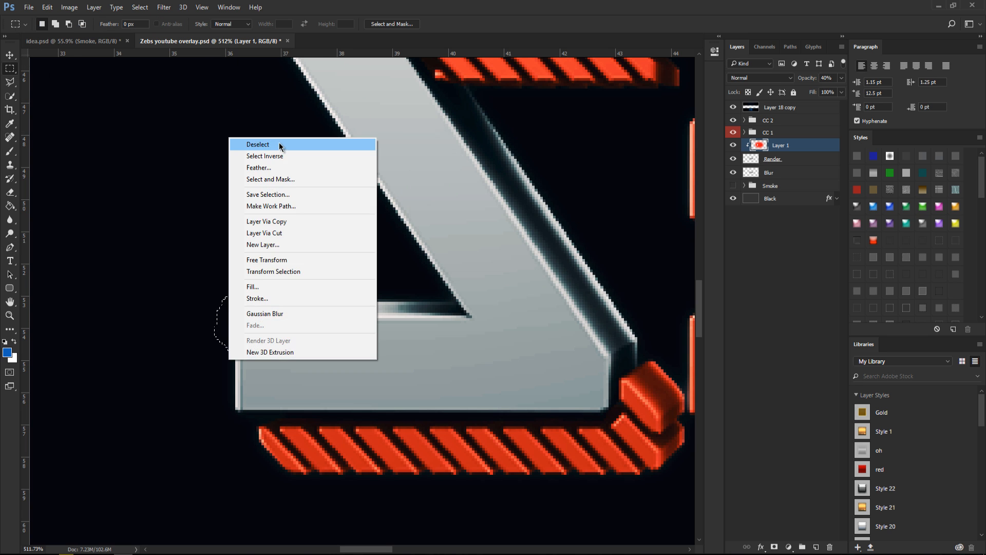
{"action": "left_click", "coordinate": [279, 143]}
{"action": "scroll", "coordinate": [409, 178], "scroll_direction": "down", "scroll_amount": 3}
{"action": "scroll", "coordinate": [409, 178], "scroll_direction": "down", "scroll_amount": 4}
{"action": "scroll", "coordinate": [471, 90], "scroll_direction": "up", "scroll_amount": 6}
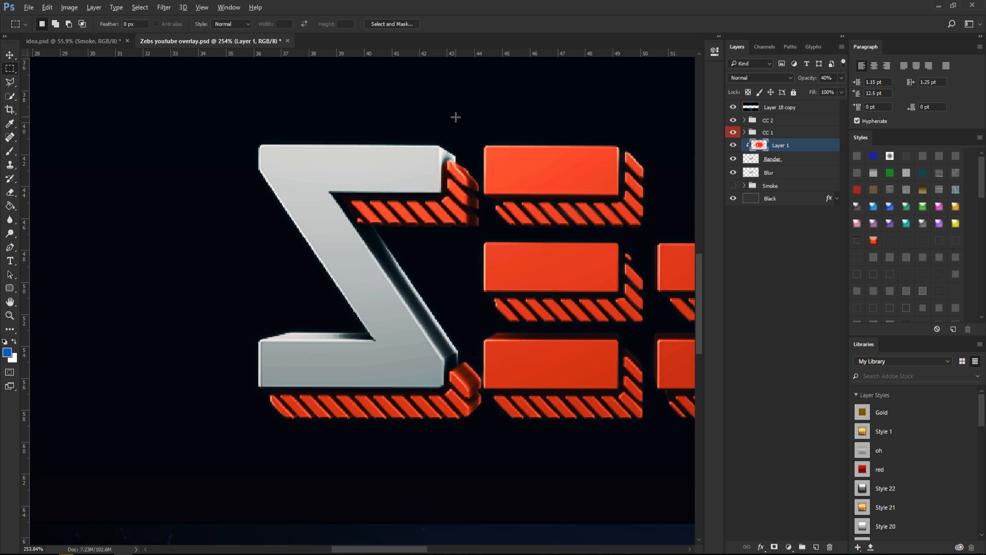
Draw a closed Pen path around the thin red strip at the right end of the Z's top bar
{"action": "scroll", "coordinate": [454, 204], "scroll_direction": "up", "scroll_amount": 2}
{"action": "key", "text": "p"}
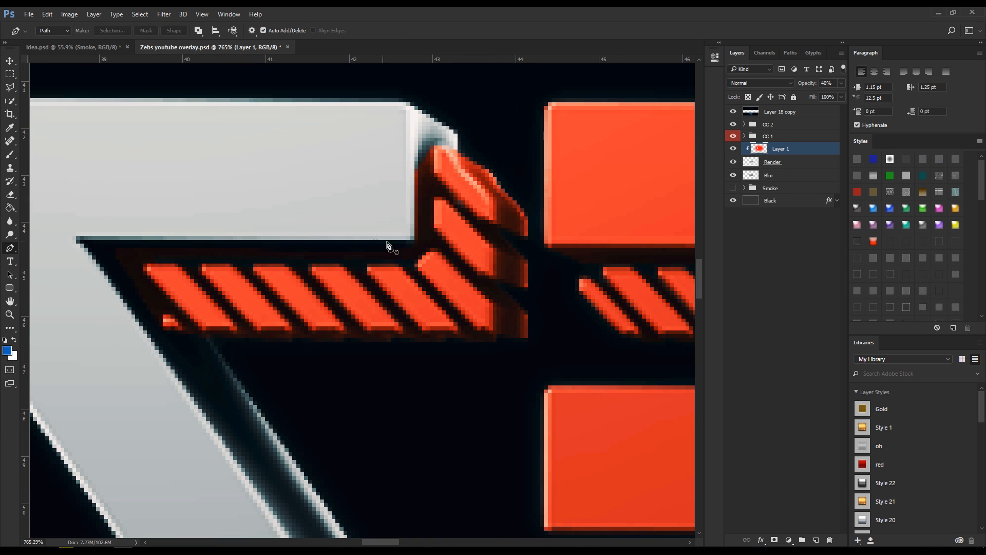
{"action": "left_click", "coordinate": [399, 240]}
{"action": "left_click", "coordinate": [426, 244]}
{"action": "left_click", "coordinate": [428, 212]}
{"action": "left_click", "coordinate": [431, 181]}
{"action": "left_click", "coordinate": [435, 161]}
{"action": "left_click", "coordinate": [431, 145]}
{"action": "left_click", "coordinate": [430, 130]}
{"action": "left_click", "coordinate": [418, 130]}
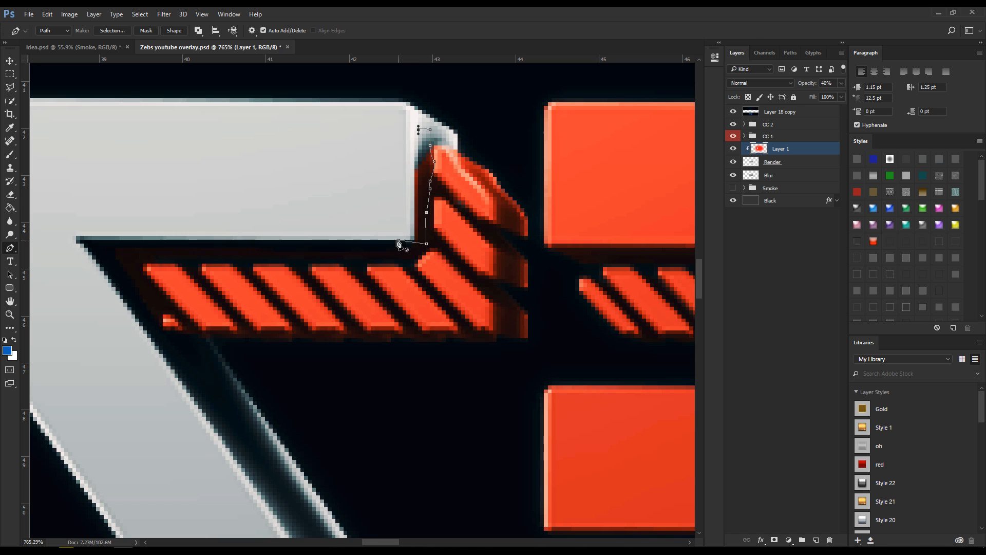
{"action": "left_click", "coordinate": [399, 240]}
Convert the strip's path to a selection, delete the red beside the Z's top bar and deselect
{"action": "right_click", "coordinate": [410, 185]}
{"action": "left_click", "coordinate": [437, 248]}
{"action": "key", "text": "Return"}
{"action": "left_click", "coordinate": [10, 74]}
{"action": "right_click", "coordinate": [275, 150]}
{"action": "left_click", "coordinate": [314, 157]}
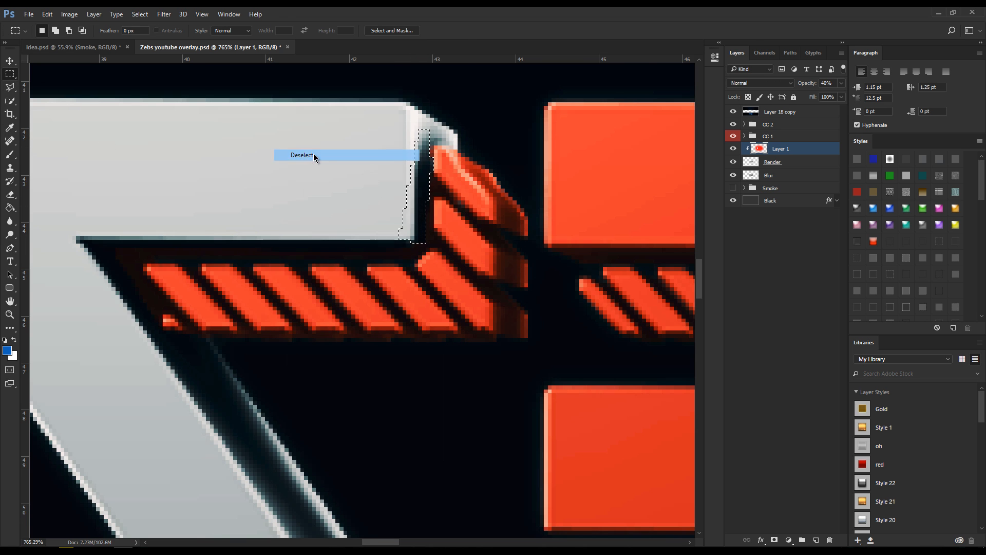
{"action": "key", "text": "ctrl+0"}
{"action": "scroll", "coordinate": [354, 358], "scroll_direction": "up", "scroll_amount": 2}
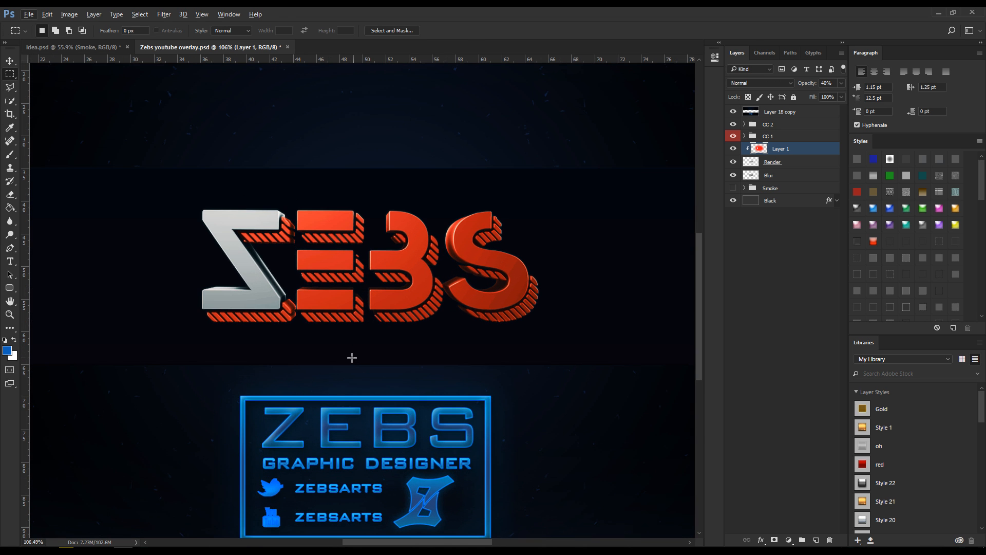
Draw a closed Pen path around the front and top faces of the E's bottom bar, leaving out the striped side
{"action": "scroll", "coordinate": [321, 317], "scroll_direction": "up", "scroll_amount": 3}
{"action": "key", "text": "p"}
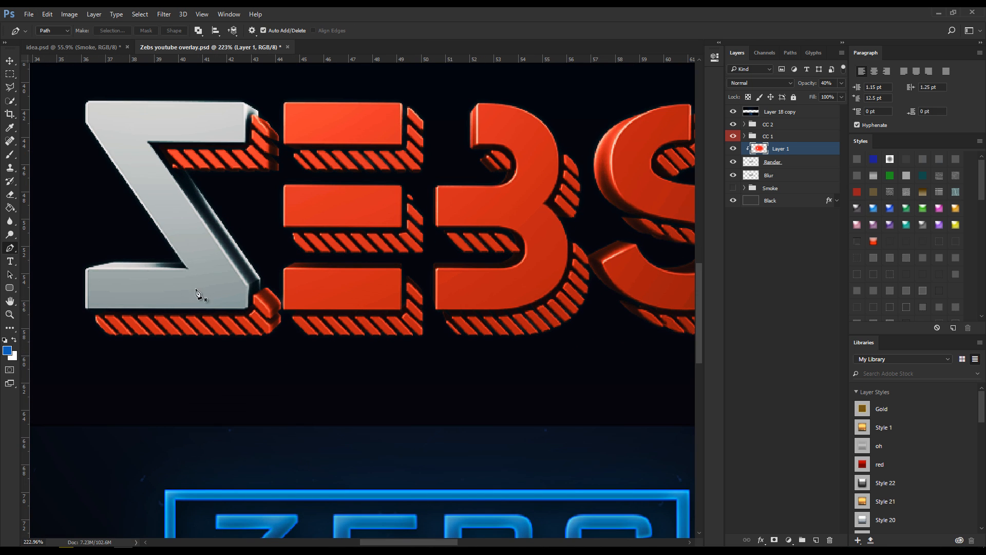
{"action": "left_click", "coordinate": [284, 310]}
{"action": "left_click", "coordinate": [402, 309]}
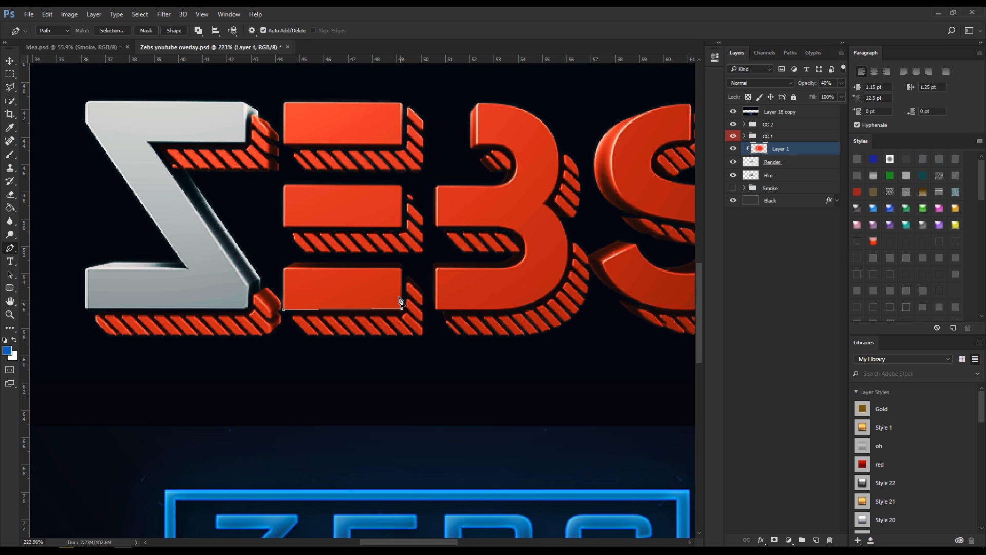
{"action": "scroll", "coordinate": [402, 266], "scroll_direction": "up", "scroll_amount": 2}
{"action": "left_click", "coordinate": [405, 263]}
{"action": "left_click", "coordinate": [165, 263]}
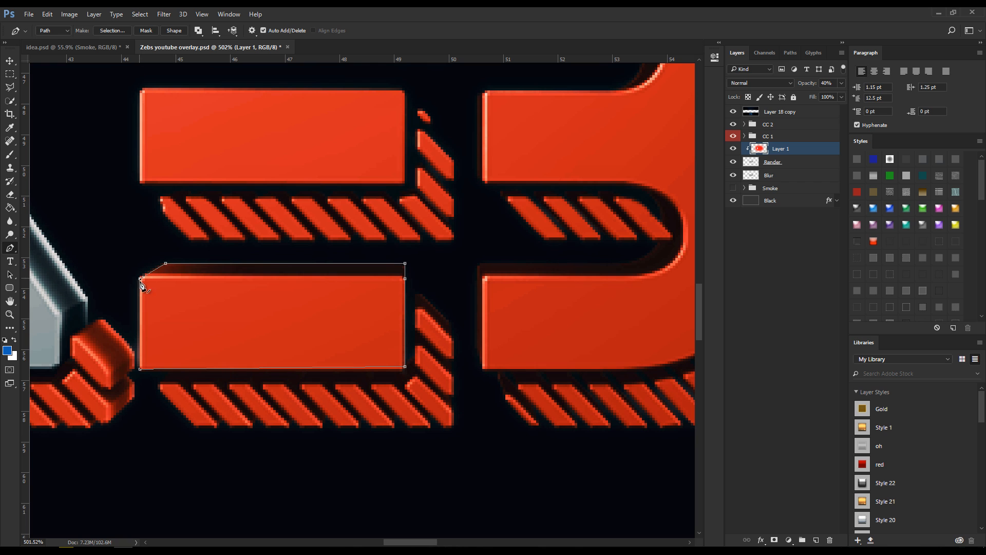
{"action": "left_click", "coordinate": [137, 261]}
{"action": "left_click", "coordinate": [126, 289]}
{"action": "left_click", "coordinate": [140, 368]}
Convert the E's bottom bar path to a selection, delete the red inside it and deselect
{"action": "right_click", "coordinate": [190, 326]}
{"action": "left_click", "coordinate": [249, 110]}
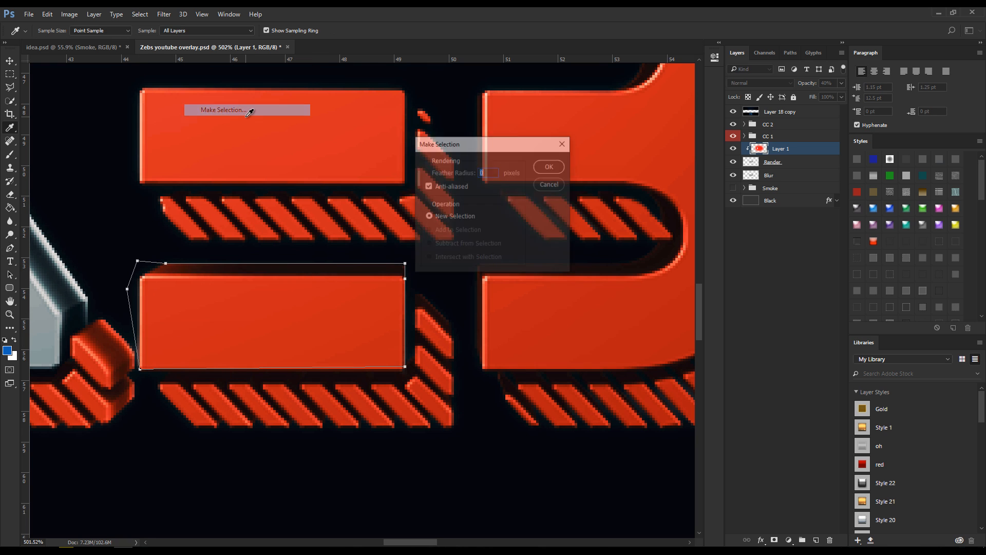
{"action": "key", "text": "Return"}
{"action": "key", "text": "Delete"}
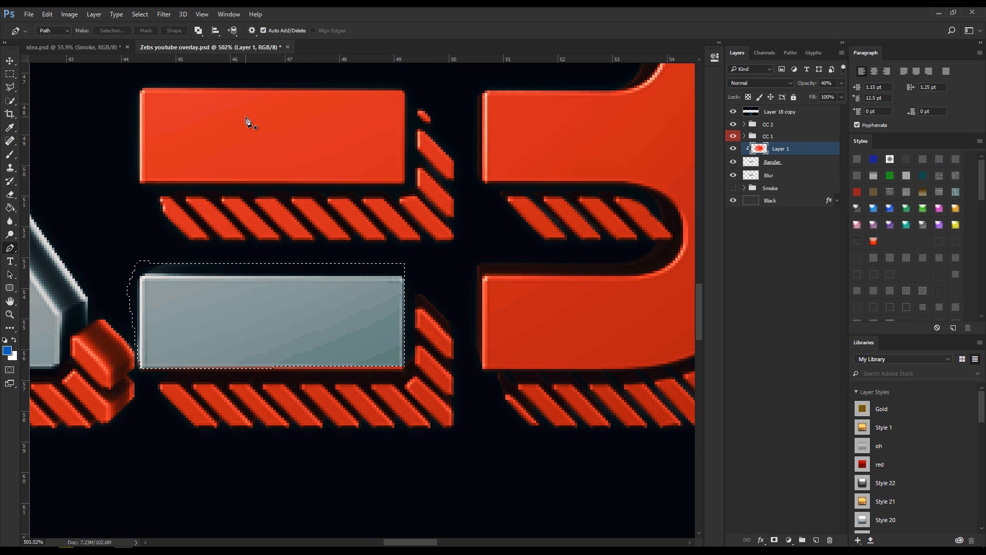
{"action": "key", "text": "m"}
{"action": "key", "text": "ctrl+d"}
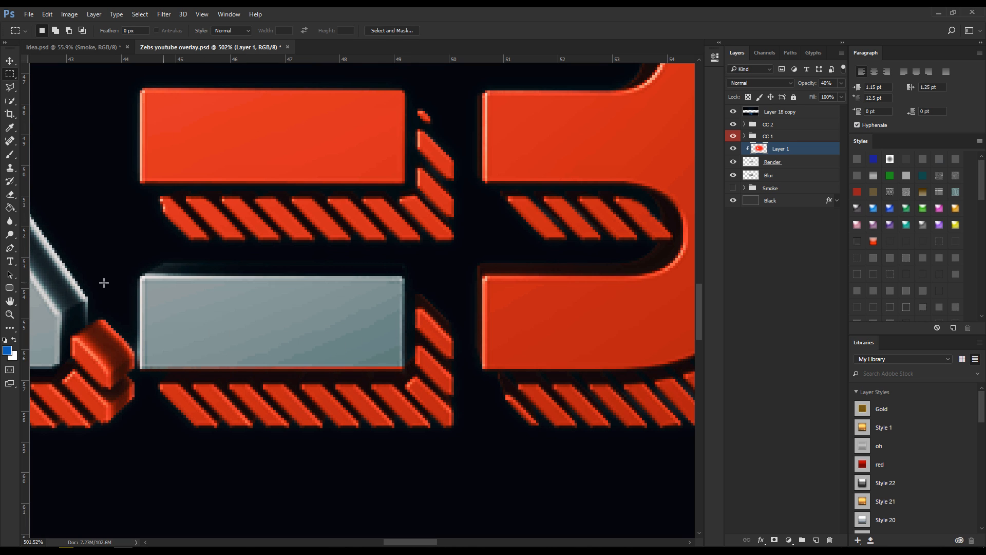
Draw a Pen path around the thin red line left along the lower edge of the E's bottom bar
{"action": "key", "text": "p"}
{"action": "left_click", "coordinate": [132, 374]}
{"action": "left_click", "coordinate": [405, 374]}
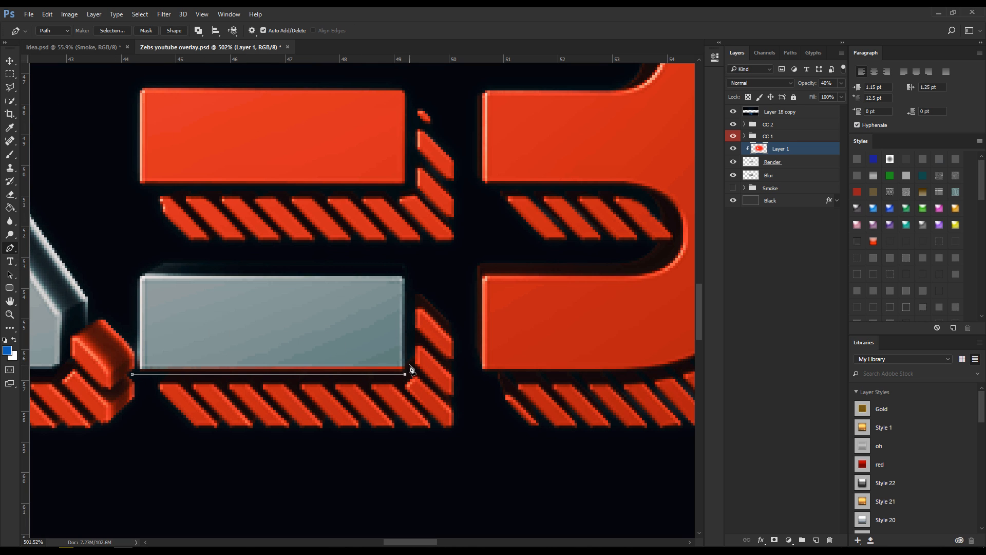
{"action": "left_click", "coordinate": [410, 364]}
{"action": "left_click", "coordinate": [173, 351]}
Convert the thin path to a selection, delete the red line under the E's bottom bar and deselect
{"action": "right_click", "coordinate": [229, 371]}
{"action": "left_click", "coordinate": [260, 154]}
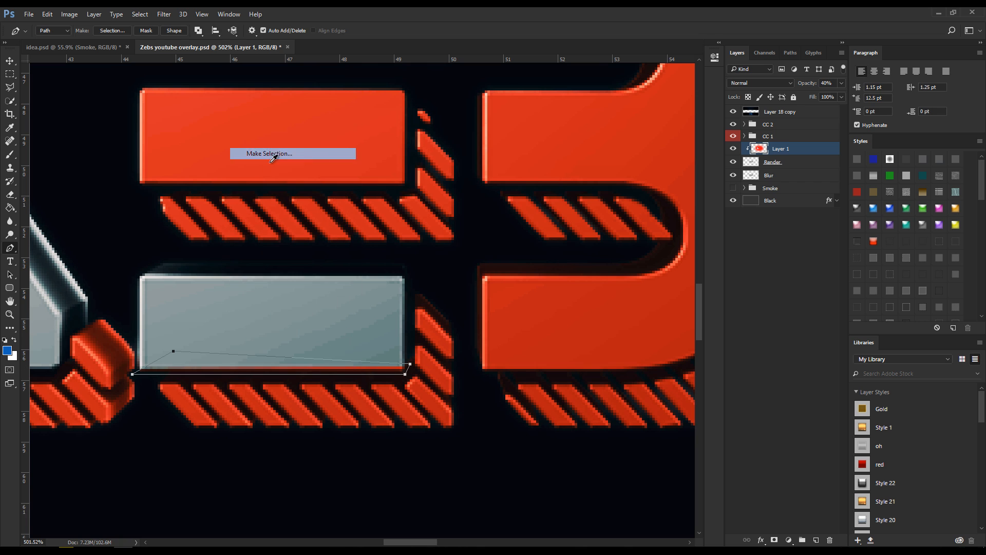
{"action": "key", "text": "Return"}
{"action": "key", "text": "m"}
{"action": "right_click", "coordinate": [268, 297]}
{"action": "left_click", "coordinate": [278, 302]}
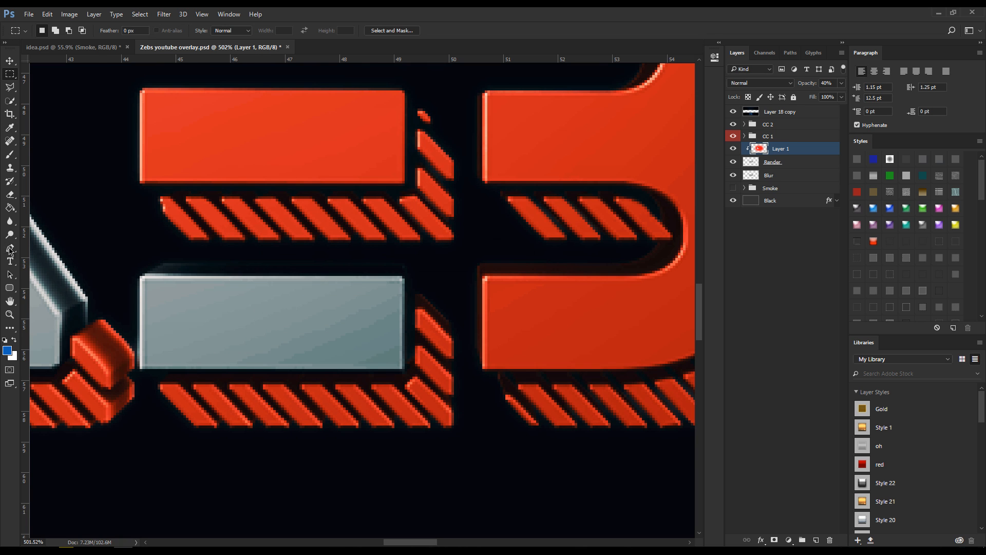
Draw a closed Pen path around the front face of the E's middle bar, leaving out the striped side
{"action": "key", "text": "p"}
{"action": "scroll", "coordinate": [140, 216], "scroll_direction": "up", "scroll_amount": 1}
{"action": "left_click", "coordinate": [139, 216]}
{"action": "left_click", "coordinate": [404, 219]}
{"action": "left_click", "coordinate": [413, 108]}
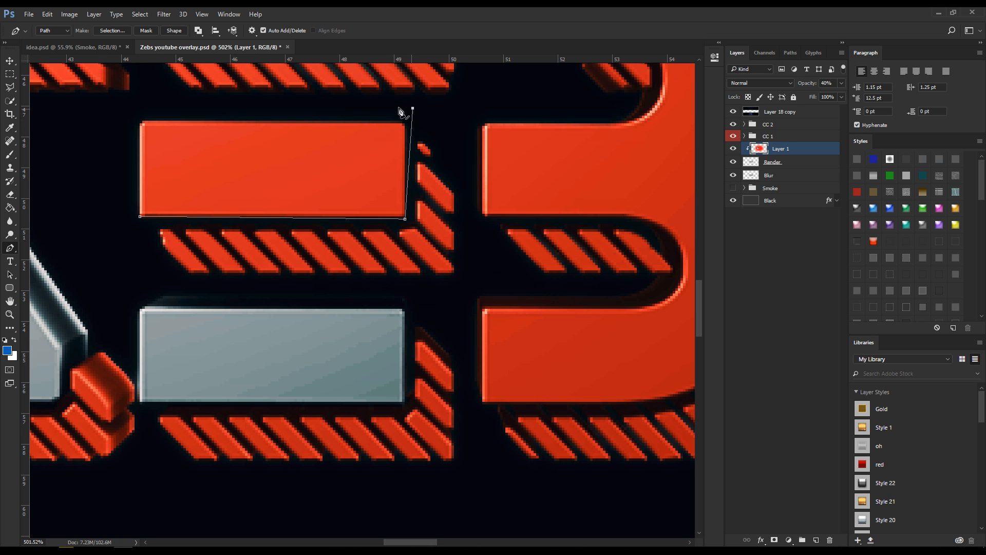
{"action": "left_click", "coordinate": [250, 105]}
{"action": "left_click", "coordinate": [125, 110]}
{"action": "left_click", "coordinate": [140, 217]}
Convert the E's middle bar path to a selection, delete the red inside it and deselect
{"action": "right_click", "coordinate": [293, 218]}
{"action": "left_click", "coordinate": [294, 220]}
{"action": "key", "text": "Return"}
{"action": "key", "text": "Delete"}
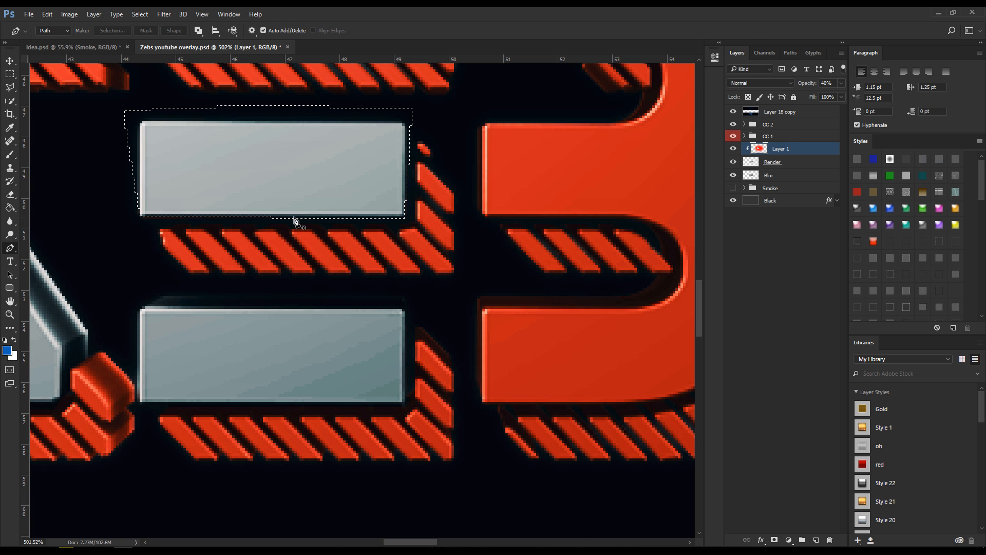
{"action": "left_click", "coordinate": [10, 75]}
{"action": "left_click", "coordinate": [336, 205]}
Draw a closed Pen path around the front face of the E's top bar, leaving out the striped side
{"action": "scroll", "coordinate": [336, 205], "scroll_direction": "up", "scroll_amount": 2}
{"action": "scroll", "coordinate": [336, 206], "scroll_direction": "down", "scroll_amount": 4}
{"action": "scroll", "coordinate": [332, 101], "scroll_direction": "up", "scroll_amount": 4}
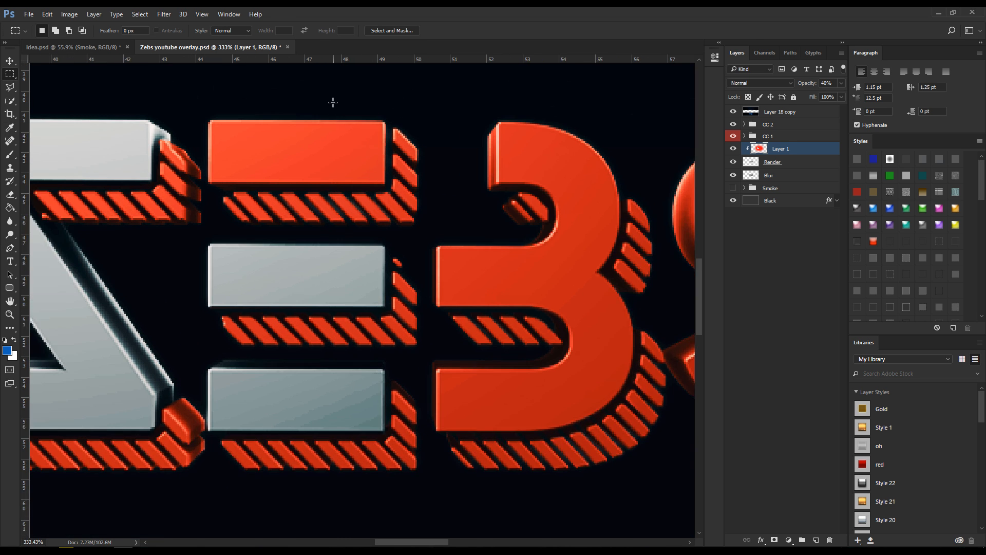
{"action": "left_click", "coordinate": [9, 248]}
{"action": "left_click", "coordinate": [183, 199]}
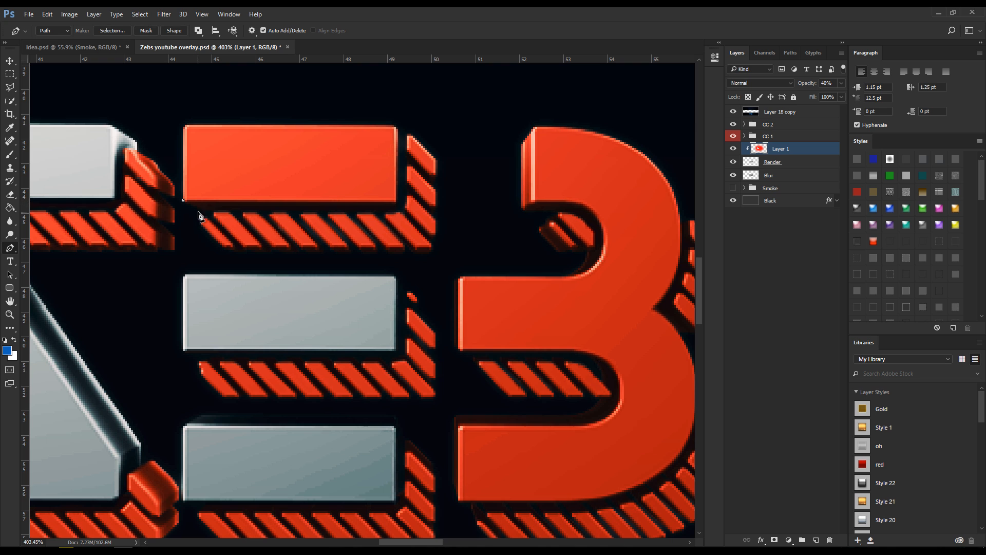
{"action": "left_click", "coordinate": [398, 211]}
{"action": "left_click", "coordinate": [405, 164]}
{"action": "left_click", "coordinate": [403, 118]}
{"action": "left_click", "coordinate": [371, 102]}
{"action": "left_click", "coordinate": [253, 103]}
{"action": "left_click", "coordinate": [178, 110]}
{"action": "left_click", "coordinate": [183, 200]}
Convert the E's top bar path to a selection, delete the red inside it and deselect
{"action": "right_click", "coordinate": [240, 172]}
{"action": "left_click", "coordinate": [282, 218]}
{"action": "key", "text": "Return"}
{"action": "key", "text": "Delete"}
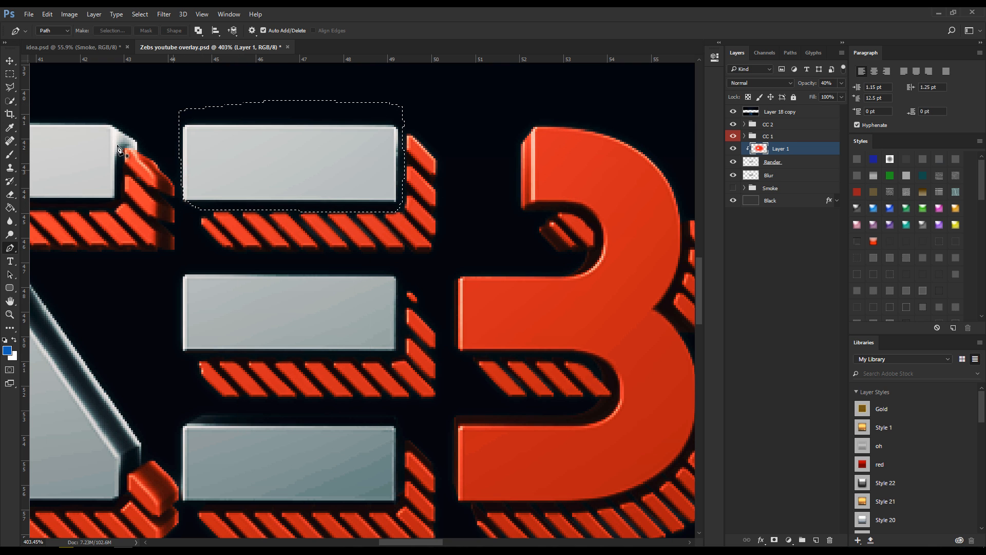
{"action": "key", "text": "m"}
{"action": "right_click", "coordinate": [284, 160]}
{"action": "left_click", "coordinate": [314, 168]}
Start a Pen path at the B's lower-left corner, running up the bottom arm's end and along its upper edge
{"action": "scroll", "coordinate": [200, 296], "scroll_direction": "down", "scroll_amount": 8}
{"action": "scroll", "coordinate": [206, 303], "scroll_direction": "down", "scroll_amount": 2}
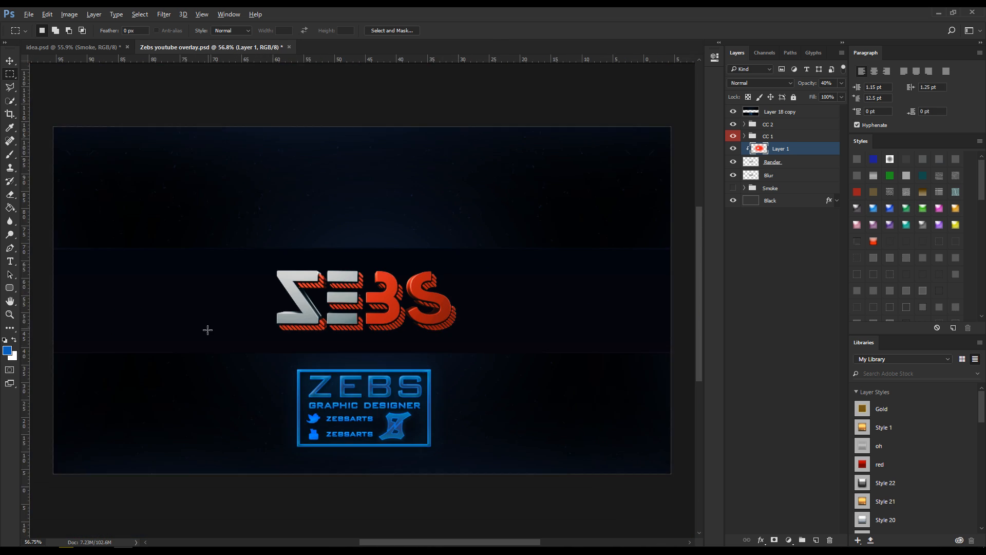
{"action": "scroll", "coordinate": [207, 328], "scroll_direction": "up", "scroll_amount": 5}
{"action": "scroll", "coordinate": [393, 309], "scroll_direction": "up", "scroll_amount": 2}
{"action": "scroll", "coordinate": [393, 308], "scroll_direction": "up", "scroll_amount": 3}
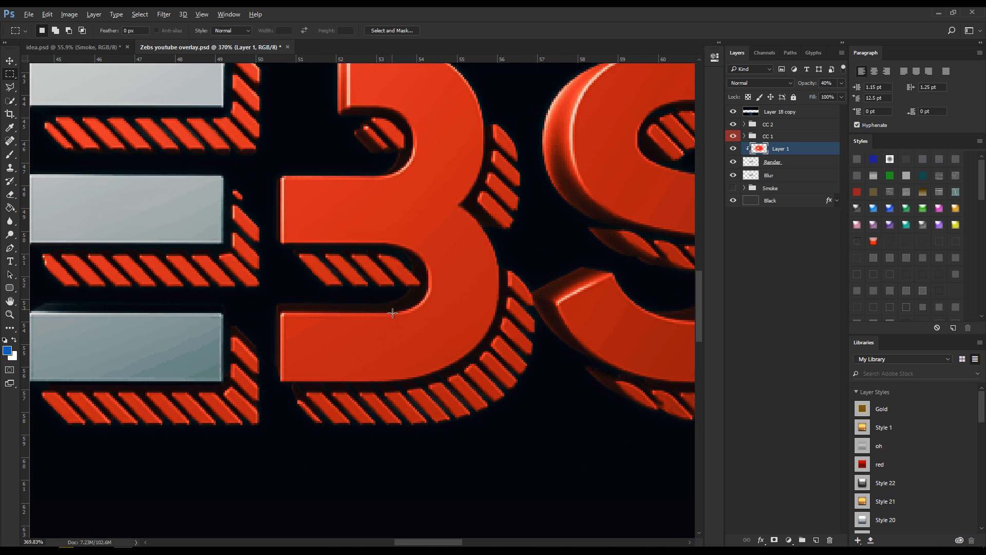
{"action": "left_click", "coordinate": [11, 250]}
{"action": "left_click", "coordinate": [280, 383]}
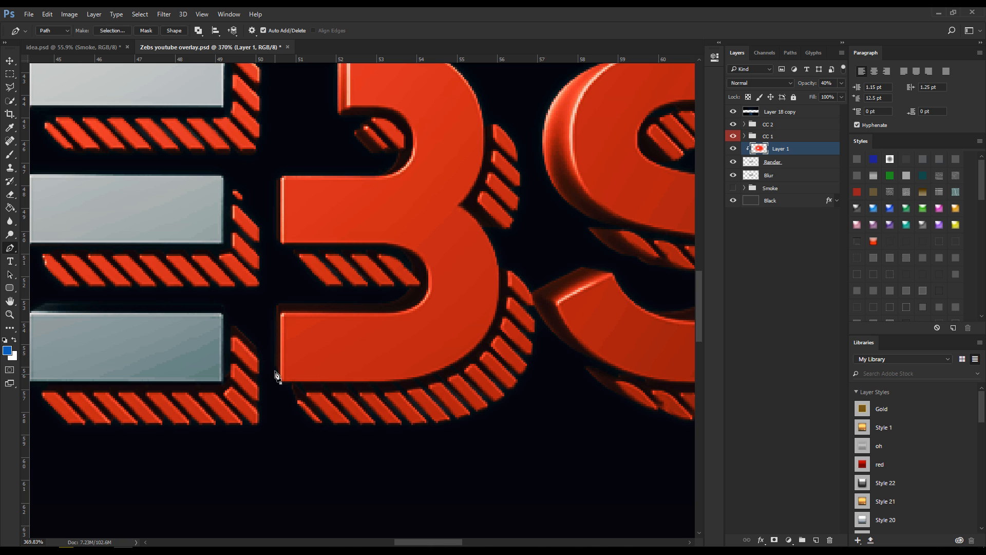
{"action": "left_click", "coordinate": [274, 369]}
{"action": "left_click", "coordinate": [276, 304]}
{"action": "left_click", "coordinate": [386, 301]}
Continue the B's path around the lower inner gap, keeping the gap's stripes outside the outline
{"action": "scroll", "coordinate": [421, 286], "scroll_direction": "up", "scroll_amount": 5}
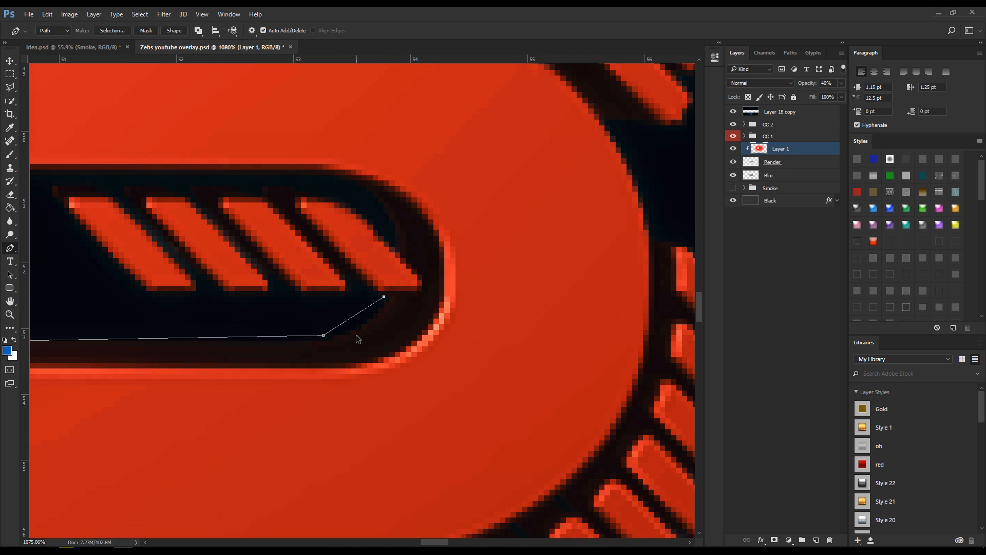
{"action": "key", "text": "ctrl+z"}
{"action": "left_click", "coordinate": [345, 324]}
{"action": "left_click", "coordinate": [373, 313]}
{"action": "left_click", "coordinate": [422, 291]}
{"action": "left_click", "coordinate": [423, 274]}
{"action": "left_click", "coordinate": [395, 252]}
{"action": "left_click", "coordinate": [273, 173]}
{"action": "left_click", "coordinate": [121, 174]}
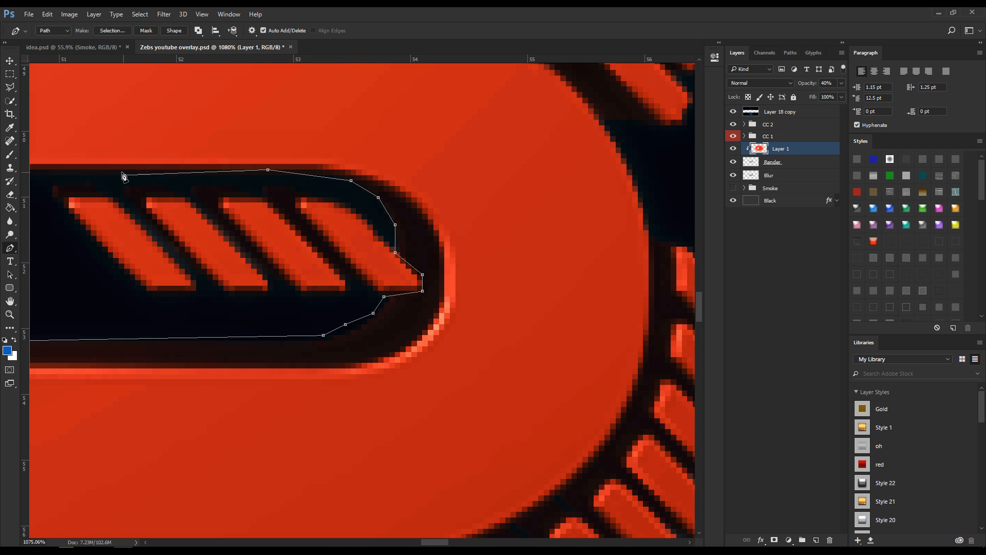
Extend the B's path around the left end of the middle arm and along above its upper edge
{"action": "scroll", "coordinate": [61, 198], "scroll_direction": "down", "scroll_amount": 6}
{"action": "scroll", "coordinate": [62, 198], "scroll_direction": "up", "scroll_amount": 5}
{"action": "left_click", "coordinate": [79, 207]}
{"action": "left_click", "coordinate": [61, 143]}
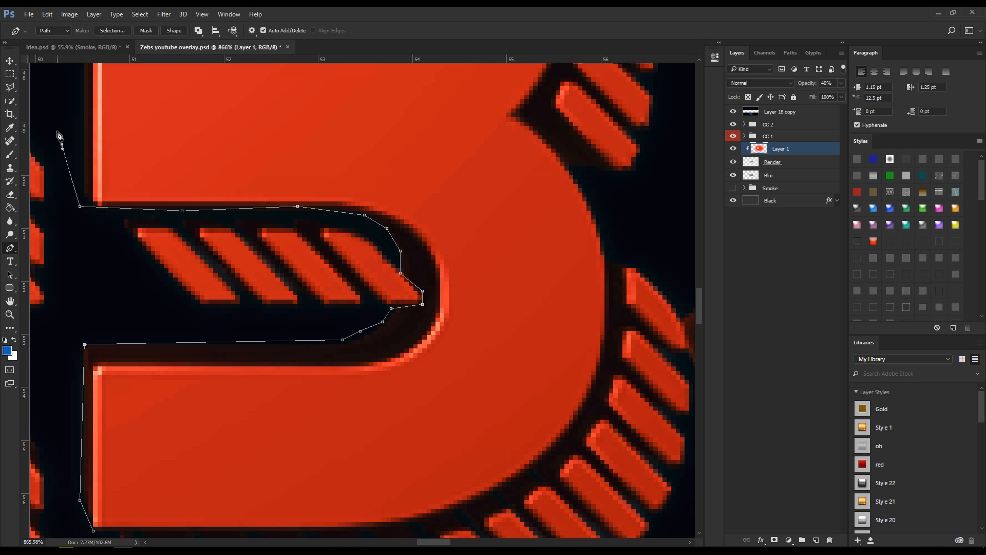
{"action": "scroll", "coordinate": [62, 149], "scroll_direction": "down", "scroll_amount": 3}
{"action": "left_click", "coordinate": [64, 116]}
{"action": "left_click_drag", "start_coordinate": [68, 96], "coordinate": [128, 88]}
{"action": "left_click", "coordinate": [129, 87]}
{"action": "left_click", "coordinate": [159, 90]}
Trace the B's path around the upper inner gap, excluding its stripes, and out beside the top arm's end
{"action": "scroll", "coordinate": [139, 146], "scroll_direction": "up", "scroll_amount": 2}
{"action": "scroll", "coordinate": [166, 139], "scroll_direction": "up", "scroll_amount": 5}
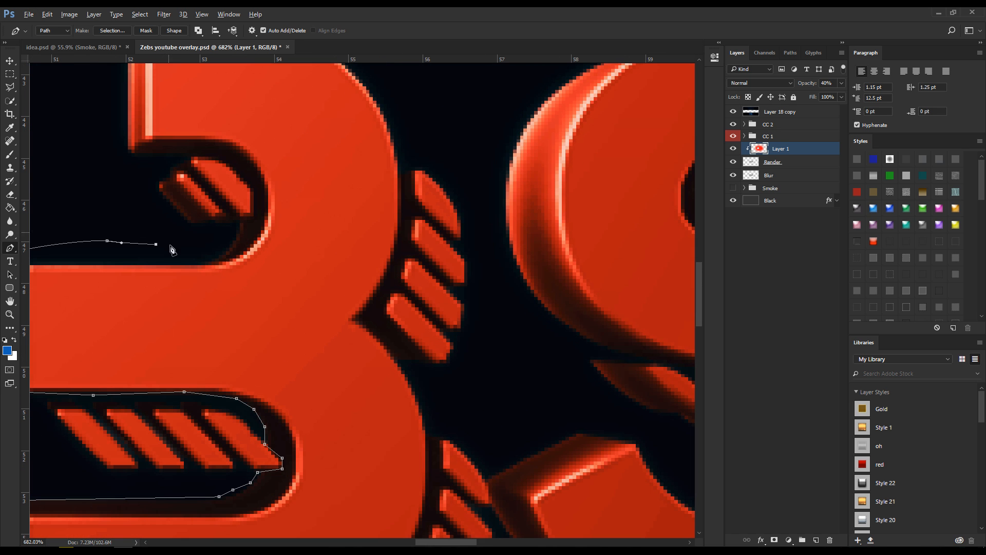
{"action": "left_click", "coordinate": [180, 262]}
{"action": "left_click", "coordinate": [205, 265]}
{"action": "left_click", "coordinate": [222, 255]}
{"action": "left_click", "coordinate": [236, 241]}
{"action": "left_click", "coordinate": [124, 156]}
{"action": "left_click", "coordinate": [105, 142]}
{"action": "left_click_drag", "start_coordinate": [85, 117], "coordinate": [85, 104]}
Carry the B's path over the top of the letter and down to the upper bowl's outer edge
{"action": "scroll", "coordinate": [101, 122], "scroll_direction": "down", "scroll_amount": 5}
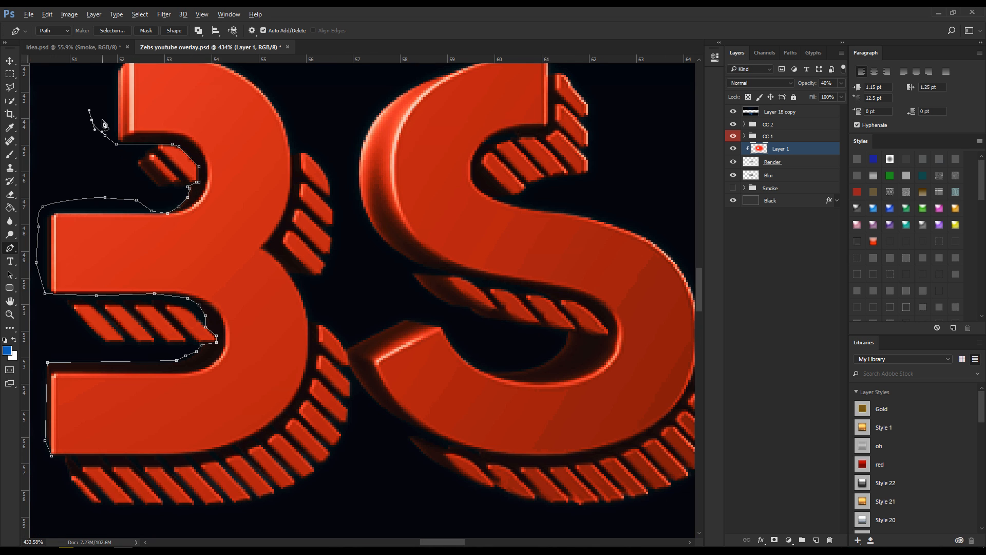
{"action": "left_click", "coordinate": [108, 95]}
{"action": "scroll", "coordinate": [98, 128], "scroll_direction": "up", "scroll_amount": 2}
{"action": "left_click", "coordinate": [105, 104]}
{"action": "left_click", "coordinate": [173, 103]}
{"action": "left_click_drag", "start_coordinate": [301, 167], "coordinate": [306, 180]}
{"action": "left_click", "coordinate": [299, 208]}
{"action": "scroll", "coordinate": [295, 217], "scroll_direction": "up", "scroll_amount": 4}
{"action": "left_click", "coordinate": [290, 235]}
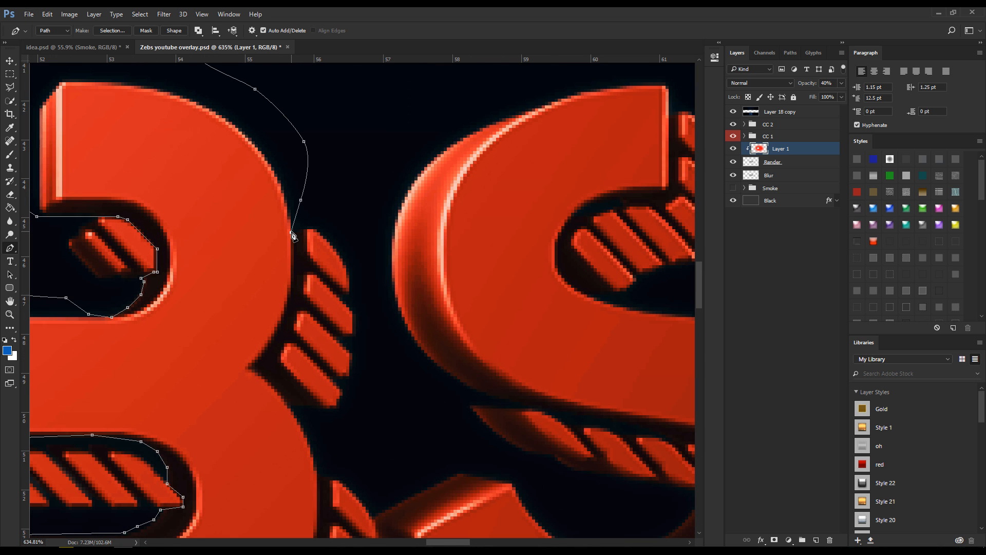
Trace the B's path down between the upper bowl and its stripes and around the notch at the waist
{"action": "scroll", "coordinate": [289, 272], "scroll_direction": "up", "scroll_amount": 2}
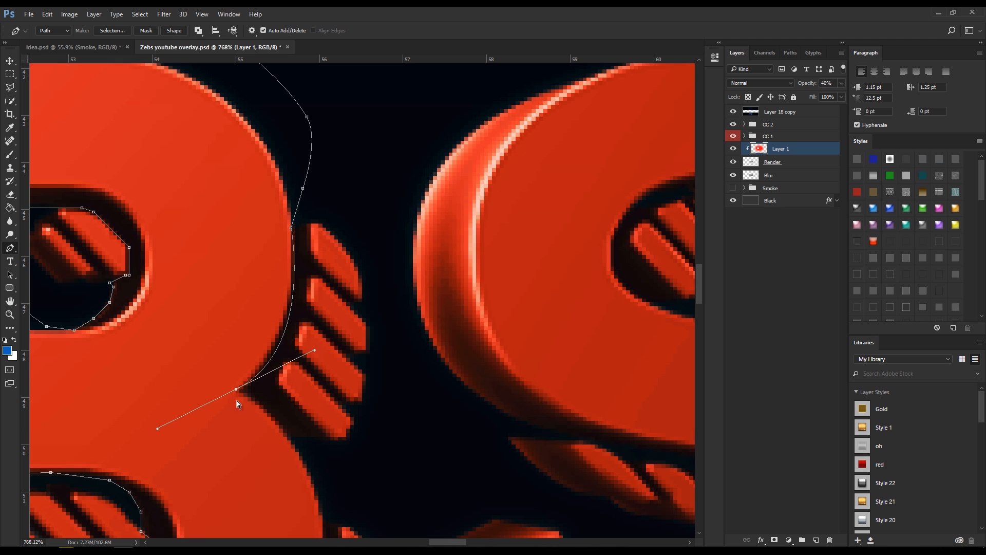
{"action": "left_click", "coordinate": [300, 271]}
{"action": "left_click", "coordinate": [295, 315]}
{"action": "left_click_drag", "start_coordinate": [287, 329], "coordinate": [286, 335]}
{"action": "left_click", "coordinate": [279, 354]}
{"action": "left_click", "coordinate": [267, 373]}
{"action": "left_click", "coordinate": [259, 385]}
{"action": "left_click", "coordinate": [260, 398]}
{"action": "left_click", "coordinate": [287, 416]}
{"action": "left_click", "coordinate": [299, 432]}
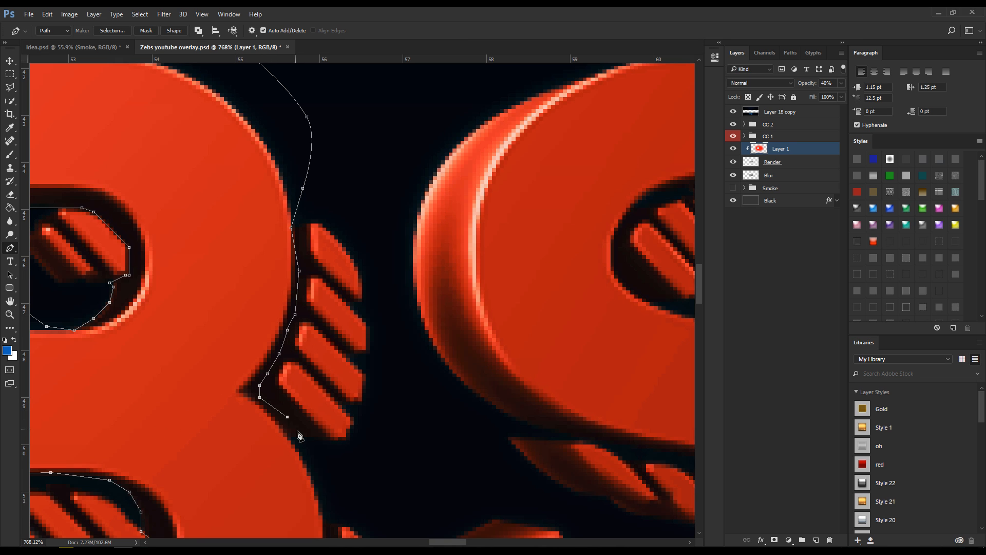
Continue the B's path down the lower bowl's outer edge, between the front face and the stripes
{"action": "scroll", "coordinate": [327, 476], "scroll_direction": "down", "scroll_amount": 3}
{"action": "left_click", "coordinate": [323, 437]}
{"action": "scroll", "coordinate": [329, 463], "scroll_direction": "down", "scroll_amount": 1}
{"action": "left_click", "coordinate": [326, 439]}
{"action": "left_click", "coordinate": [327, 455]}
{"action": "scroll", "coordinate": [327, 465], "scroll_direction": "down", "scroll_amount": 1}
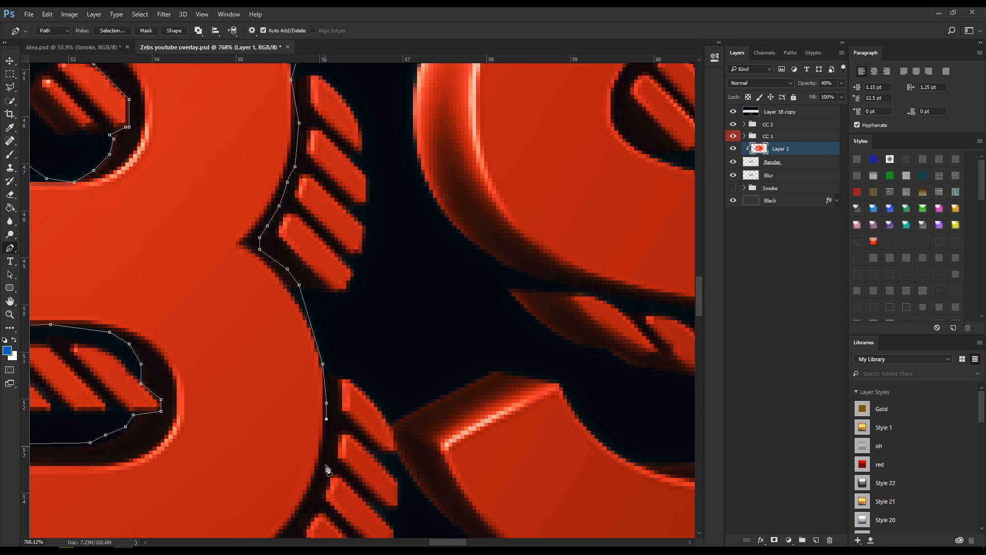
{"action": "left_click", "coordinate": [326, 449]}
{"action": "scroll", "coordinate": [323, 454], "scroll_direction": "down", "scroll_amount": 1}
{"action": "left_click", "coordinate": [319, 454]}
Trace the B's path along the underside of the lower bowl above the stripes and close it at the starting corner
{"action": "scroll", "coordinate": [316, 459], "scroll_direction": "down", "scroll_amount": 2}
{"action": "scroll", "coordinate": [315, 462], "scroll_direction": "down", "scroll_amount": 1}
{"action": "left_click", "coordinate": [281, 387]}
{"action": "left_click", "coordinate": [250, 415]}
{"action": "left_click", "coordinate": [226, 427]}
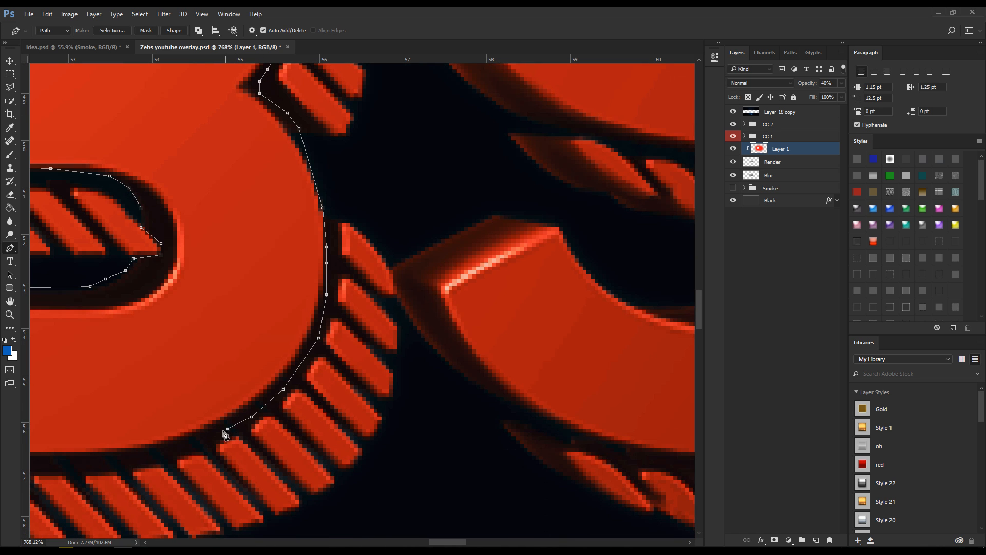
{"action": "left_click", "coordinate": [182, 443]}
{"action": "left_click", "coordinate": [147, 462]}
{"action": "left_click", "coordinate": [107, 462]}
{"action": "scroll", "coordinate": [96, 475], "scroll_direction": "down", "scroll_amount": 3}
{"action": "scroll", "coordinate": [94, 471], "scroll_direction": "down", "scroll_amount": 2}
{"action": "left_click", "coordinate": [54, 468]}
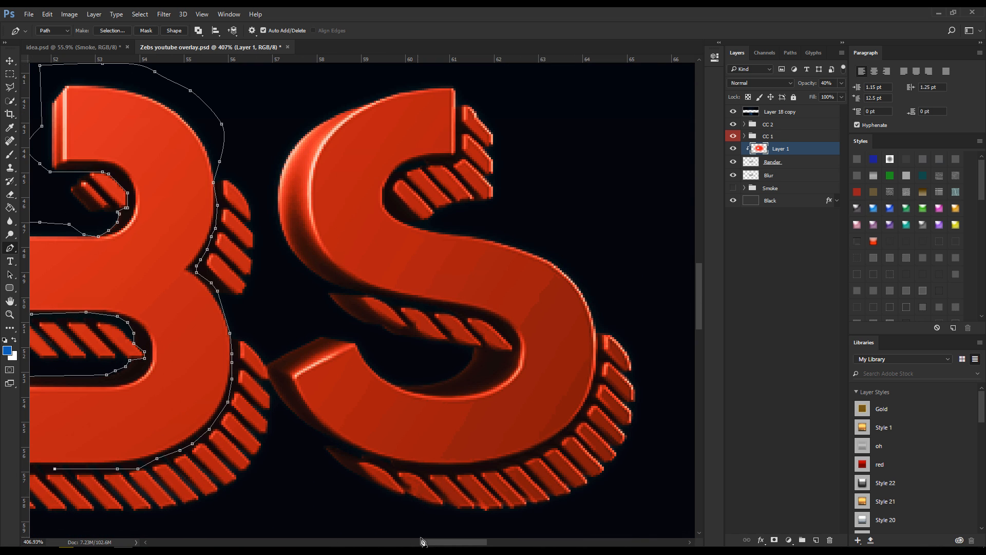
{"action": "left_click_drag", "start_coordinate": [422, 542], "coordinate": [409, 542]}
{"action": "scroll", "coordinate": [255, 461], "scroll_direction": "up", "scroll_amount": 4}
{"action": "left_click", "coordinate": [254, 457]}
Convert the B's path to a selection, delete the red inside it and deselect
{"action": "right_click", "coordinate": [324, 411]}
{"action": "left_click", "coordinate": [360, 193]}
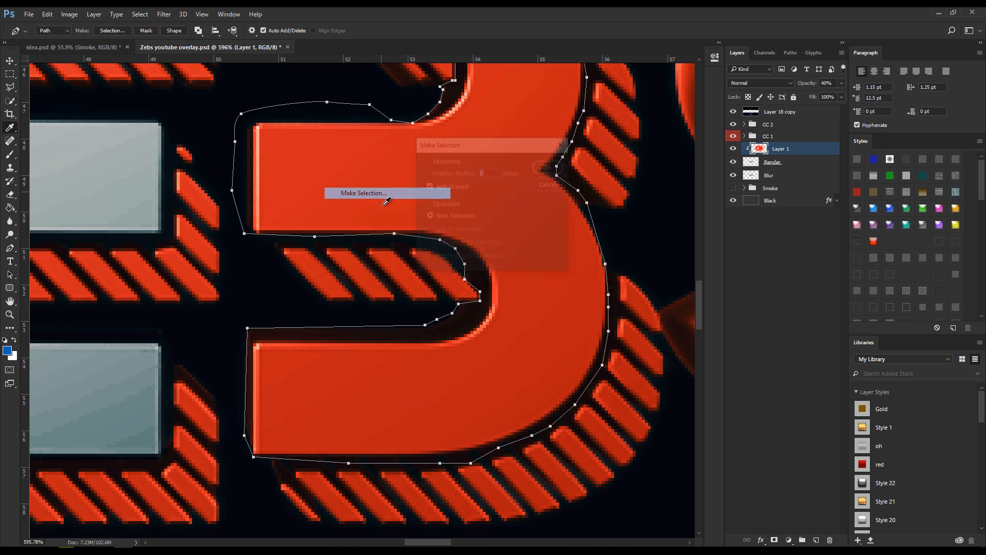
{"action": "key", "text": "Return"}
{"action": "left_click", "coordinate": [7, 75]}
{"action": "right_click", "coordinate": [380, 168]}
{"action": "left_click", "coordinate": [398, 177]}
Start a Pen path at the end of the S's top arm and take it around the upper curve's outer side
{"action": "scroll", "coordinate": [398, 178], "scroll_direction": "down", "scroll_amount": 10}
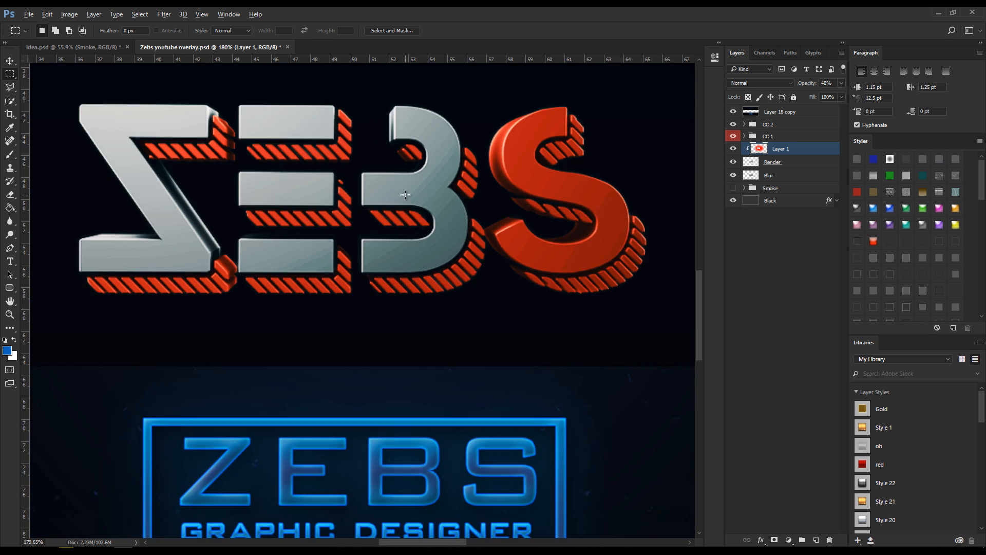
{"action": "scroll", "coordinate": [534, 193], "scroll_direction": "up", "scroll_amount": 2}
{"action": "scroll", "coordinate": [457, 190], "scroll_direction": "up", "scroll_amount": 5}
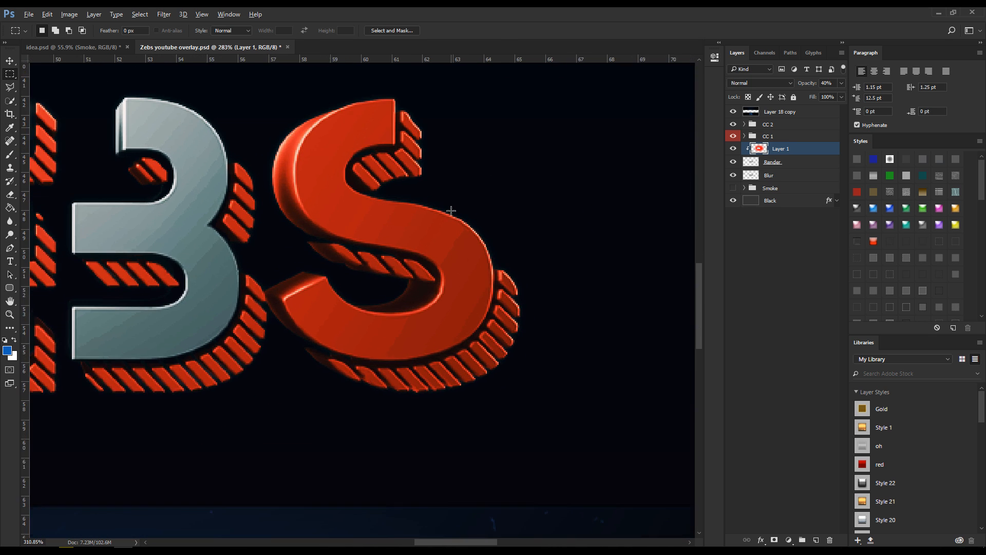
{"action": "key", "text": "p"}
{"action": "left_click", "coordinate": [383, 132]}
{"action": "left_click", "coordinate": [383, 77]}
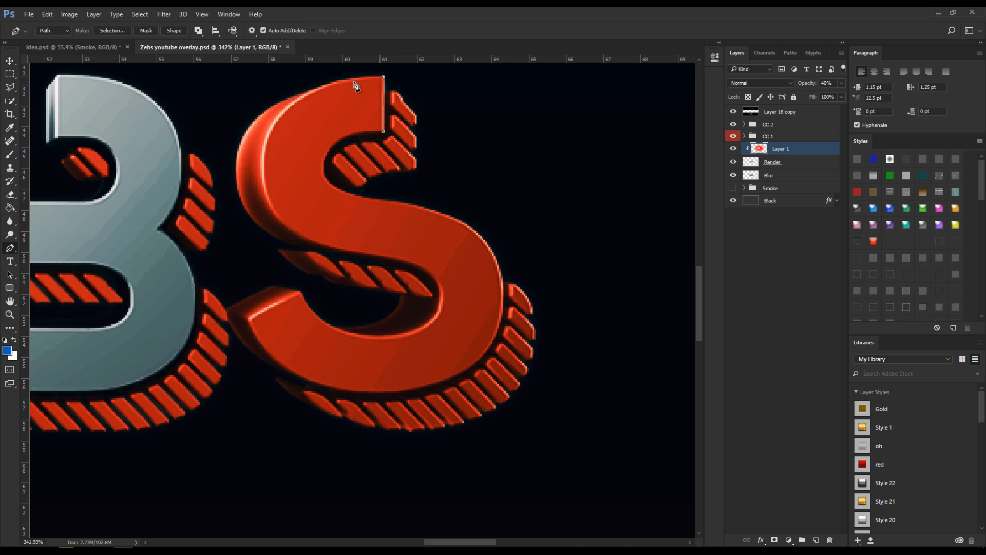
{"action": "left_click", "coordinate": [277, 75]}
{"action": "left_click", "coordinate": [219, 122]}
{"action": "left_click", "coordinate": [225, 163]}
{"action": "left_click", "coordinate": [231, 207]}
{"action": "left_click", "coordinate": [234, 237]}
Continue the S's path below its upper curve and along the top edge of the middle stripes
{"action": "left_click", "coordinate": [253, 242]}
{"action": "left_click", "coordinate": [288, 244]}
{"action": "left_click", "coordinate": [300, 248]}
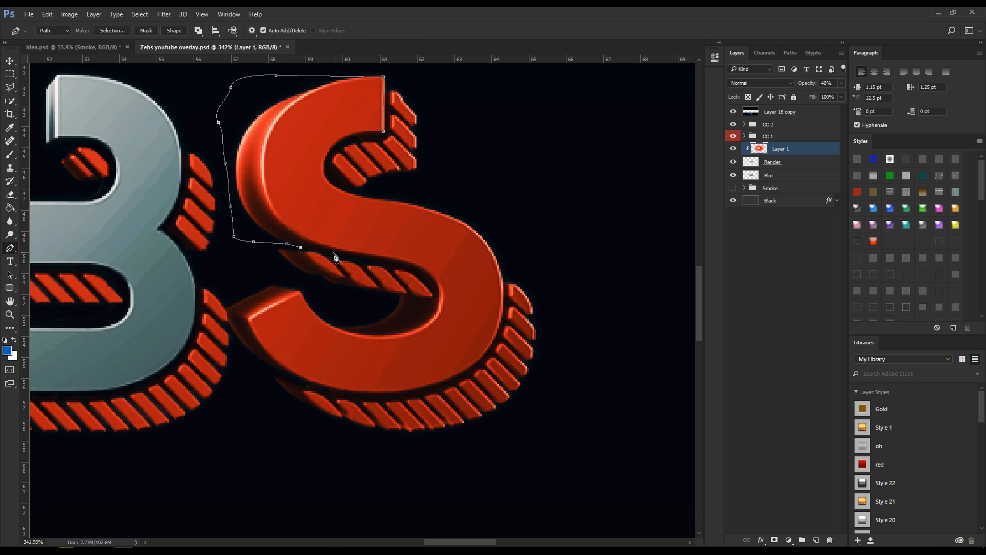
{"action": "left_click", "coordinate": [387, 269]}
{"action": "scroll", "coordinate": [410, 287], "scroll_direction": "up", "scroll_amount": 4}
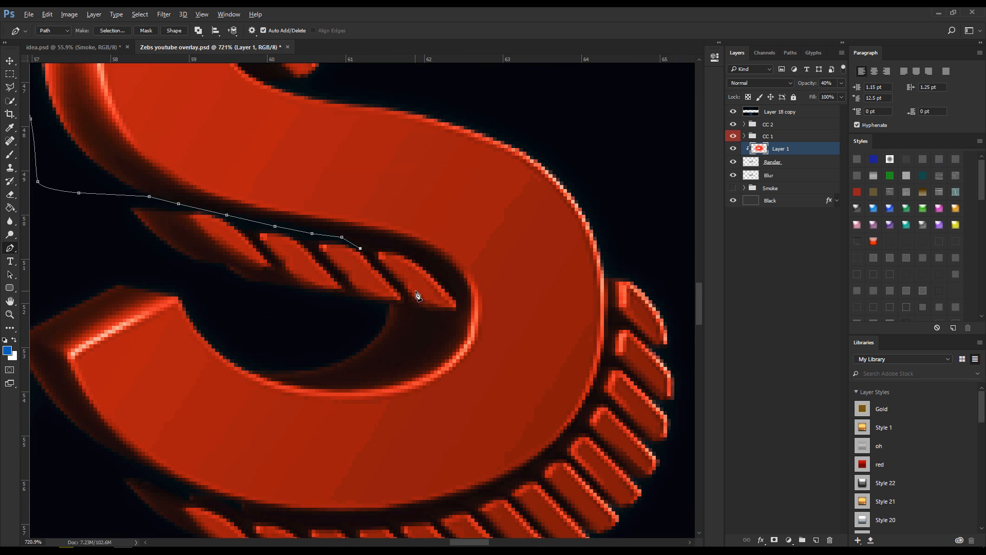
{"action": "left_click", "coordinate": [368, 256]}
Take the S's path around the last middle stripe, keeping the stripe outside the front-face area
{"action": "left_click", "coordinate": [379, 244]}
{"action": "left_click", "coordinate": [401, 244]}
{"action": "left_click", "coordinate": [423, 260]}
{"action": "left_click", "coordinate": [441, 270]}
{"action": "left_click", "coordinate": [453, 285]}
{"action": "left_click", "coordinate": [463, 300]}
{"action": "left_click", "coordinate": [465, 311]}
{"action": "left_click", "coordinate": [453, 311]}
{"action": "left_click", "coordinate": [423, 311]}
{"action": "left_click", "coordinate": [404, 307]}
Trace the S's path through the lower bowl's inner opening and above the lower arm's tip
{"action": "left_click", "coordinate": [389, 307]}
{"action": "left_click", "coordinate": [379, 334]}
{"action": "left_click", "coordinate": [304, 349]}
{"action": "left_click", "coordinate": [234, 322]}
{"action": "left_click", "coordinate": [196, 300]}
{"action": "left_click_drag", "start_coordinate": [183, 281], "coordinate": [127, 259]}
{"action": "left_click_drag", "start_coordinate": [112, 259], "coordinate": [105, 261]}
{"action": "scroll", "coordinate": [123, 290], "scroll_direction": "down", "scroll_amount": 4}
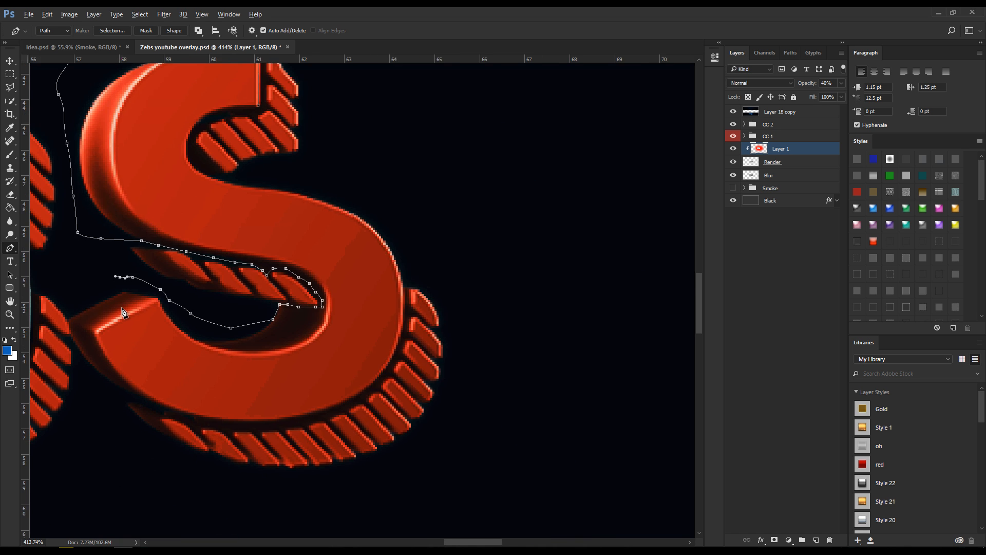
Take the S's path around the lower arm's pointed corner and down its outer side
{"action": "left_click", "coordinate": [92, 294]}
{"action": "left_click", "coordinate": [77, 315]}
{"action": "scroll", "coordinate": [64, 329], "scroll_direction": "up", "scroll_amount": 8}
{"action": "key", "text": "ctrl+z"}
{"action": "left_click", "coordinate": [136, 270]}
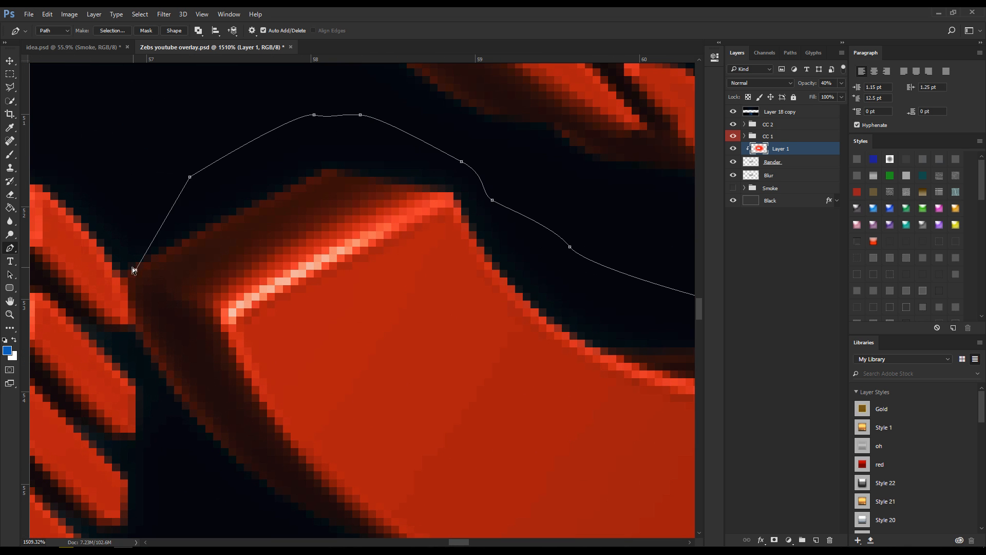
{"action": "key", "text": "ctrl+z"}
{"action": "left_click", "coordinate": [128, 262]}
{"action": "left_click", "coordinate": [136, 316]}
{"action": "left_click", "coordinate": [151, 355]}
{"action": "left_click", "coordinate": [190, 425]}
{"action": "left_click_drag", "start_coordinate": [205, 480], "coordinate": [212, 485]}
Trace the S's path along the underside of the lower bowl, between the front face and the stripes
{"action": "scroll", "coordinate": [231, 511], "scroll_direction": "down", "scroll_amount": 6}
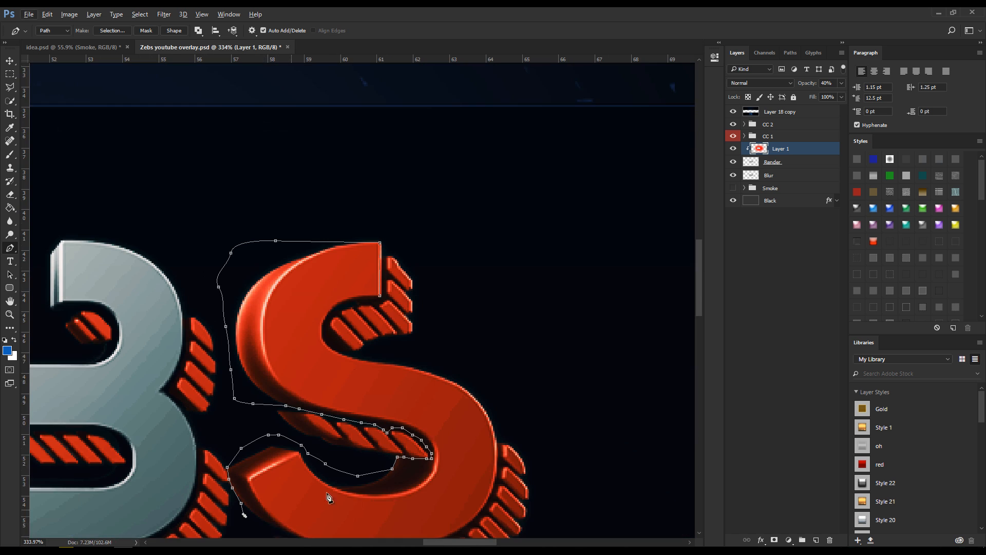
{"action": "scroll", "coordinate": [328, 495], "scroll_direction": "down", "scroll_amount": 3}
{"action": "left_click", "coordinate": [278, 446]}
{"action": "scroll", "coordinate": [301, 479], "scroll_direction": "up", "scroll_amount": 4}
{"action": "left_click", "coordinate": [296, 429]}
{"action": "left_click", "coordinate": [346, 443]}
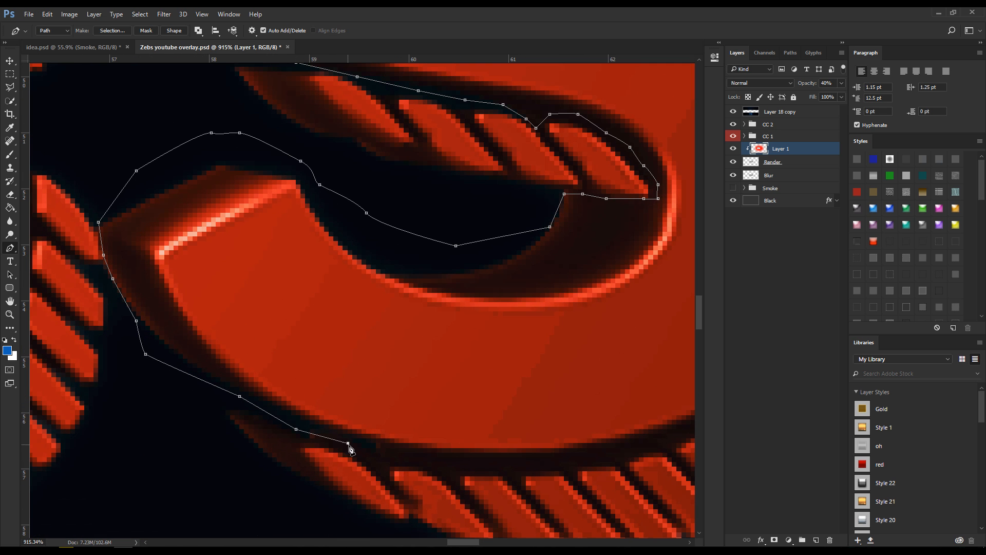
{"action": "left_click", "coordinate": [403, 461]}
{"action": "left_click", "coordinate": [473, 466]}
{"action": "left_click", "coordinate": [572, 461]}
{"action": "left_click", "coordinate": [671, 438]}
Continue the S's path up the lower bowl's outer edge, between the face and the side stripes
{"action": "scroll", "coordinate": [650, 445], "scroll_direction": "down", "scroll_amount": 2}
{"action": "scroll", "coordinate": [649, 444], "scroll_direction": "right", "scroll_amount": 5}
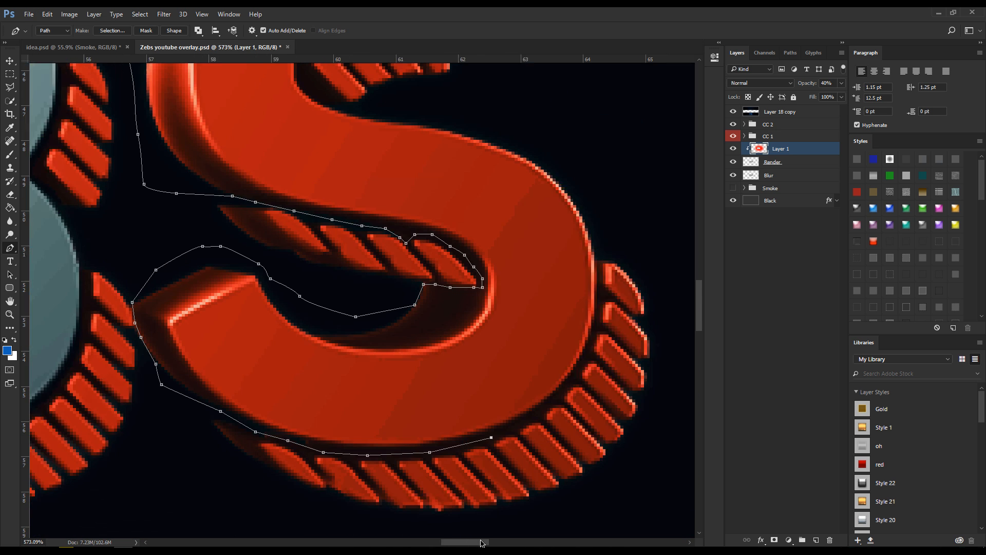
{"action": "left_click", "coordinate": [482, 413]}
{"action": "left_click", "coordinate": [511, 384]}
{"action": "left_click", "coordinate": [531, 355]}
{"action": "left_click", "coordinate": [540, 315]}
{"action": "left_click", "coordinate": [546, 276]}
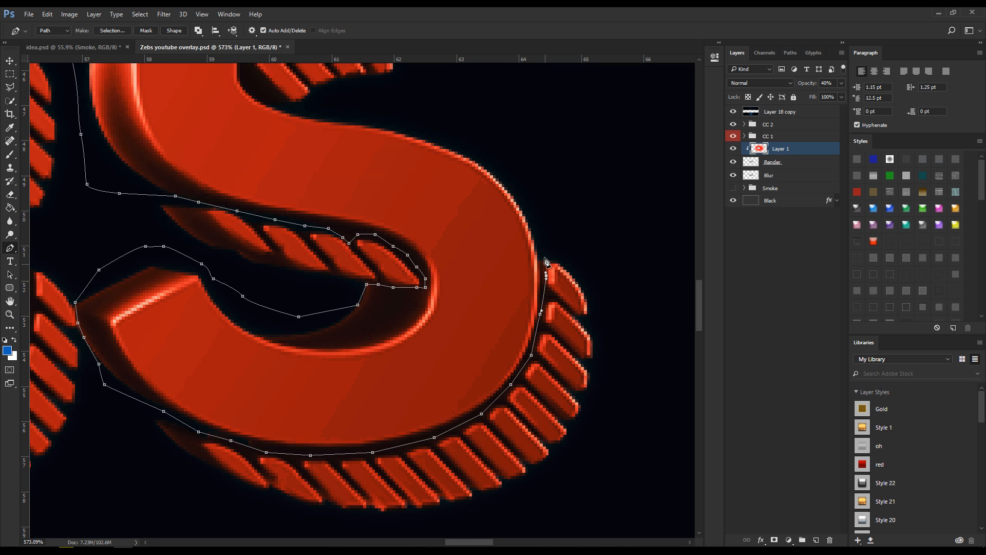
Carry the S's path over the outside of the lower bowl's upper shoulder to the middle of the letter
{"action": "left_click", "coordinate": [537, 185]}
{"action": "left_click", "coordinate": [490, 135]}
{"action": "left_click", "coordinate": [414, 109]}
{"action": "left_click", "coordinate": [337, 114]}
{"action": "left_click", "coordinate": [293, 115]}
Trace the S's path around the upper curve's inner edge beside the stripes and close it at the top arm's end
{"action": "scroll", "coordinate": [252, 118], "scroll_direction": "up", "scroll_amount": 3}
{"action": "scroll", "coordinate": [242, 173], "scroll_direction": "up", "scroll_amount": 2}
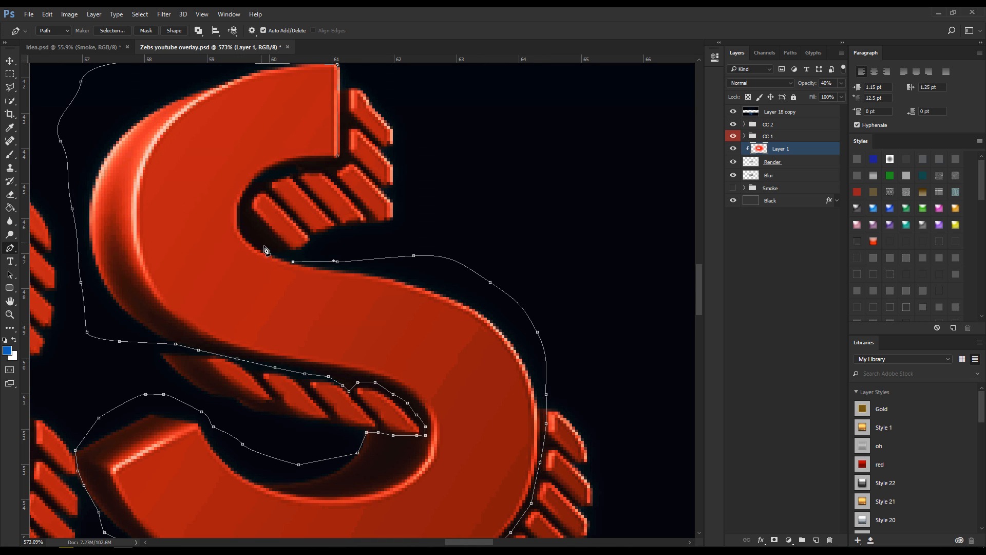
{"action": "left_click", "coordinate": [263, 246]}
{"action": "left_click", "coordinate": [246, 223]}
{"action": "left_click", "coordinate": [245, 199]}
{"action": "left_click", "coordinate": [257, 185]}
{"action": "left_click", "coordinate": [281, 173]}
{"action": "left_click", "coordinate": [308, 167]}
{"action": "left_click", "coordinate": [331, 165]}
{"action": "left_click", "coordinate": [337, 156]}
Convert the S's path to a selection, delete the red inside it and deselect
{"action": "right_click", "coordinate": [264, 150]}
{"action": "left_click", "coordinate": [288, 199]}
{"action": "key", "text": "Return"}
{"action": "key", "text": "Delete"}
{"action": "scroll", "coordinate": [269, 290], "scroll_direction": "down", "scroll_amount": 5}
{"action": "scroll", "coordinate": [262, 296], "scroll_direction": "down", "scroll_amount": 4}
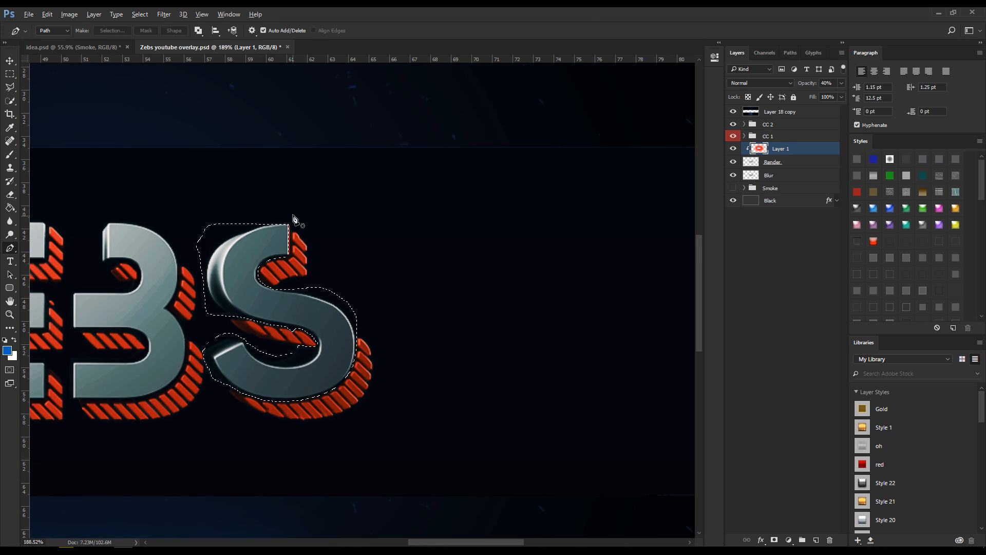
{"action": "scroll", "coordinate": [289, 216], "scroll_direction": "up", "scroll_amount": 9}
{"action": "right_click", "coordinate": [264, 262]}
{"action": "left_click", "coordinate": [9, 74]}
{"action": "right_click", "coordinate": [209, 251]}
{"action": "left_click", "coordinate": [226, 257]}
Draw a narrow Pen path around the red strip left at the end of the S's top arm
{"action": "left_click", "coordinate": [10, 248]}
{"action": "scroll", "coordinate": [240, 266], "scroll_direction": "up", "scroll_amount": 3}
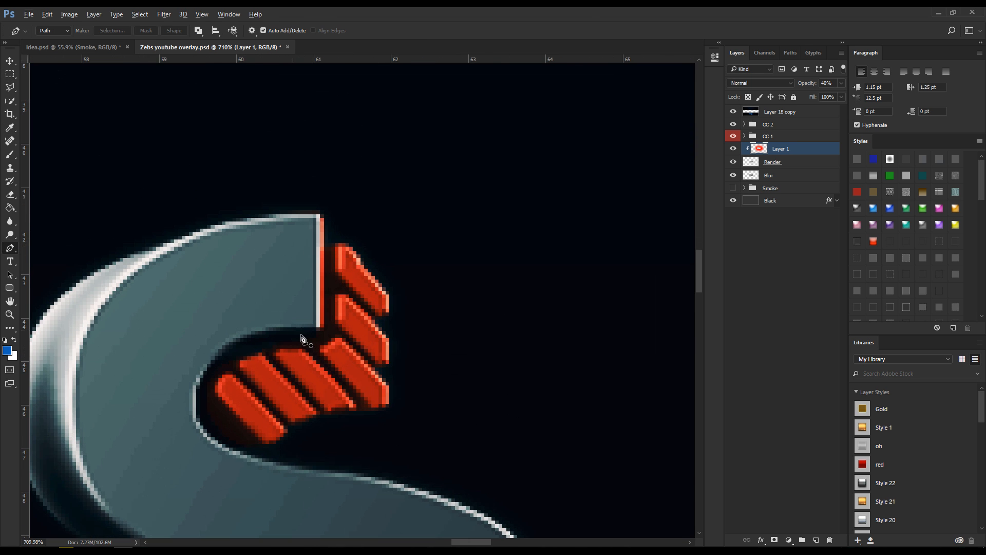
{"action": "left_click", "coordinate": [302, 334]}
{"action": "left_click", "coordinate": [328, 331]}
{"action": "left_click", "coordinate": [328, 291]}
{"action": "left_click", "coordinate": [327, 210]}
{"action": "left_click", "coordinate": [316, 196]}
Convert the narrow path to a selection, delete the remaining red strip and deselect
{"action": "right_click", "coordinate": [307, 290]}
{"action": "left_click", "coordinate": [342, 75]}
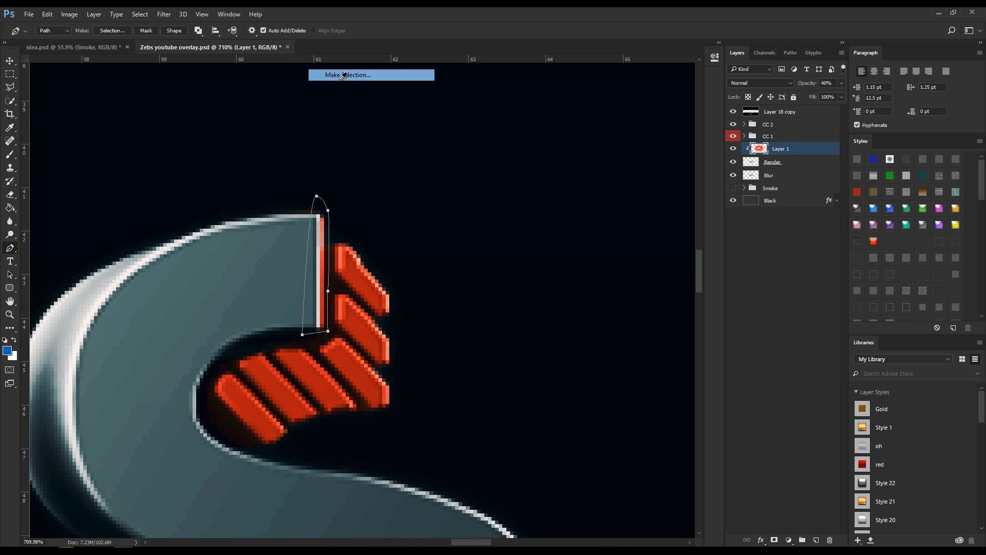
{"action": "key", "text": "Return"}
{"action": "key", "text": "Delete"}
{"action": "left_click", "coordinate": [10, 74]}
{"action": "right_click", "coordinate": [192, 123]}
{"action": "left_click", "coordinate": [210, 130]}
{"action": "scroll", "coordinate": [216, 146], "scroll_direction": "down", "scroll_amount": 3}
{"action": "scroll", "coordinate": [216, 146], "scroll_direction": "down", "scroll_amount": 8}
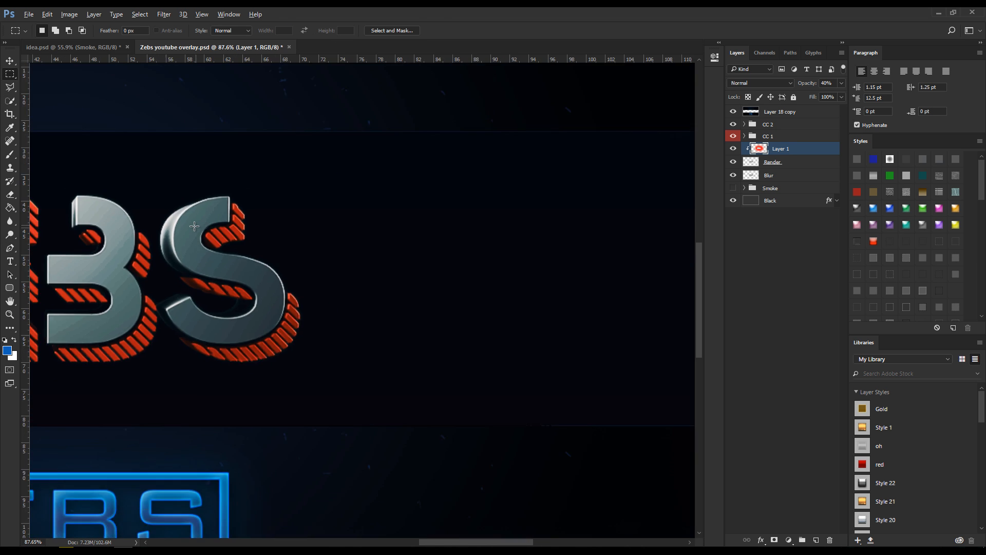
Compare the whole Zebs text with the reference design in idea.psd
{"action": "scroll", "coordinate": [335, 308], "scroll_direction": "up", "scroll_amount": 2}
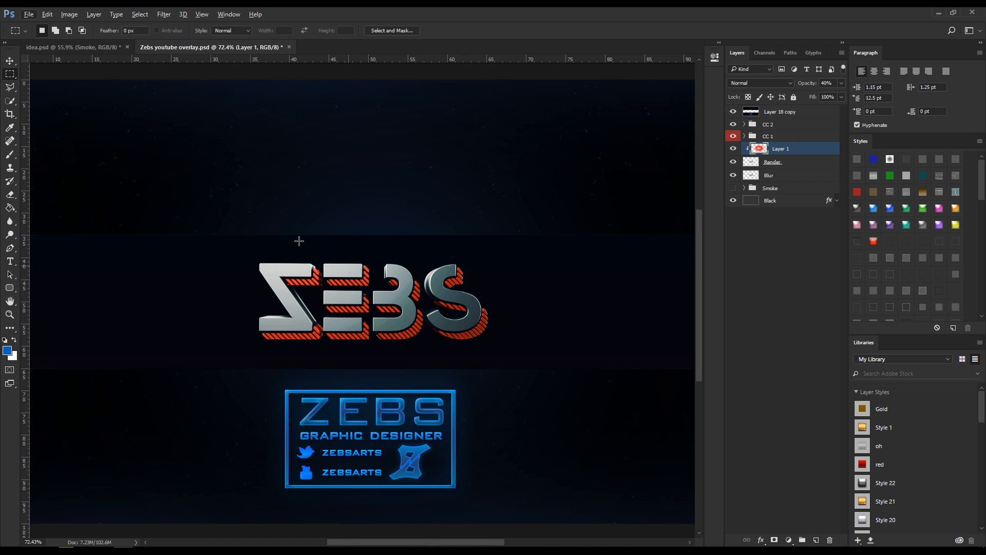
{"action": "left_click", "coordinate": [80, 48]}
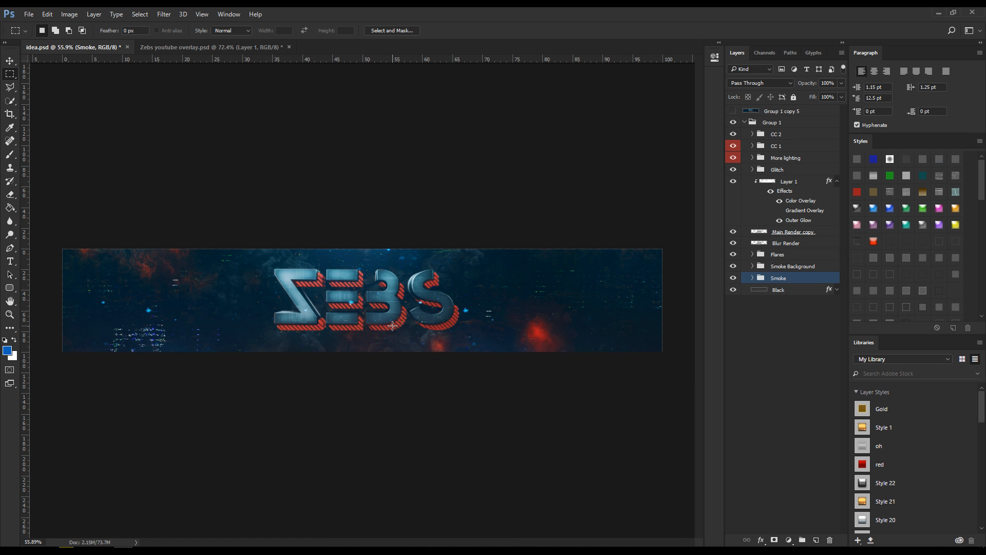
{"action": "left_click", "coordinate": [208, 48]}
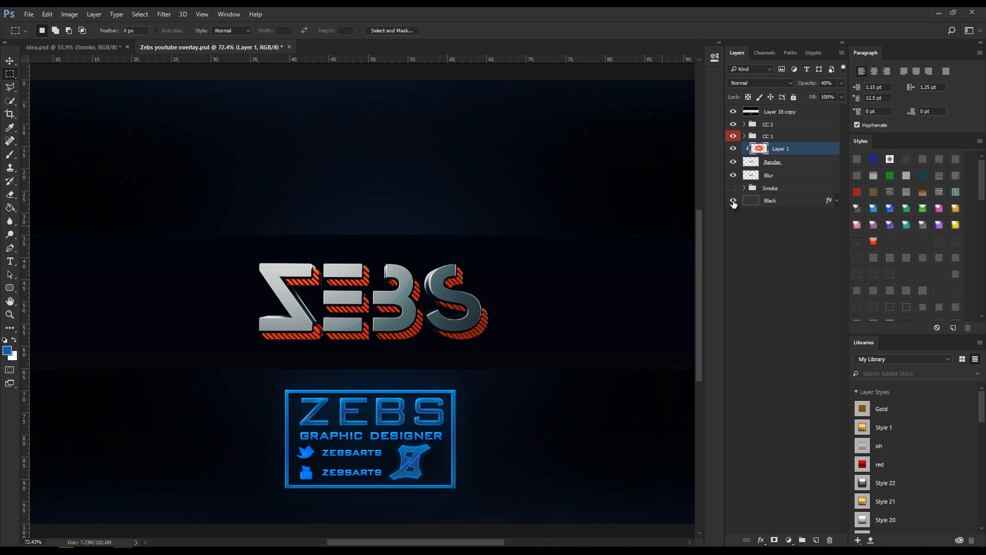
Add an Outer Glow to Layer 1 with about 45% opacity and collapse its effects list
{"action": "double_click", "coordinate": [809, 152]}
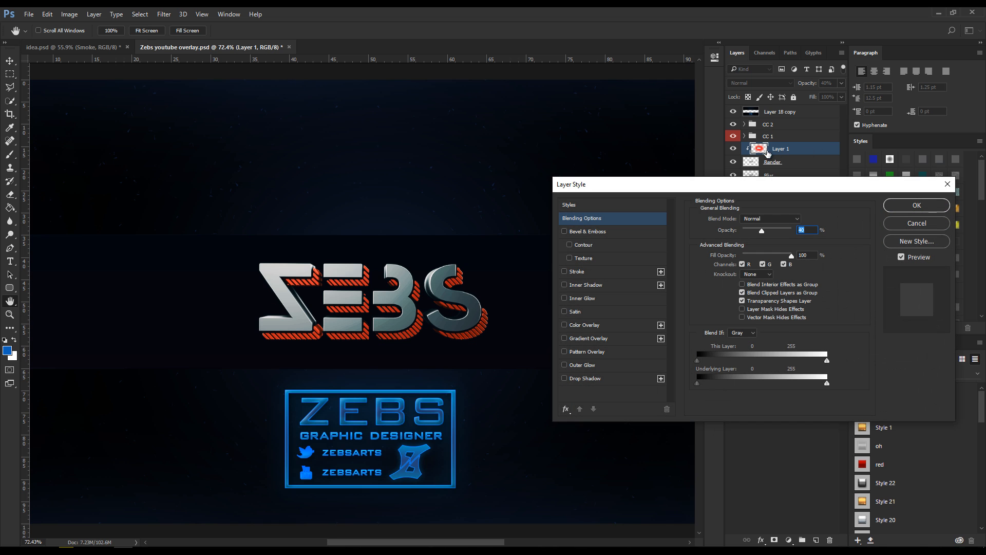
{"action": "left_click", "coordinate": [565, 366]}
{"action": "left_click", "coordinate": [600, 366]}
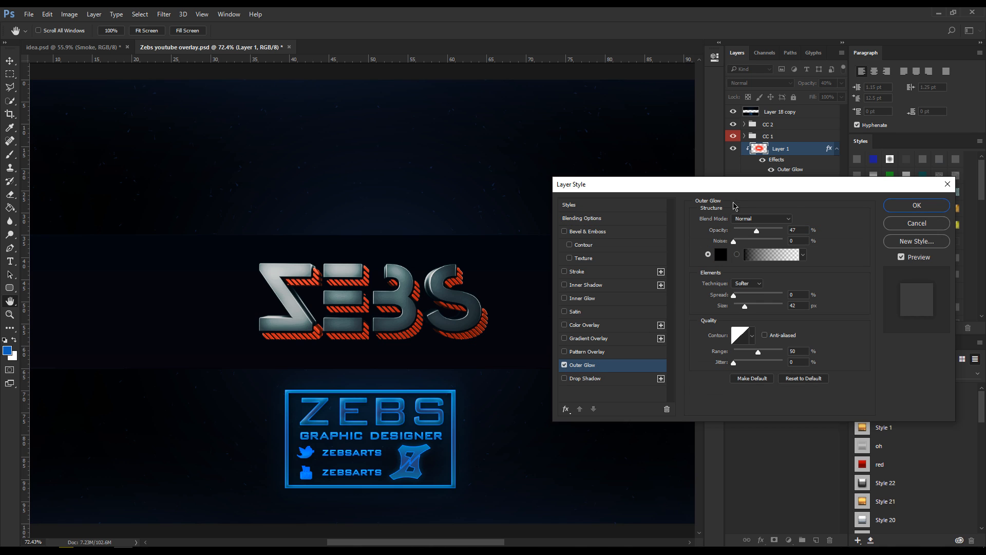
{"action": "left_click_drag", "start_coordinate": [757, 232], "coordinate": [752, 234]}
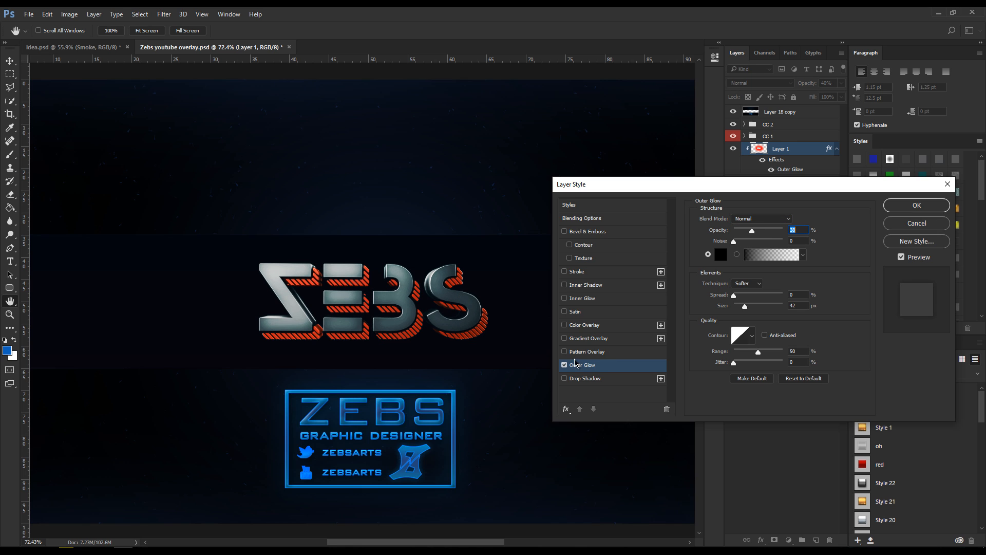
{"action": "left_click", "coordinate": [565, 365]}
{"action": "left_click", "coordinate": [565, 365]}
{"action": "left_click_drag", "start_coordinate": [752, 234], "coordinate": [756, 233]}
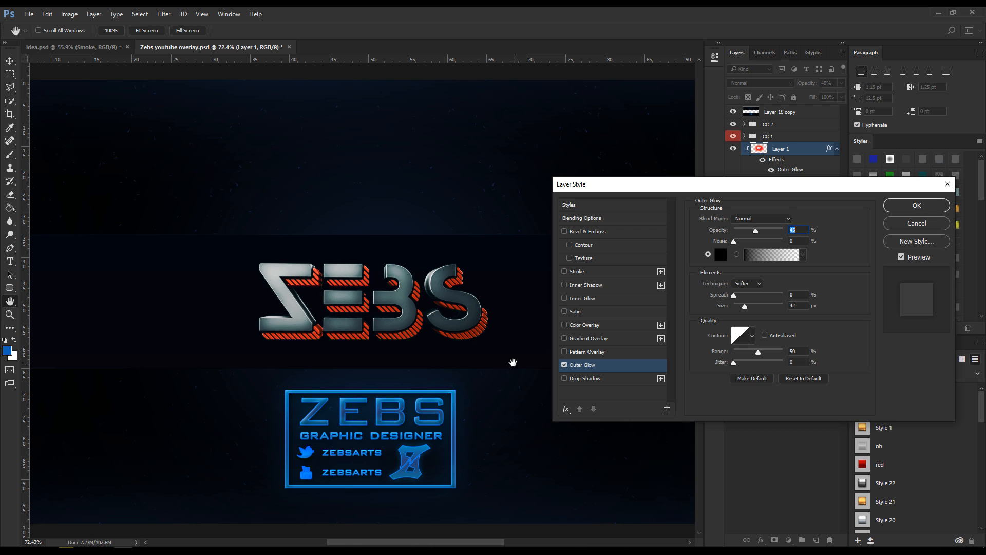
{"action": "left_click", "coordinate": [911, 204]}
{"action": "left_click", "coordinate": [837, 150]}
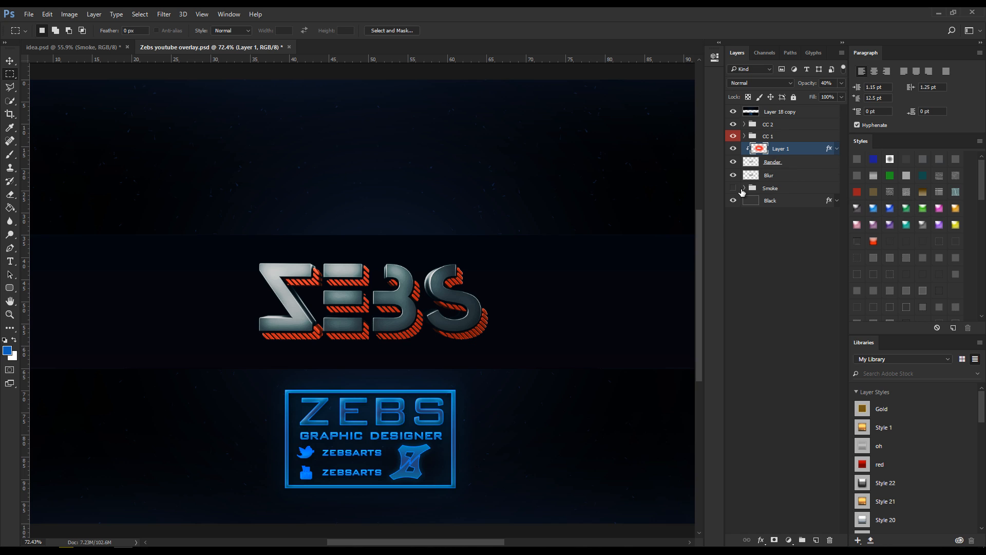
Show the Smoke group, move its 12 -Zebs layer over the central strip and stretch it to the canvas's left edge
{"action": "left_click", "coordinate": [743, 188]}
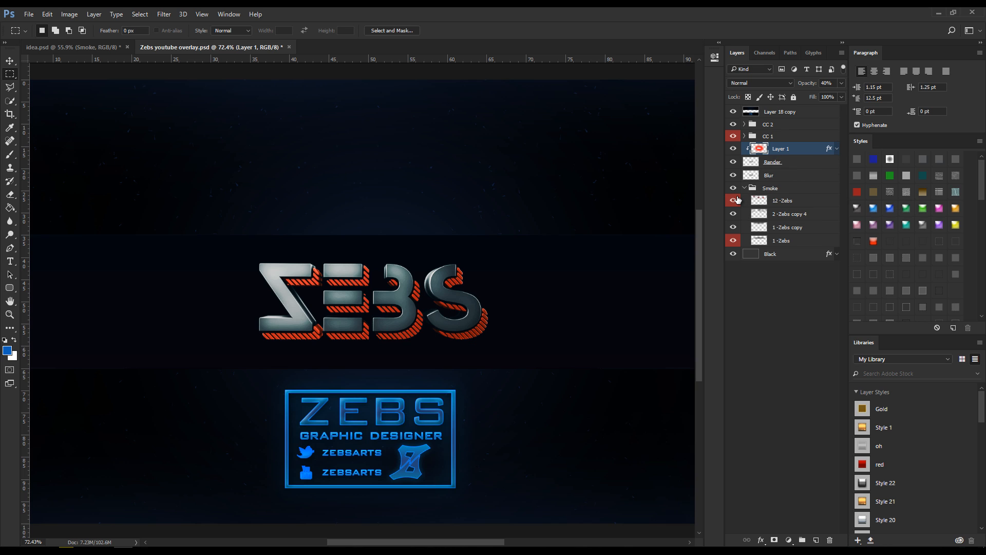
{"action": "left_click", "coordinate": [779, 204]}
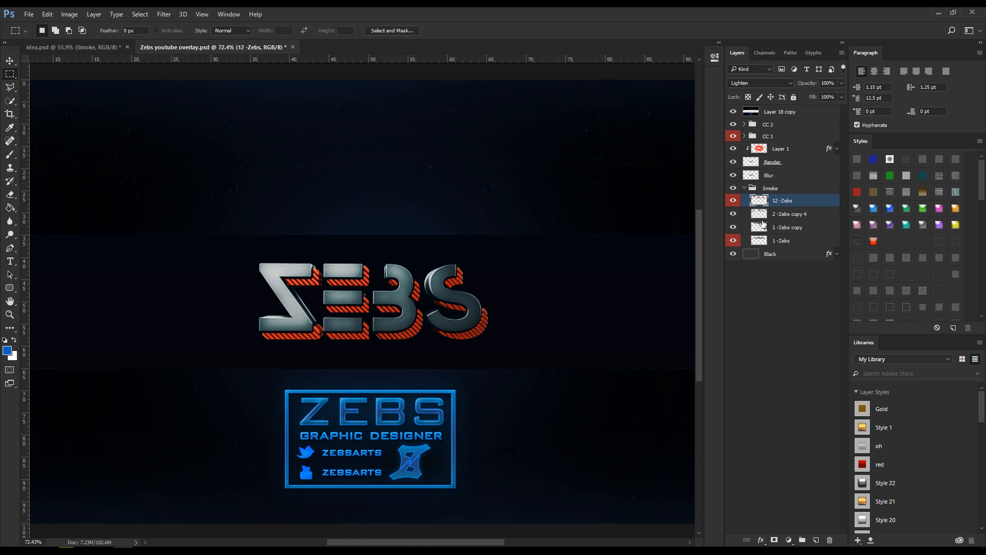
{"action": "key", "text": "ctrl+t"}
{"action": "left_click_drag", "start_coordinate": [423, 184], "coordinate": [442, 327]}
{"action": "scroll", "coordinate": [415, 323], "scroll_direction": "down", "scroll_amount": 3}
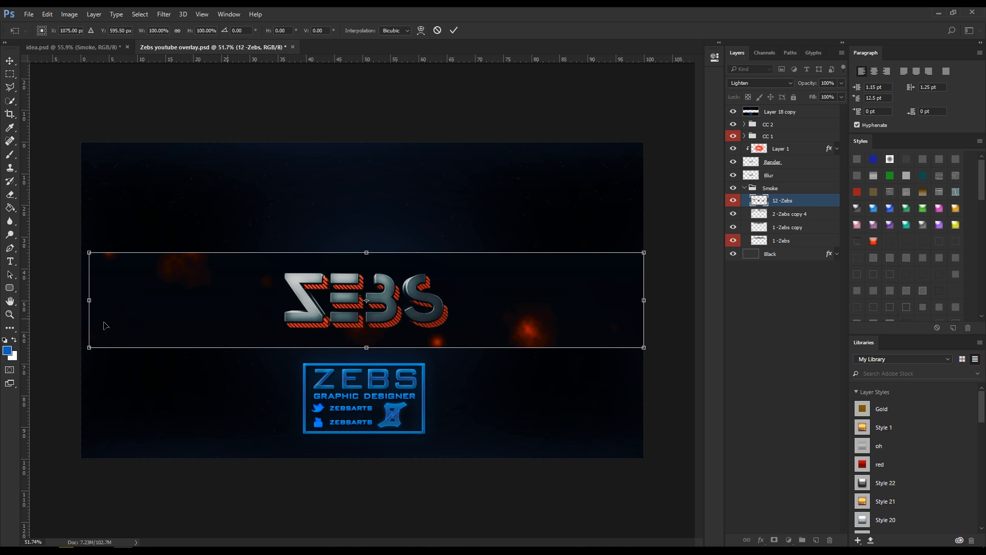
{"action": "left_click_drag", "start_coordinate": [82, 301], "coordinate": [74, 301]}
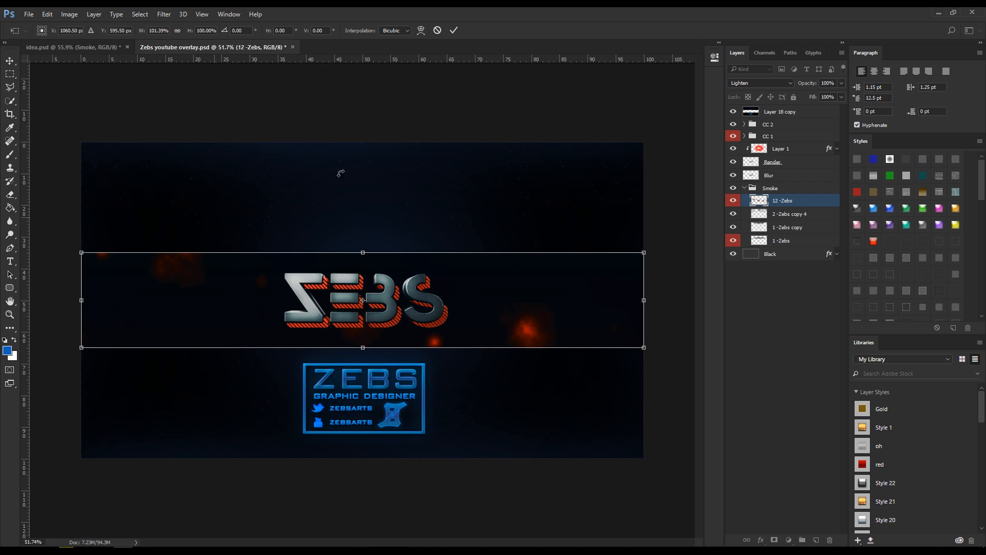
{"action": "left_click", "coordinate": [455, 30]}
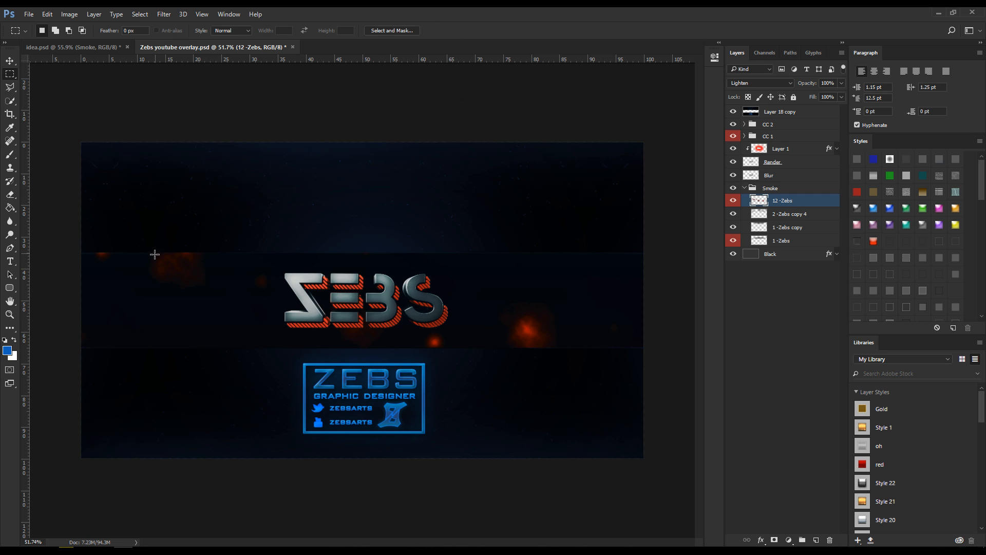
Move the 2 -Zebs copy 4 smoke layer down over the central banner strip and apply the transform
{"action": "left_click", "coordinate": [10, 61]}
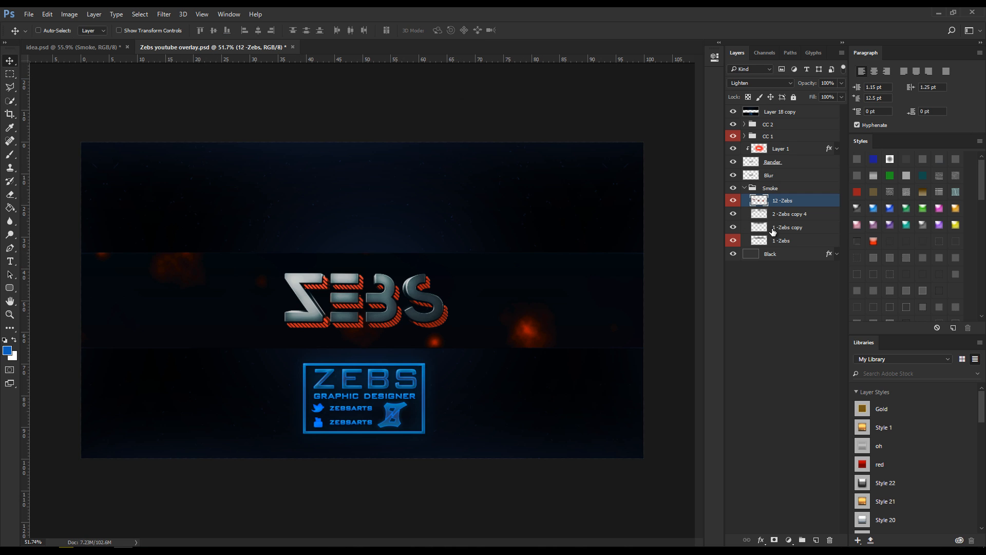
{"action": "left_click", "coordinate": [786, 214]}
{"action": "key", "text": "ctrl+t"}
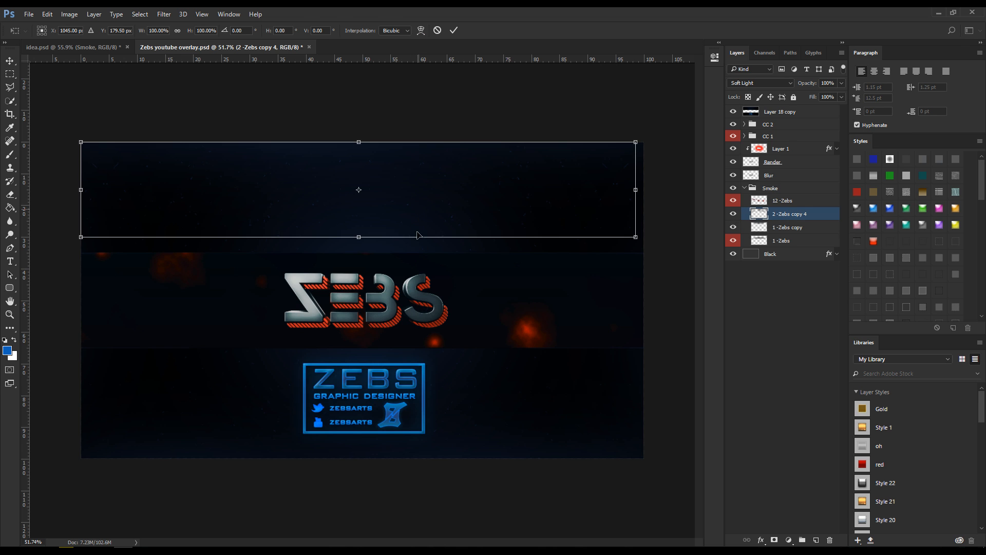
{"action": "left_click_drag", "start_coordinate": [419, 215], "coordinate": [427, 327]}
{"action": "scroll", "coordinate": [407, 312], "scroll_direction": "up", "scroll_amount": 2}
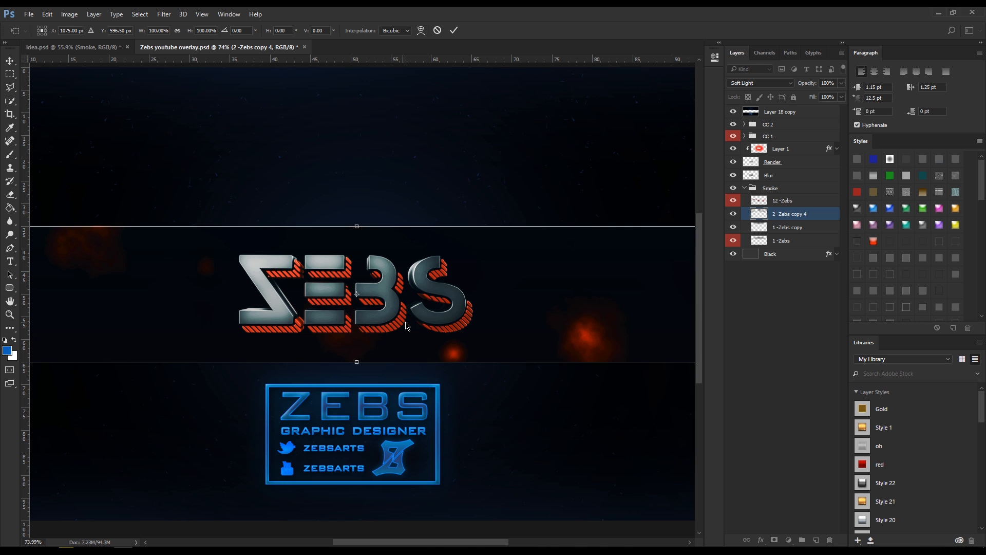
{"action": "scroll", "coordinate": [405, 322], "scroll_direction": "down", "scroll_amount": 2}
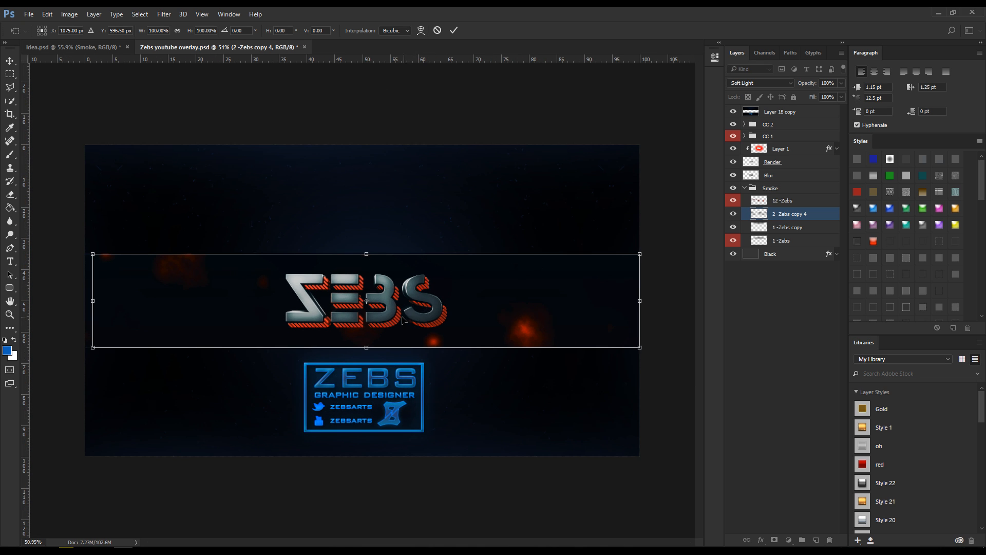
{"action": "left_click_drag", "start_coordinate": [428, 320], "coordinate": [424, 319]}
{"action": "left_click", "coordinate": [454, 30]}
Check the CC 2 and CC 1 groups in idea.psd and return to the YouTube overlay document
{"action": "left_click", "coordinate": [101, 47]}
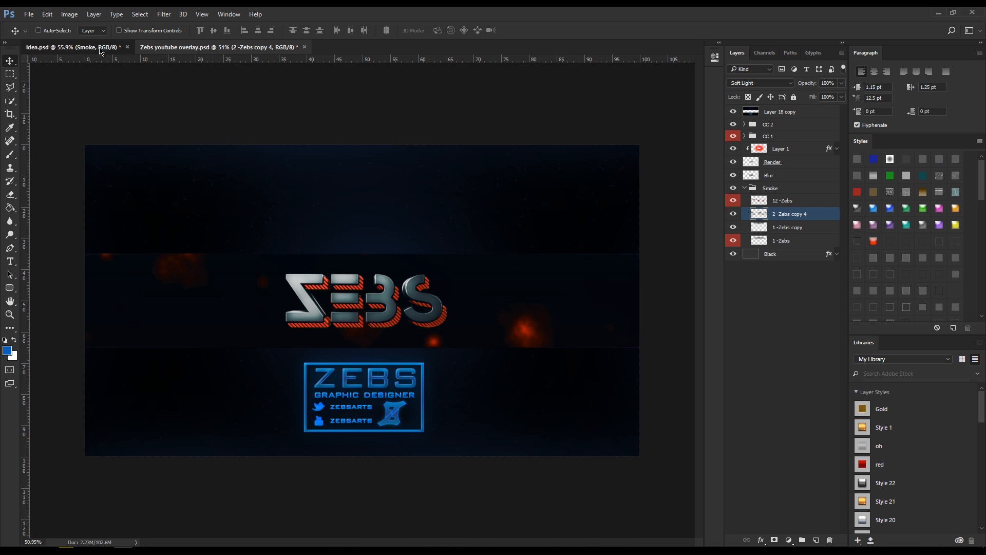
{"action": "left_click", "coordinate": [774, 137]}
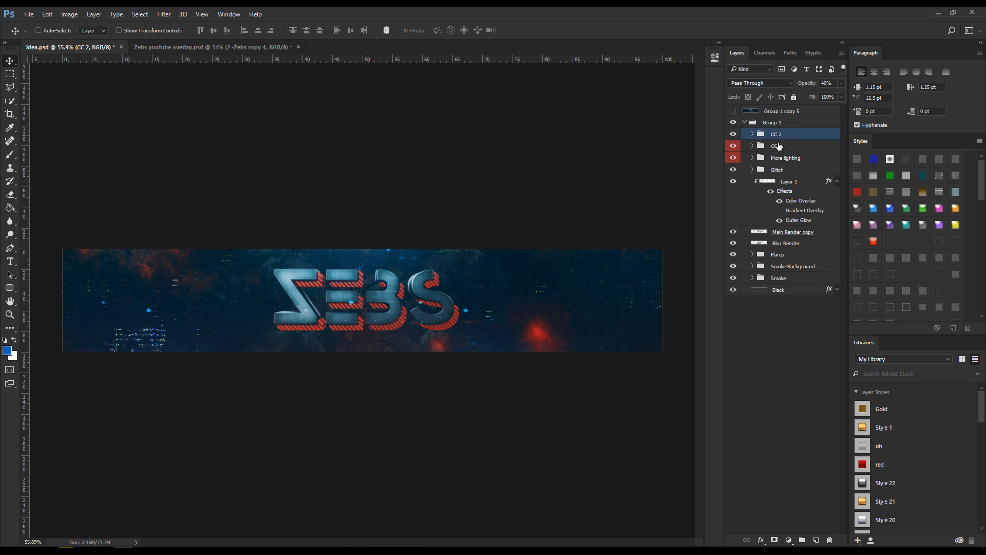
{"action": "left_click", "coordinate": [775, 146]}
{"action": "left_click", "coordinate": [237, 47]}
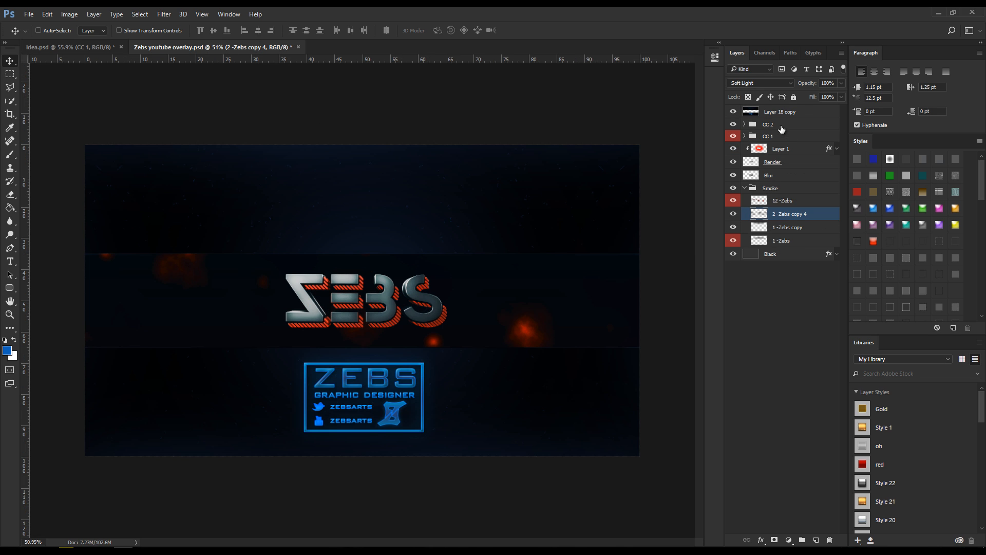
Select the overlay's CC 2 group and toggle its visibility to preview its effect
{"action": "left_click", "coordinate": [781, 125]}
{"action": "left_click", "coordinate": [733, 125]}
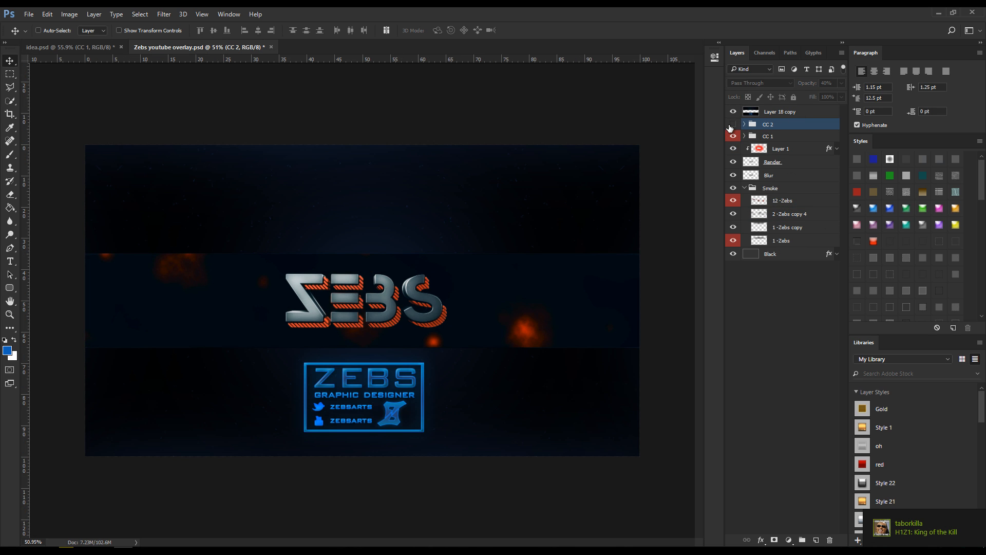
{"action": "left_click", "coordinate": [733, 125]}
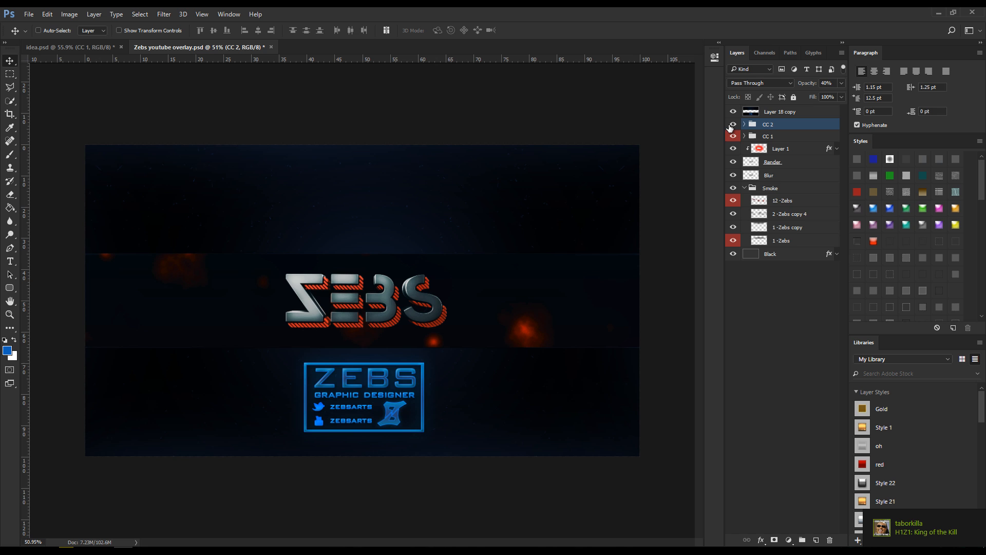
Compare the YouTube overlay document with idea.psd by switching between them, ending in idea.psd
{"action": "left_click", "coordinate": [80, 46]}
{"action": "left_click", "coordinate": [175, 47]}
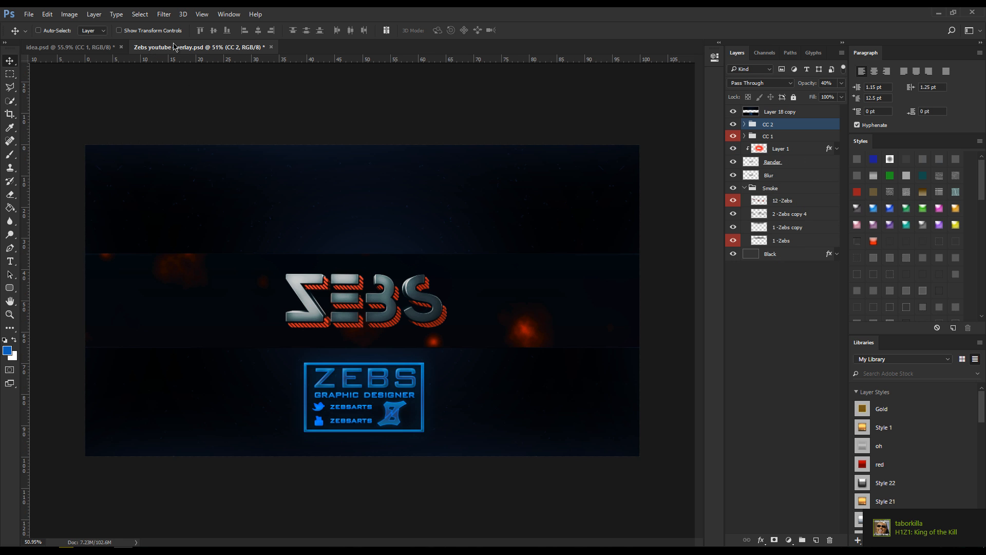
{"action": "left_click", "coordinate": [90, 51]}
{"action": "left_click", "coordinate": [195, 48]}
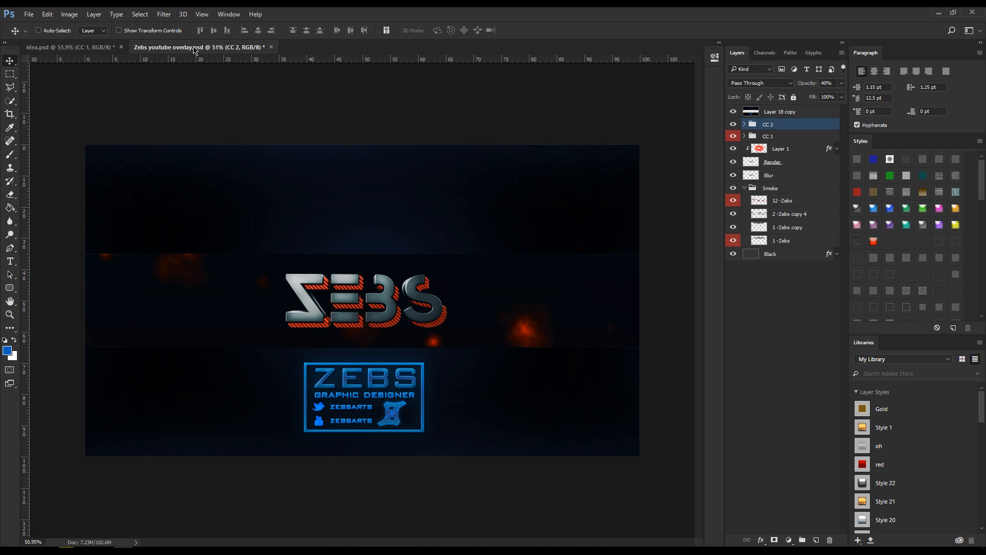
{"action": "left_click", "coordinate": [82, 51]}
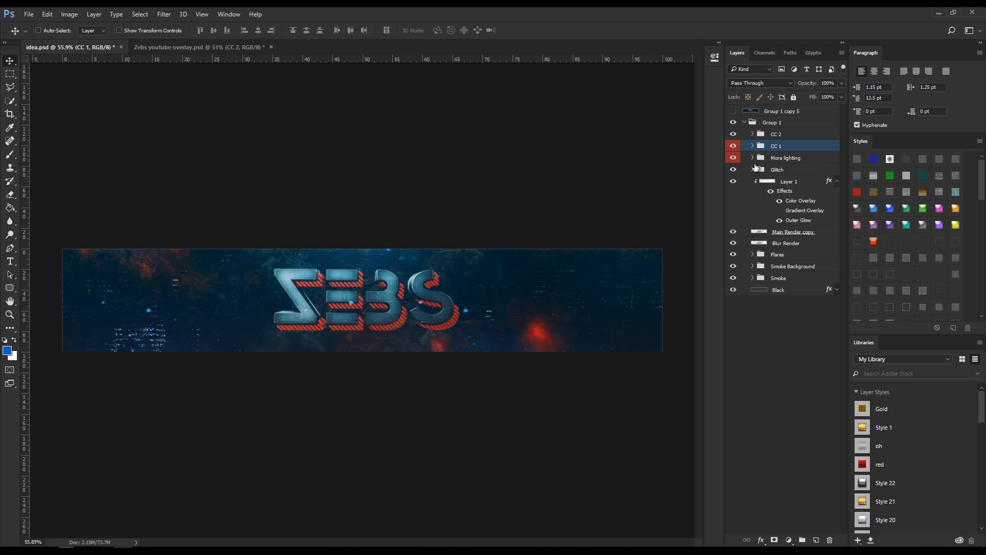
Toggle the Smoke and Smoke Background groups off and on in idea.psd to preview their effect
{"action": "left_click", "coordinate": [732, 278]}
{"action": "left_click", "coordinate": [732, 277]}
{"action": "left_click", "coordinate": [732, 278]}
{"action": "left_click", "coordinate": [732, 277]}
{"action": "left_click", "coordinate": [732, 277]}
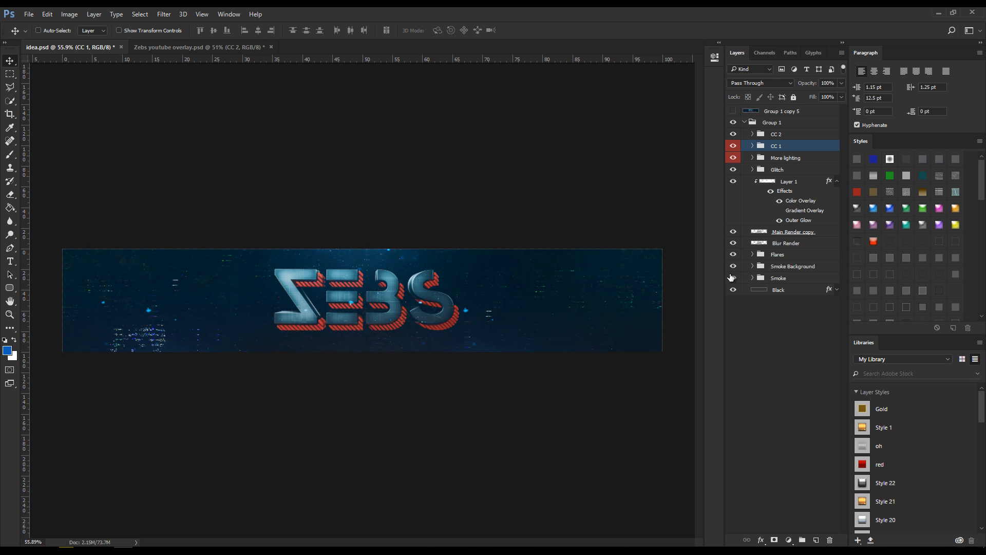
{"action": "left_click", "coordinate": [732, 278]}
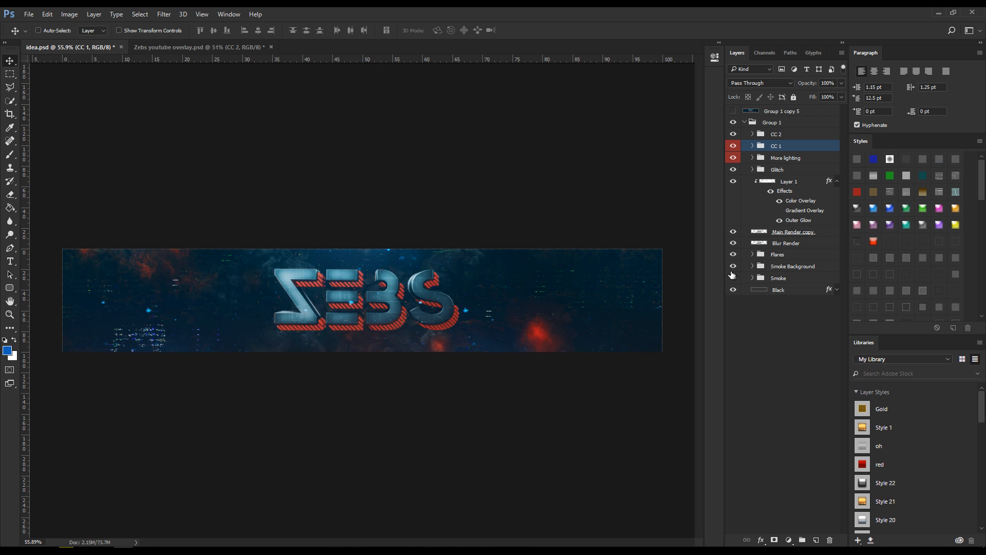
{"action": "left_click", "coordinate": [733, 267]}
{"action": "left_click", "coordinate": [733, 267]}
Hide the More lighting, Glitch, Flares, Smoke Background and Smoke groups in idea.psd, and toggle Layer 1 and Main Render copy to check their effect
{"action": "left_click", "coordinate": [733, 158]}
{"action": "left_click", "coordinate": [733, 170]}
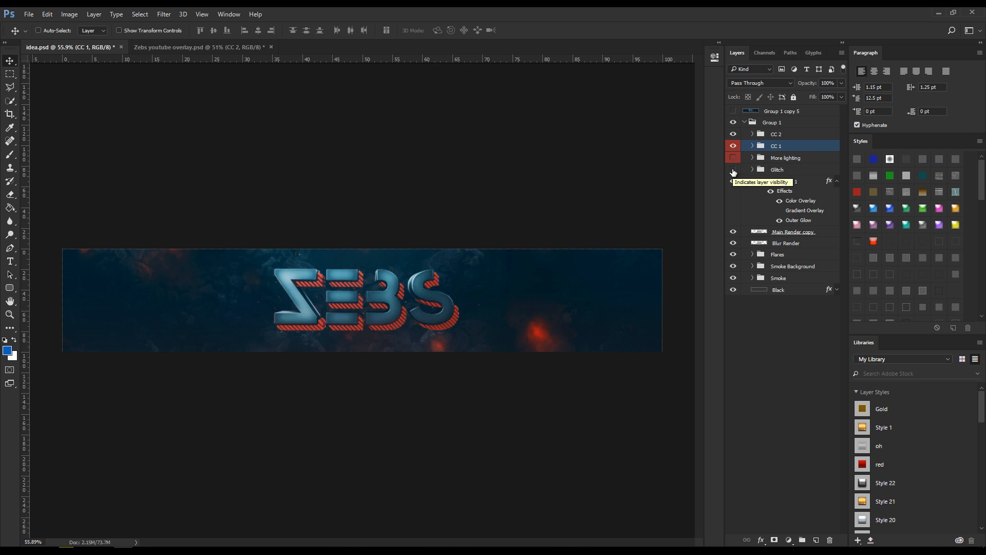
{"action": "left_click", "coordinate": [734, 182]}
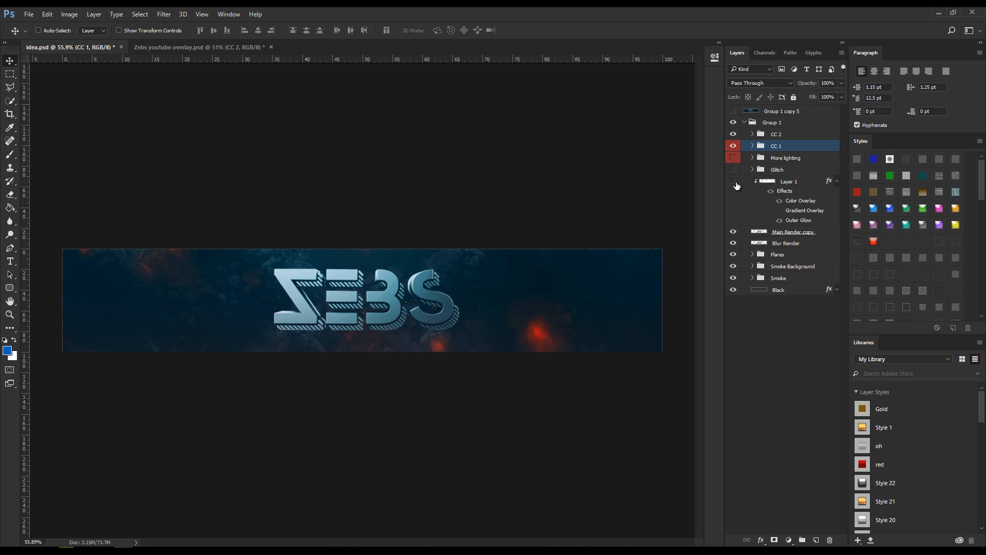
{"action": "left_click", "coordinate": [733, 182]}
{"action": "left_click", "coordinate": [734, 232]}
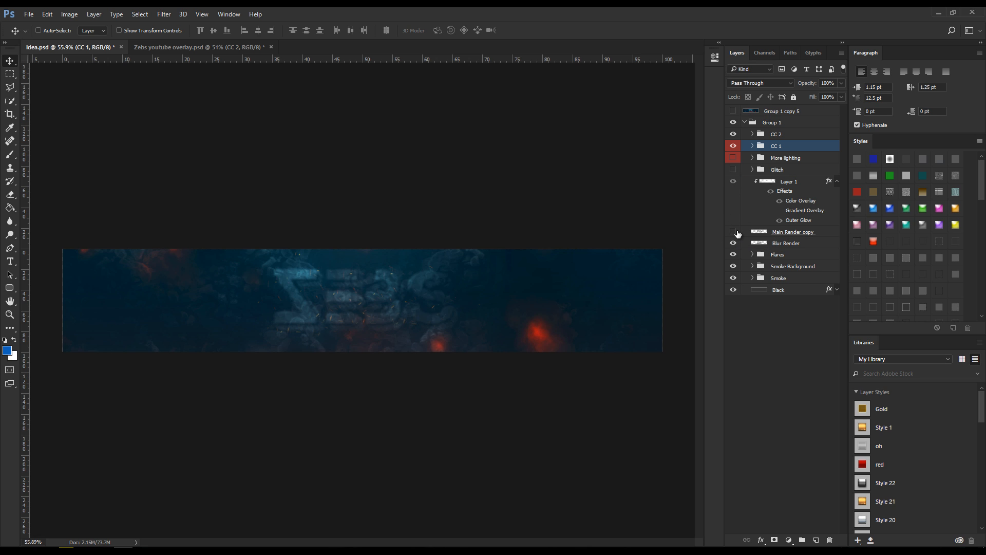
{"action": "left_click", "coordinate": [733, 232]}
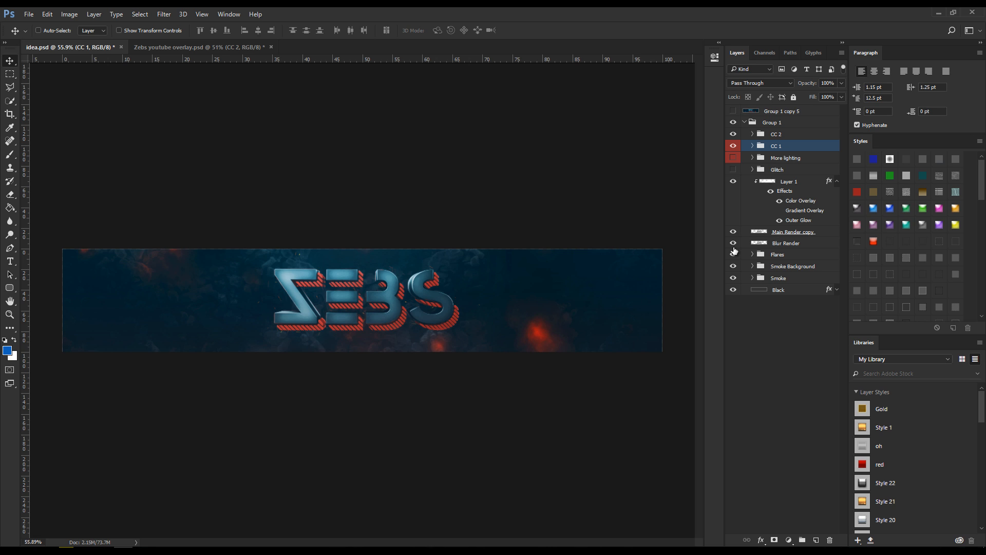
{"action": "left_click", "coordinate": [733, 255]}
{"action": "left_click_drag", "start_coordinate": [733, 271], "coordinate": [732, 279]}
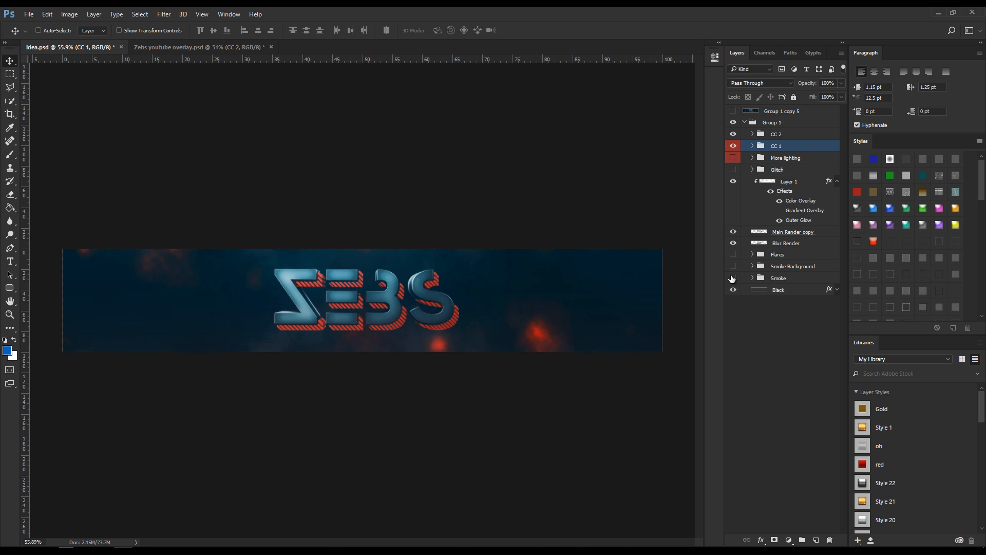
{"action": "left_click", "coordinate": [246, 47]}
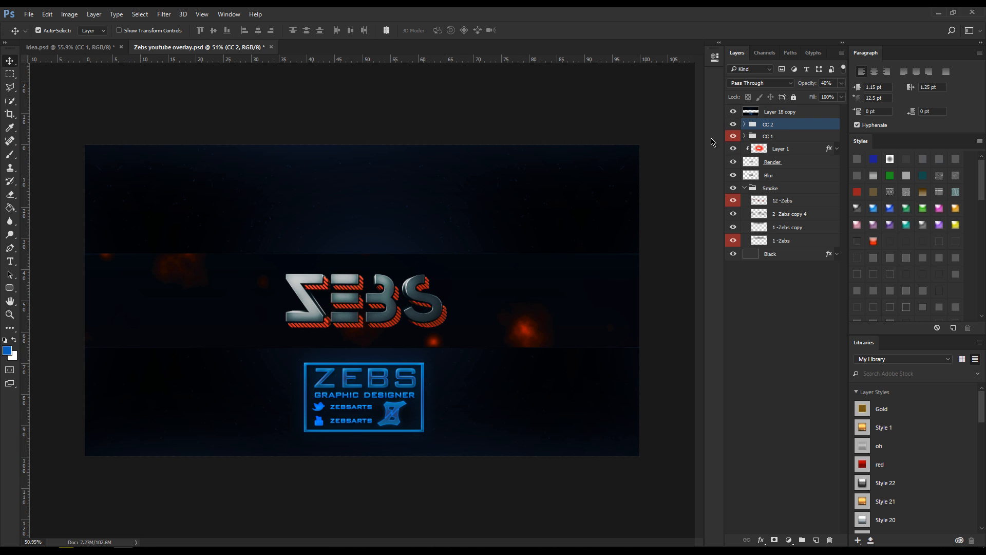
{"action": "key", "text": "ctrl+t"}
{"action": "left_click_drag", "start_coordinate": [437, 220], "coordinate": [433, 330]}
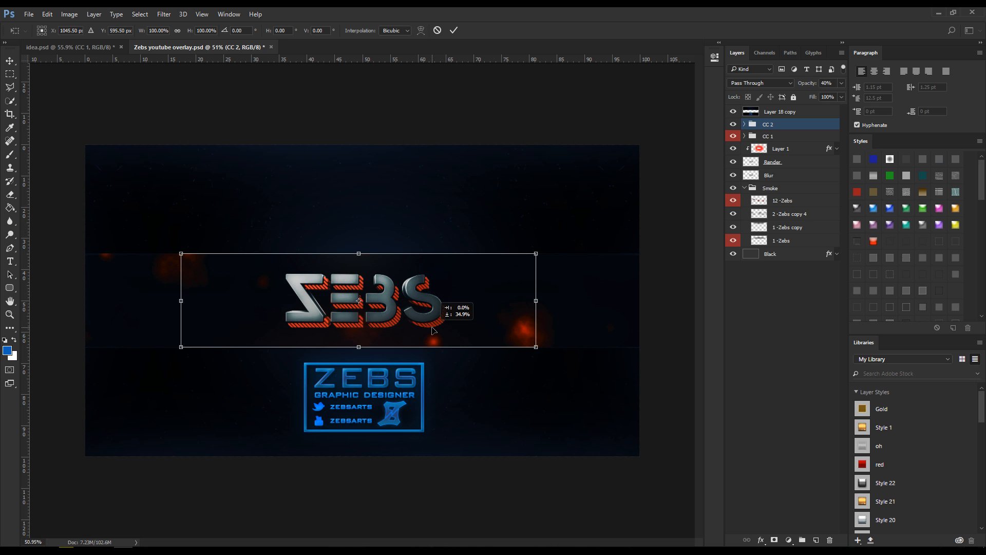
{"action": "left_click", "coordinate": [454, 30]}
{"action": "left_click", "coordinate": [771, 138]}
{"action": "key", "text": "ctrl+t"}
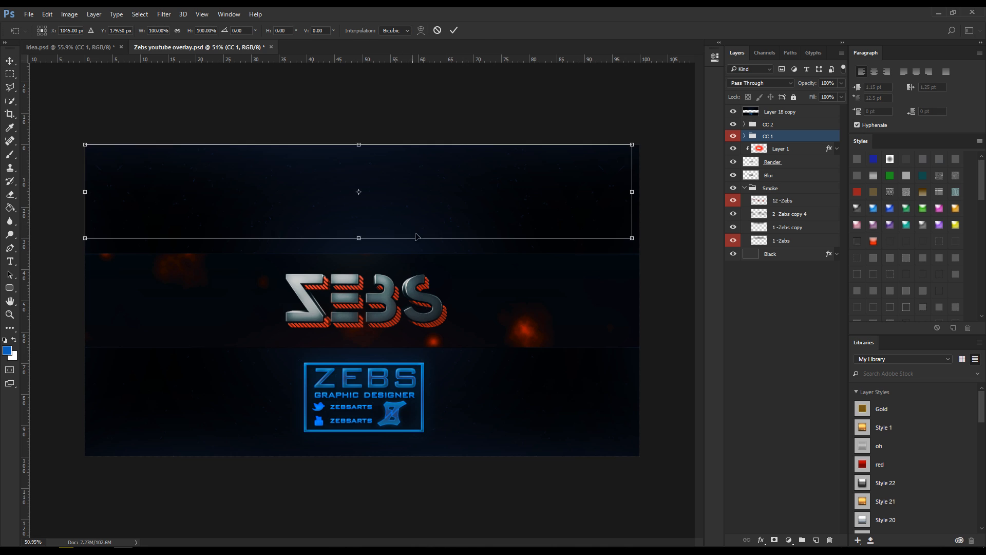
{"action": "left_click_drag", "start_coordinate": [419, 216], "coordinate": [425, 327]}
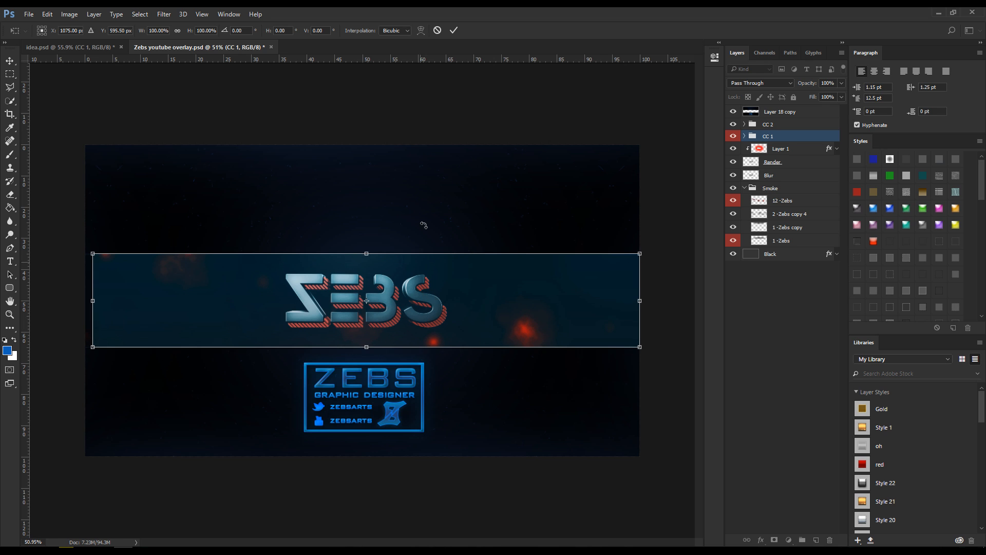
{"action": "left_click", "coordinate": [435, 31]}
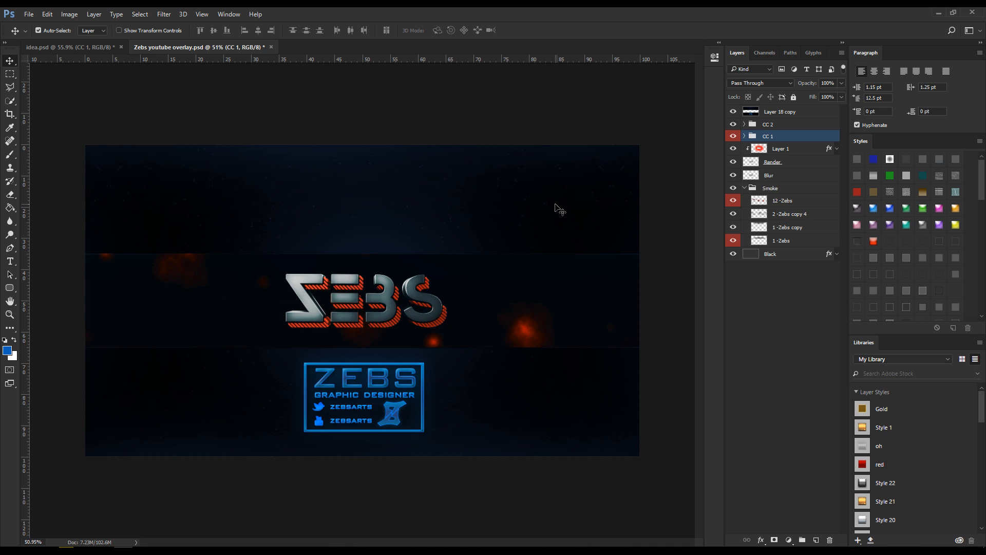
Show the Flares, Smoke Background, Smoke, Glitch and More lighting groups again in idea.psd and return to the YouTube overlay document
{"action": "left_click", "coordinate": [105, 47]}
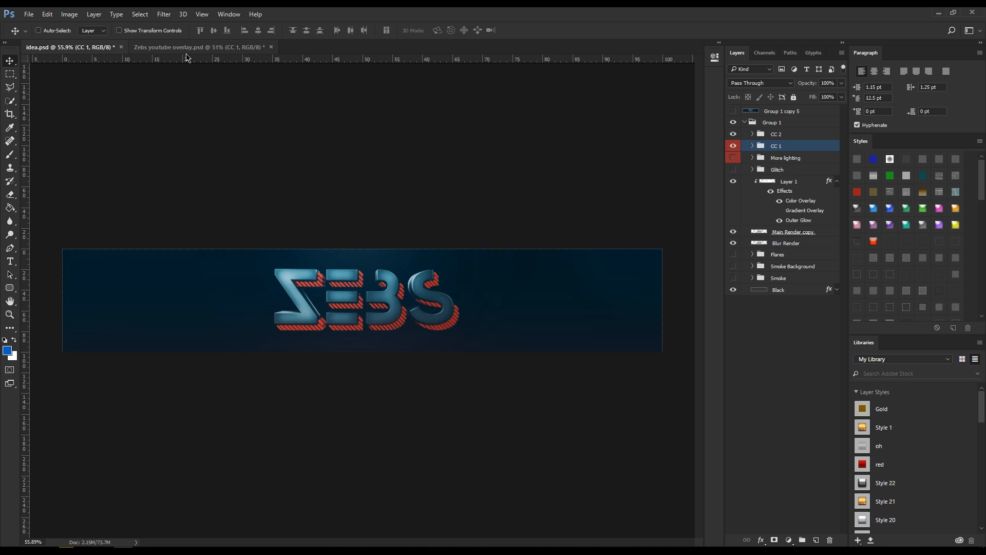
{"action": "left_click_drag", "start_coordinate": [733, 254], "coordinate": [734, 279]}
{"action": "left_click", "coordinate": [733, 158]}
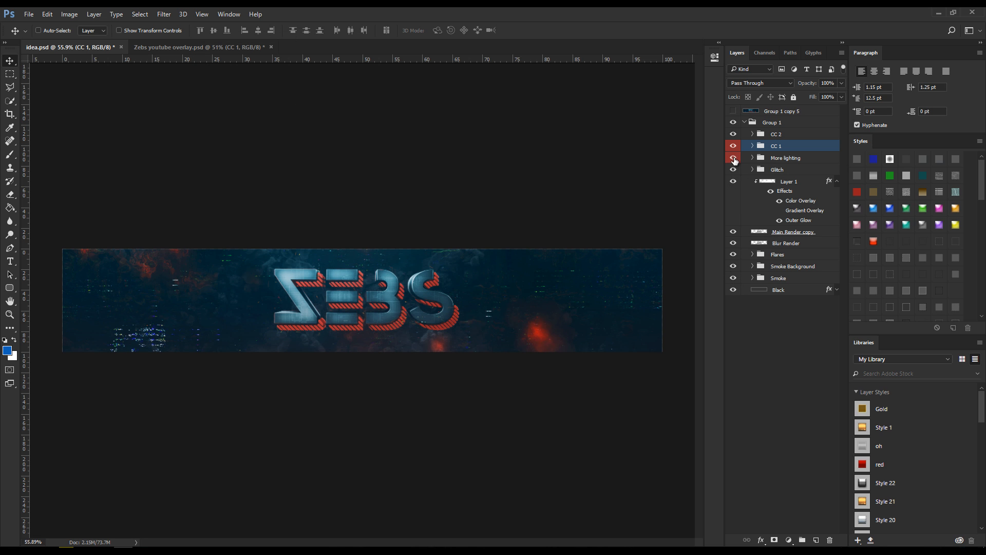
{"action": "left_click", "coordinate": [220, 47]}
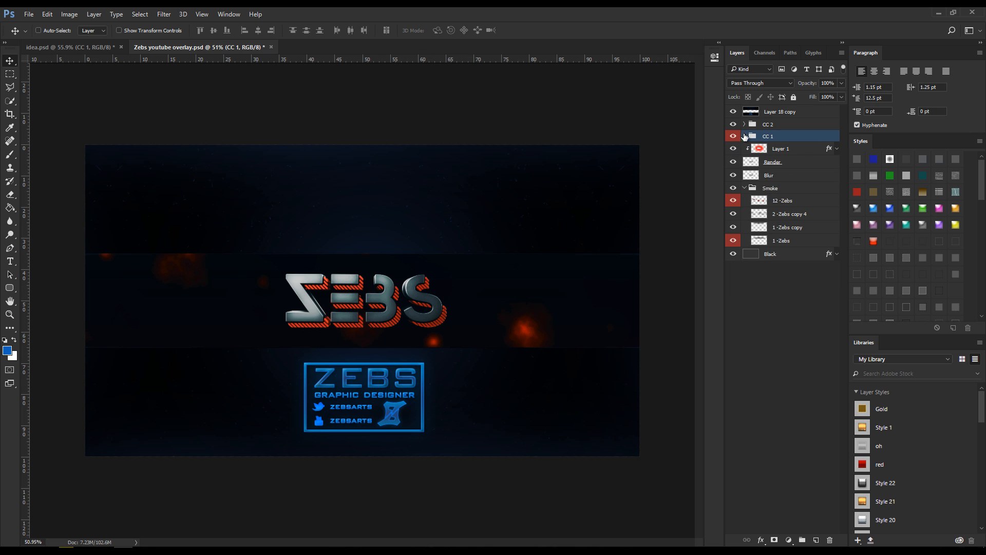
Move the CC 1 and CC 2 groups together down over the central strip and stretch them to 101.44% width, reaching the canvas's right edge
{"action": "left_click", "coordinate": [765, 124]}
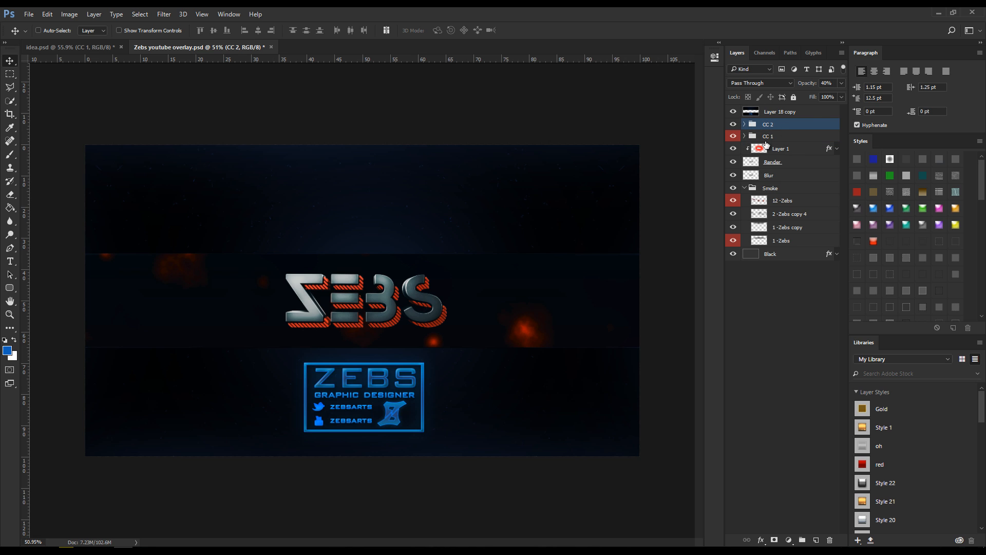
{"action": "left_click", "coordinate": [767, 137]}
{"action": "left_click", "coordinate": [771, 127], "text": "shift"}
{"action": "key", "text": "ctrl+t"}
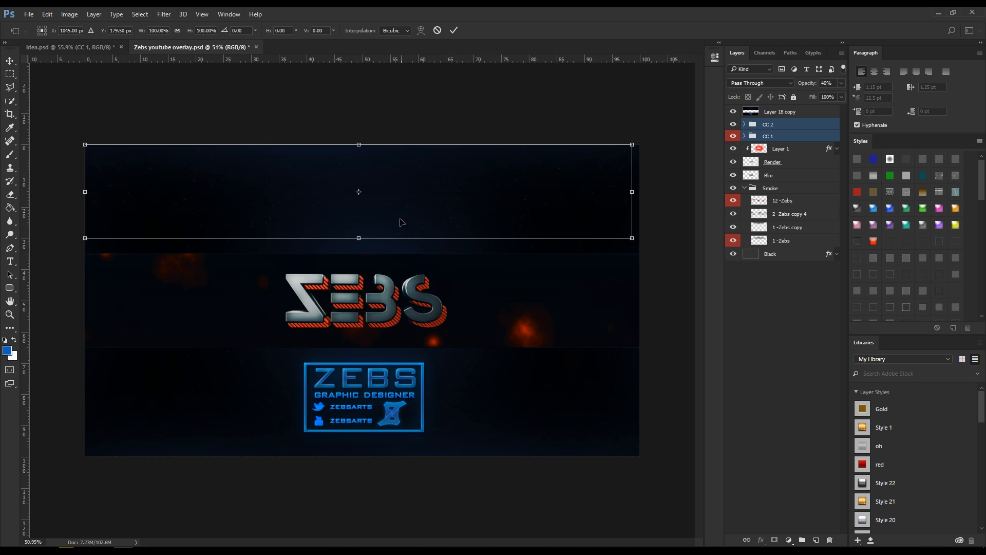
{"action": "left_click_drag", "start_coordinate": [401, 215], "coordinate": [400, 322]}
{"action": "left_click_drag", "start_coordinate": [635, 301], "coordinate": [640, 301]}
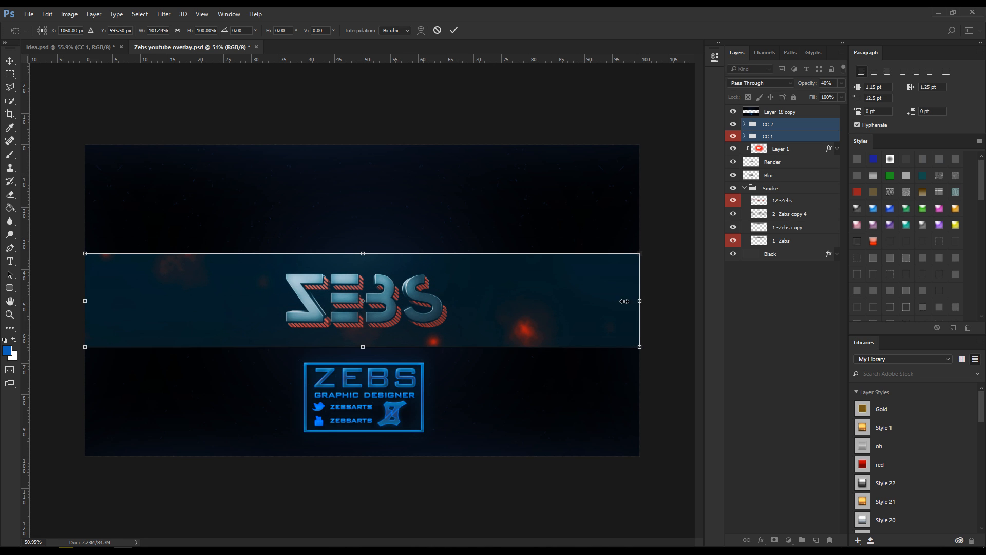
{"action": "left_click", "coordinate": [454, 30]}
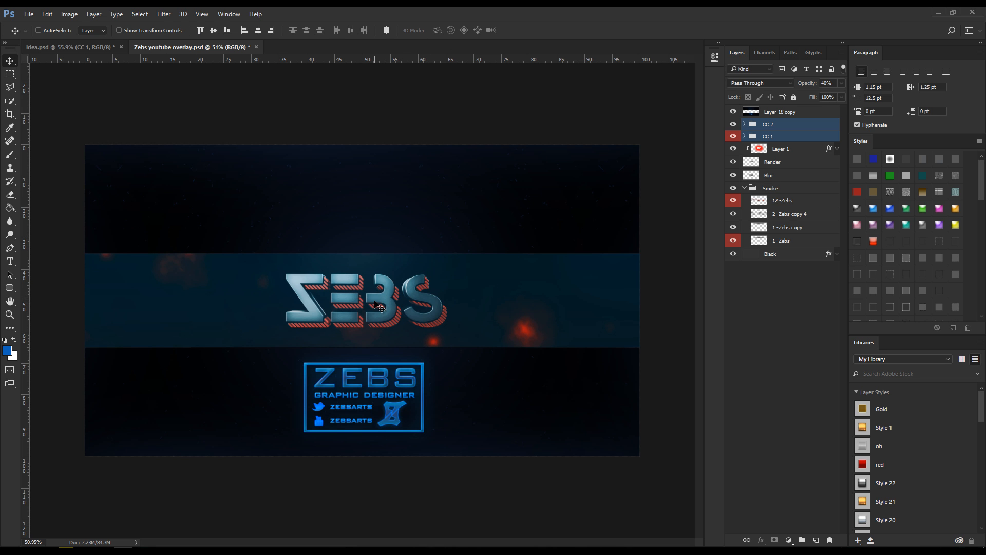
Toggle the overlay's Layer 1 and 12 -Zebs layers off and on to preview their effect on the strip
{"action": "scroll", "coordinate": [380, 308], "scroll_direction": "up", "scroll_amount": 3}
{"action": "scroll", "coordinate": [381, 309], "scroll_direction": "down", "scroll_amount": 2}
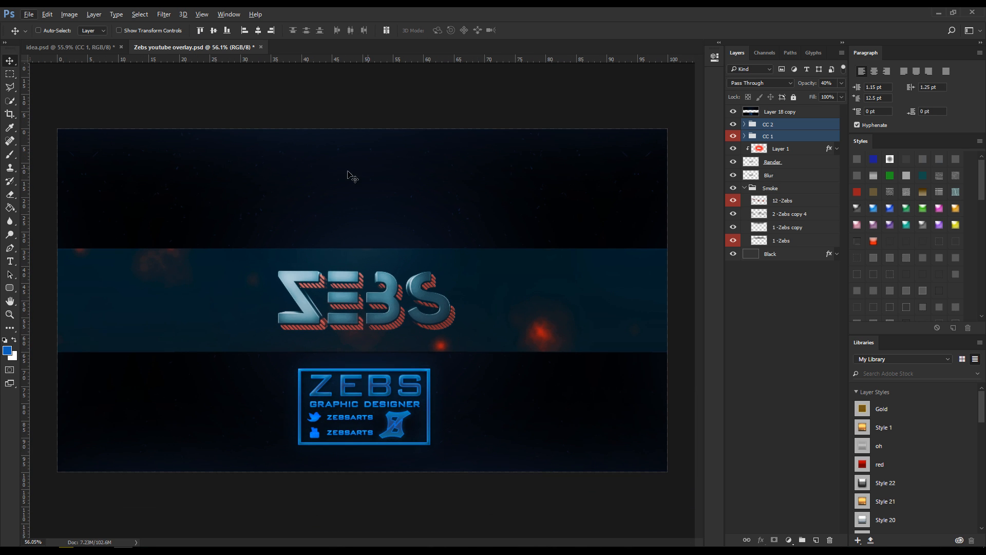
{"action": "left_click", "coordinate": [731, 150]}
{"action": "left_click", "coordinate": [731, 150]}
{"action": "left_click", "coordinate": [766, 176]}
{"action": "left_click", "coordinate": [736, 204]}
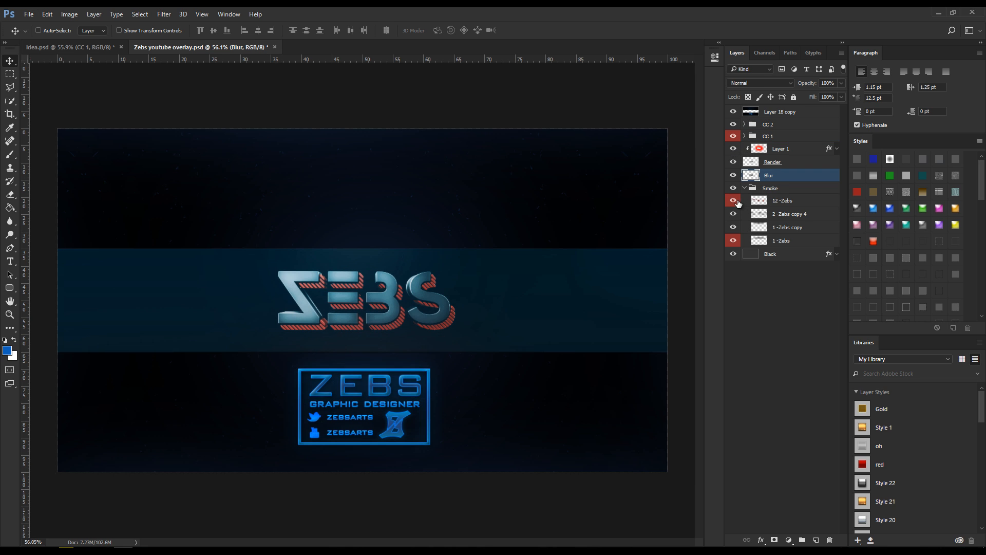
{"action": "left_click", "coordinate": [735, 204]}
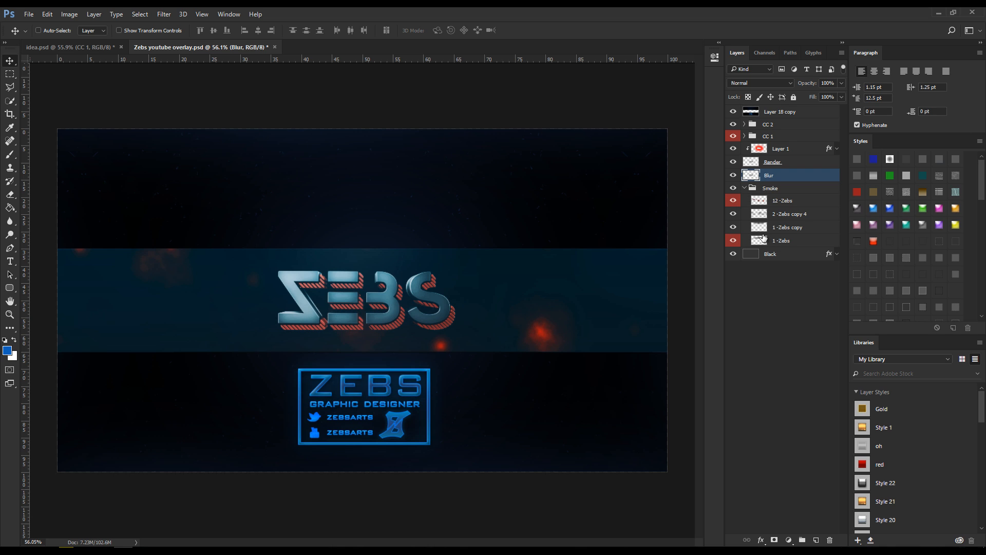
Check the 2 -Zebs copy 4 layer by toggling its visibility and viewing its transform bounds over the strip
{"action": "left_click", "coordinate": [764, 216]}
{"action": "left_click", "coordinate": [734, 214]}
{"action": "left_click", "coordinate": [734, 215]}
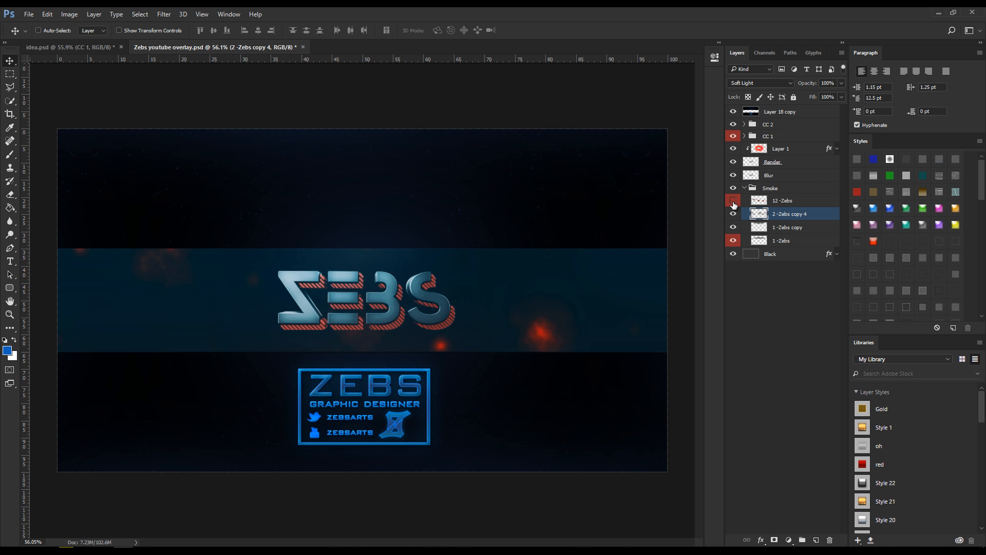
{"action": "left_click", "coordinate": [733, 201]}
{"action": "key", "text": "ctrl+t"}
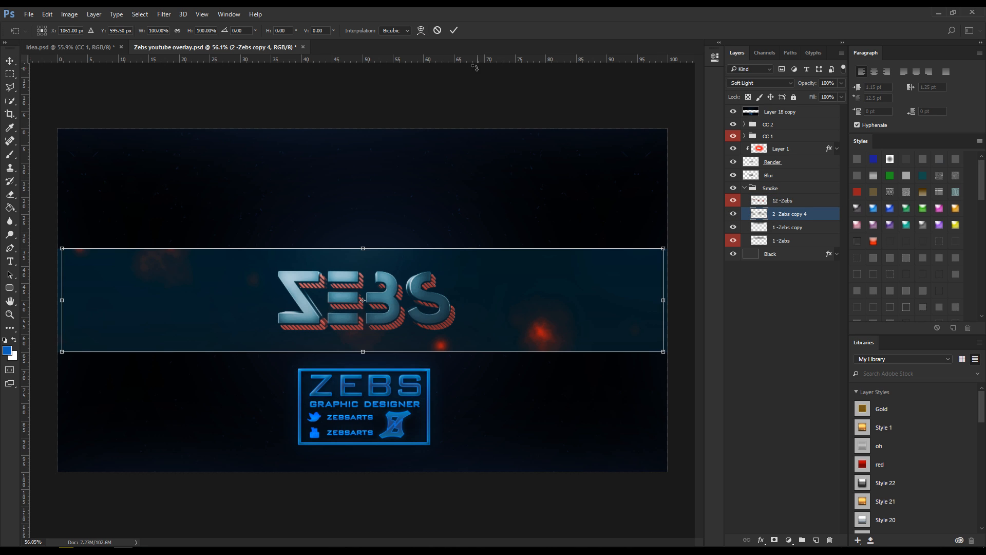
{"action": "left_click", "coordinate": [453, 32]}
Move the 1 -Zebs copy layer down over the central strip and stretch it to the canvas's left edge
{"action": "left_click", "coordinate": [817, 227]}
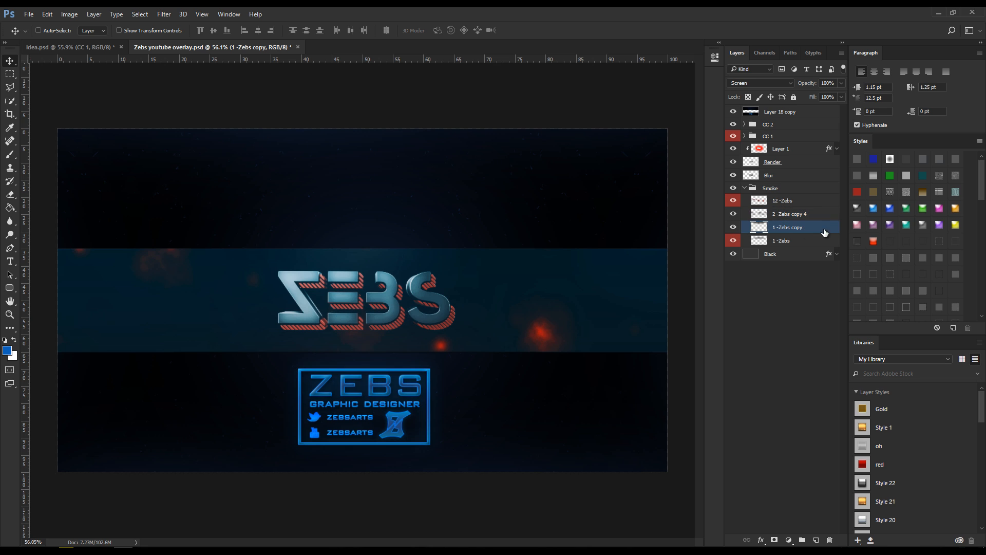
{"action": "key", "text": "ctrl+t"}
{"action": "left_click_drag", "start_coordinate": [422, 199], "coordinate": [445, 307]}
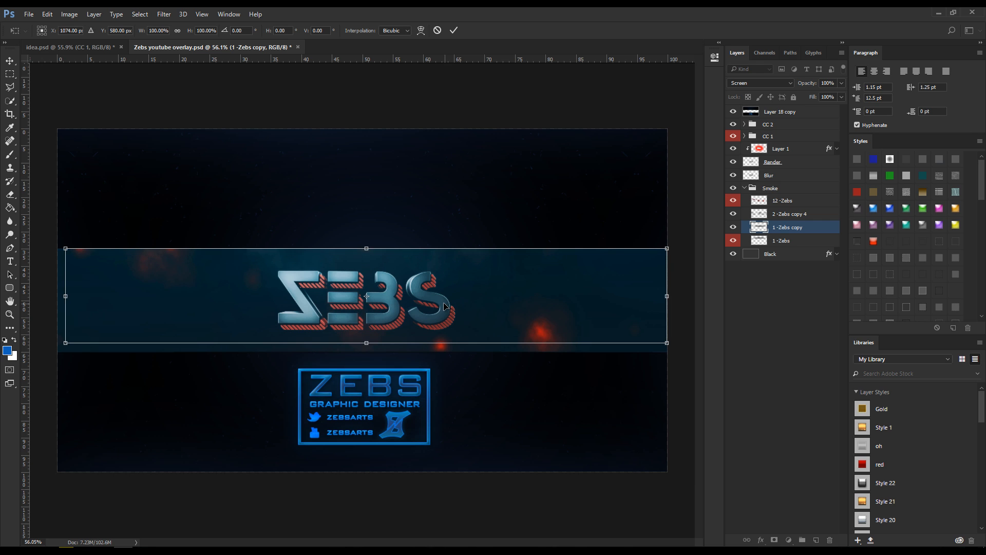
{"action": "left_click_drag", "start_coordinate": [66, 296], "coordinate": [57, 296]}
{"action": "left_click", "coordinate": [454, 30]}
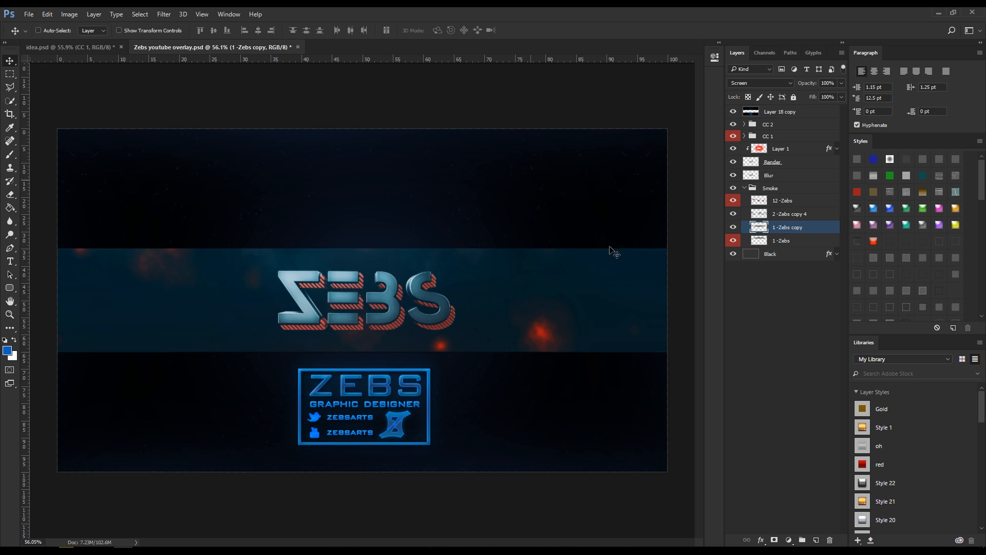
Move the 1 -Zebs layer down over the central strip's lower part and widen it to 103.54% so it extends past both canvas edges
{"action": "left_click", "coordinate": [799, 244]}
{"action": "key", "text": "ctrl+t"}
{"action": "left_click_drag", "start_coordinate": [425, 187], "coordinate": [482, 313]}
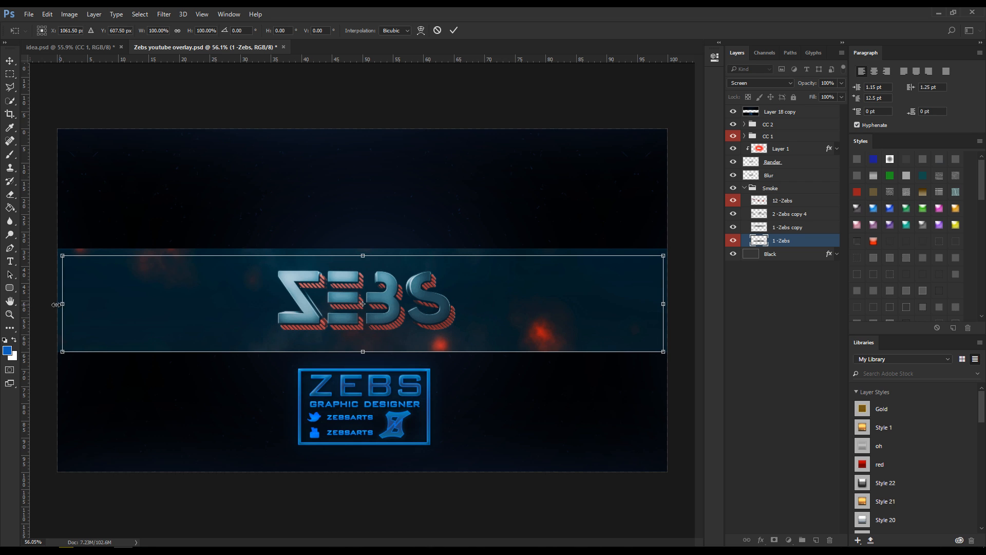
{"action": "left_click_drag", "start_coordinate": [55, 305], "coordinate": [51, 305]}
{"action": "left_click_drag", "start_coordinate": [666, 305], "coordinate": [679, 304]}
{"action": "left_click_drag", "start_coordinate": [465, 330], "coordinate": [446, 341]}
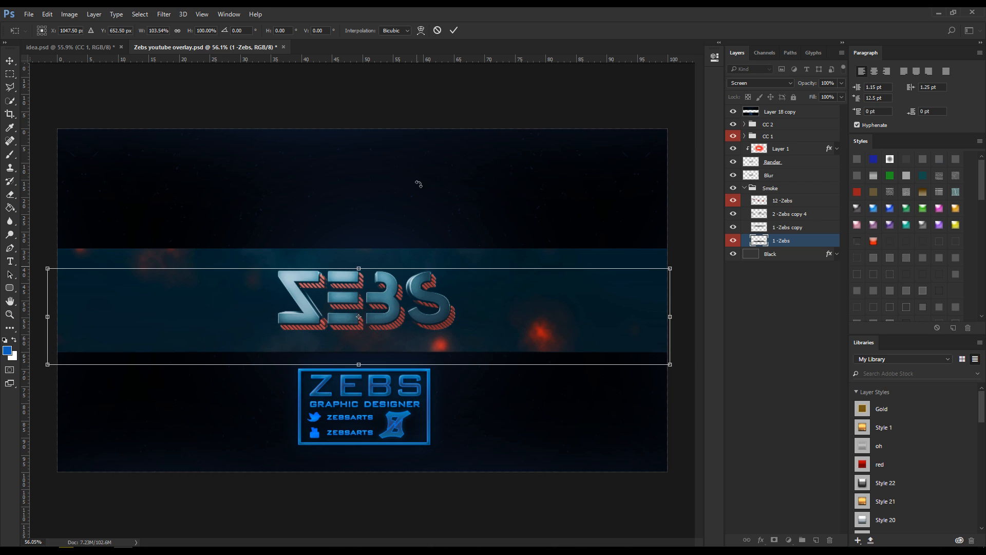
{"action": "left_click", "coordinate": [453, 29]}
Inspect the text and smoke on the central strip, and select the Smoke group
{"action": "scroll", "coordinate": [383, 327], "scroll_direction": "up", "scroll_amount": 2}
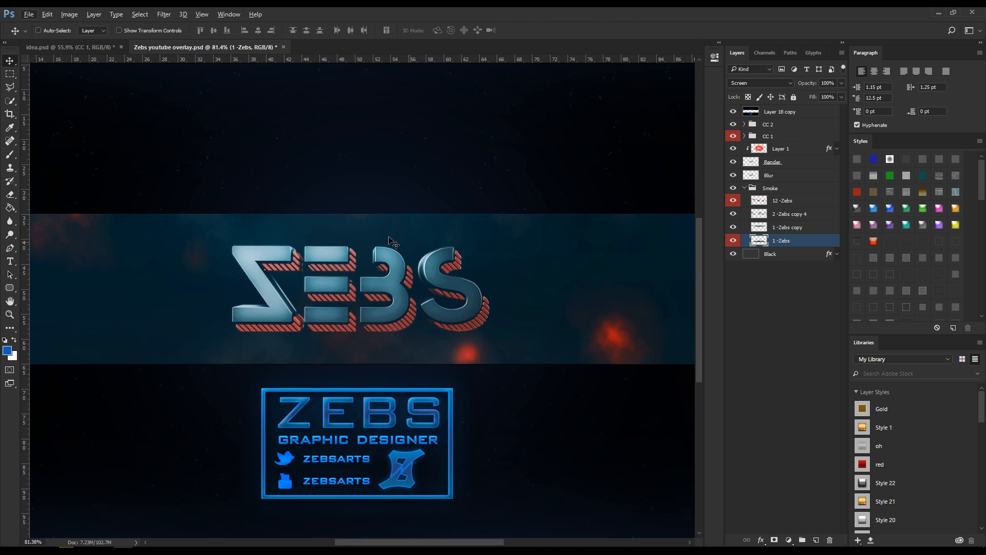
{"action": "scroll", "coordinate": [393, 243], "scroll_direction": "down", "scroll_amount": 2}
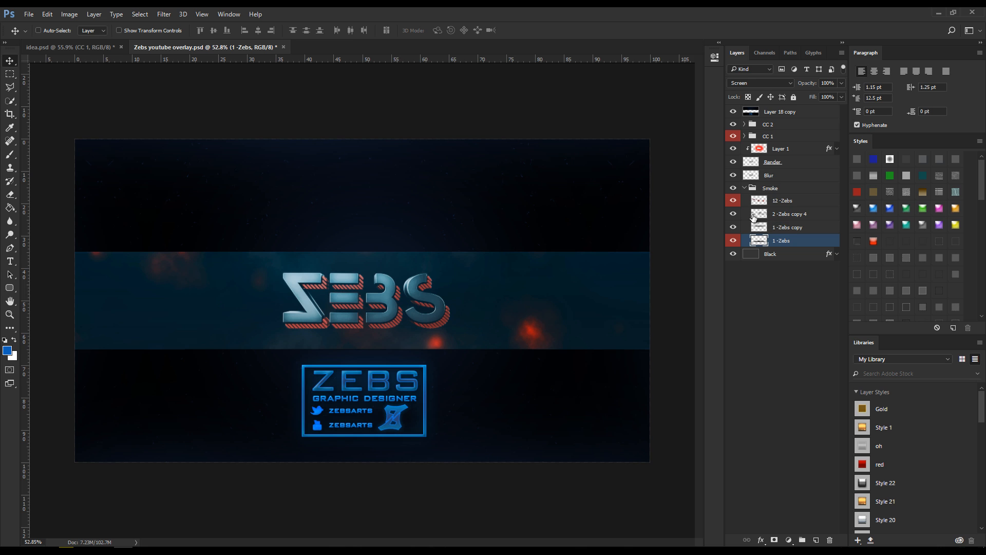
{"action": "left_click", "coordinate": [743, 189]}
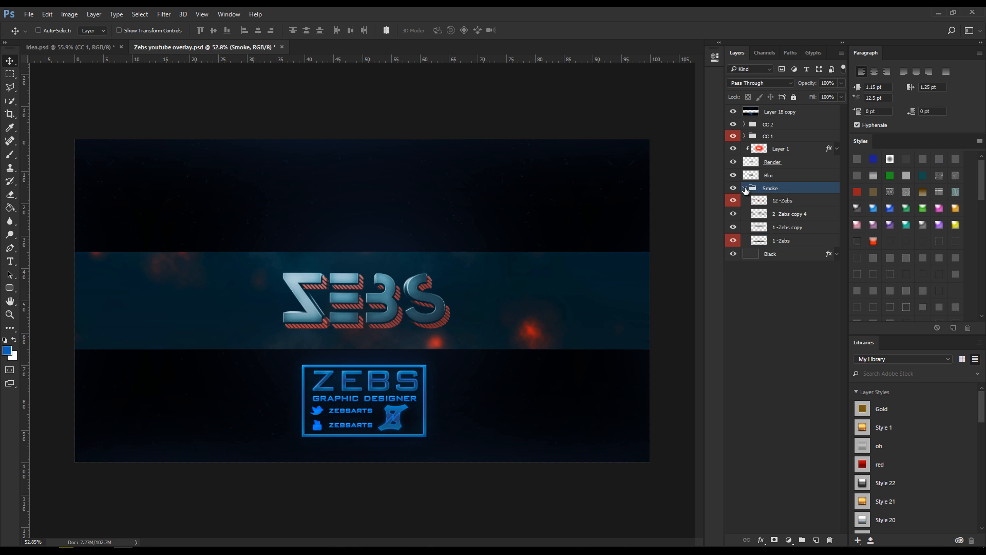
Duplicate the Smoke Background group from idea.psd into Zebs youtube overlay.psd and return to that document
{"action": "left_click", "coordinate": [94, 48]}
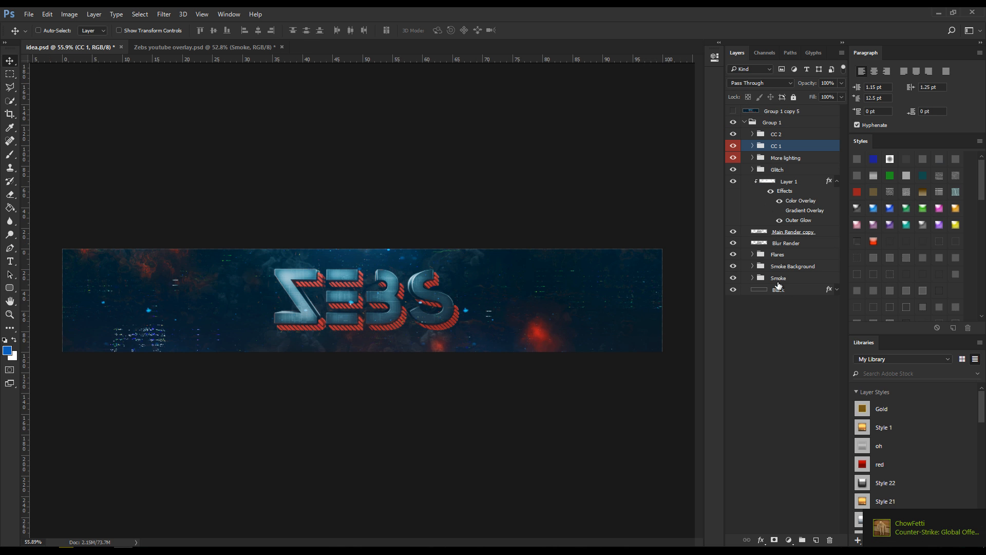
{"action": "left_click", "coordinate": [794, 268]}
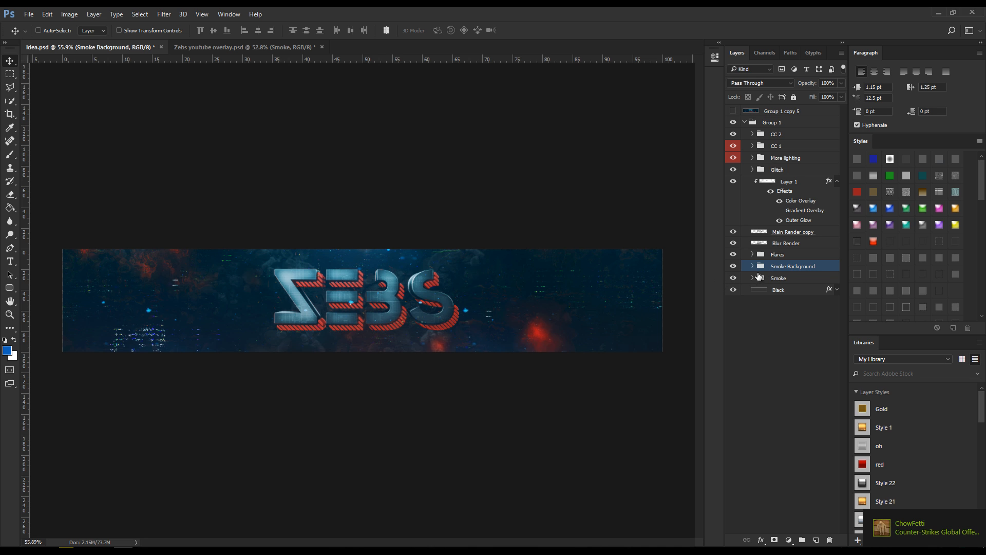
{"action": "right_click", "coordinate": [820, 267]}
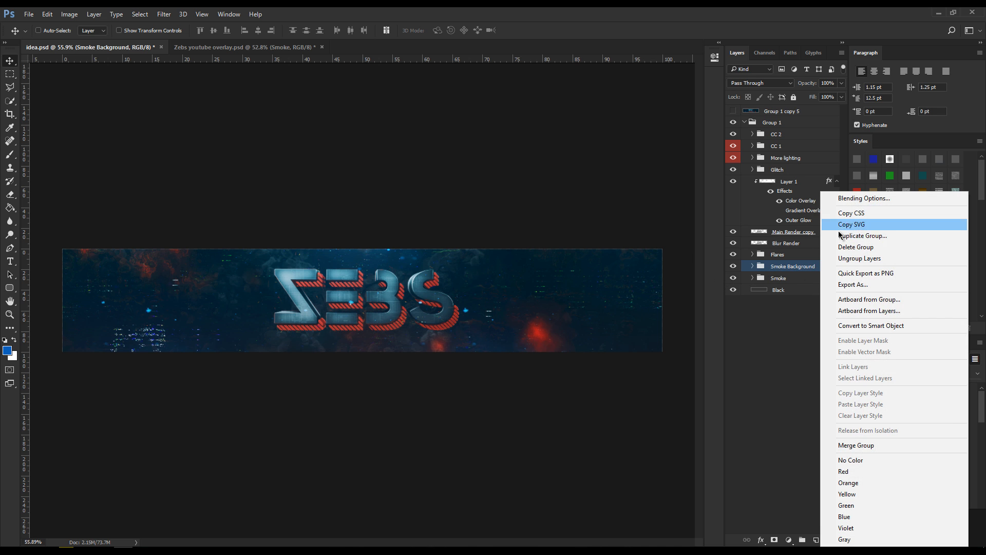
{"action": "left_click", "coordinate": [827, 236]}
{"action": "left_click", "coordinate": [470, 209]}
{"action": "left_click", "coordinate": [474, 226]}
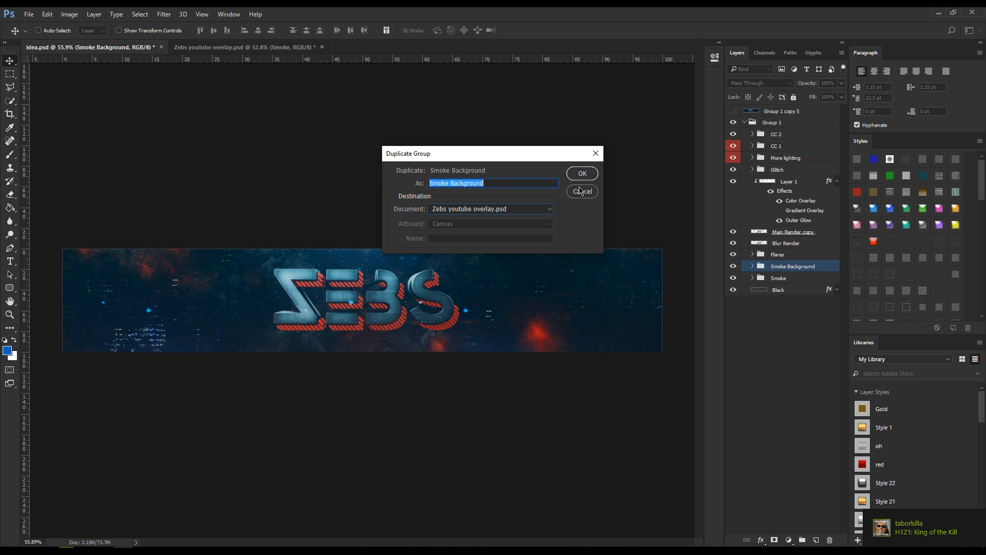
{"action": "left_click", "coordinate": [582, 174]}
{"action": "left_click", "coordinate": [260, 46]}
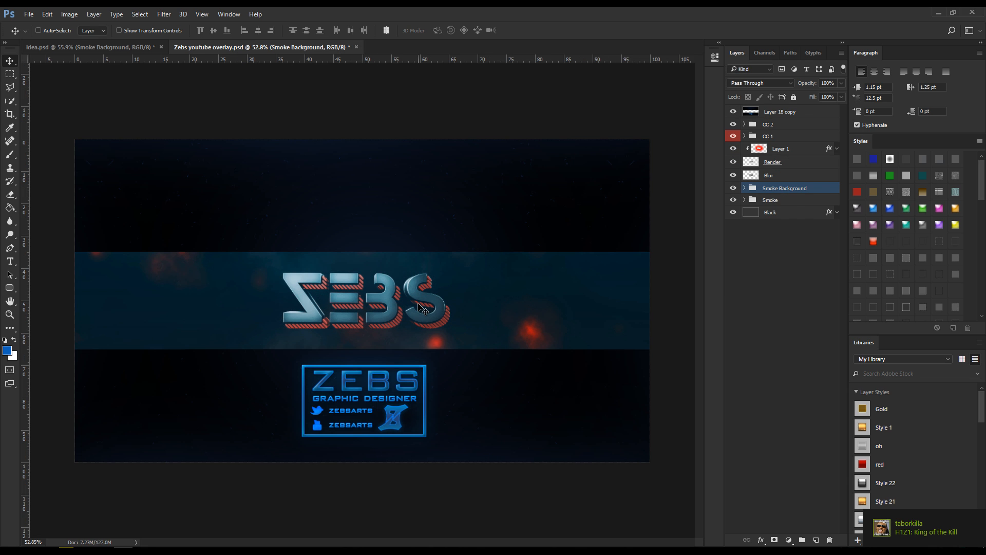
Move the 3 -Zebs copy 3 layer of the Smoke Background group down over the central strip's right end, centred at about X 1832, Y 596 px
{"action": "left_click", "coordinate": [744, 188]}
{"action": "left_click", "coordinate": [800, 204]}
{"action": "key", "text": "ctrl+t"}
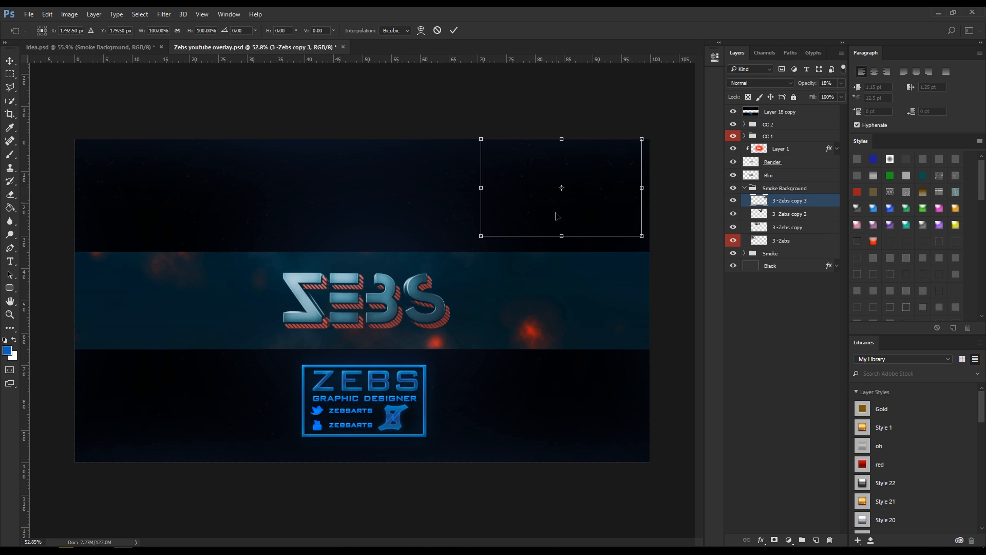
{"action": "left_click_drag", "start_coordinate": [559, 214], "coordinate": [565, 326]}
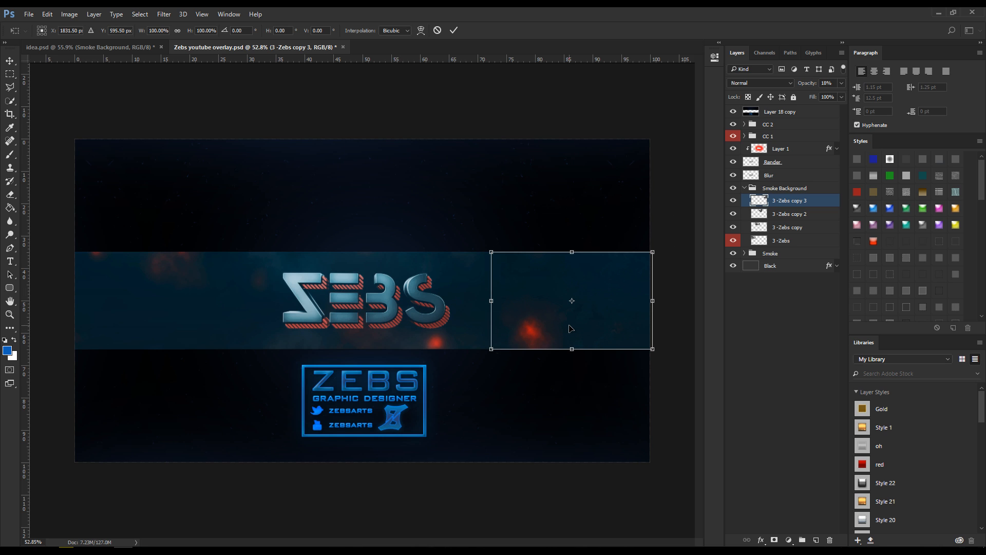
{"action": "left_click", "coordinate": [454, 30]}
Move the 3 -Zebs copy 2 smoke layer down onto the strip behind the text's right half, centred at about X 1291, Y 596 px
{"action": "left_click", "coordinate": [801, 214]}
{"action": "key", "text": "ctrl+t"}
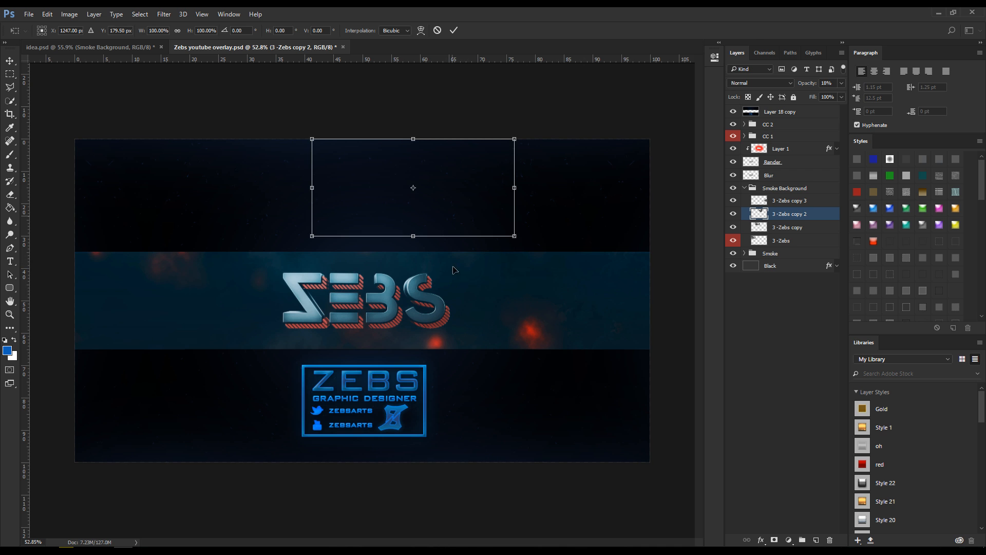
{"action": "left_click_drag", "start_coordinate": [451, 204], "coordinate": [464, 317]}
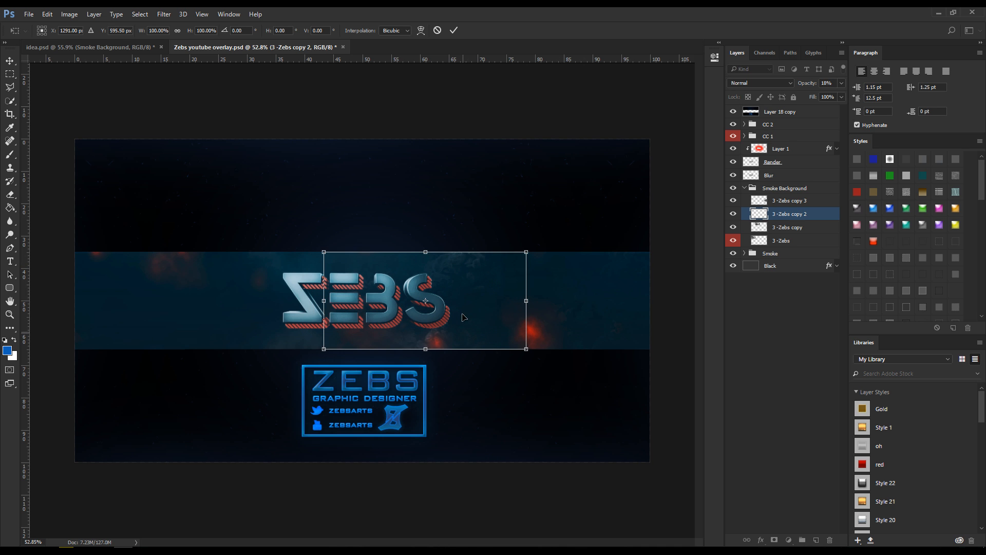
{"action": "left_click", "coordinate": [454, 30]}
{"action": "scroll", "coordinate": [528, 319], "scroll_direction": "up", "scroll_amount": 5}
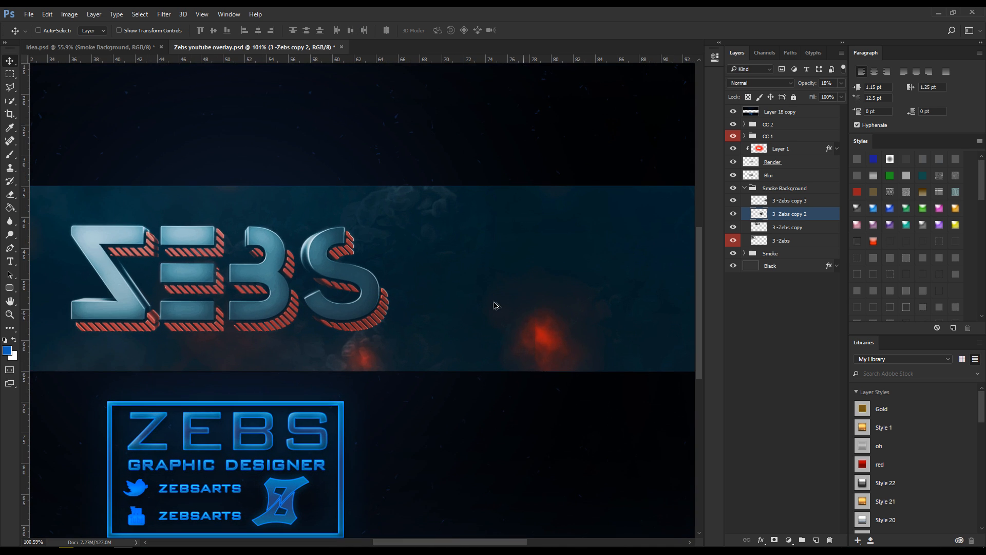
{"action": "scroll", "coordinate": [389, 241], "scroll_direction": "down", "scroll_amount": 1}
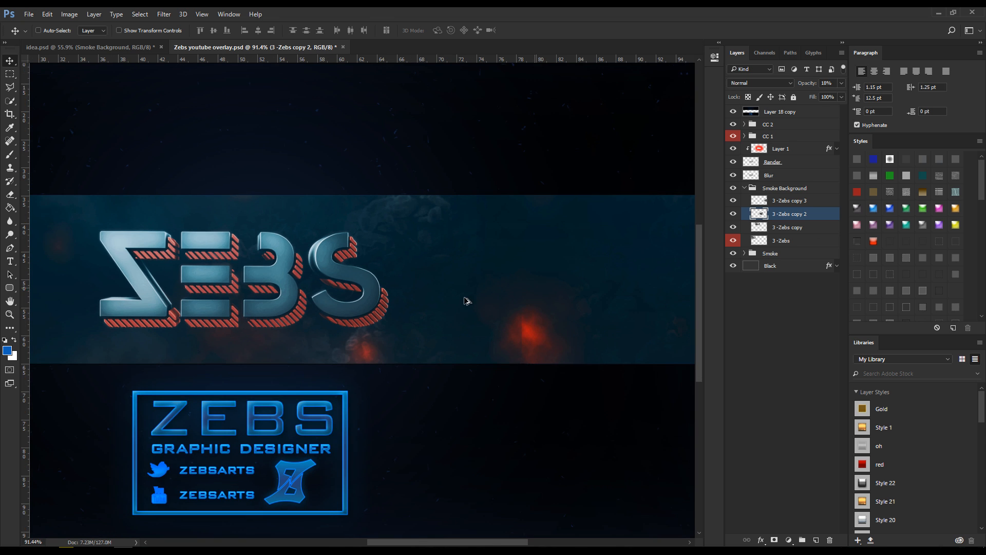
{"action": "scroll", "coordinate": [466, 301], "scroll_direction": "down", "scroll_amount": 3}
Move the 3 -Zebs copy smoke layer down onto the strip behind the text's left half, centred at about X 797, Y 596 px
{"action": "left_click", "coordinate": [787, 227]}
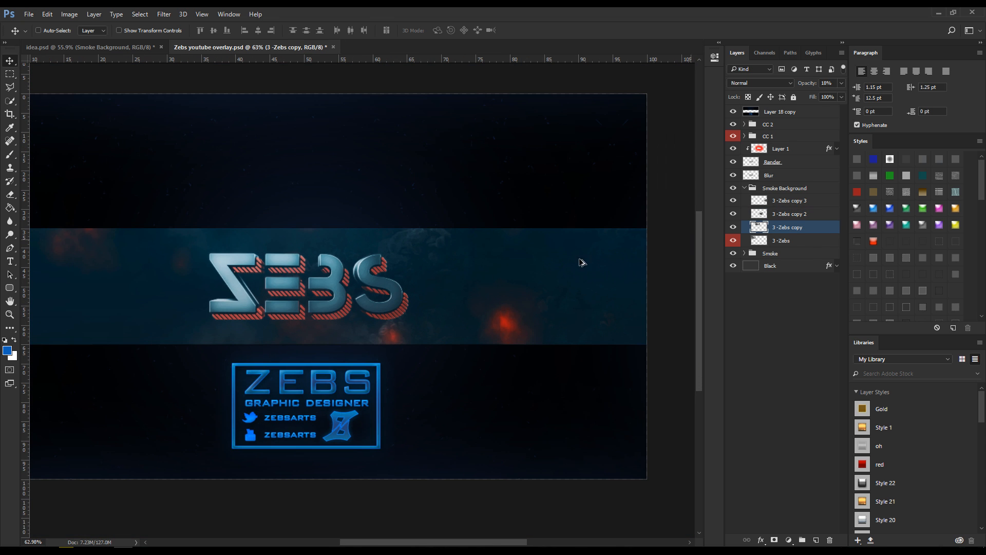
{"action": "scroll", "coordinate": [581, 262], "scroll_direction": "down", "scroll_amount": 3}
{"action": "scroll", "coordinate": [329, 295], "scroll_direction": "up", "scroll_amount": 1}
{"action": "key", "text": "ctrl+t"}
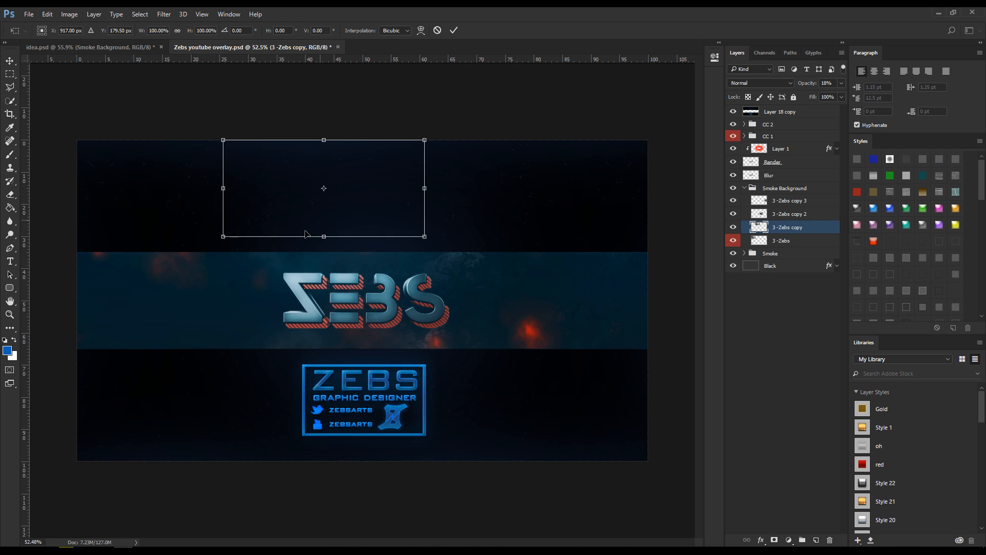
{"action": "left_click_drag", "start_coordinate": [293, 244], "coordinate": [263, 359]}
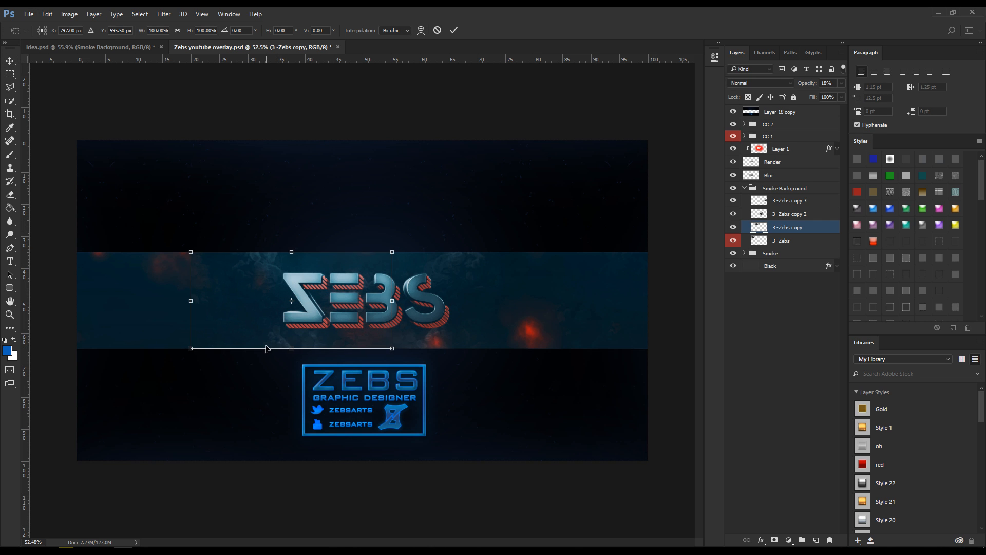
{"action": "left_click", "coordinate": [454, 29]}
Move the 3 -Zebs smoke layer down over the strip's left part, and open the shared opacity of all four smoke layers for editing
{"action": "left_click", "coordinate": [782, 241]}
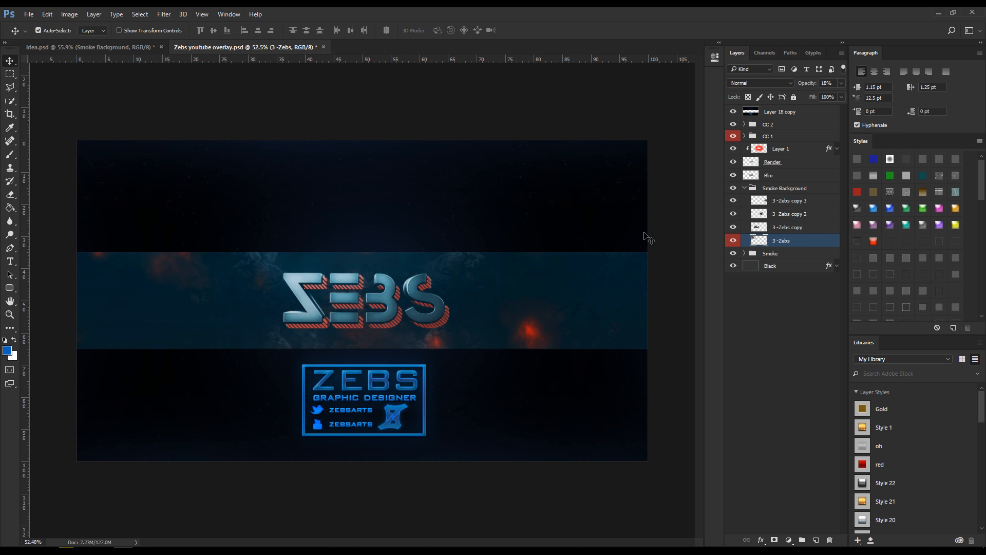
{"action": "key", "text": "ctrl+t"}
{"action": "left_click_drag", "start_coordinate": [238, 220], "coordinate": [236, 326]}
{"action": "left_click", "coordinate": [454, 30]}
{"action": "left_click", "coordinate": [798, 202]}
{"action": "left_click", "coordinate": [799, 241], "text": "shift"}
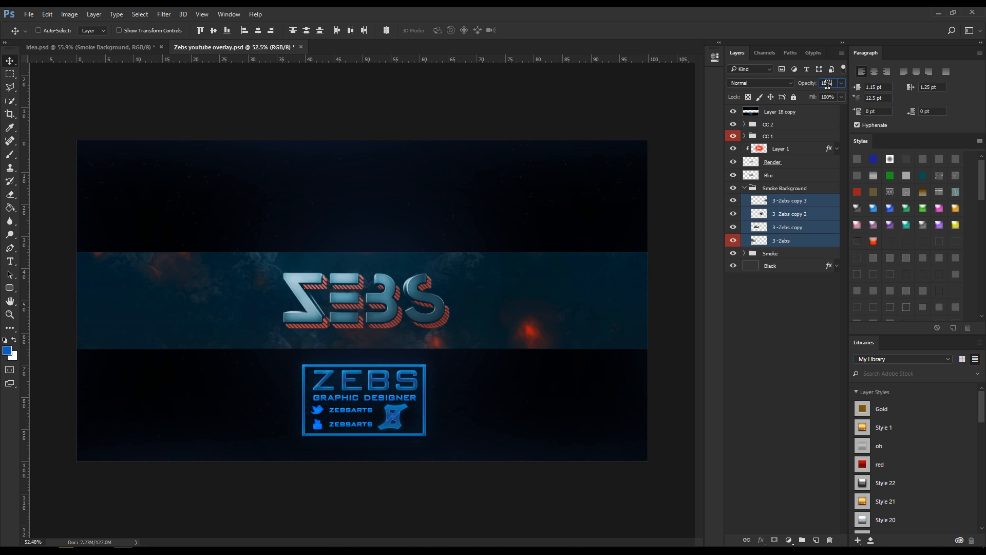
{"action": "left_click", "coordinate": [771, 305]}
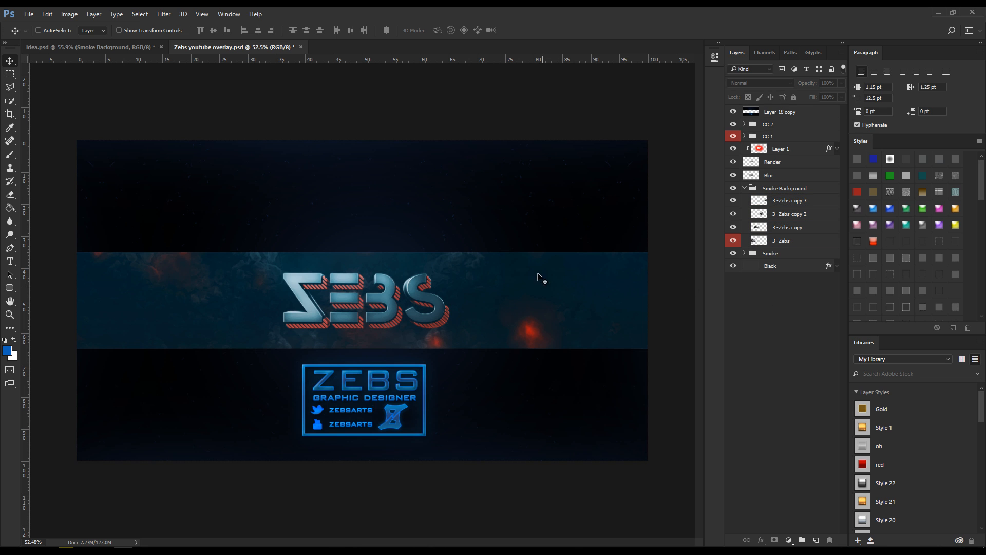
Duplicate the Flares group from idea.psd into Zebs youtube overlay.psd and return to that document
{"action": "left_click", "coordinate": [128, 48]}
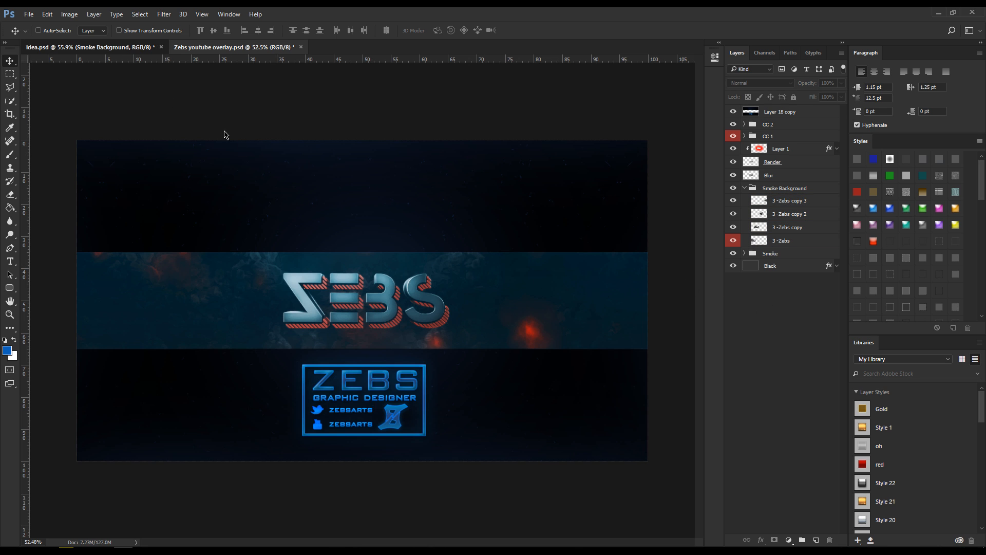
{"action": "left_click", "coordinate": [791, 256]}
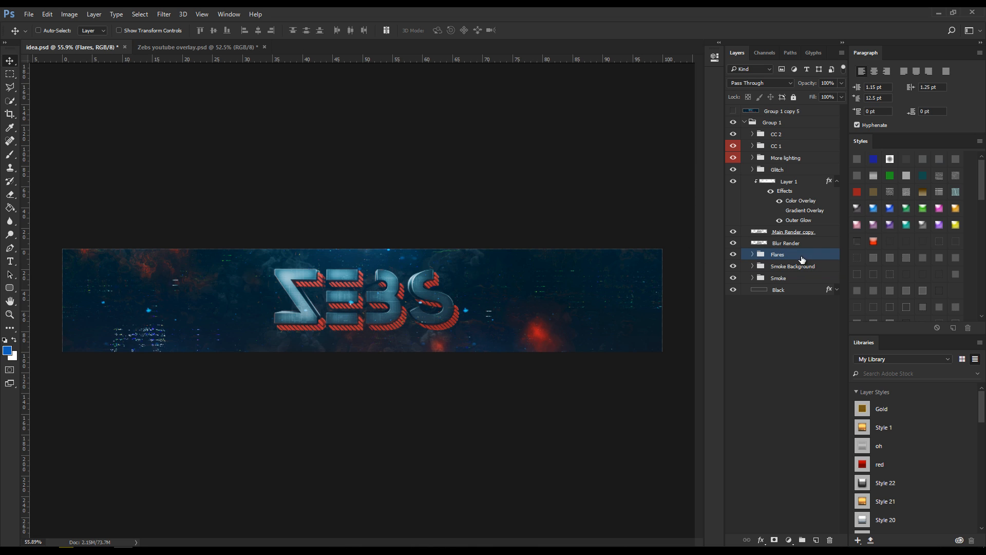
{"action": "left_click", "coordinate": [753, 255]}
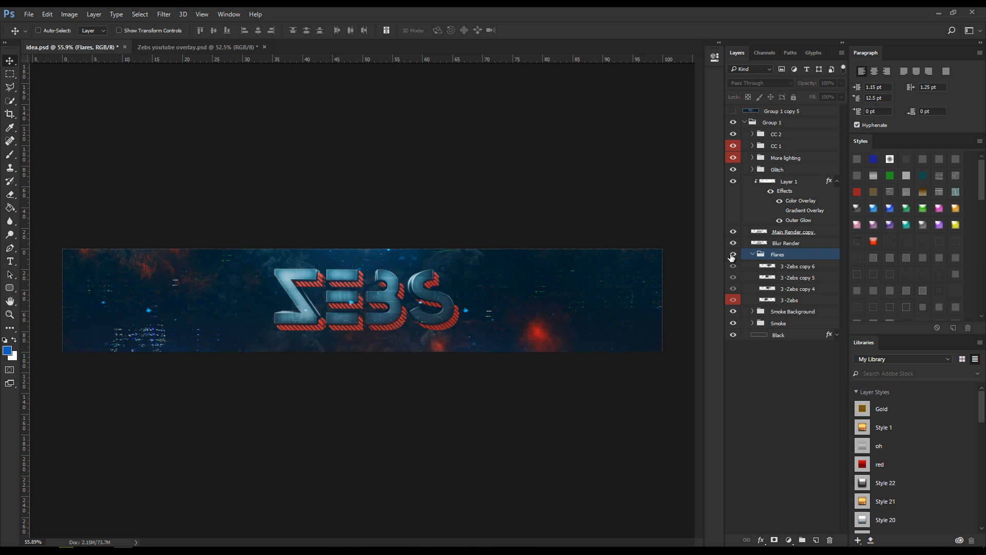
{"action": "left_click", "coordinate": [754, 255]}
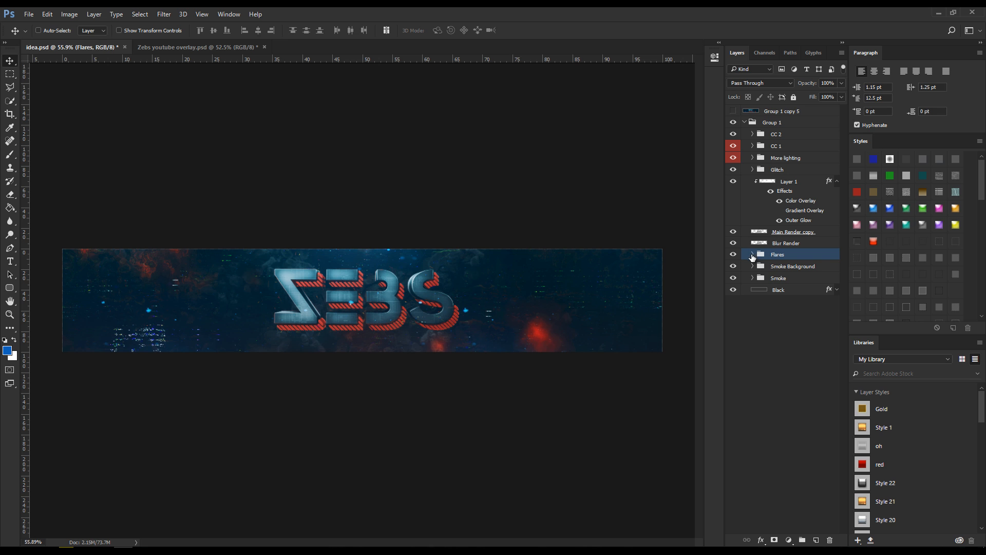
{"action": "right_click", "coordinate": [799, 261]}
{"action": "left_click", "coordinate": [809, 236]}
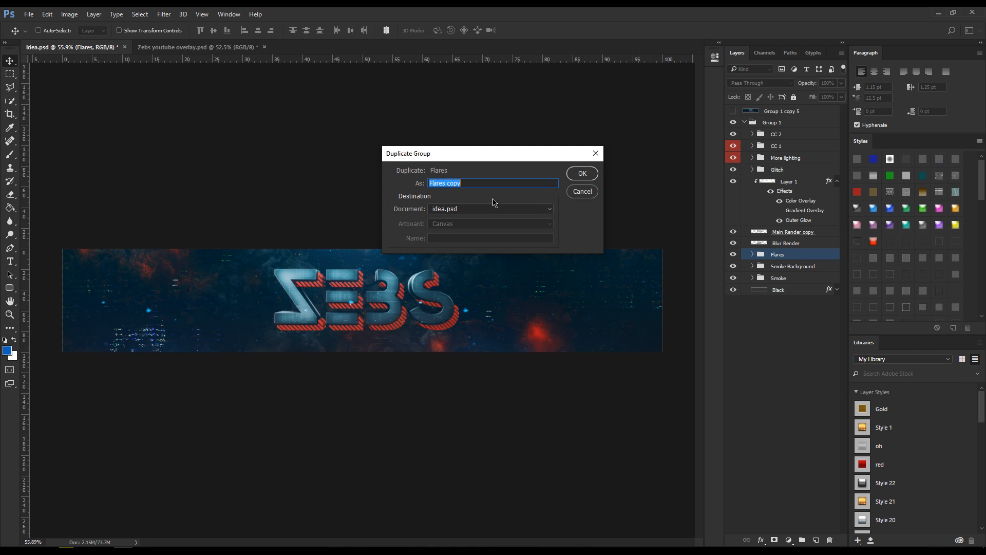
{"action": "left_click", "coordinate": [488, 209]}
{"action": "left_click", "coordinate": [466, 226]}
{"action": "left_click", "coordinate": [582, 173]}
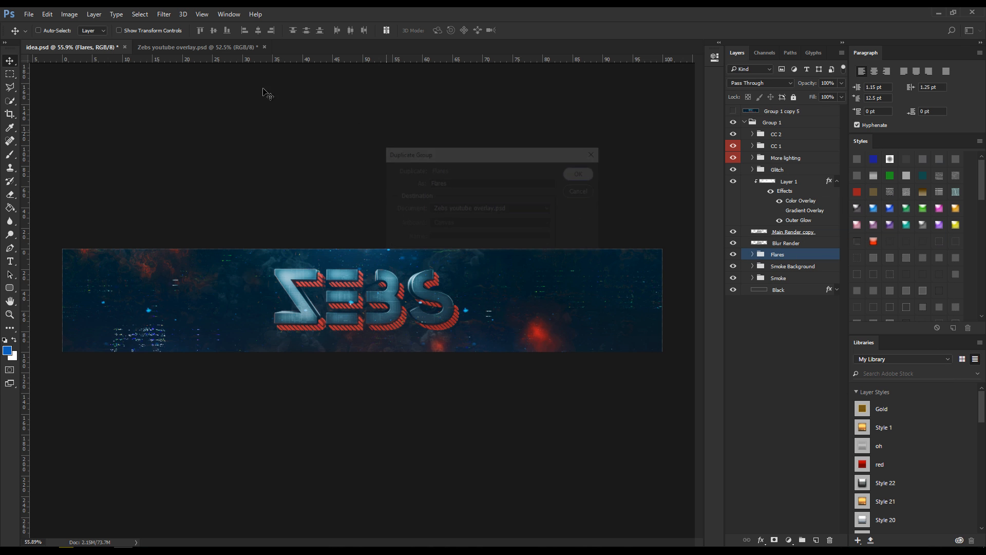
{"action": "left_click", "coordinate": [206, 47]}
Move the Flares group down over the text to about X 1227, Y 587 px, and place it between Blur and Smoke Background in the layer order
{"action": "key", "text": "ctrl+t"}
{"action": "left_click_drag", "start_coordinate": [427, 199], "coordinate": [440, 317]}
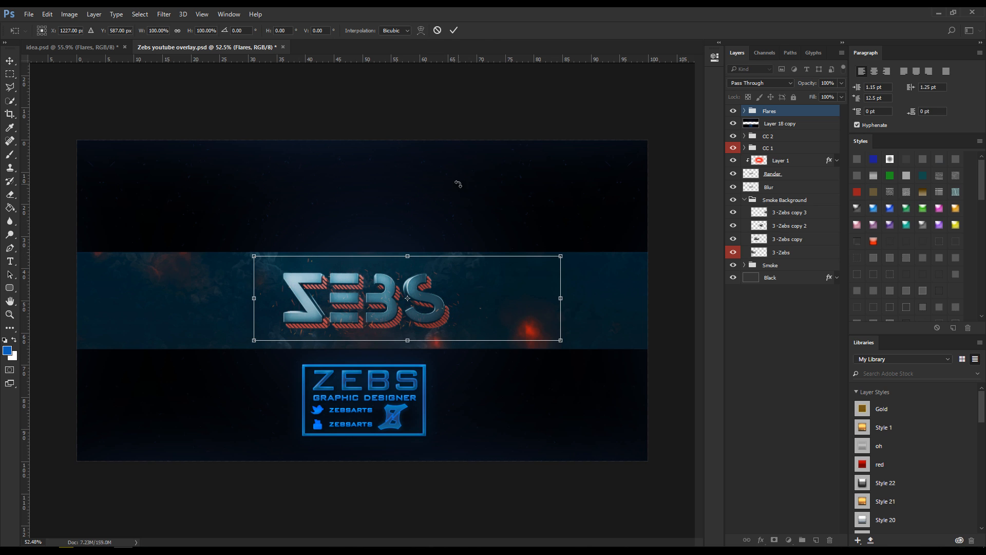
{"action": "left_click", "coordinate": [454, 31]}
{"action": "left_click_drag", "start_coordinate": [791, 115], "coordinate": [795, 195]}
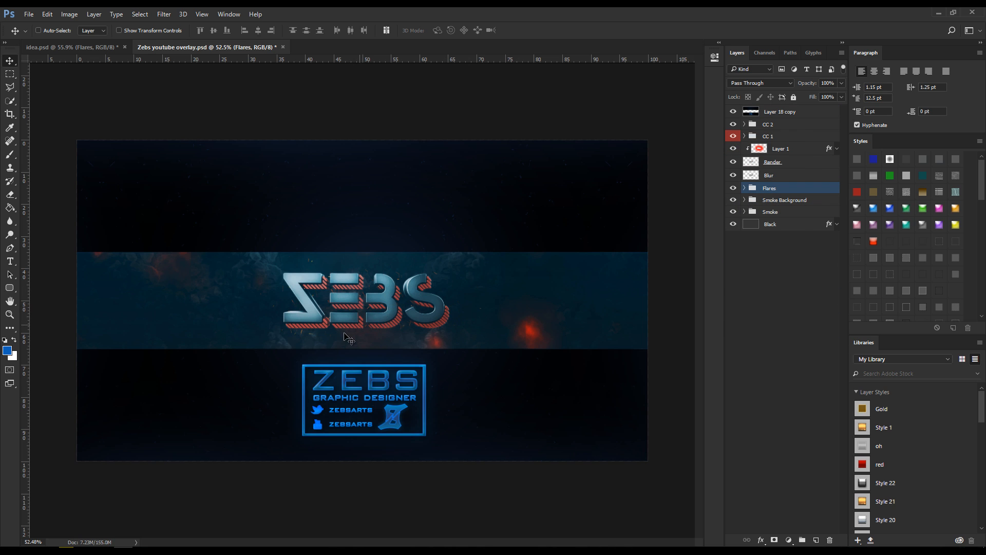
{"action": "scroll", "coordinate": [271, 334], "scroll_direction": "up", "scroll_amount": 4}
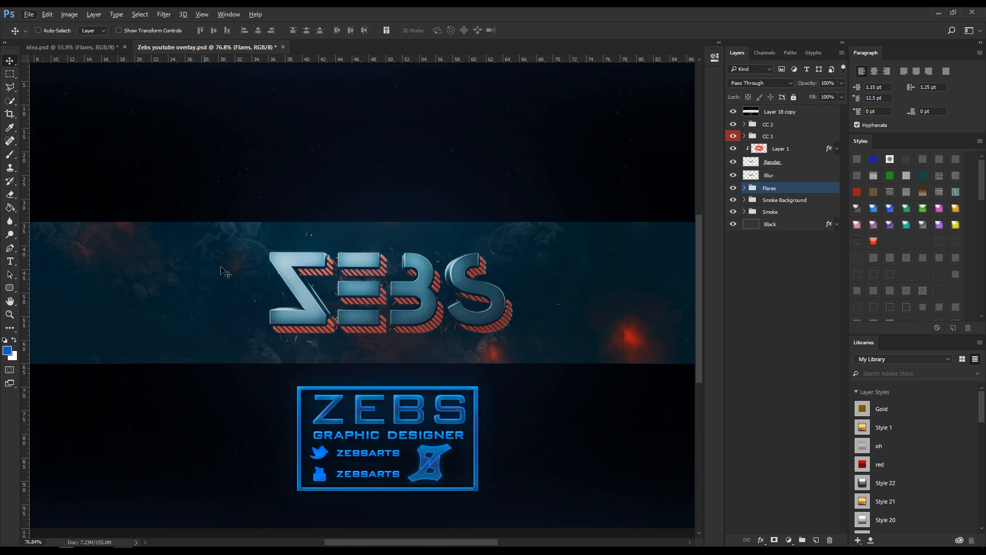
{"action": "scroll", "coordinate": [391, 363], "scroll_direction": "down", "scroll_amount": 3}
{"action": "scroll", "coordinate": [383, 358], "scroll_direction": "up", "scroll_amount": 1}
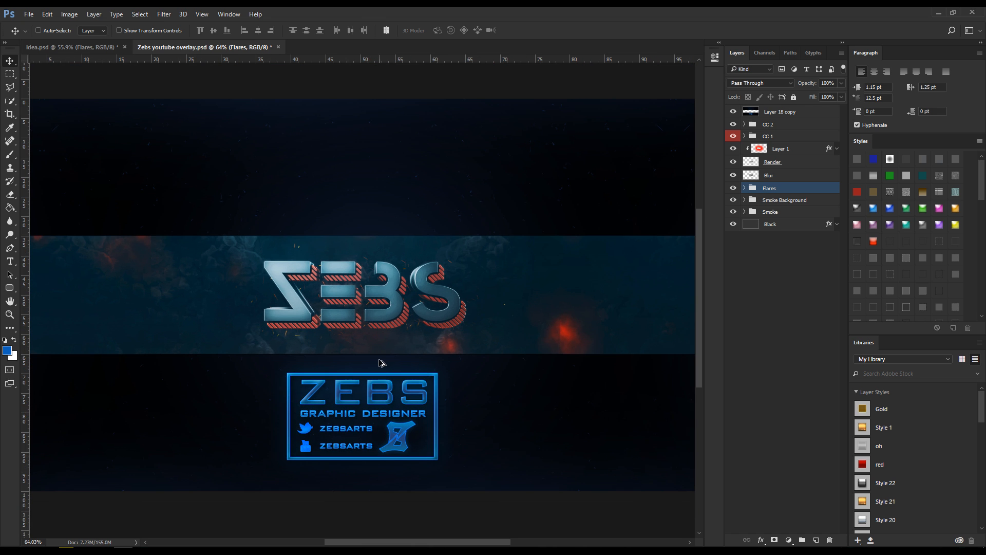
{"action": "scroll", "coordinate": [376, 358], "scroll_direction": "down", "scroll_amount": 1}
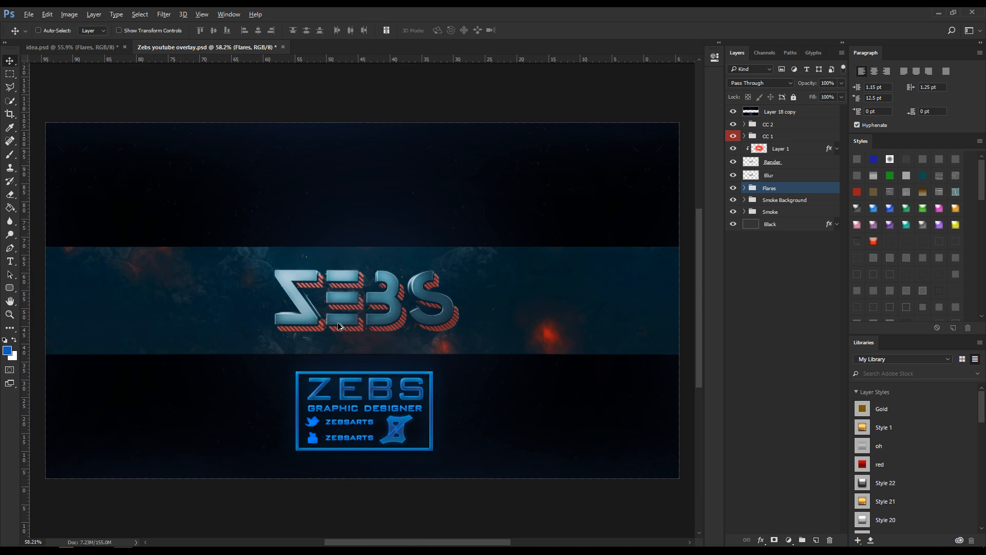
Duplicate the Glitch group from idea.psd into Zebs youtube overlay.psd and return to that document
{"action": "left_click", "coordinate": [83, 47]}
{"action": "left_click", "coordinate": [762, 245]}
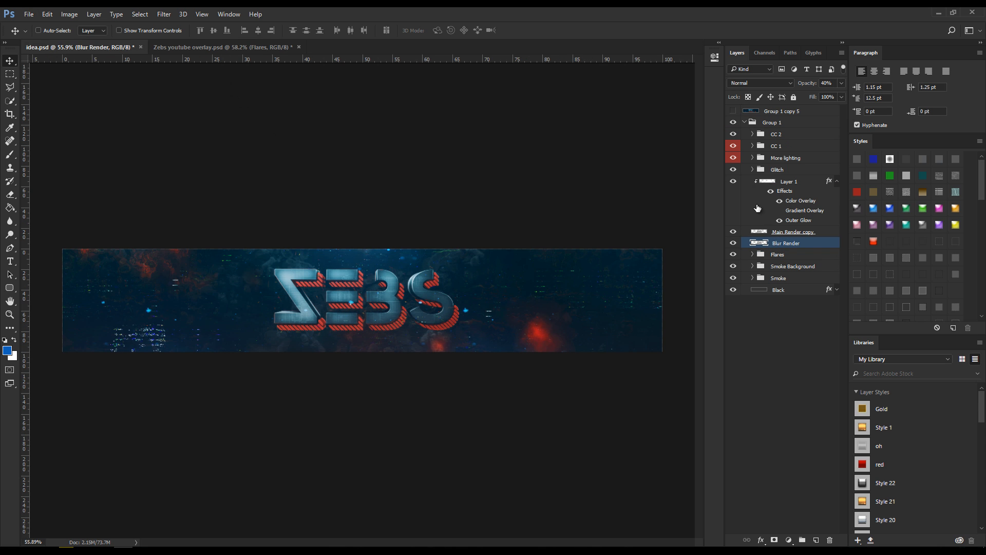
{"action": "left_click", "coordinate": [772, 173]}
{"action": "right_click", "coordinate": [792, 172]}
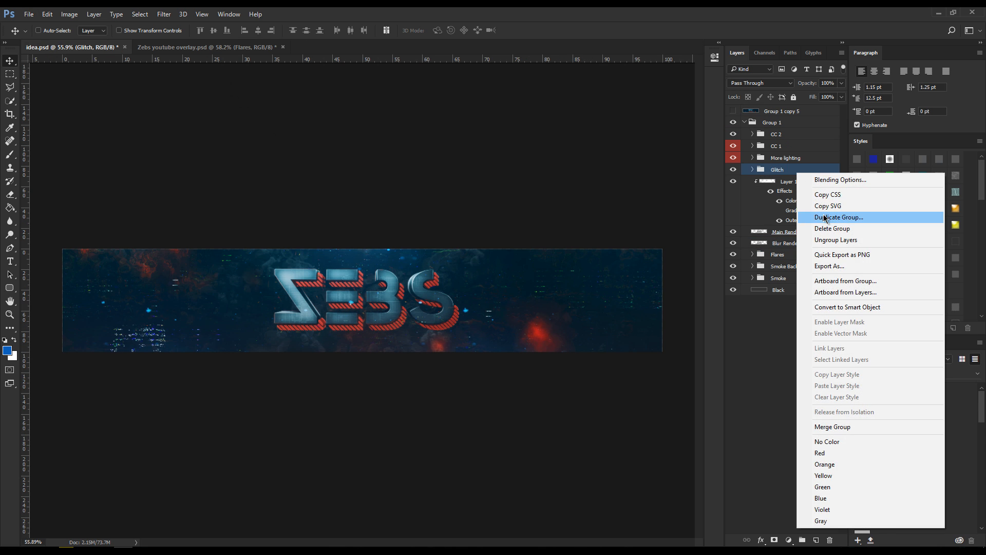
{"action": "left_click", "coordinate": [822, 217]}
{"action": "left_click", "coordinate": [492, 209]}
{"action": "left_click", "coordinate": [468, 227]}
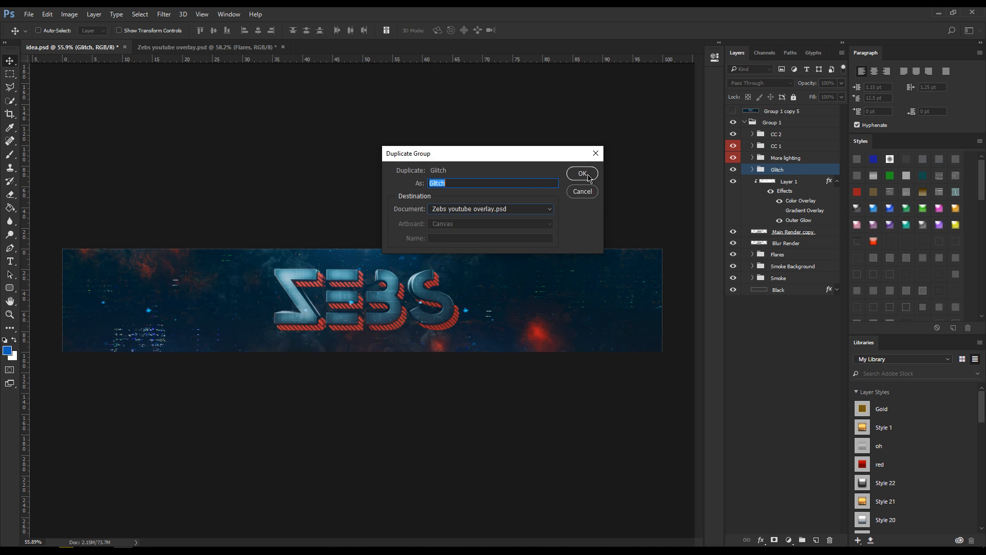
{"action": "key", "text": "Return"}
{"action": "left_click", "coordinate": [199, 48]}
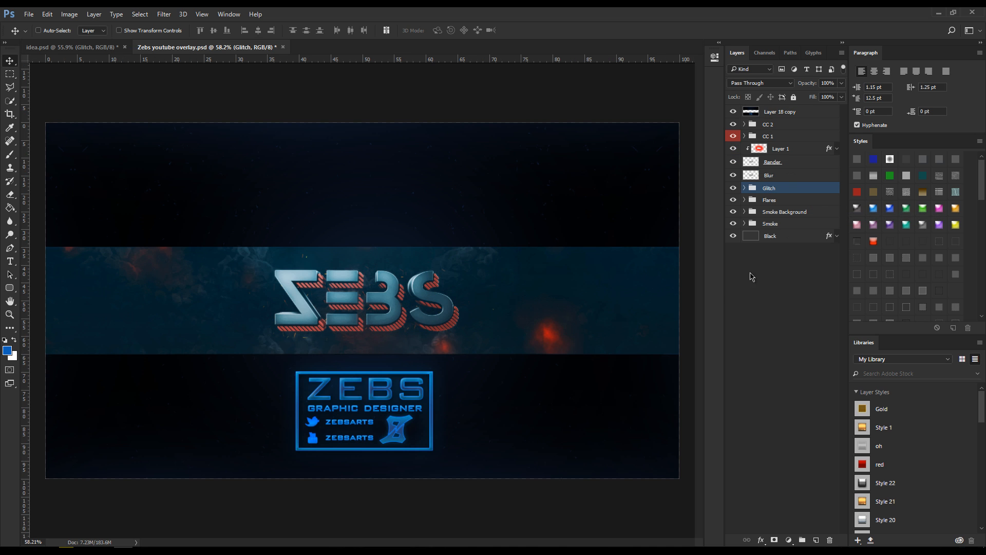
Move the uppermost 2 -Zebs layer of the Glitch group down over the central strip
{"action": "left_click", "coordinate": [744, 188]}
{"action": "left_click", "coordinate": [759, 204]}
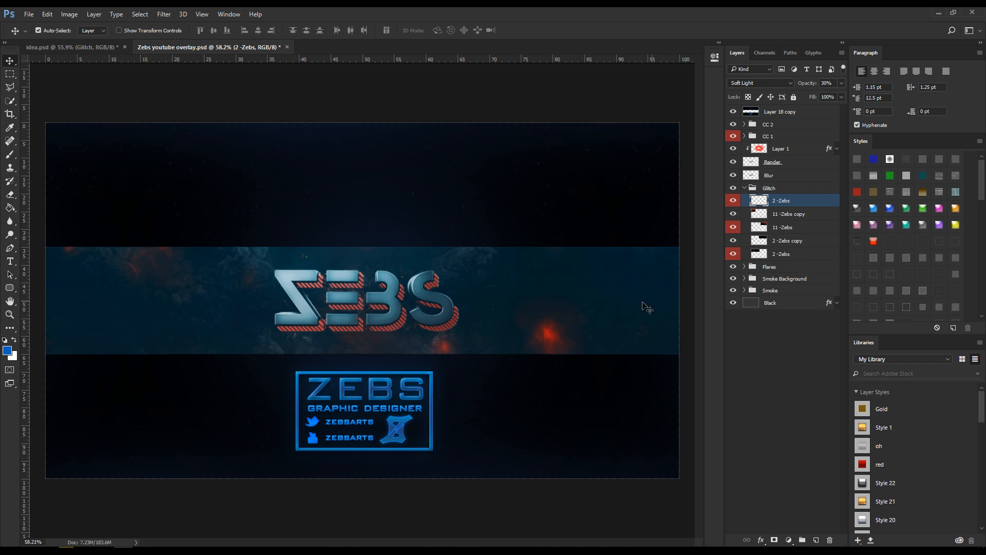
{"action": "key", "text": "ctrl+t"}
{"action": "left_click_drag", "start_coordinate": [409, 271], "coordinate": [430, 333]}
{"action": "left_click", "coordinate": [453, 30]}
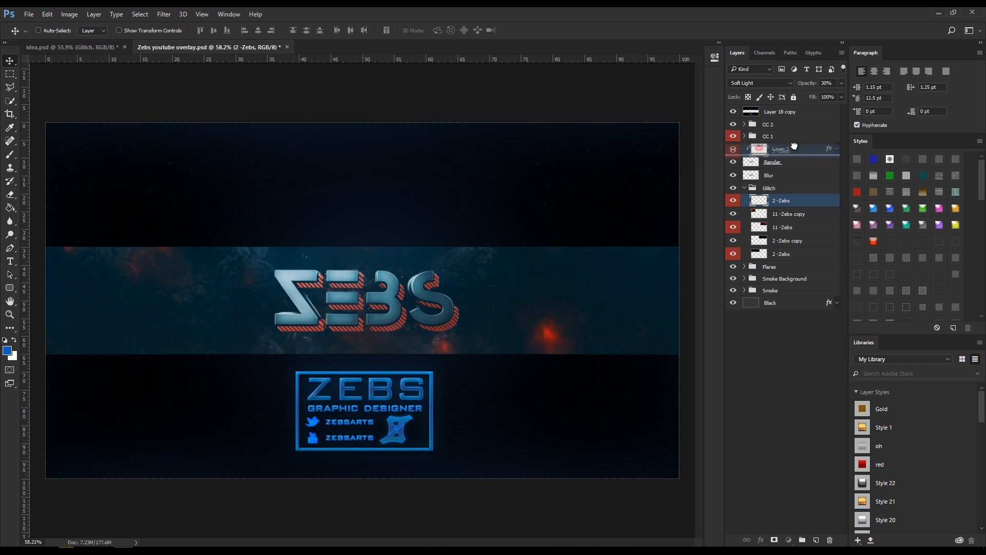
Move the Glitch group above Layer 1, directly below CC 1, and show its layers
{"action": "left_click", "coordinate": [744, 189]}
{"action": "left_click_drag", "start_coordinate": [744, 189], "coordinate": [747, 149]}
{"action": "left_click", "coordinate": [745, 149]}
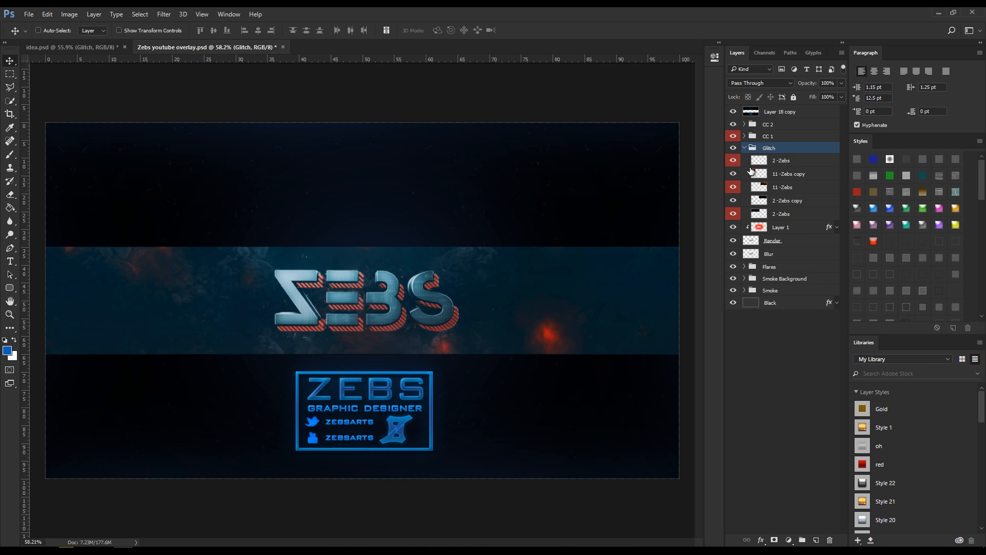
Examine the 3D Zebs text and the effect of the uppermost 2 -Zebs glitch layer close up
{"action": "left_click", "coordinate": [733, 162]}
{"action": "scroll", "coordinate": [401, 309], "scroll_direction": "up", "scroll_amount": 8}
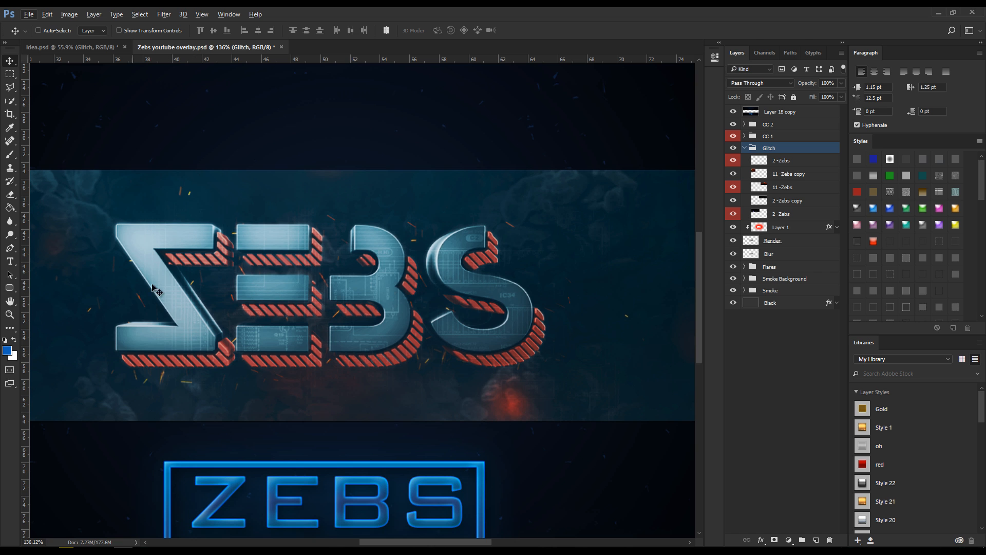
{"action": "scroll", "coordinate": [303, 296], "scroll_direction": "down", "scroll_amount": 3}
{"action": "scroll", "coordinate": [332, 327], "scroll_direction": "up", "scroll_amount": 1}
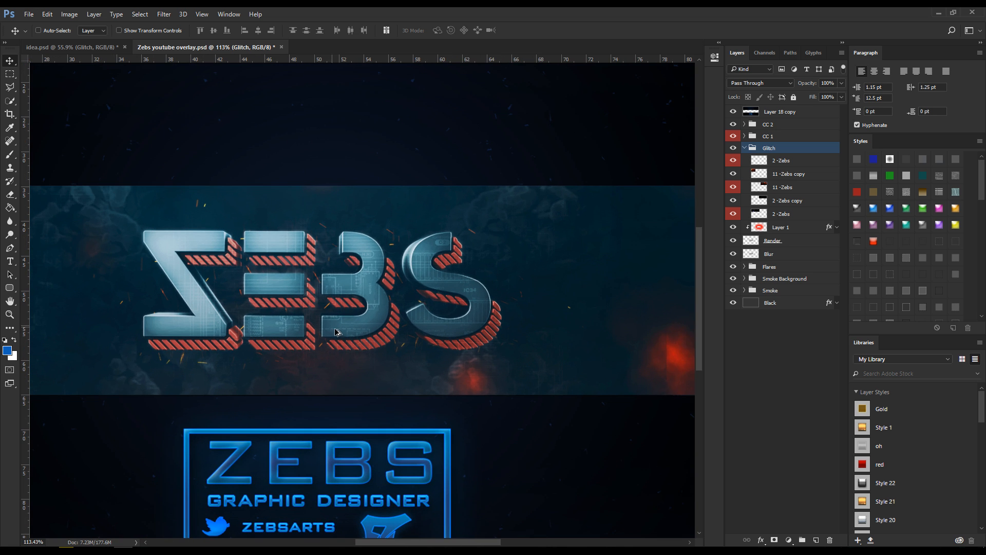
{"action": "scroll", "coordinate": [339, 339], "scroll_direction": "down", "scroll_amount": 4}
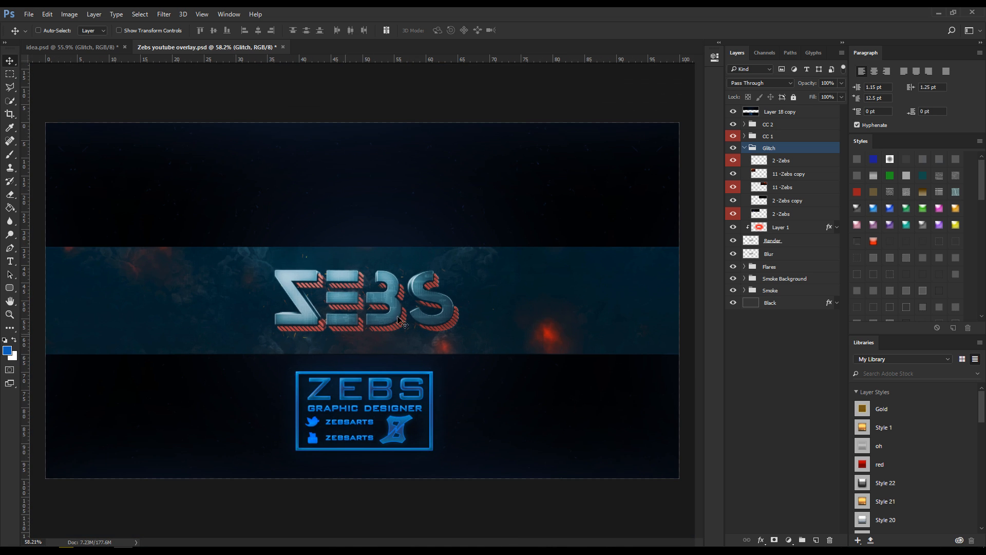
{"action": "left_click", "coordinate": [762, 164]}
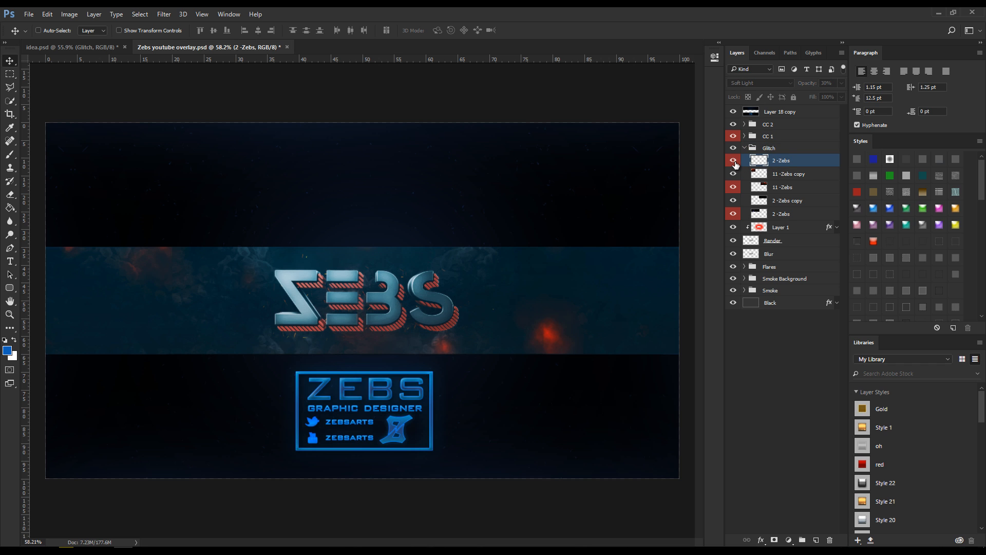
Move the 11 -Zebs copy layer of the Glitch group down over the left end of the central strip
{"action": "left_click", "coordinate": [799, 174]}
{"action": "key", "text": "ctrl+t"}
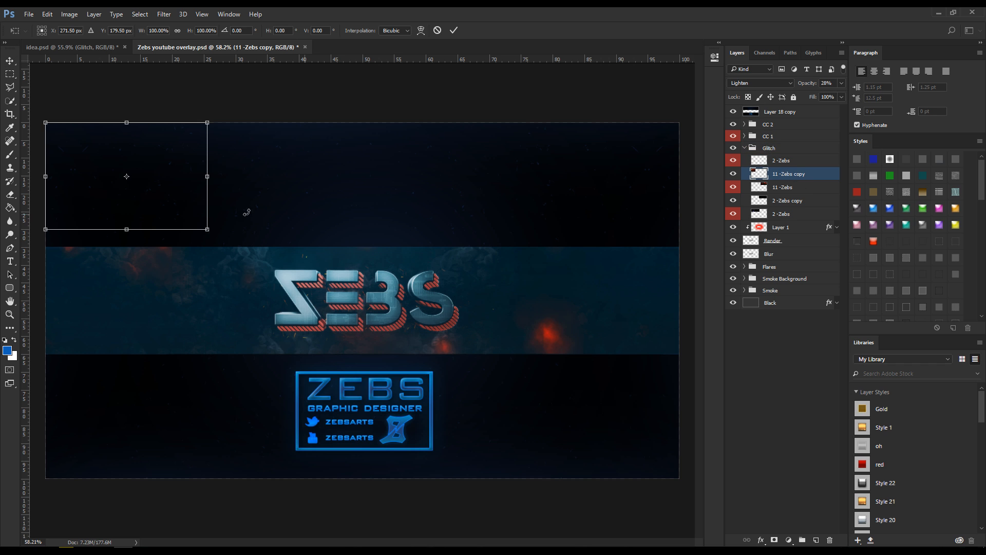
{"action": "left_click_drag", "start_coordinate": [168, 205], "coordinate": [162, 328]}
{"action": "left_click", "coordinate": [454, 30]}
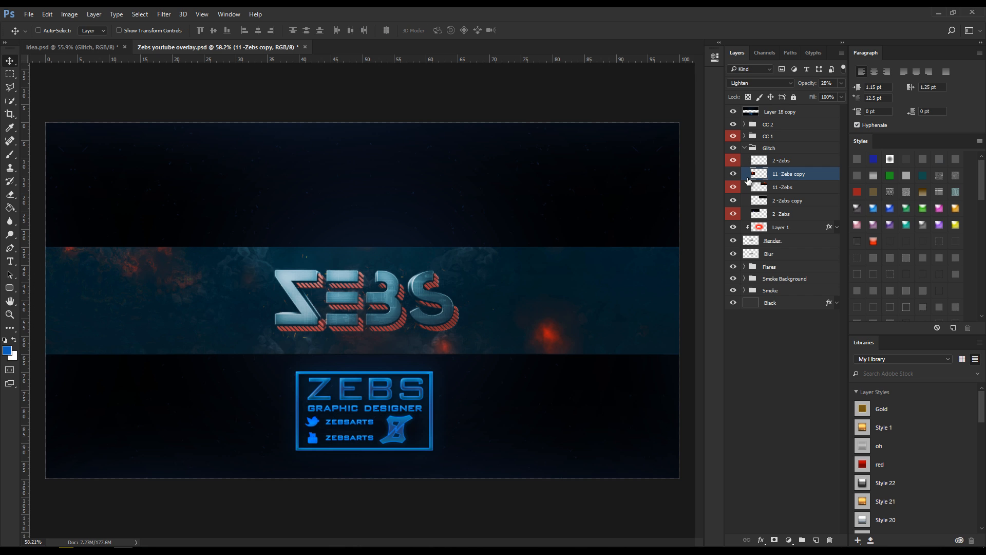
Move the 11 -Zebs layer of the Glitch group down over the right part of the central strip
{"action": "left_click", "coordinate": [792, 188]}
{"action": "key", "text": "ctrl+t"}
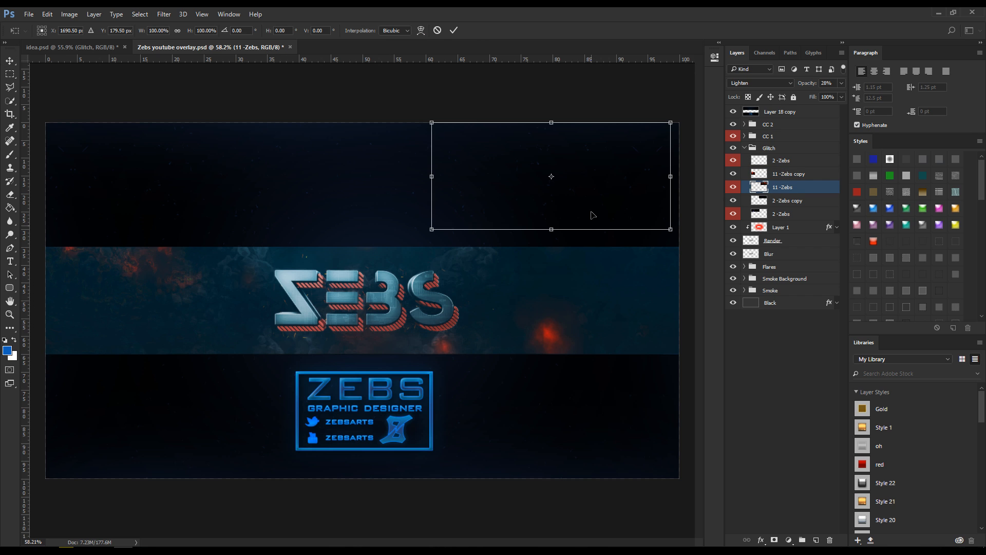
{"action": "left_click_drag", "start_coordinate": [591, 211], "coordinate": [606, 334]}
{"action": "left_click", "coordinate": [454, 30]}
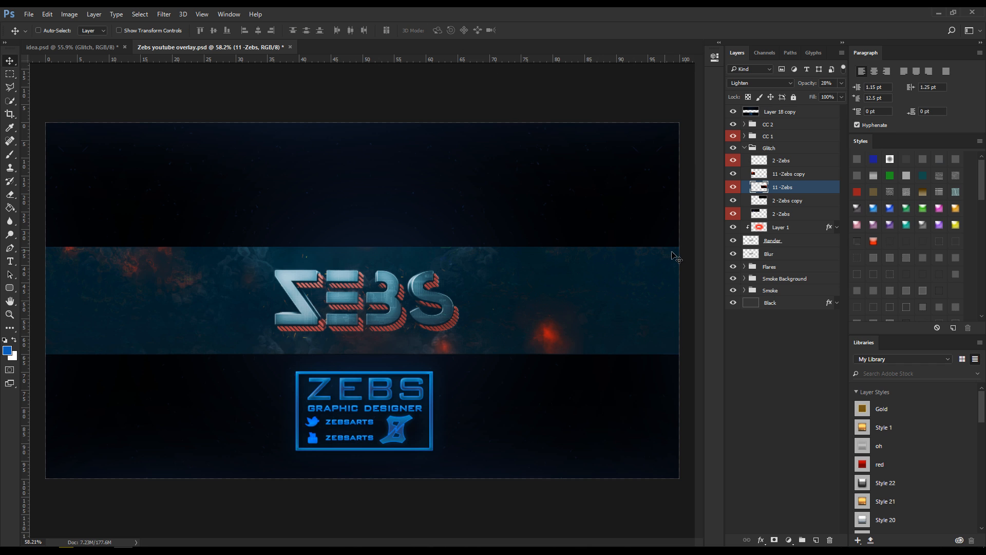
Move the 2 -Zebs copy layer of the Glitch group down over the central strip to X 1608, Y 587.5 px
{"action": "left_click", "coordinate": [779, 203]}
{"action": "key", "text": "ctrl+t"}
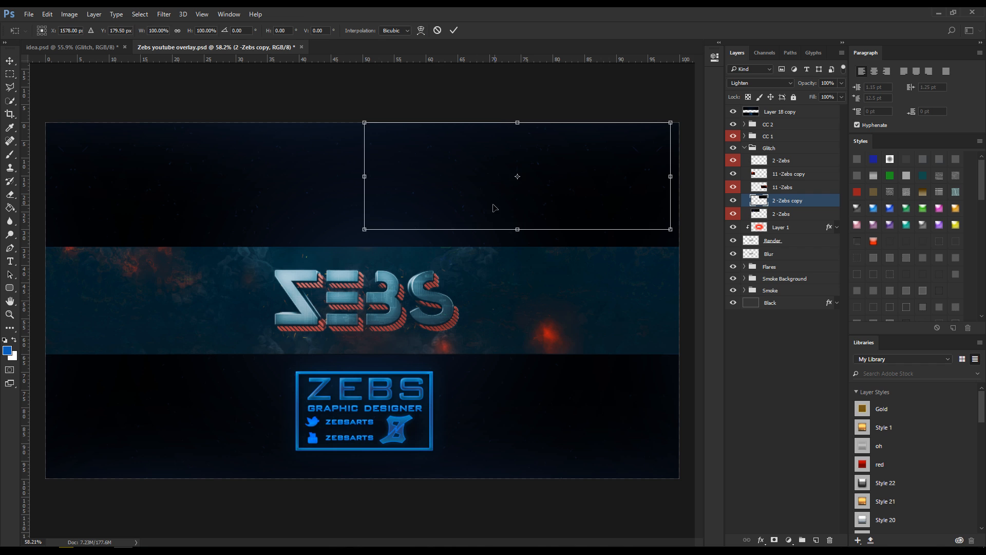
{"action": "left_click_drag", "start_coordinate": [494, 228], "coordinate": [503, 333]}
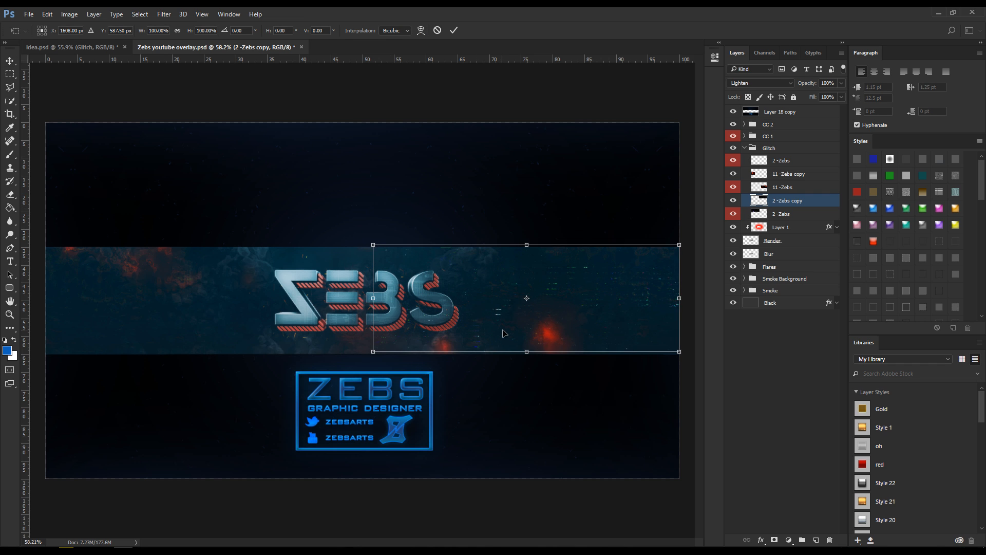
{"action": "left_click", "coordinate": [453, 31]}
Move the lowest 2 -Zebs layer down over the central strip to X 563.5, Y 595.5 px, and collapse the Glitch group
{"action": "left_click", "coordinate": [810, 216]}
{"action": "key", "text": "ctrl+t"}
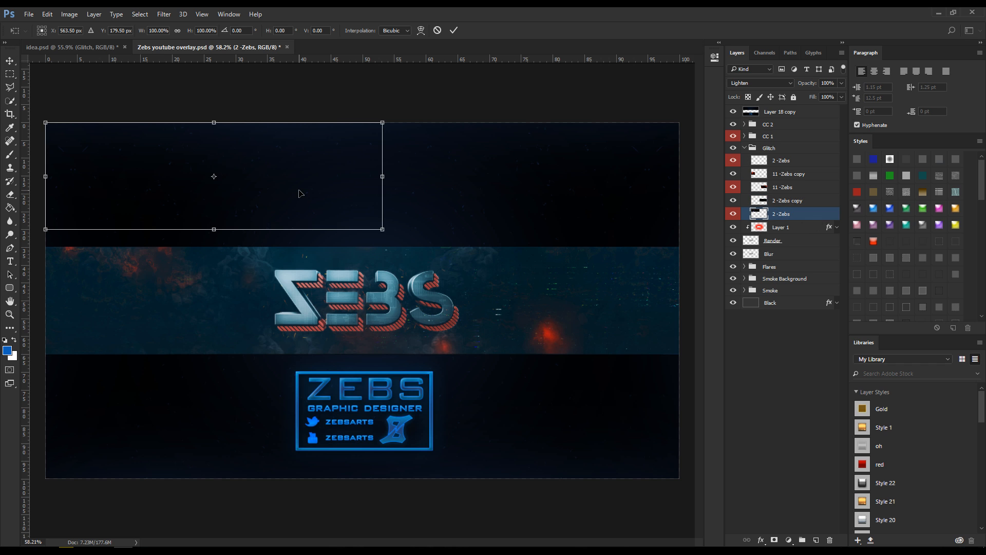
{"action": "left_click_drag", "start_coordinate": [296, 201], "coordinate": [298, 313]}
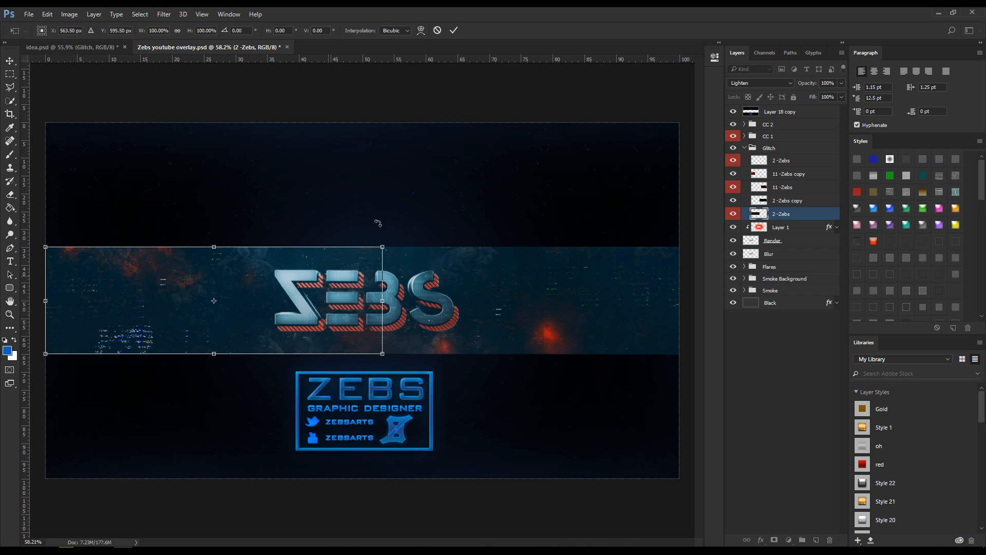
{"action": "left_click", "coordinate": [454, 31]}
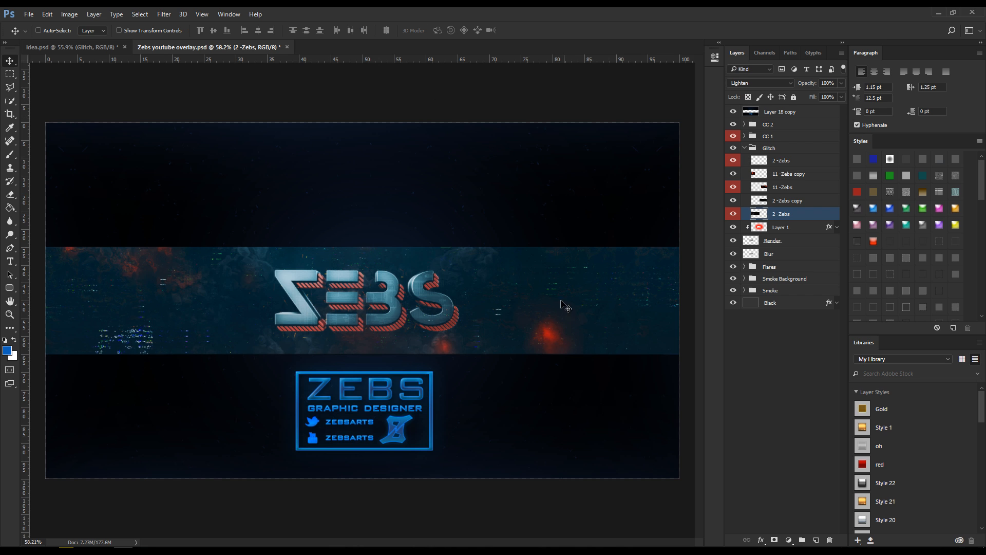
{"action": "scroll", "coordinate": [114, 334], "scroll_direction": "up", "scroll_amount": 1}
{"action": "scroll", "coordinate": [114, 335], "scroll_direction": "up", "scroll_amount": 1}
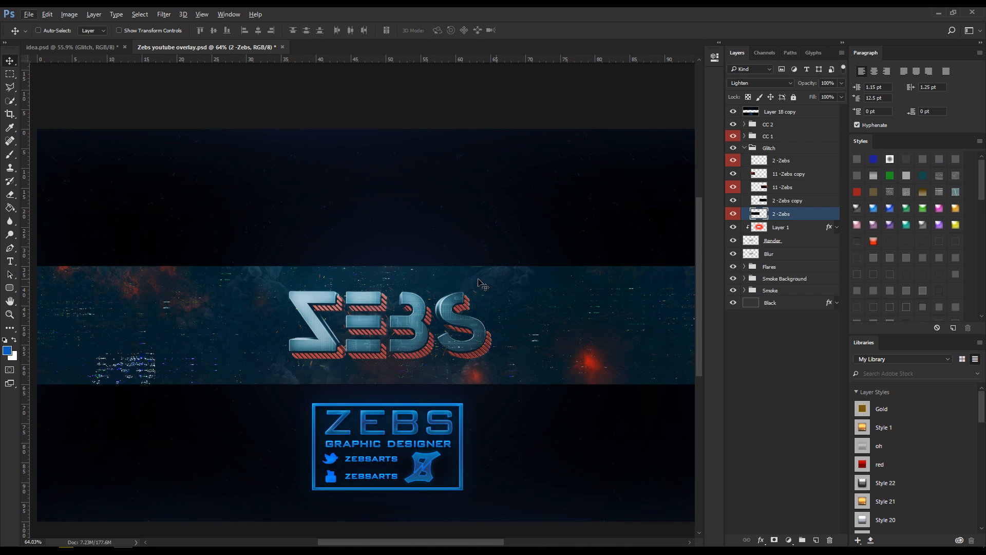
{"action": "scroll", "coordinate": [143, 384], "scroll_direction": "up", "scroll_amount": 2}
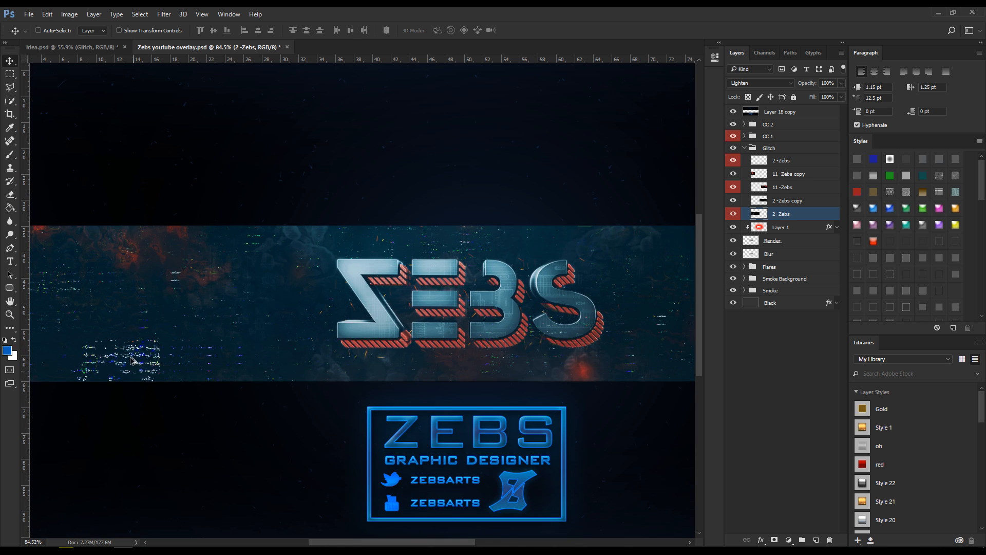
{"action": "key", "text": "ctrl+0"}
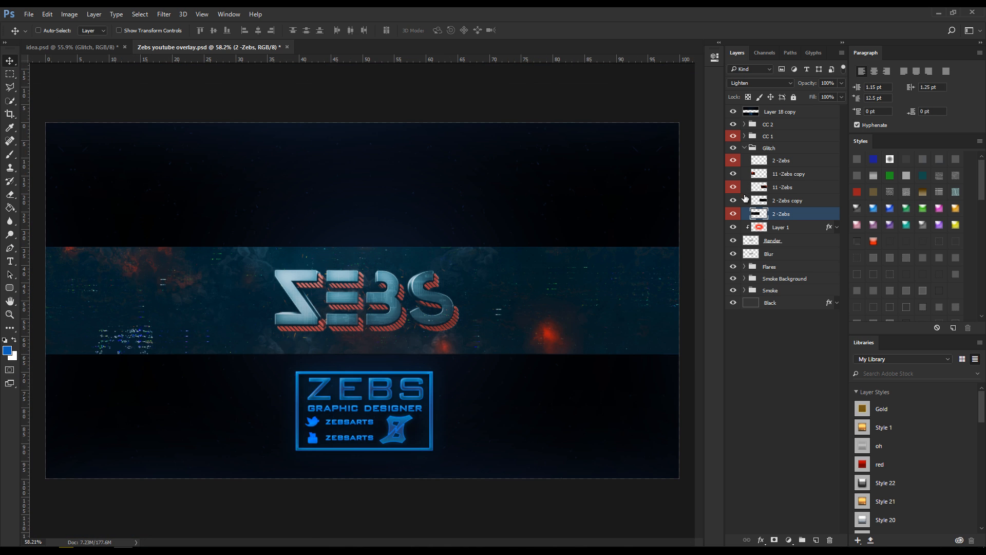
{"action": "left_click", "coordinate": [747, 148]}
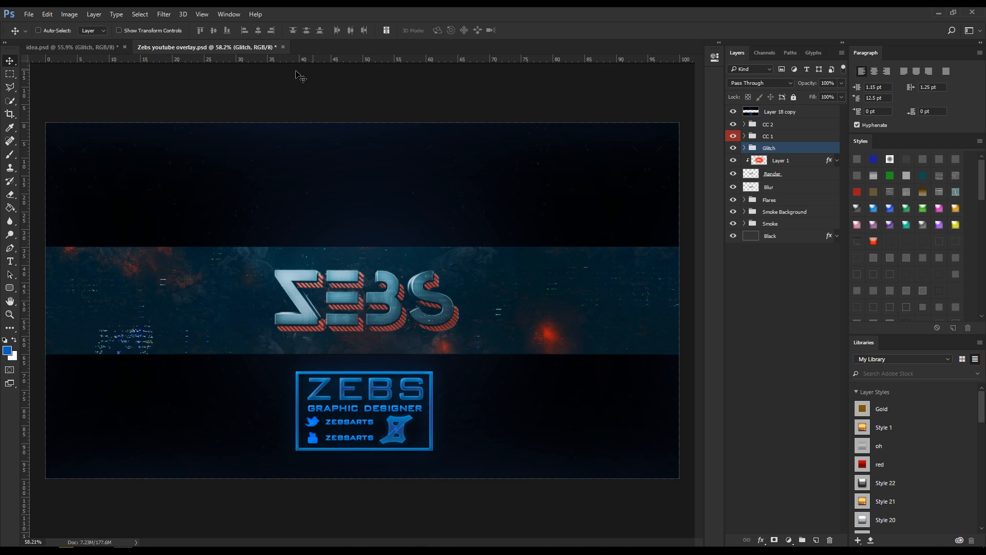
Duplicate the More lighting group from idea.psd into Zebs youtube overlay.psd and return to that document
{"action": "left_click", "coordinate": [67, 47]}
{"action": "left_click", "coordinate": [770, 159]}
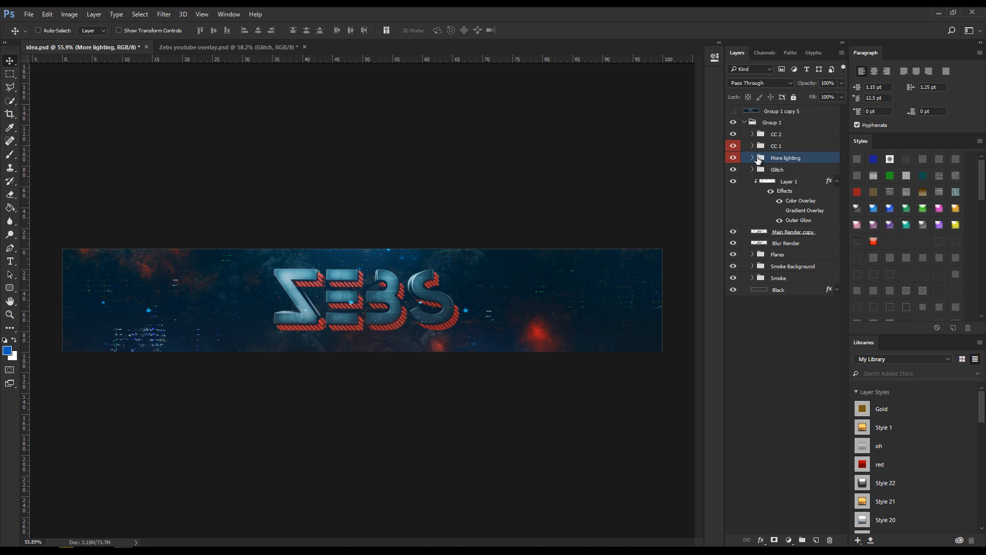
{"action": "right_click", "coordinate": [794, 159]}
{"action": "left_click", "coordinate": [817, 204]}
{"action": "left_click", "coordinate": [490, 208]}
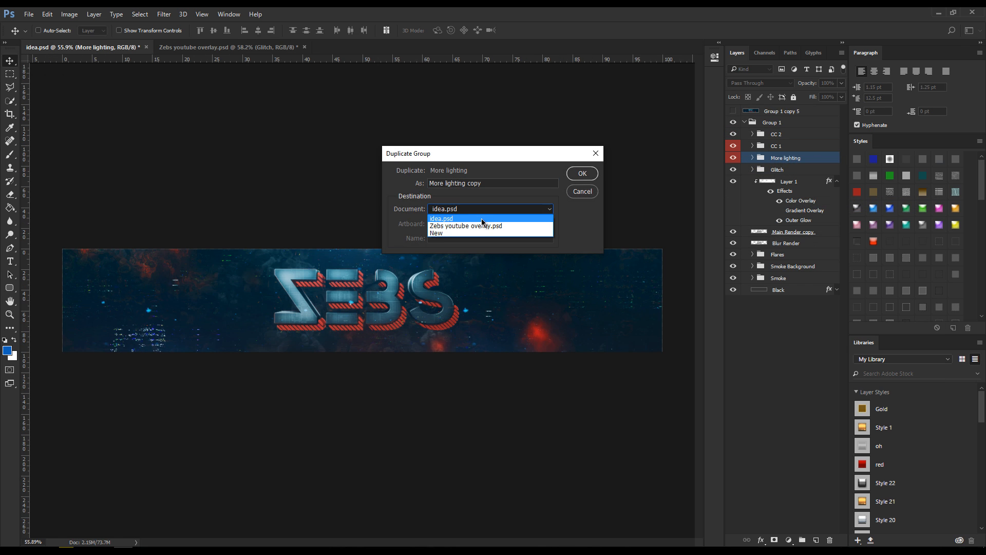
{"action": "left_click", "coordinate": [489, 223]}
{"action": "key", "text": "Return"}
{"action": "left_click", "coordinate": [221, 47]}
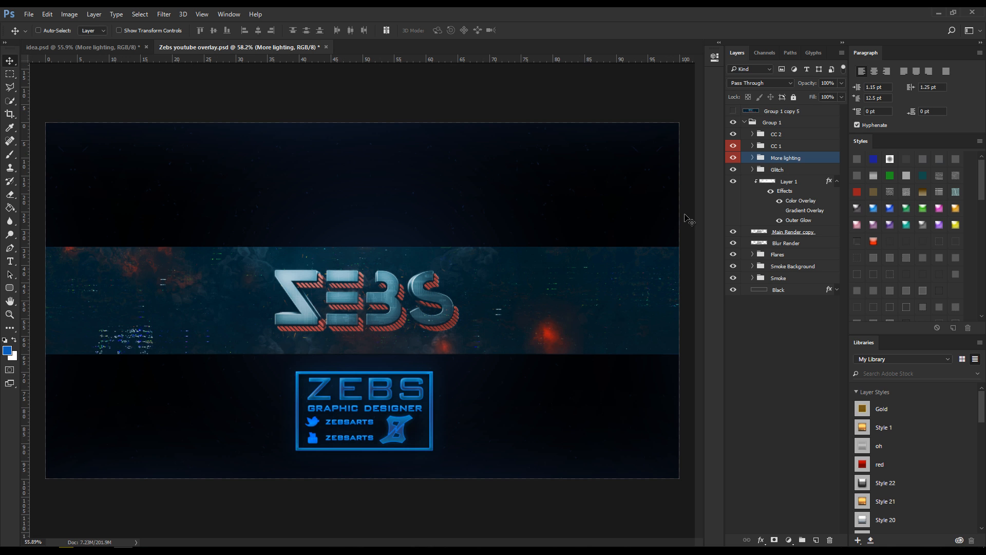
Show the layers of the More lighting group and move 7 -Zebs copy onto the central strip at X 1429, Y 609.5 px
{"action": "left_click", "coordinate": [744, 148]}
{"action": "left_click", "coordinate": [788, 174]}
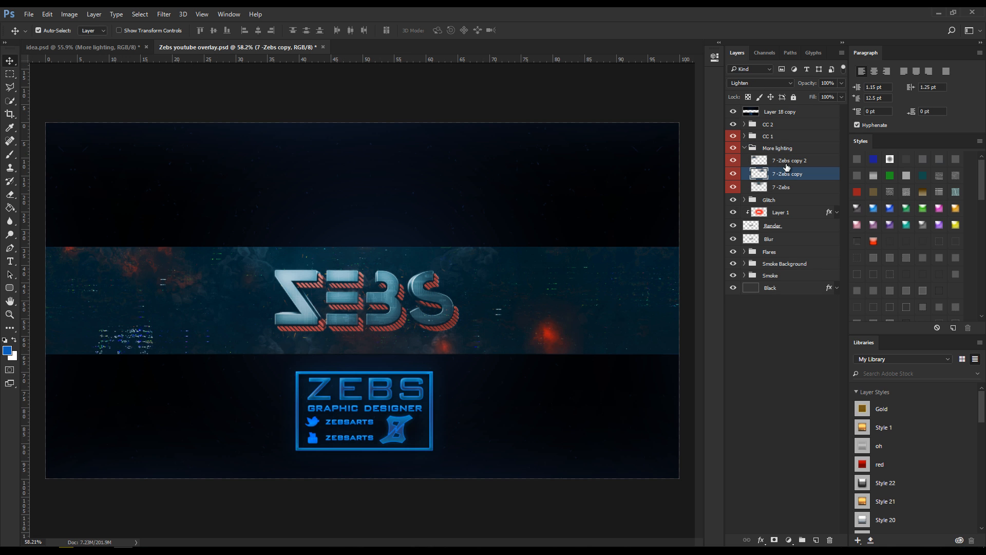
{"action": "key", "text": "ctrl+t"}
{"action": "left_click_drag", "start_coordinate": [415, 325], "coordinate": [434, 339]}
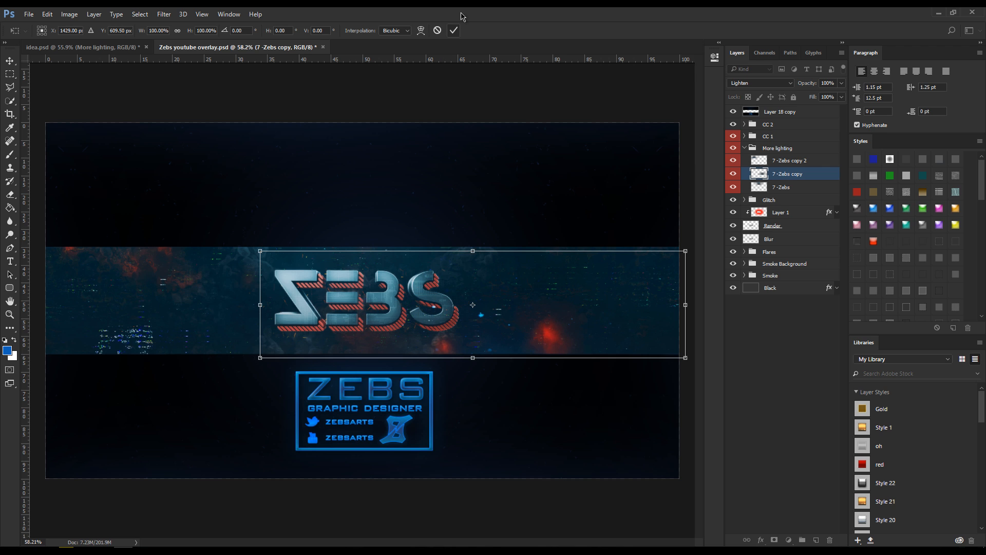
{"action": "left_click", "coordinate": [454, 30]}
Move the 7 -Zebs copy 2 layer down over the left part of the central strip to X 549, Y 596.5 px
{"action": "left_click", "coordinate": [797, 164]}
{"action": "key", "text": "ctrl+t"}
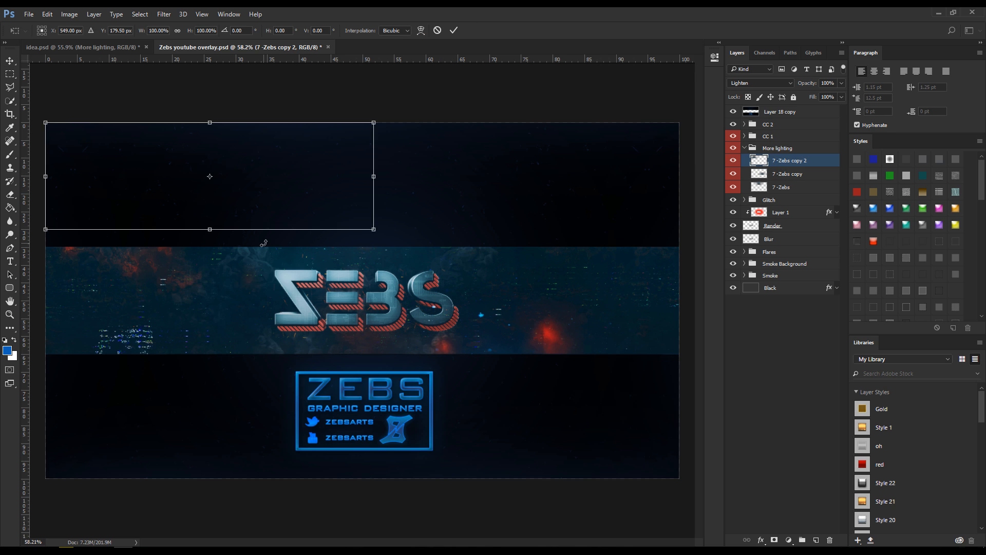
{"action": "left_click_drag", "start_coordinate": [274, 226], "coordinate": [277, 331]}
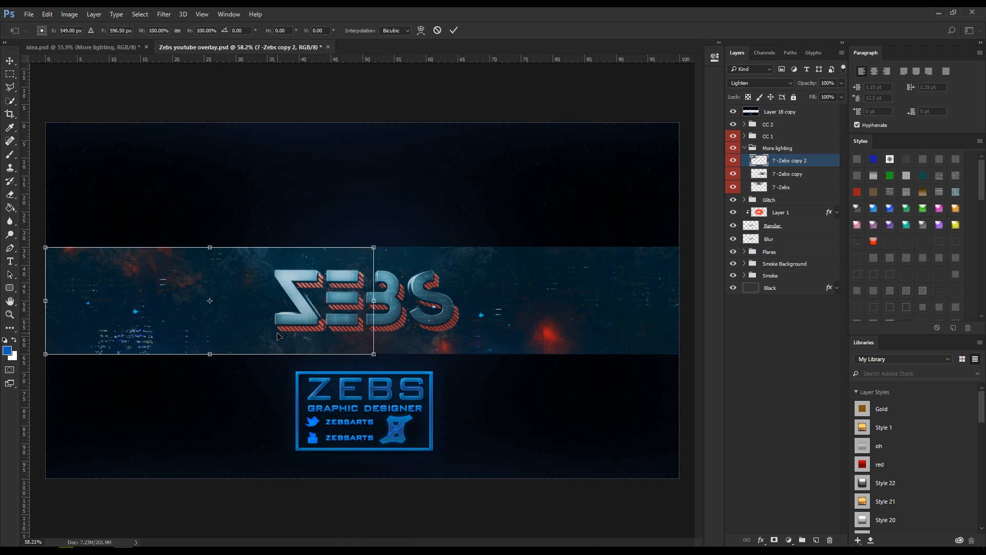
{"action": "left_click", "coordinate": [454, 30]}
Move the 7 -Zebs layer down over the Zebs text to about X 1037.5, Y 564.5 px
{"action": "left_click", "coordinate": [805, 187]}
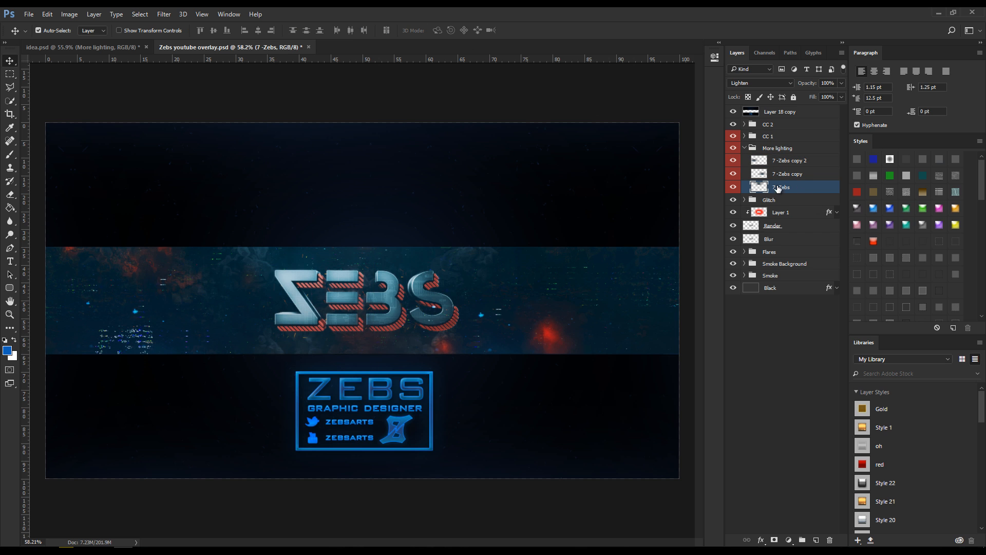
{"action": "key", "text": "ctrl+t"}
{"action": "left_click_drag", "start_coordinate": [421, 228], "coordinate": [428, 345]}
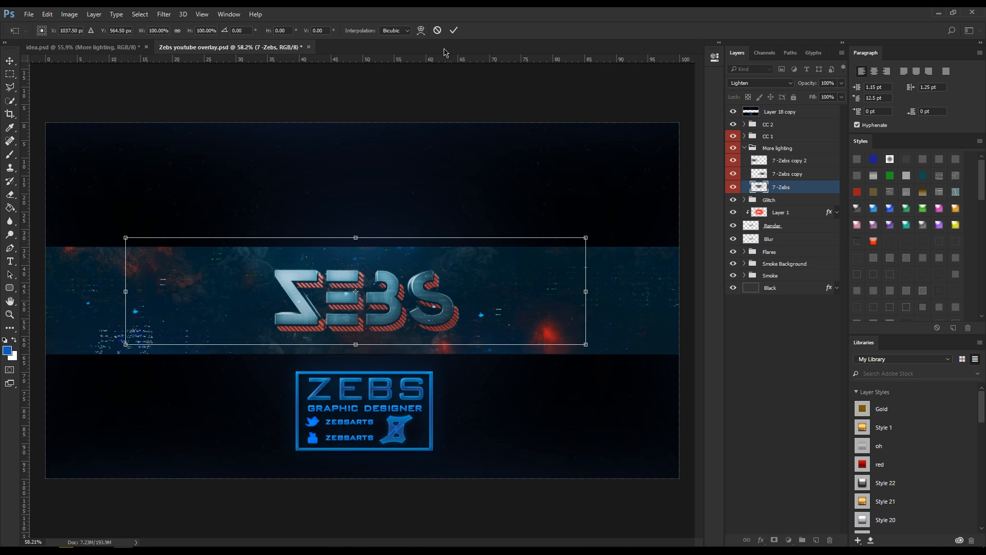
{"action": "left_click", "coordinate": [453, 30]}
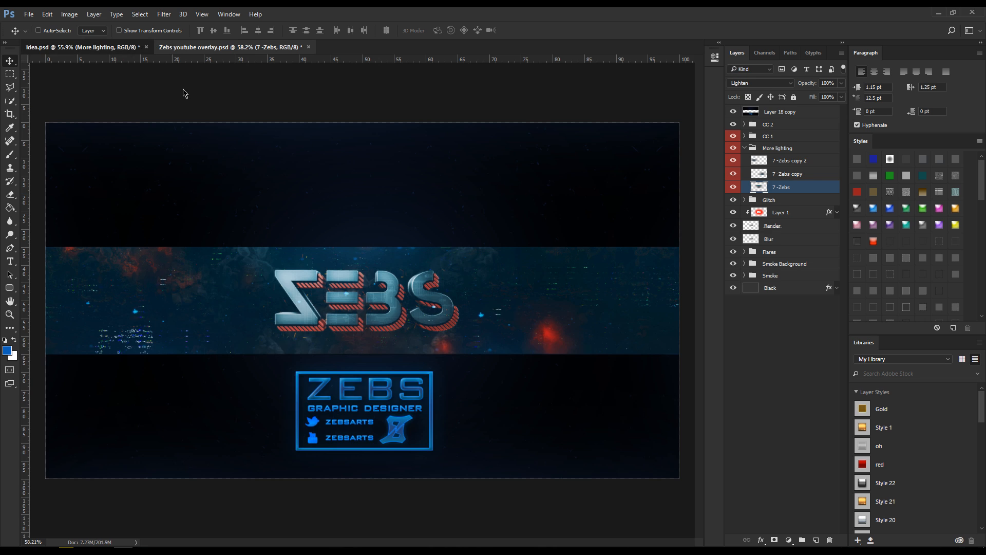
Compare the banner with the original design and layer groups in idea.psd
{"action": "key", "text": "ctrl+Tab"}
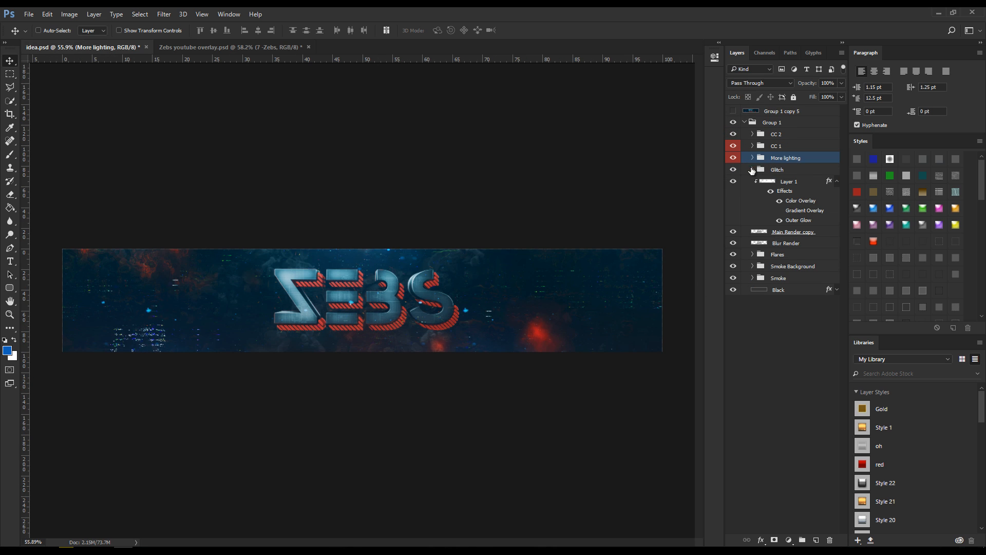
{"action": "left_click", "coordinate": [241, 48]}
{"action": "scroll", "coordinate": [503, 345], "scroll_direction": "down", "scroll_amount": 1}
{"action": "scroll", "coordinate": [503, 345], "scroll_direction": "up", "scroll_amount": 1}
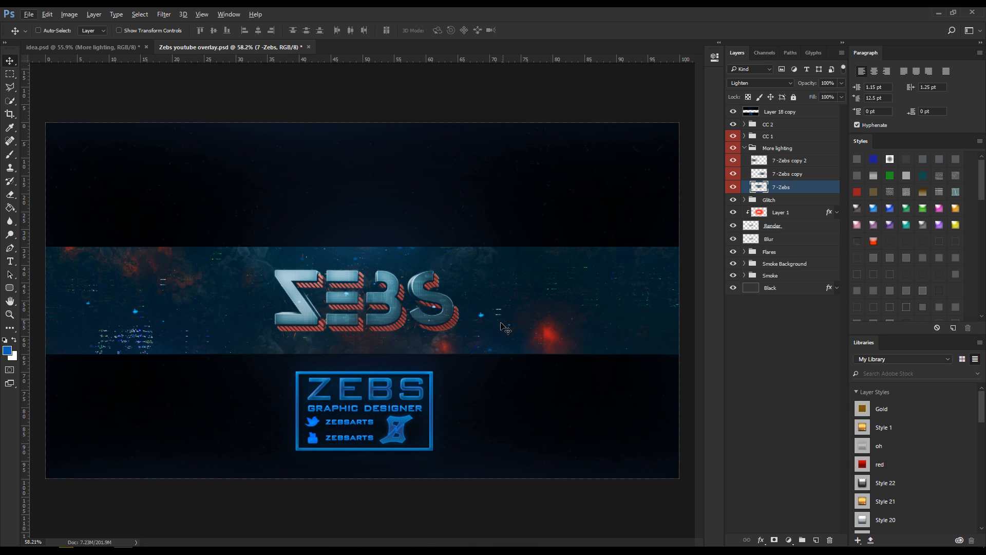
Group all layers from Layer 18 copy down to Black into one group
{"action": "left_click", "coordinate": [793, 112]}
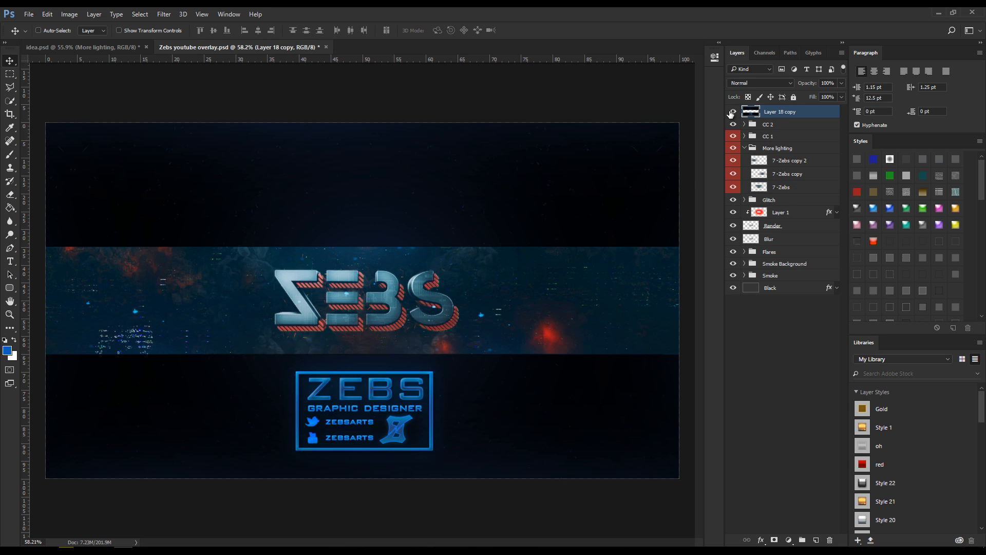
{"action": "left_click", "coordinate": [732, 113]}
{"action": "left_click", "coordinate": [731, 115]}
{"action": "left_click", "coordinate": [794, 291], "text": "shift"}
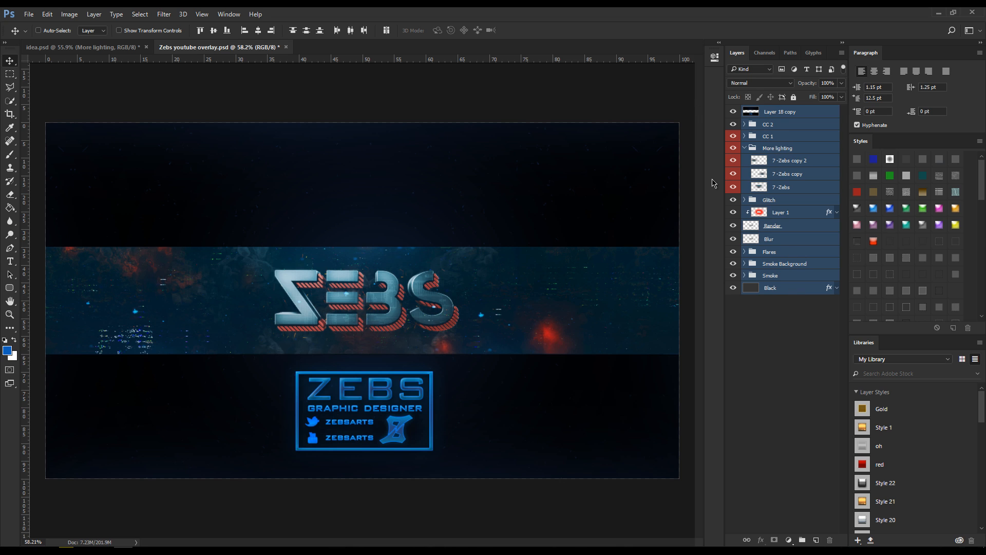
{"action": "key", "text": "ctrl+g"}
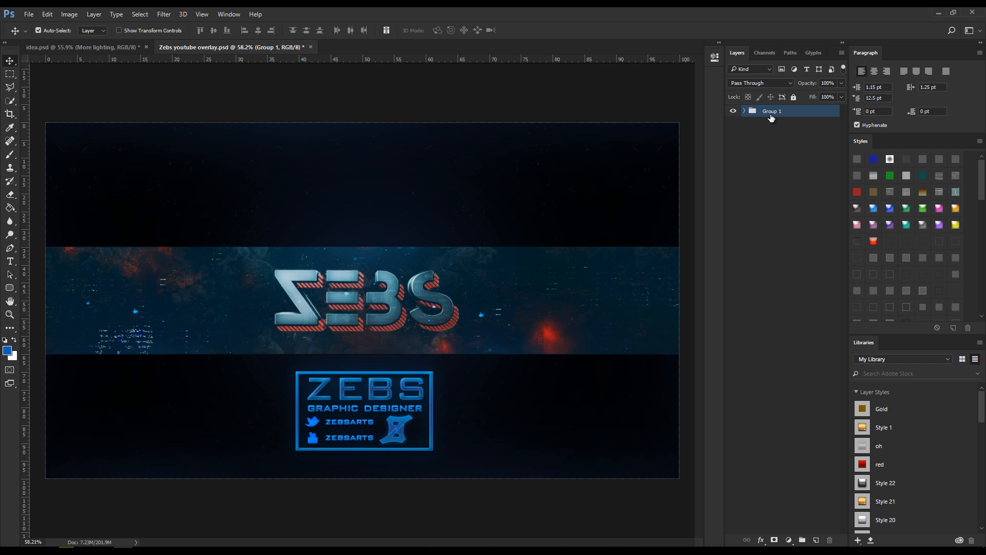
Duplicate Group 1 and merge the duplicate into a single layer
{"action": "key", "text": "ctrl+j"}
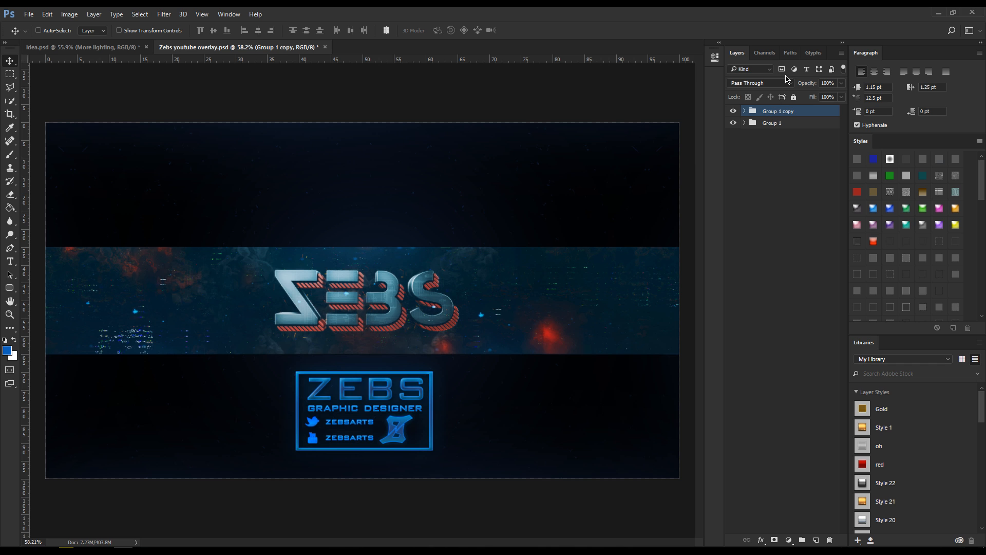
{"action": "left_click", "coordinate": [744, 111]}
{"action": "left_click", "coordinate": [744, 111]}
{"action": "right_click", "coordinate": [787, 113]}
{"action": "left_click", "coordinate": [825, 364]}
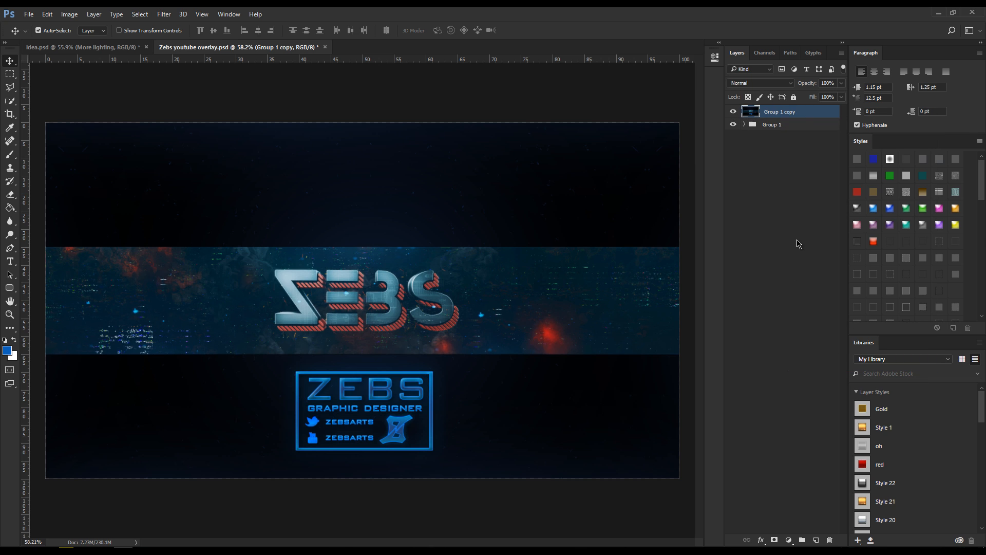
Duplicate the merged Group 1 copy layer and apply a High Pass filter with a 2.0 px radius to the duplicate
{"action": "key", "text": "ctrl+j"}
{"action": "left_click", "coordinate": [164, 14]}
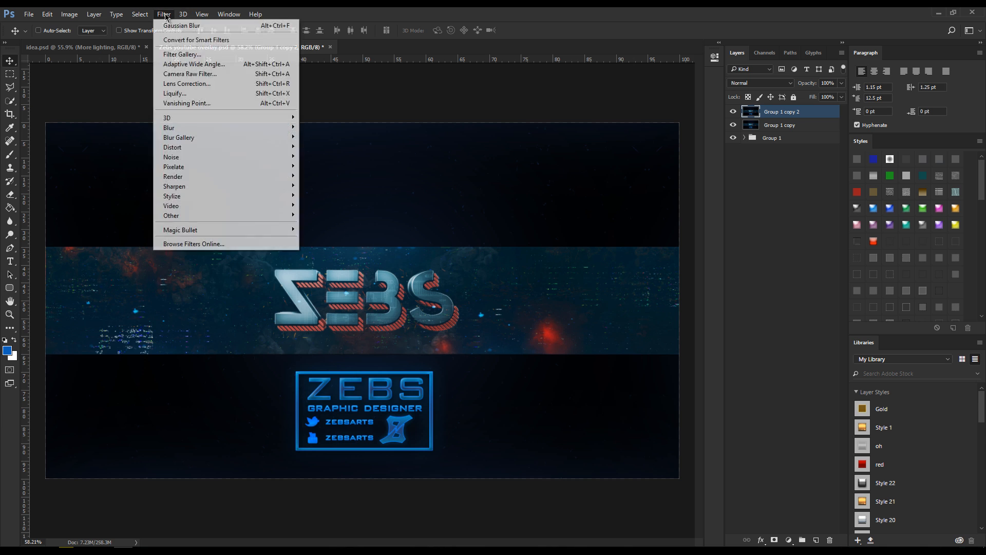
{"action": "mouse_move", "coordinate": [187, 227]}
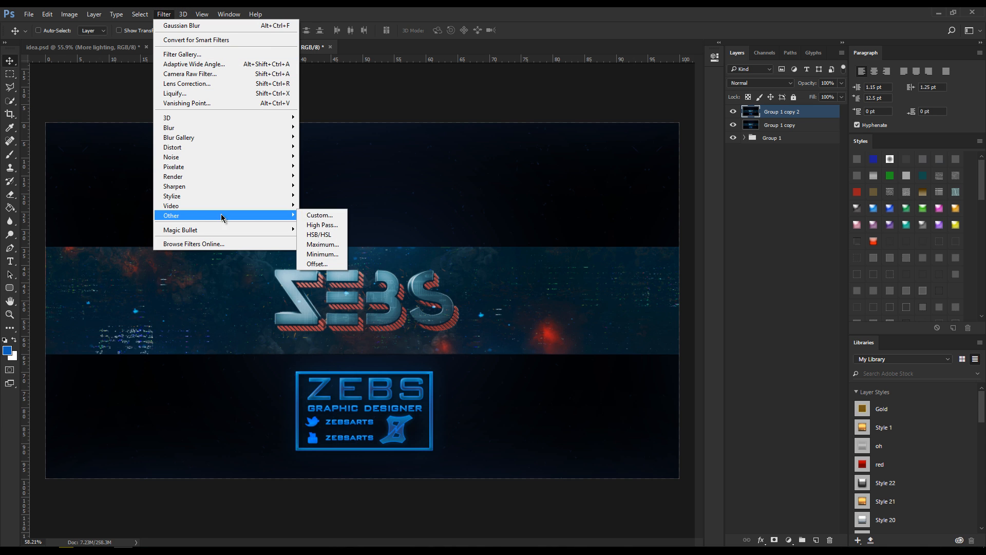
{"action": "left_click", "coordinate": [320, 225]}
{"action": "left_click", "coordinate": [470, 272]}
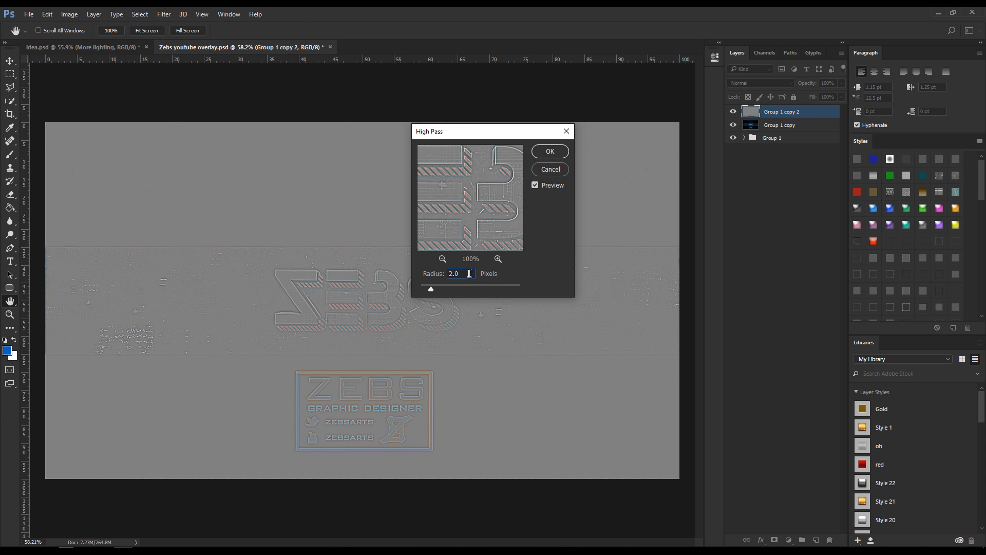
{"action": "left_click_drag", "start_coordinate": [469, 272], "coordinate": [427, 273]}
{"action": "left_click", "coordinate": [457, 275]}
{"action": "left_click", "coordinate": [545, 151]}
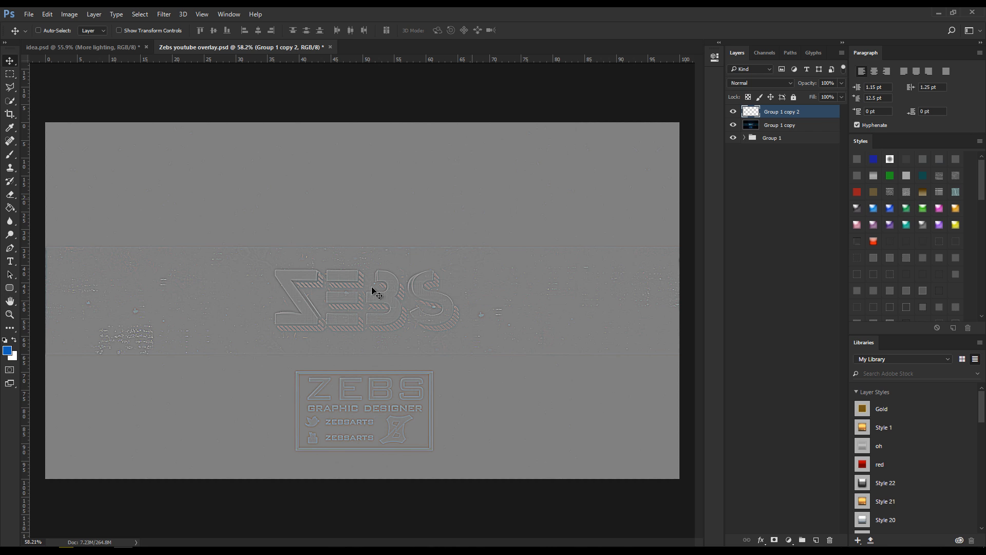
Set the High Pass layer's blend mode to Overlay and compare the banner with the layer hidden and shown
{"action": "left_click", "coordinate": [741, 83]}
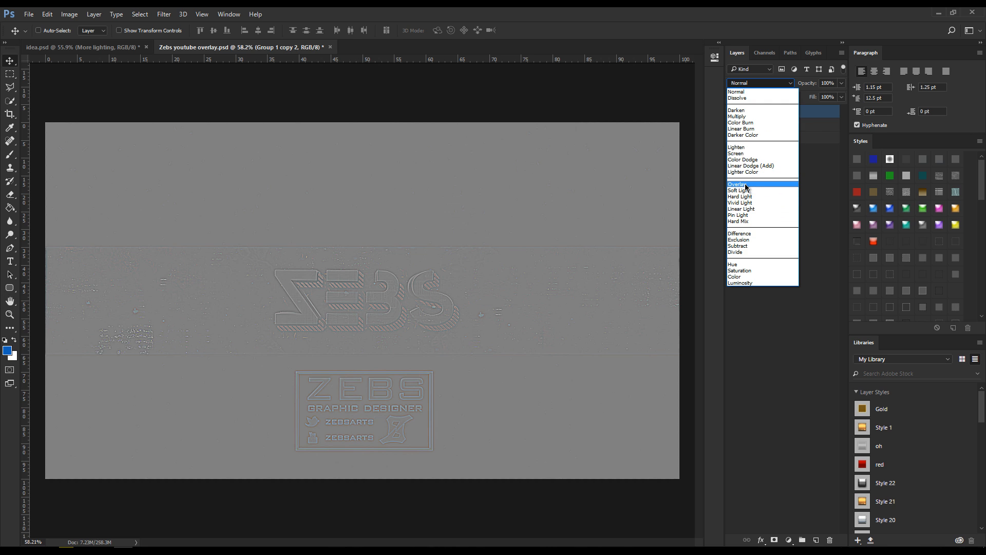
{"action": "left_click", "coordinate": [748, 90]}
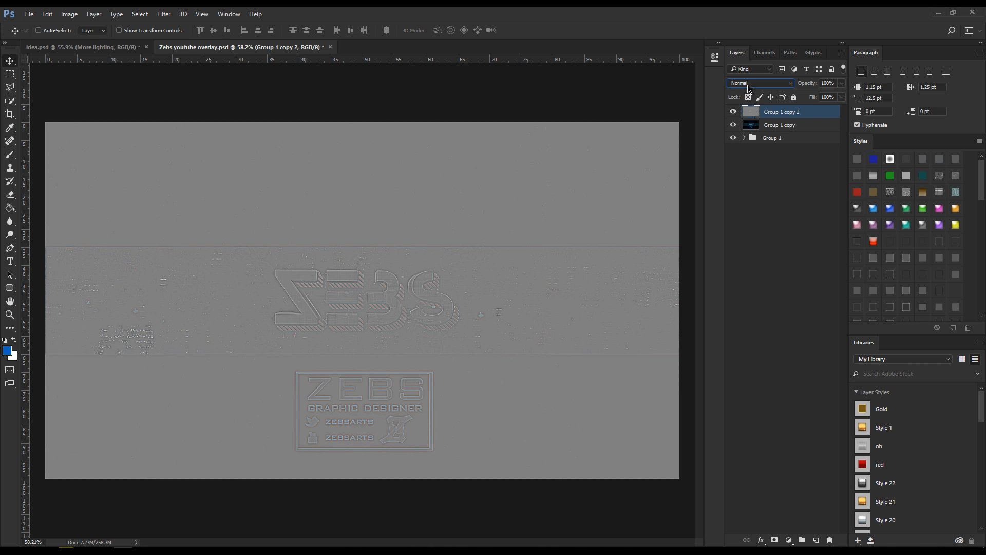
{"action": "left_click", "coordinate": [749, 88]}
{"action": "left_click", "coordinate": [747, 181]}
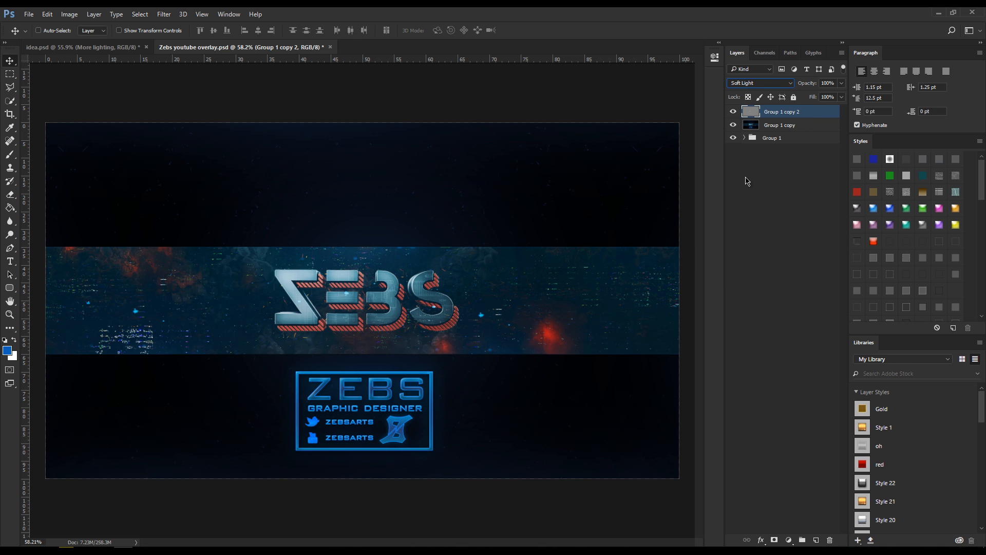
{"action": "left_click", "coordinate": [750, 85]}
{"action": "left_click", "coordinate": [747, 176]}
{"action": "left_click", "coordinate": [733, 112]}
{"action": "left_click", "coordinate": [733, 112]}
{"action": "left_click", "coordinate": [733, 112]}
{"action": "left_click", "coordinate": [733, 112]}
{"action": "left_click", "coordinate": [733, 112]}
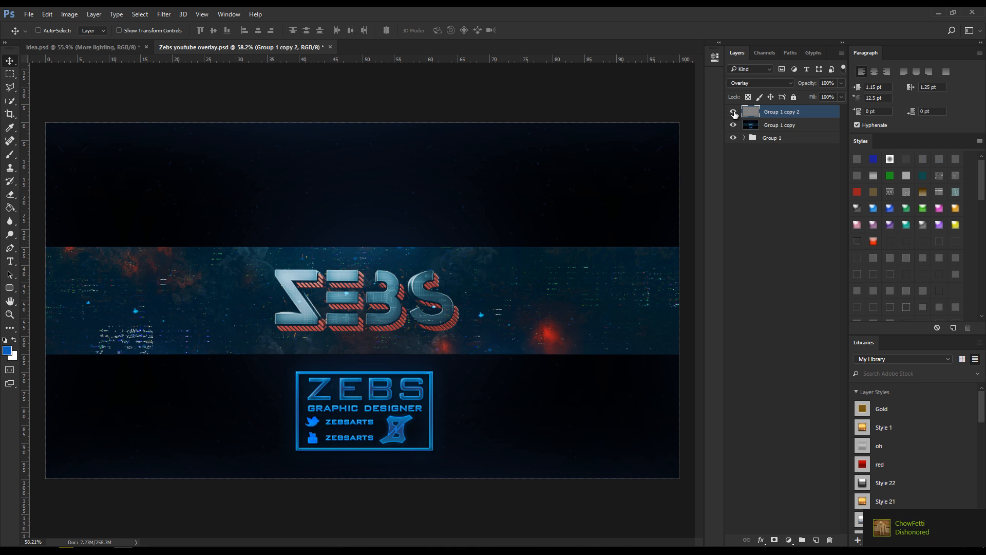
Merge the Overlay High Pass layer with Group 1 copy and duplicate the merged layer
{"action": "right_click", "coordinate": [791, 130]}
{"action": "key", "text": "Escape"}
{"action": "left_click", "coordinate": [798, 129], "text": "ctrl"}
{"action": "right_click", "coordinate": [799, 133]}
{"action": "left_click", "coordinate": [840, 381]}
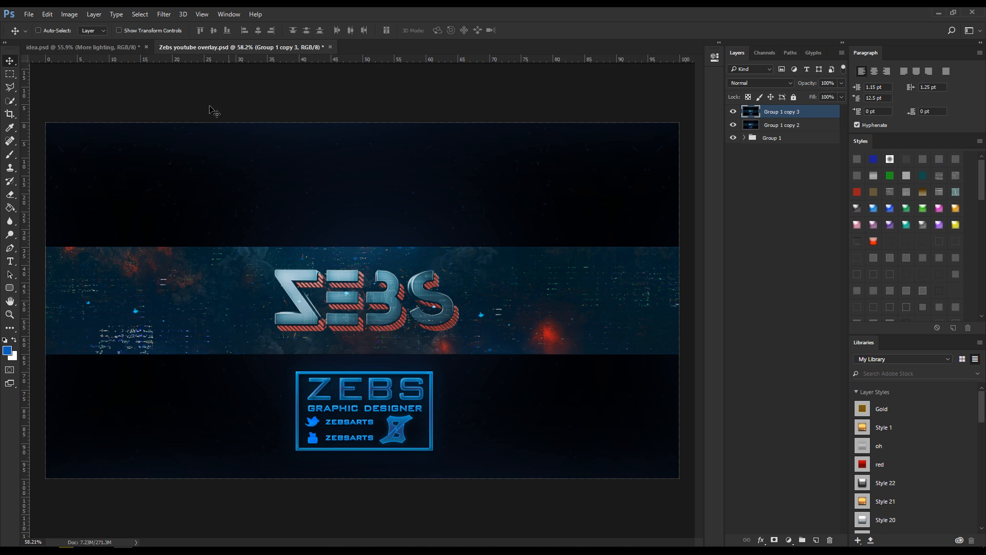
Apply a slight Gaussian Blur to the top duplicate and erase the blur over the 3D ZEBS text with a 200 px eraser
{"action": "left_click", "coordinate": [163, 16]}
{"action": "mouse_move", "coordinate": [197, 128]}
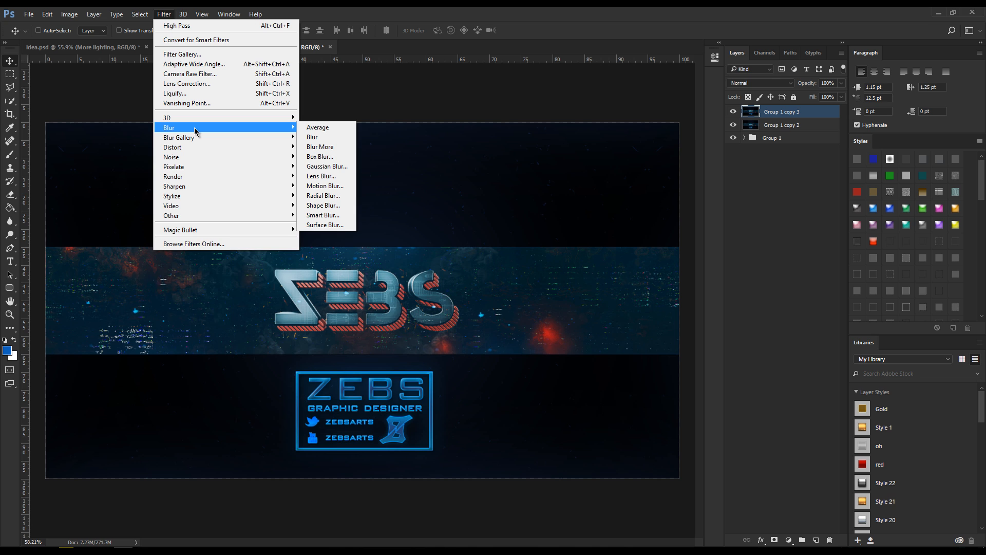
{"action": "left_click", "coordinate": [327, 166]}
{"action": "left_click_drag", "start_coordinate": [621, 311], "coordinate": [616, 312]}
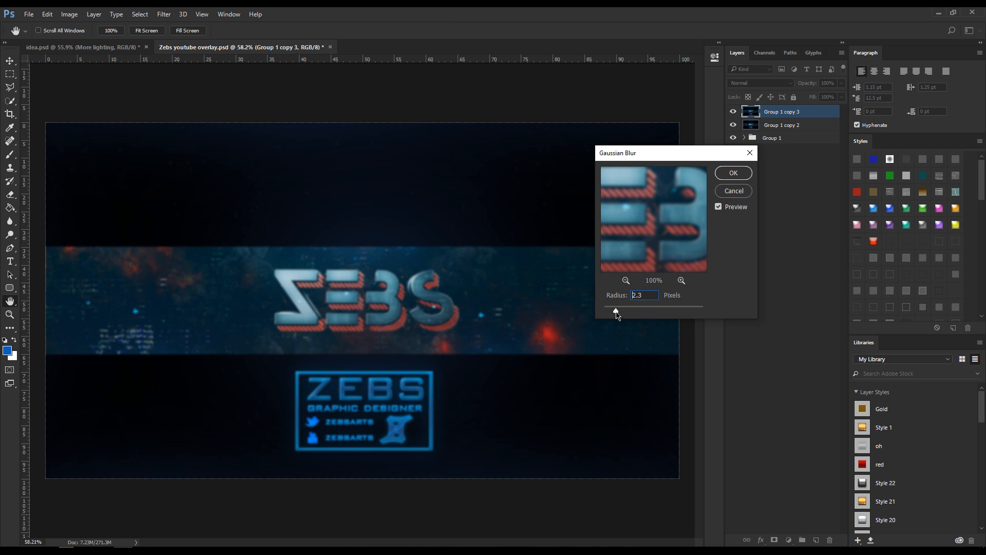
{"action": "left_click", "coordinate": [721, 194]}
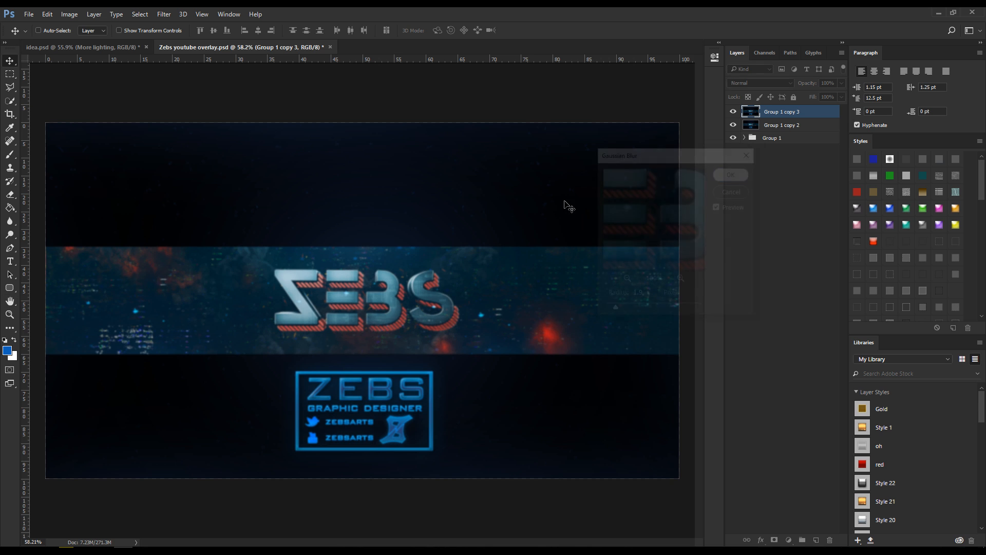
{"action": "left_click", "coordinate": [9, 194]}
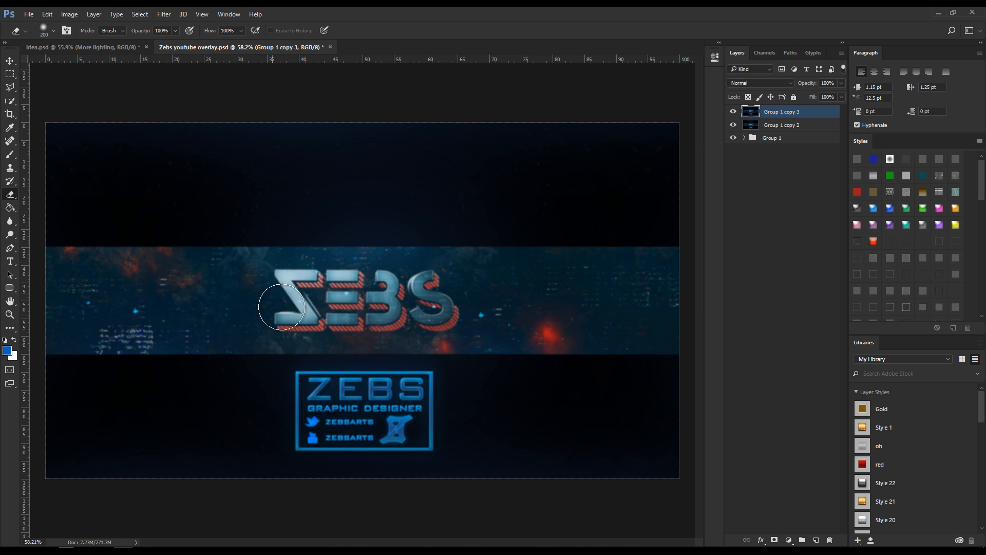
{"action": "mouse_move", "coordinate": [283, 306]}
{"action": "left_mouse_down"}
{"action": "mouse_move", "coordinate": [342, 287]}
{"action": "mouse_move", "coordinate": [443, 310]}
{"action": "mouse_move", "coordinate": [298, 276]}
{"action": "left_mouse_up"}
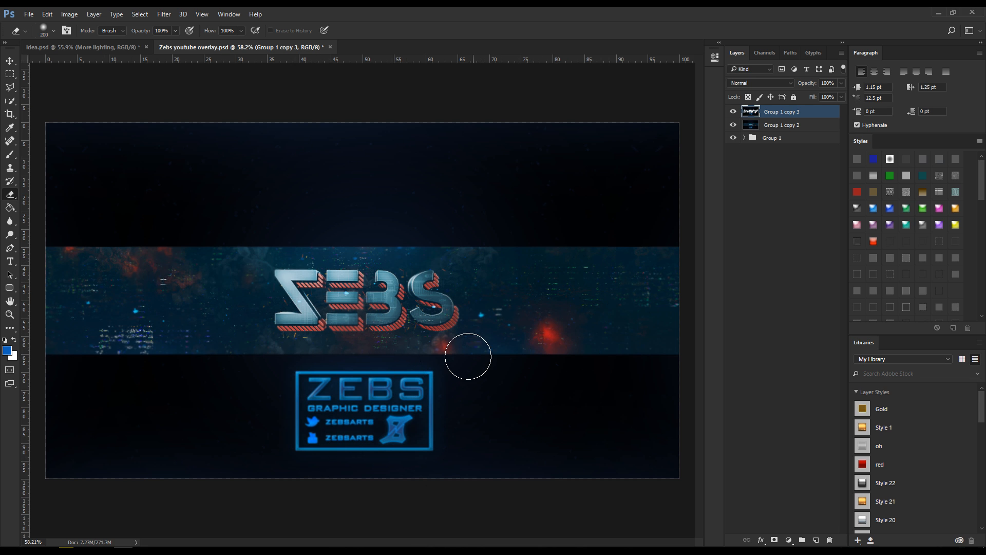
Show the Group 1 copy 5 layer in idea.psd to examine the original finish, and return to Zebs youtube overlay.psd
{"action": "left_click", "coordinate": [123, 49]}
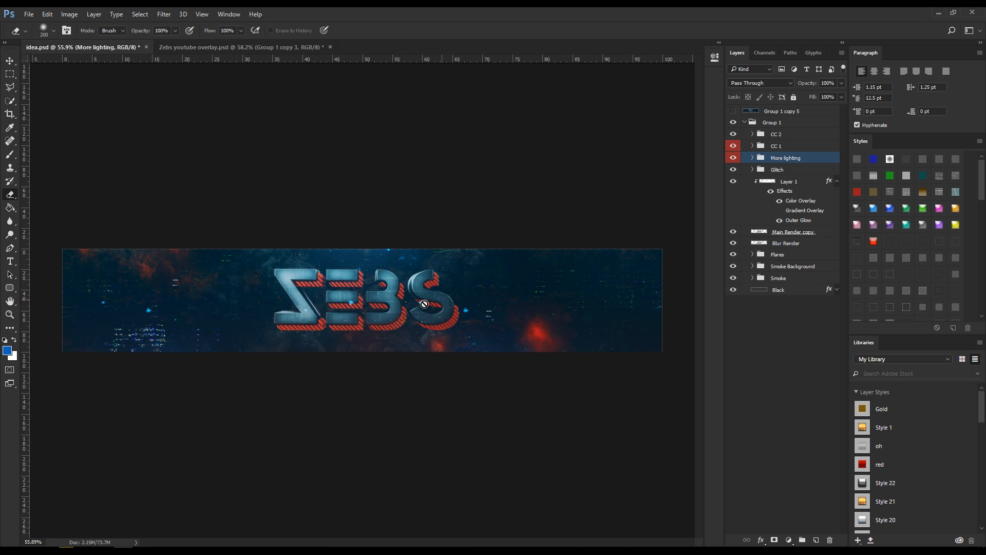
{"action": "left_click", "coordinate": [733, 111]}
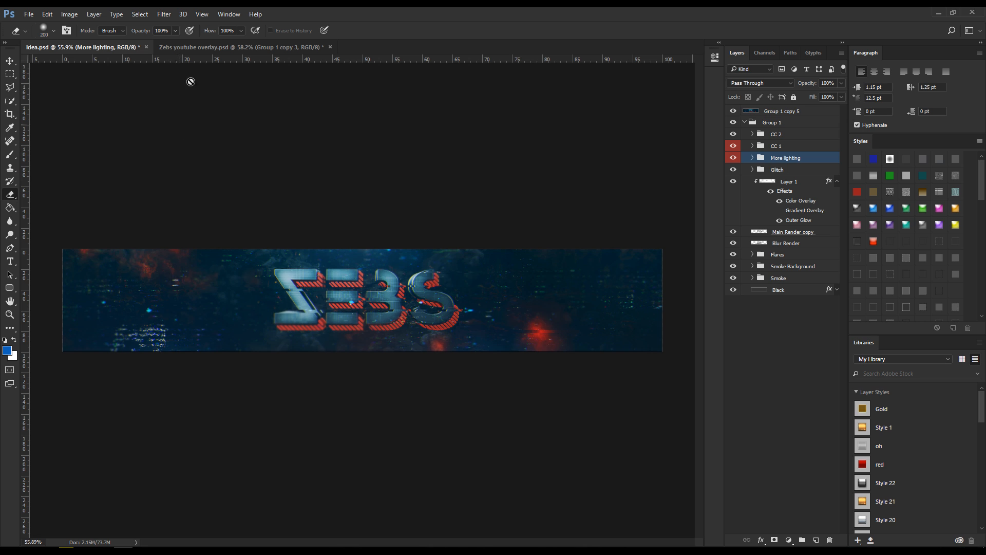
{"action": "left_click", "coordinate": [205, 47]}
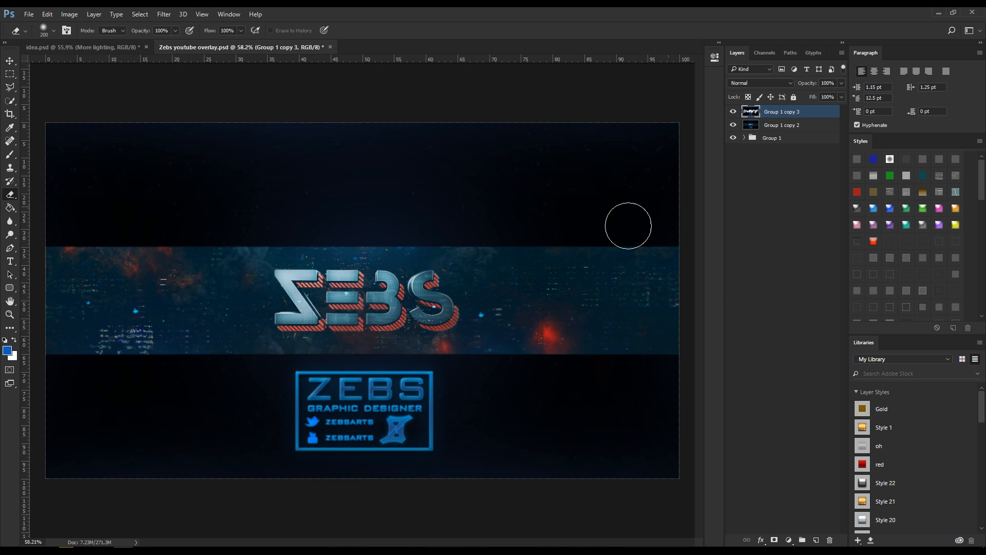
Merge the partly erased blur layer with Group 1 copy 2 and duplicate the merged layer
{"action": "left_click", "coordinate": [786, 125], "text": "shift"}
{"action": "right_click", "coordinate": [786, 125]}
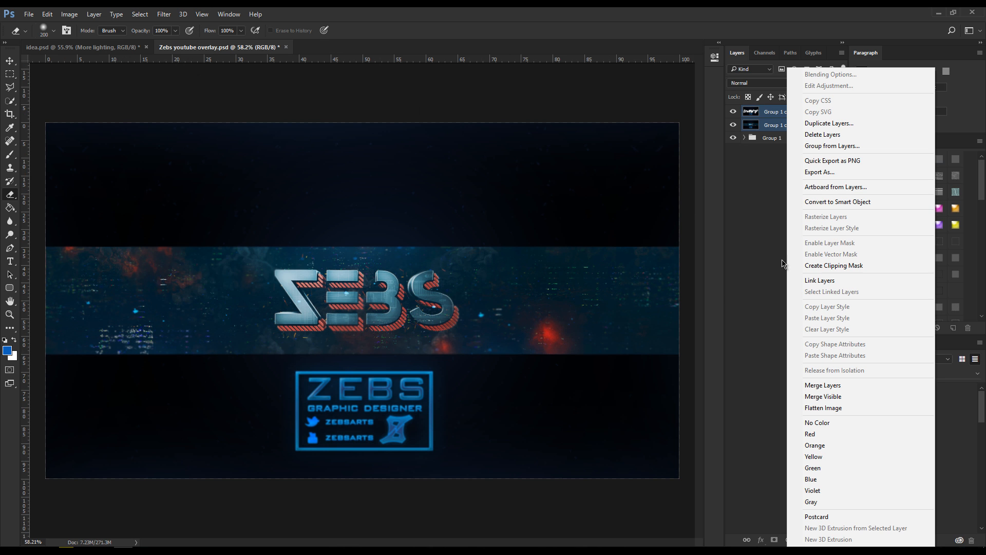
{"action": "left_click", "coordinate": [817, 386]}
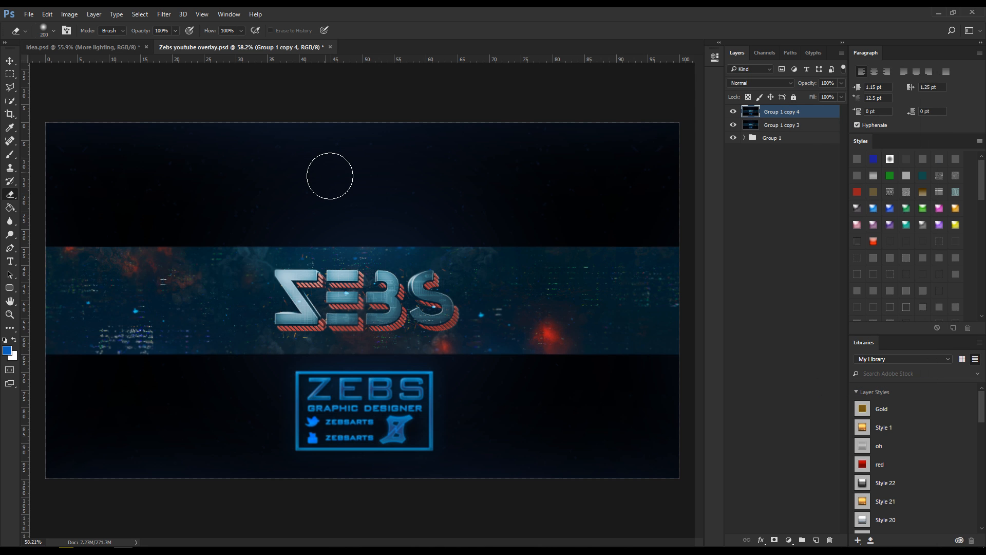
Start the Magic Bullet PhotoLooks filter on the top duplicate and remove the existing Anamorphic Flare from its tool chain
{"action": "left_click", "coordinate": [163, 13]}
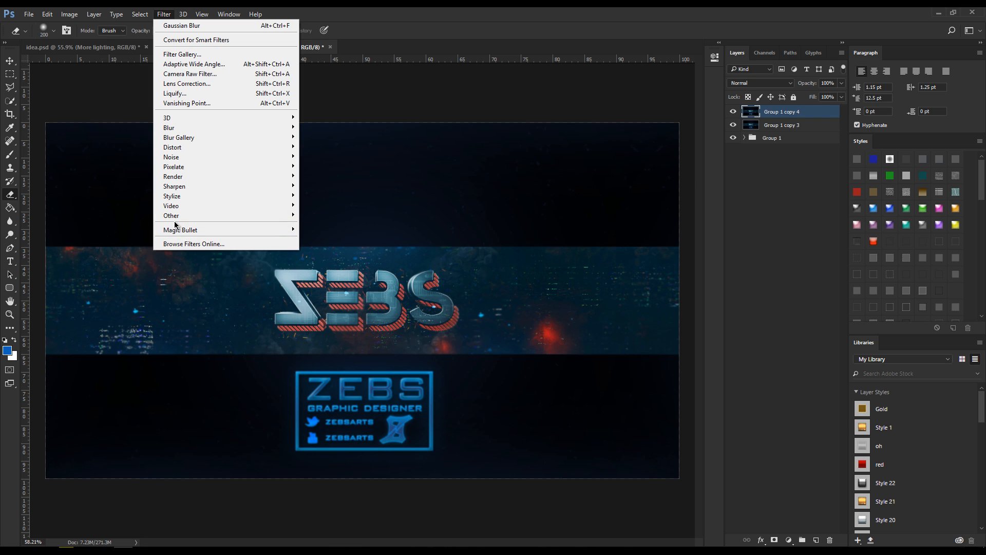
{"action": "mouse_move", "coordinate": [278, 230]}
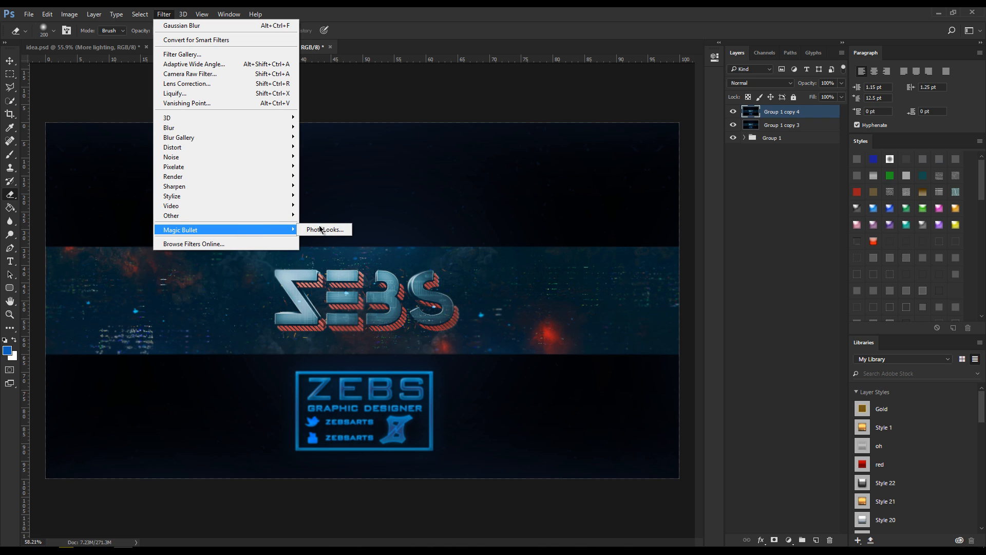
{"action": "left_click", "coordinate": [316, 231]}
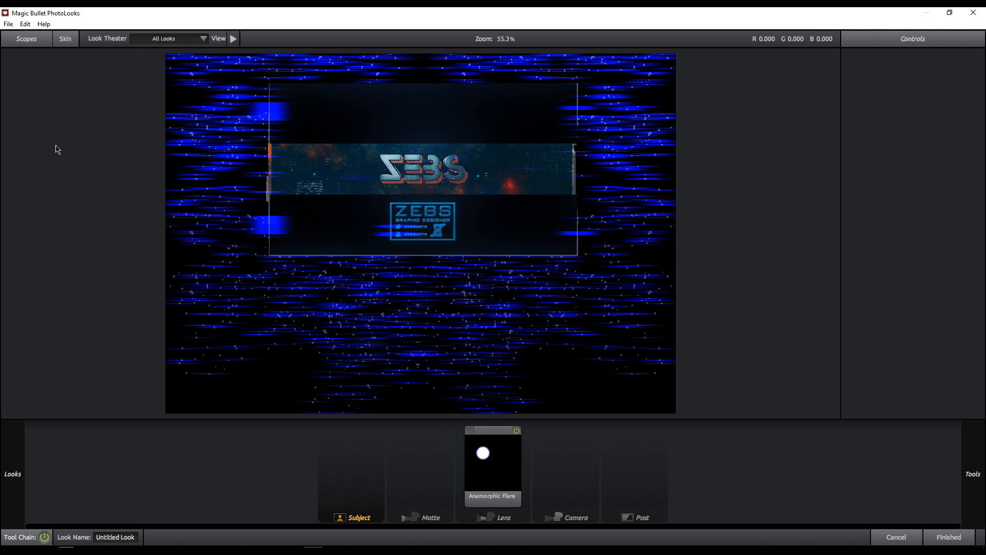
{"action": "left_click", "coordinate": [499, 494]}
{"action": "key", "text": "Delete"}
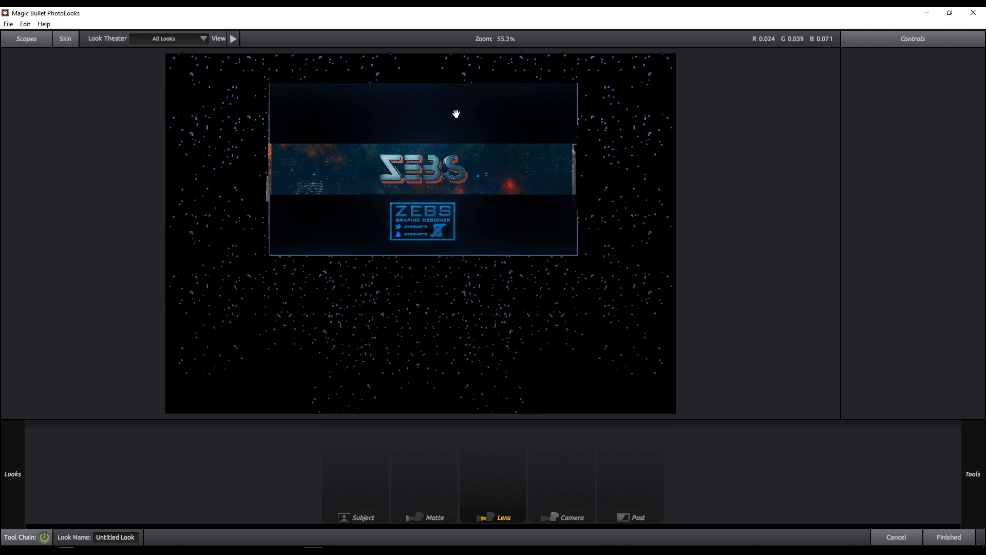
Add a new Anamorphic Flare lens tool to the look and set its threshold to 0.540
{"action": "scroll", "coordinate": [457, 134], "scroll_direction": "up", "scroll_amount": 3}
{"action": "mouse_move", "coordinate": [971, 231]}
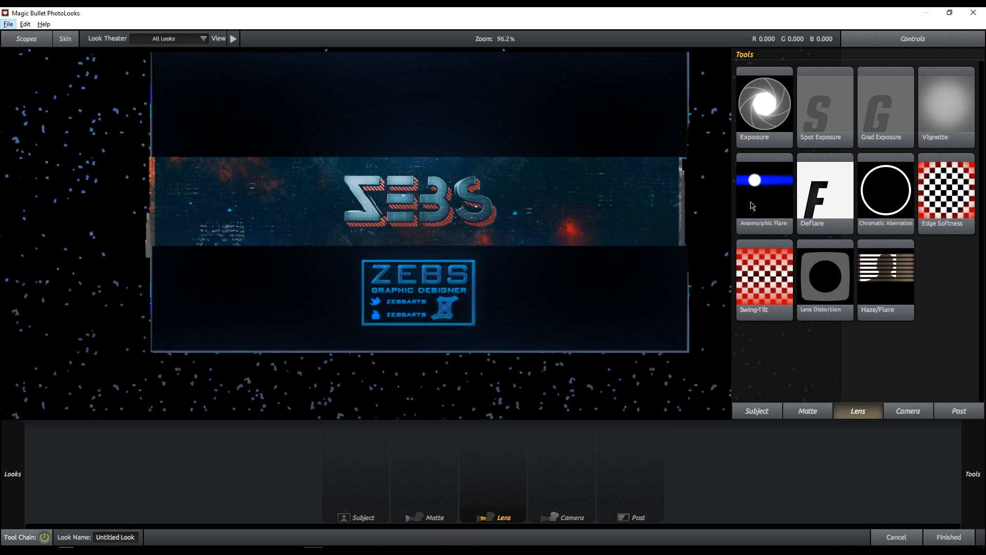
{"action": "left_click_drag", "start_coordinate": [766, 230], "coordinate": [275, 202]}
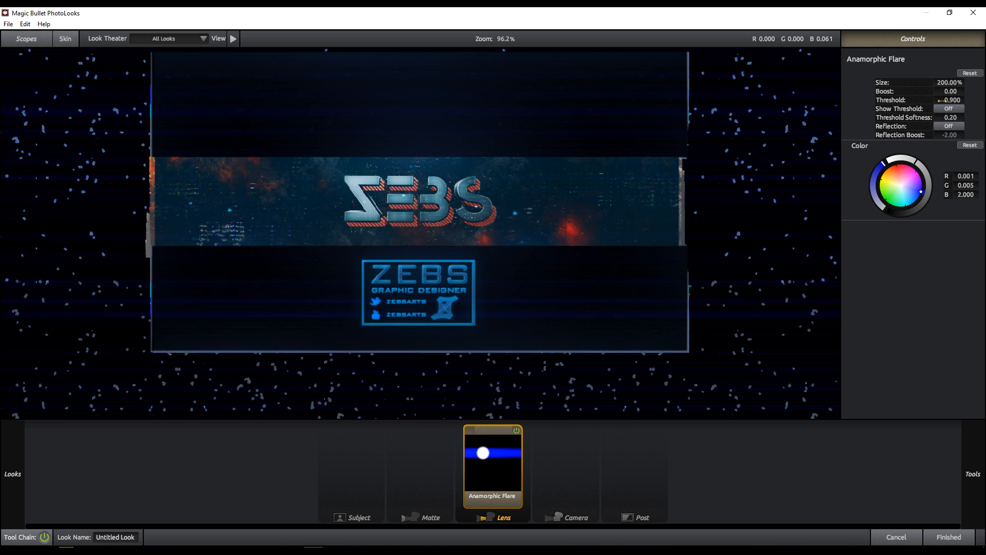
{"action": "left_click_drag", "start_coordinate": [941, 100], "coordinate": [953, 102]}
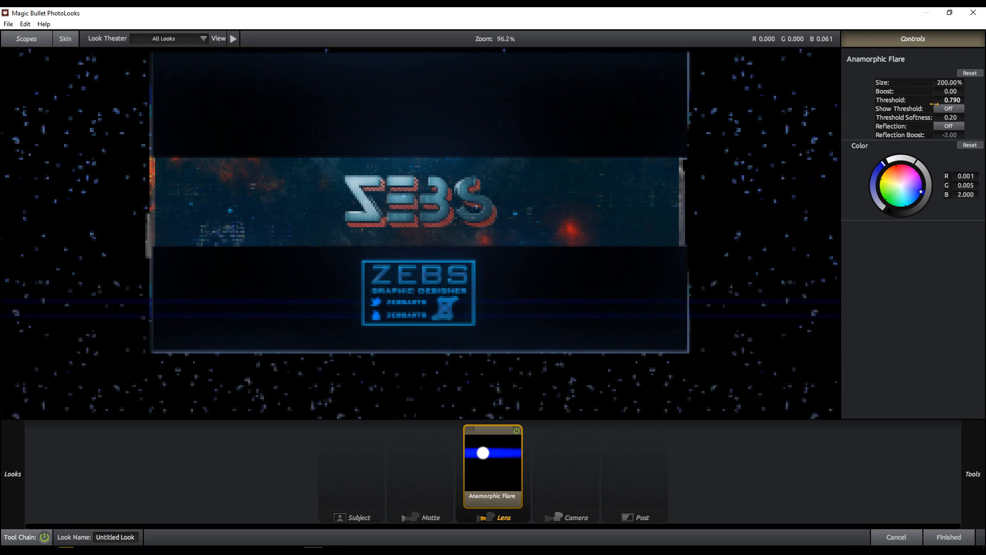
{"action": "left_click_drag", "start_coordinate": [942, 100], "coordinate": [938, 100]}
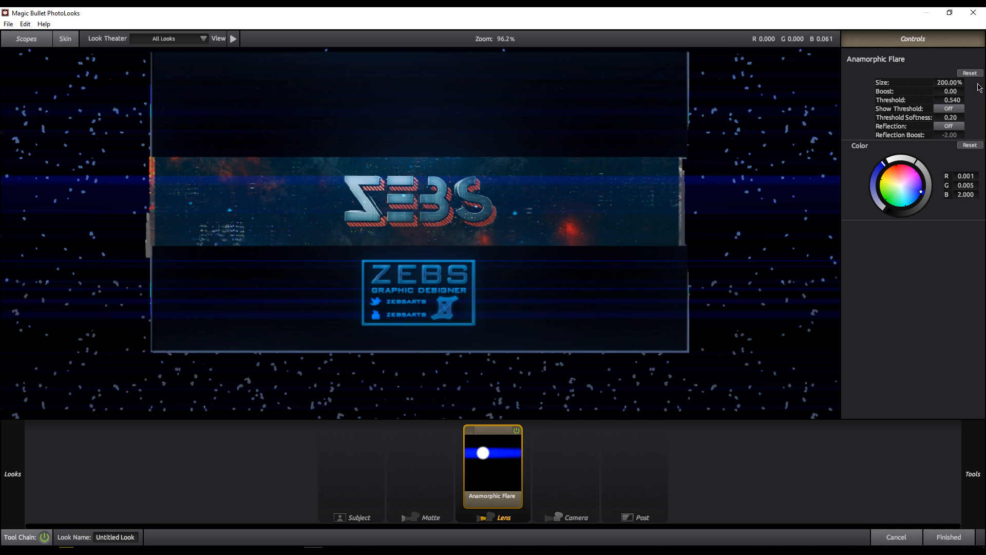
Try smaller and larger flare sizes, set the Anamorphic Flare size to 200%, and apply the look to the layer
{"action": "left_click_drag", "start_coordinate": [954, 82], "coordinate": [927, 82]}
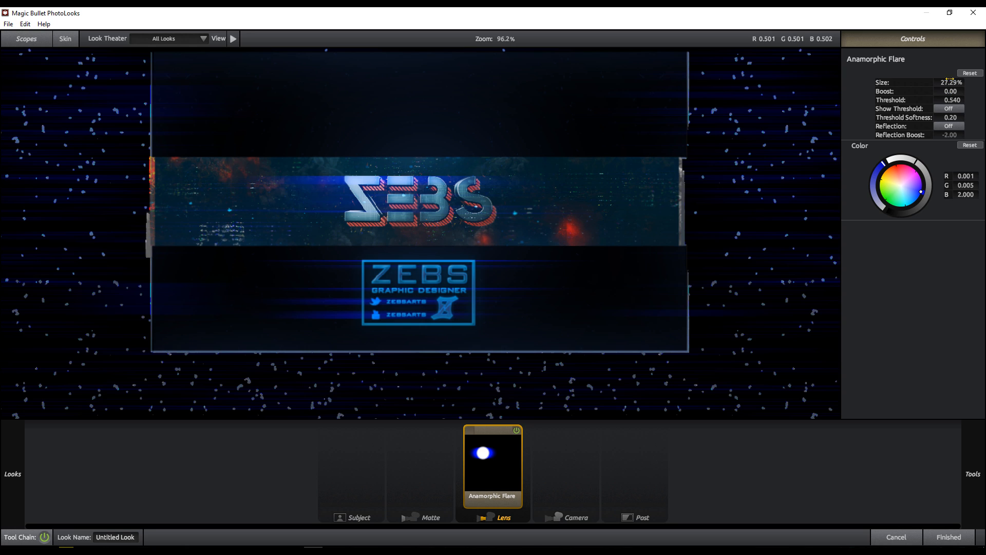
{"action": "left_click_drag", "start_coordinate": [949, 80], "coordinate": [983, 84]}
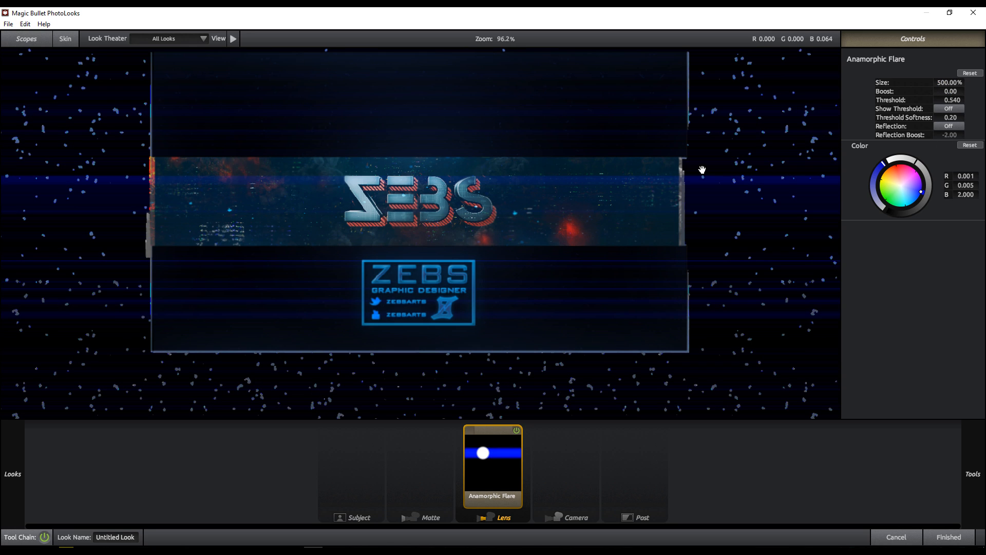
{"action": "left_click", "coordinate": [948, 83]}
{"action": "type", "text": "200"}
{"action": "key", "text": "Return"}
{"action": "left_click", "coordinate": [945, 537]}
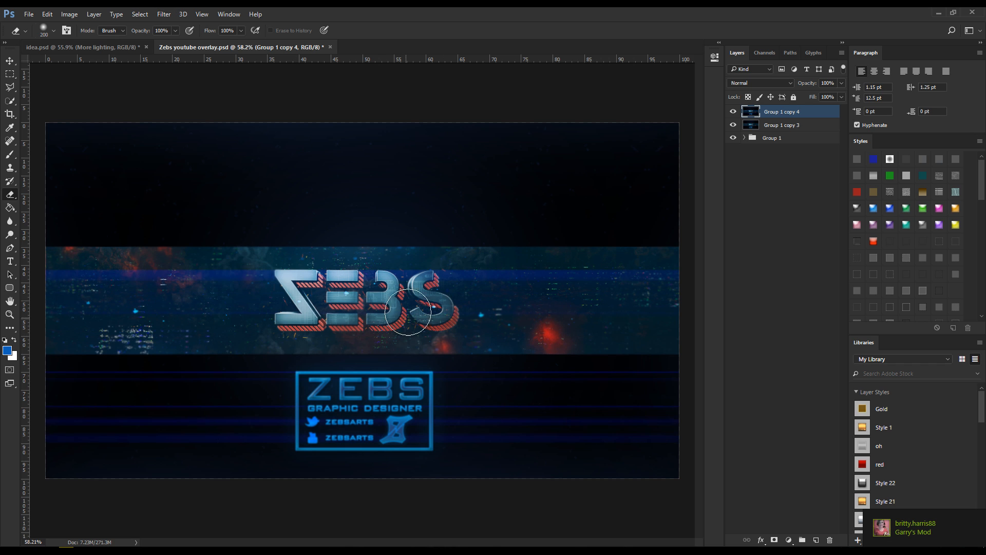
Set the opacity of the flared Group 1 copy 4 layer to 40%
{"action": "left_click", "coordinate": [834, 84]}
{"action": "type", "text": "4"}
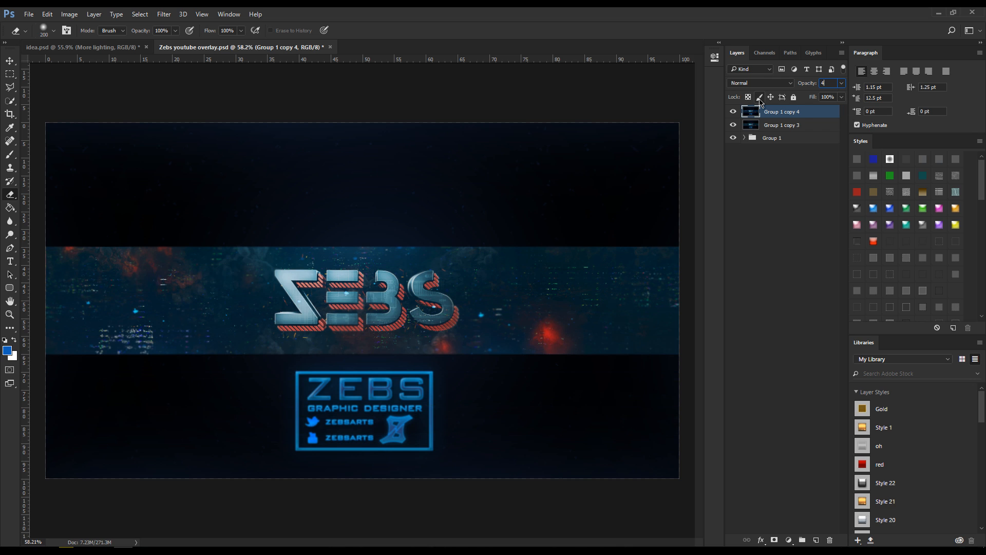
{"action": "type", "text": "0"}
{"action": "key", "text": "Return"}
Merge the 40% flare layer with Group 1 copy 3 and duplicate the merged layer
{"action": "left_click", "coordinate": [784, 124], "text": "shift"}
{"action": "right_click", "coordinate": [784, 124]}
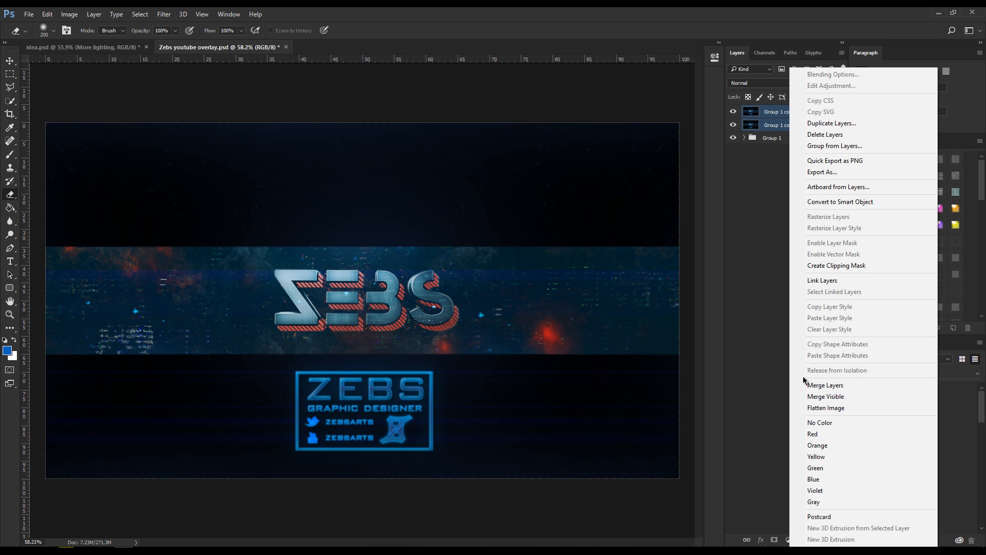
{"action": "left_click", "coordinate": [817, 385]}
{"action": "key", "text": "ctrl+j"}
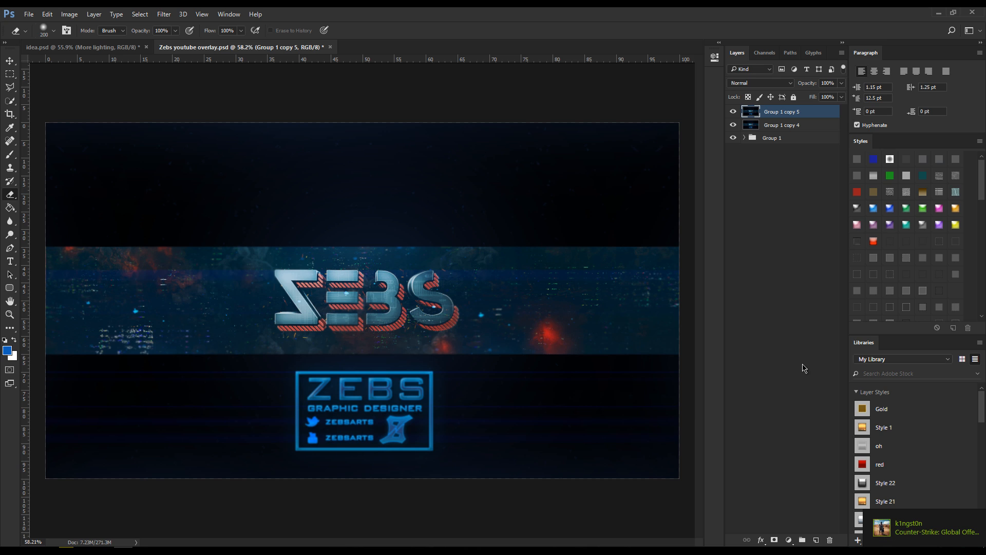
{"action": "double_click", "coordinate": [833, 113]}
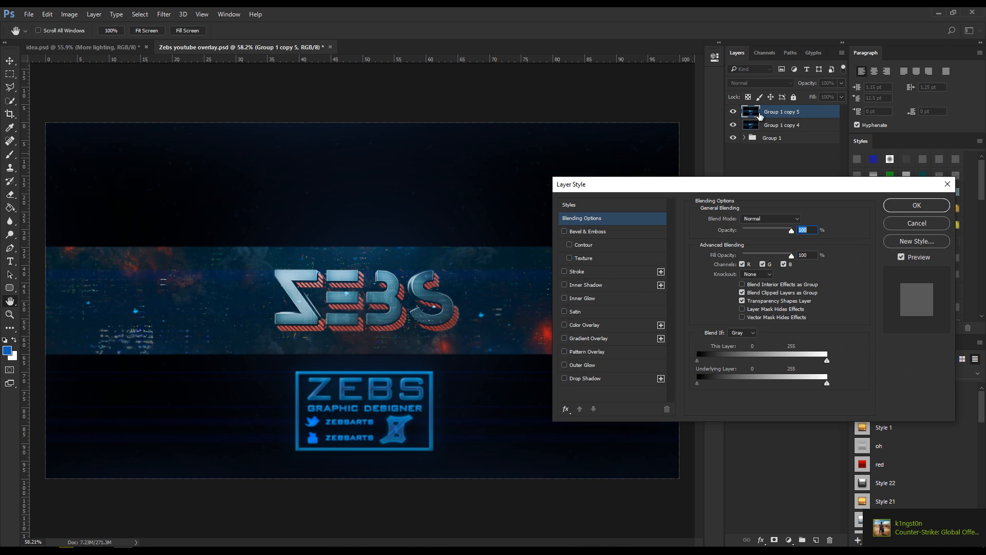
{"action": "left_click", "coordinate": [912, 226]}
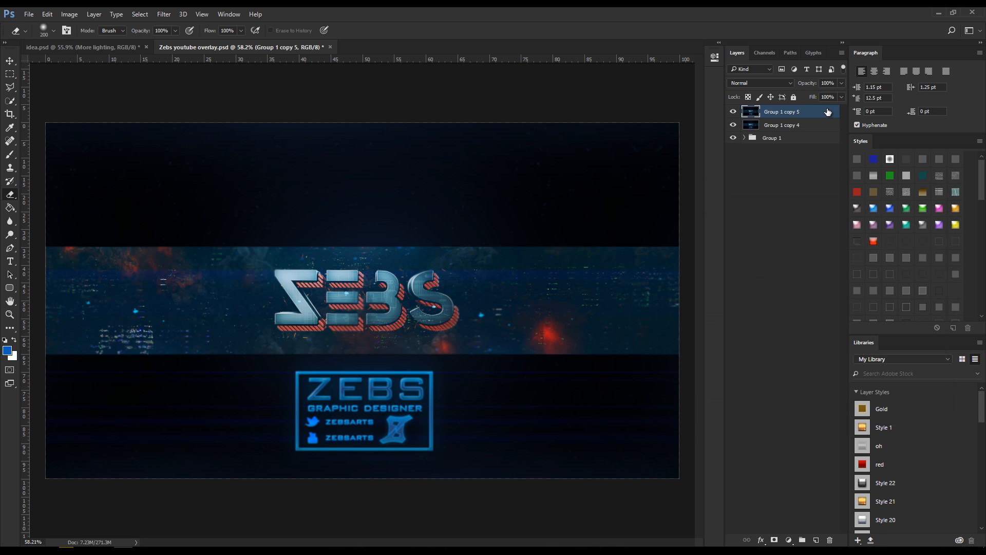
Open the layer style settings of Group 1 copy 5 and try the Satin, Inner Glow, Inner Shadow and Bevel & Emboss effects
{"action": "double_click", "coordinate": [828, 112]}
{"action": "left_click", "coordinate": [565, 312]}
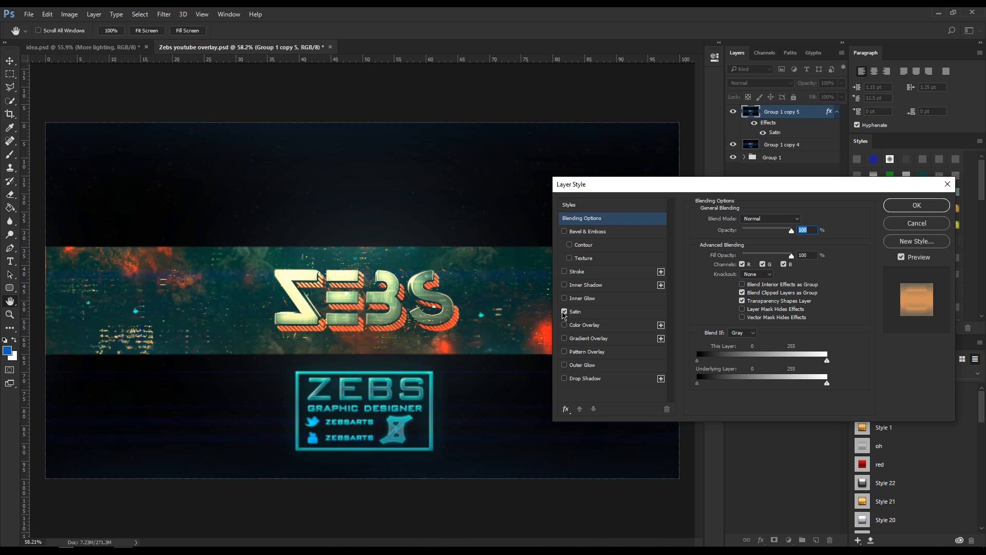
{"action": "left_click", "coordinate": [564, 312]}
{"action": "left_click", "coordinate": [565, 311]}
{"action": "left_click", "coordinate": [564, 312]}
{"action": "left_click", "coordinate": [564, 299]}
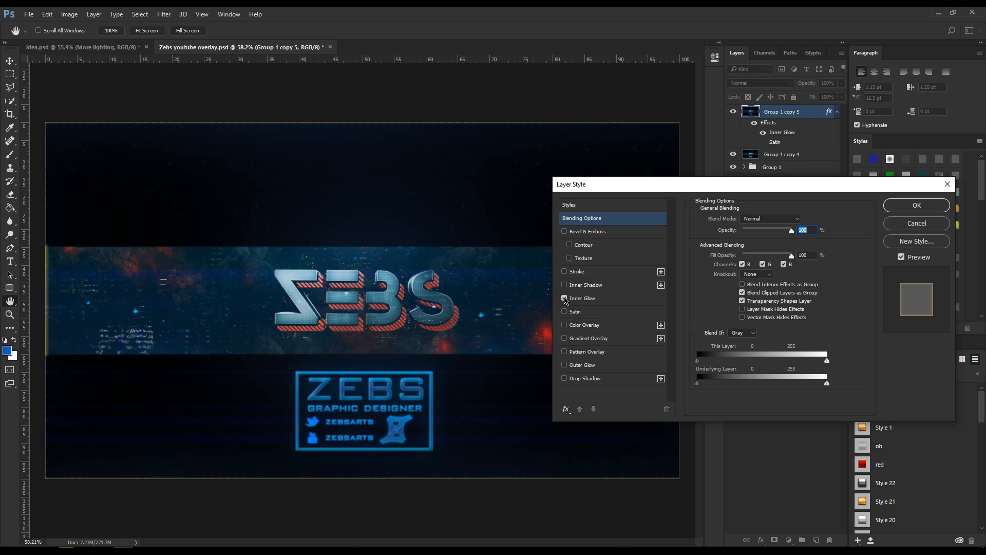
{"action": "left_click", "coordinate": [565, 299]}
{"action": "left_click", "coordinate": [564, 286]}
{"action": "left_click", "coordinate": [564, 285]}
{"action": "left_click", "coordinate": [591, 235]}
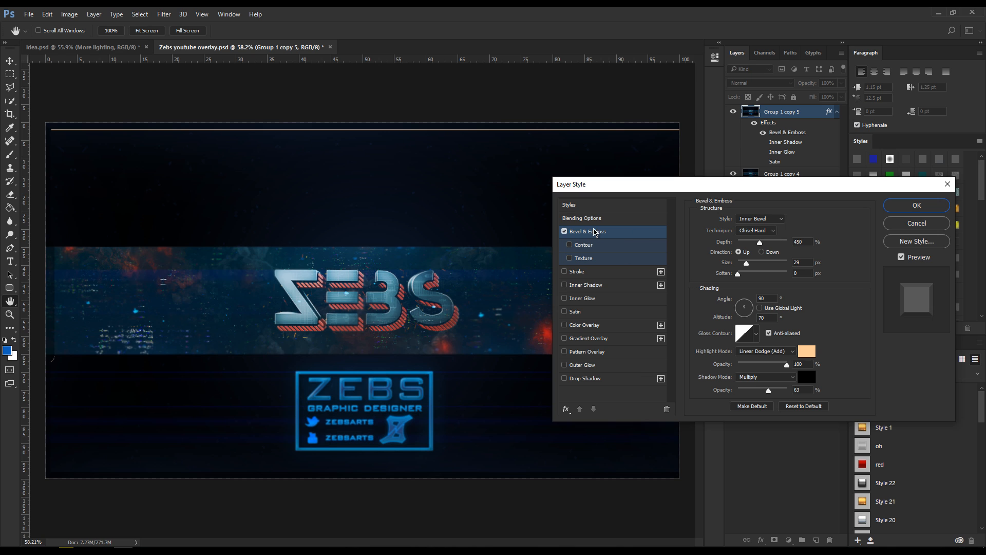
{"action": "left_click", "coordinate": [565, 231]}
{"action": "left_click", "coordinate": [585, 219]}
{"action": "left_click", "coordinate": [590, 207]}
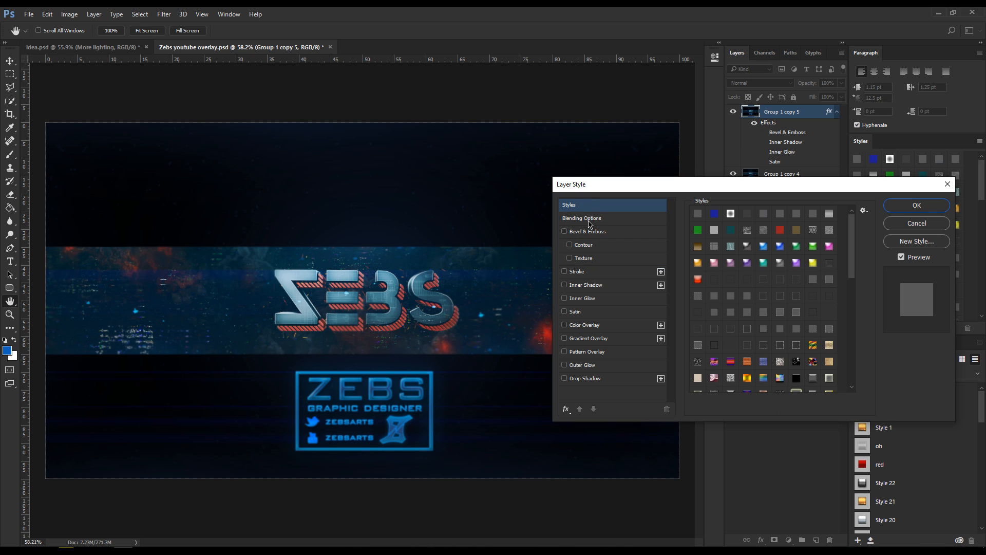
Exclude the green channel in the blending options of Group 1 copy 5 and apply the layer style
{"action": "left_click", "coordinate": [589, 222]}
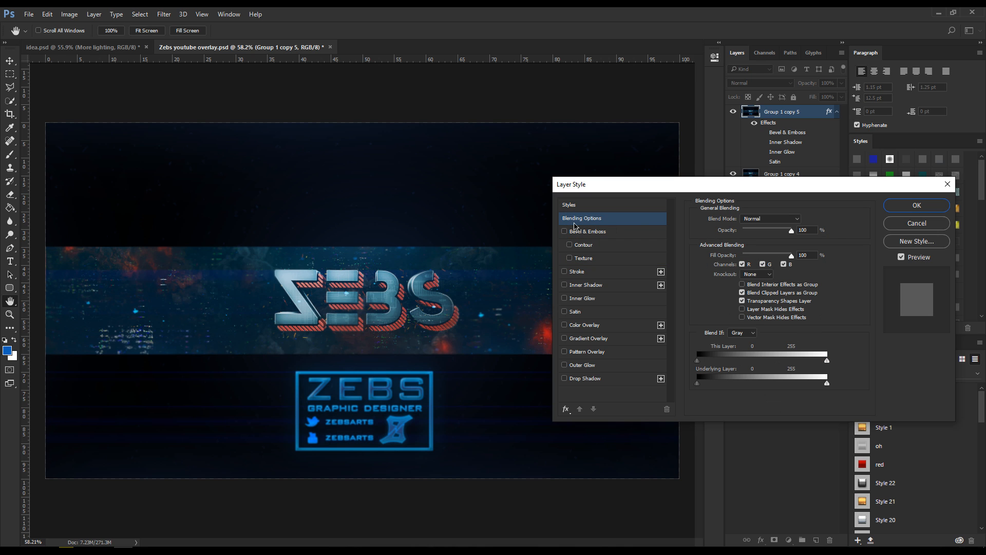
{"action": "left_click", "coordinate": [763, 264]}
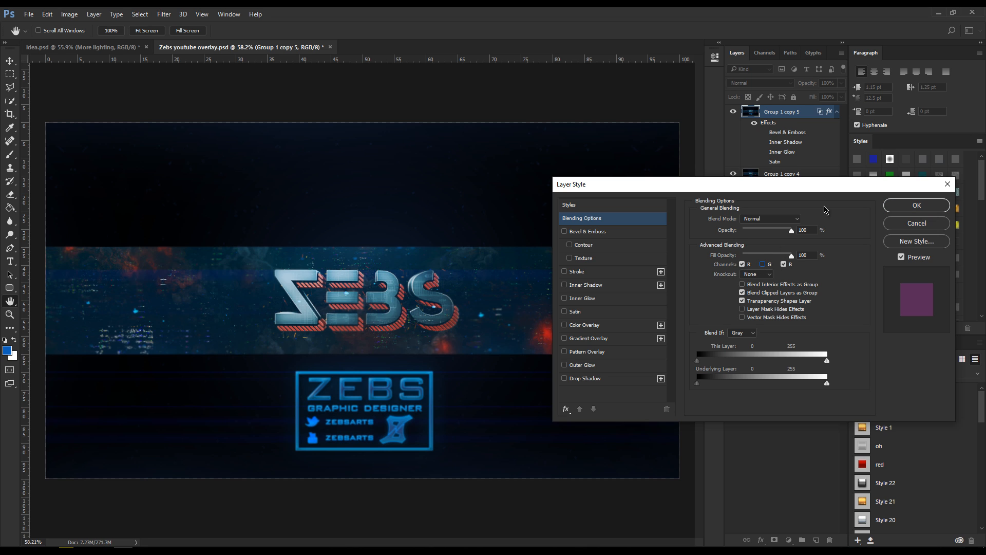
{"action": "left_click", "coordinate": [898, 211]}
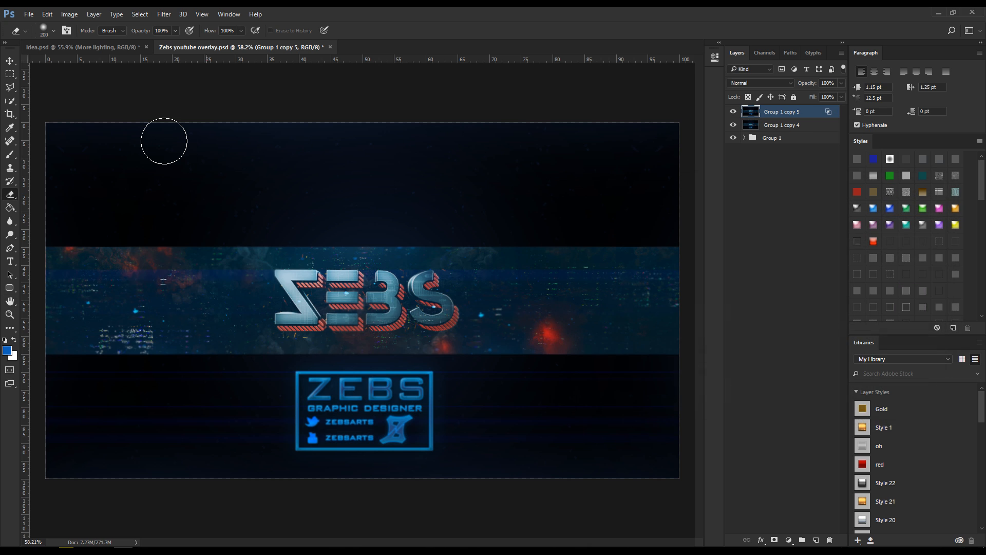
Nudge Group 1 copy 5 slightly to the right to offset its color channels, and check the fringing on the lettering
{"action": "left_click", "coordinate": [10, 61]}
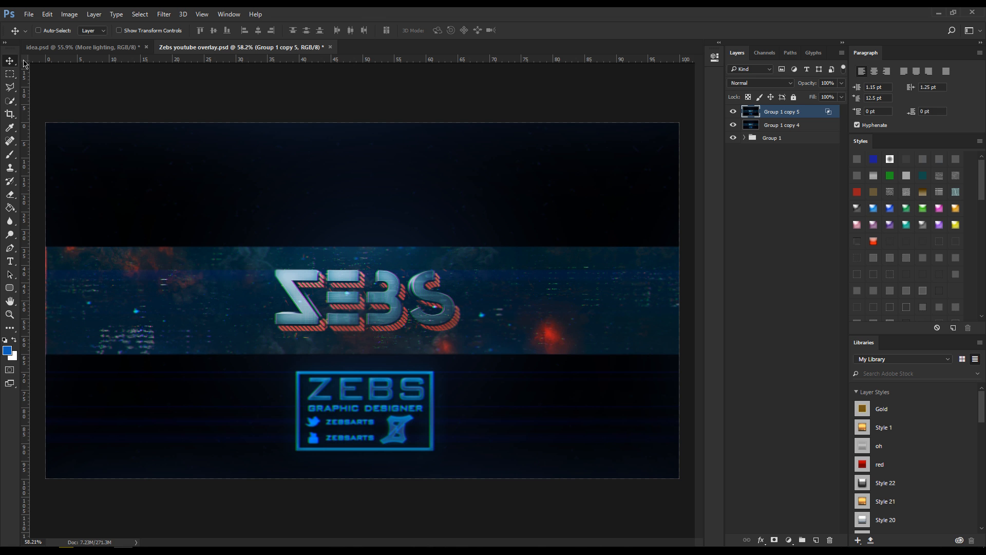
{"action": "scroll", "coordinate": [310, 280], "scroll_direction": "up", "scroll_amount": 8}
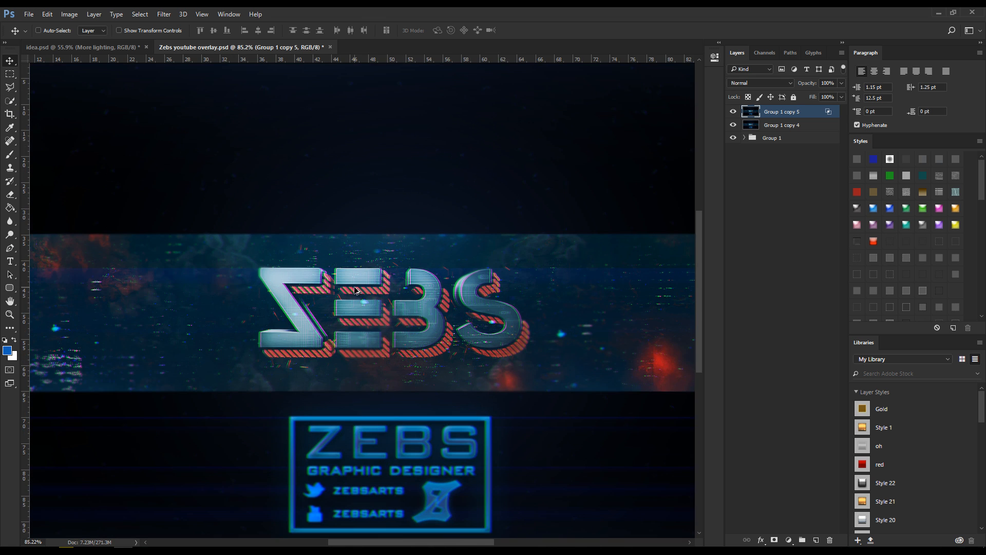
{"action": "scroll", "coordinate": [449, 282], "scroll_direction": "up", "scroll_amount": 8}
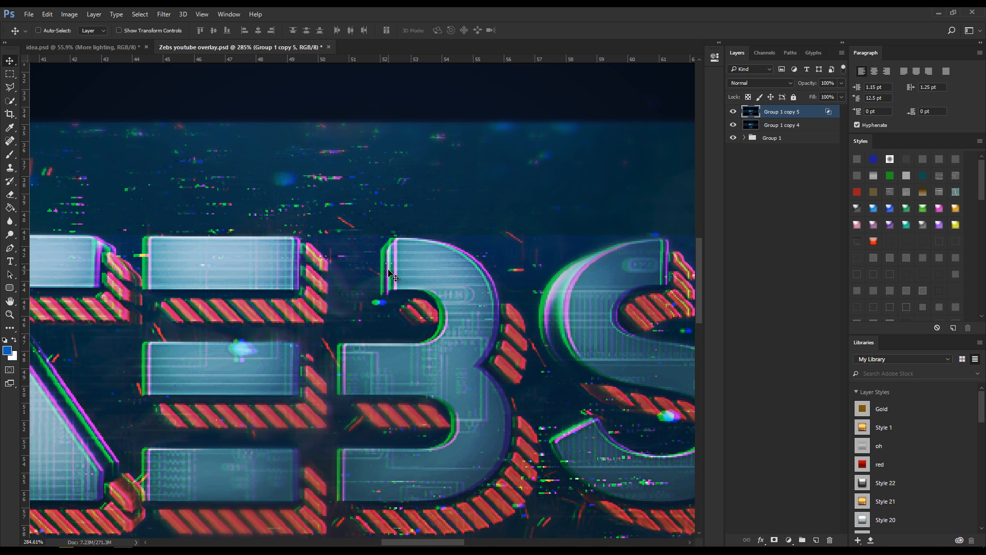
{"action": "scroll", "coordinate": [302, 286], "scroll_direction": "down", "scroll_amount": 5}
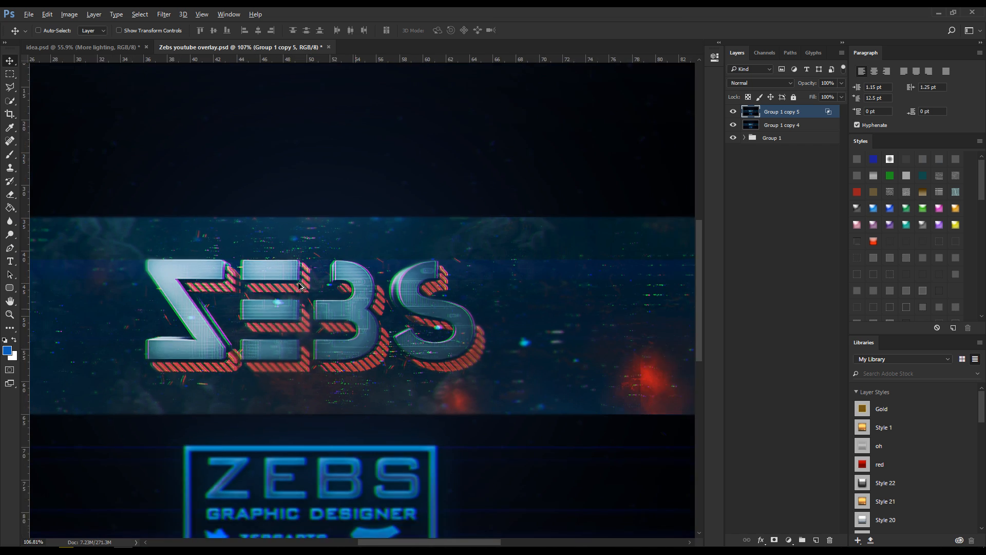
{"action": "scroll", "coordinate": [302, 286], "scroll_direction": "down", "scroll_amount": 3}
{"action": "scroll", "coordinate": [271, 296], "scroll_direction": "up", "scroll_amount": 2}
{"action": "scroll", "coordinate": [271, 297], "scroll_direction": "down", "scroll_amount": 2}
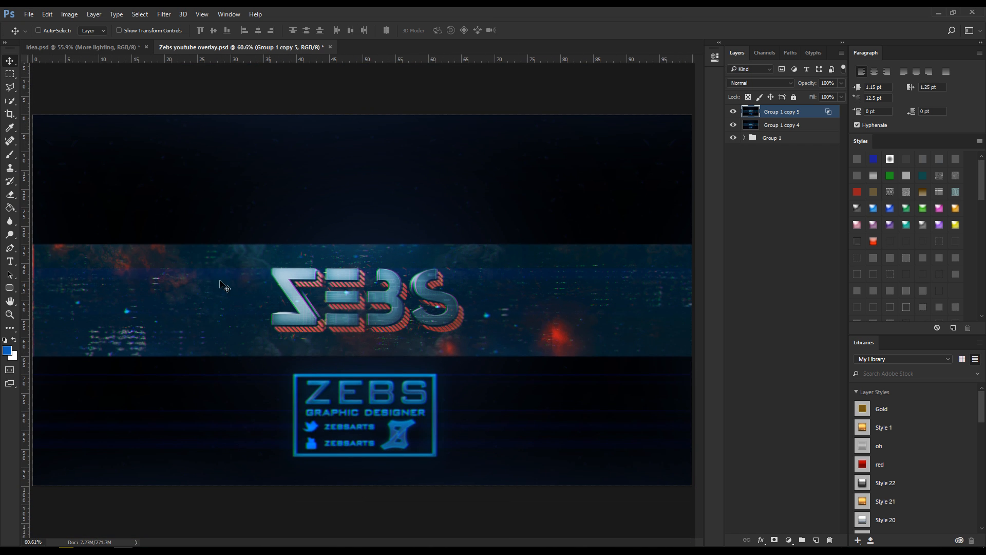
Merge Group 1 copy 5 with Group 1 copy 4 and duplicate the merged layer
{"action": "left_click", "coordinate": [791, 126], "text": "ctrl"}
{"action": "right_click", "coordinate": [790, 127]}
{"action": "left_click", "coordinate": [822, 385]}
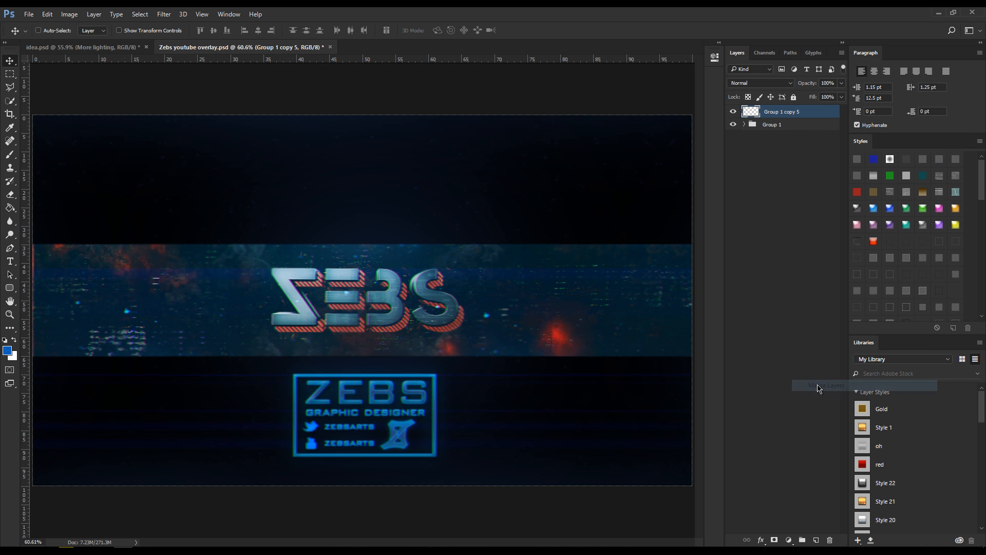
{"action": "key", "text": "ctrl+j"}
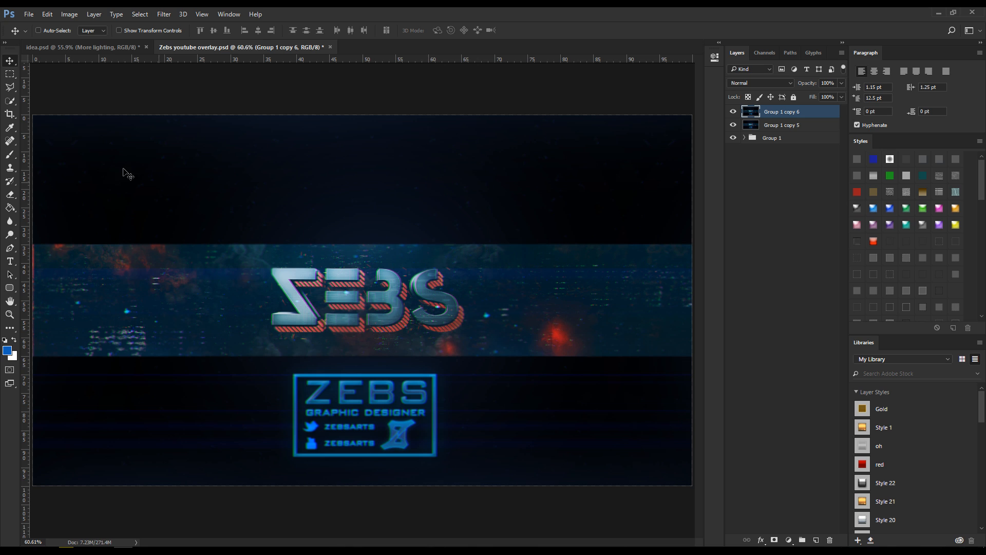
Select several thin horizontal strips across the ZEBS lettering and the band around it with the Rectangular Marquee tool
{"action": "left_click", "coordinate": [13, 74]}
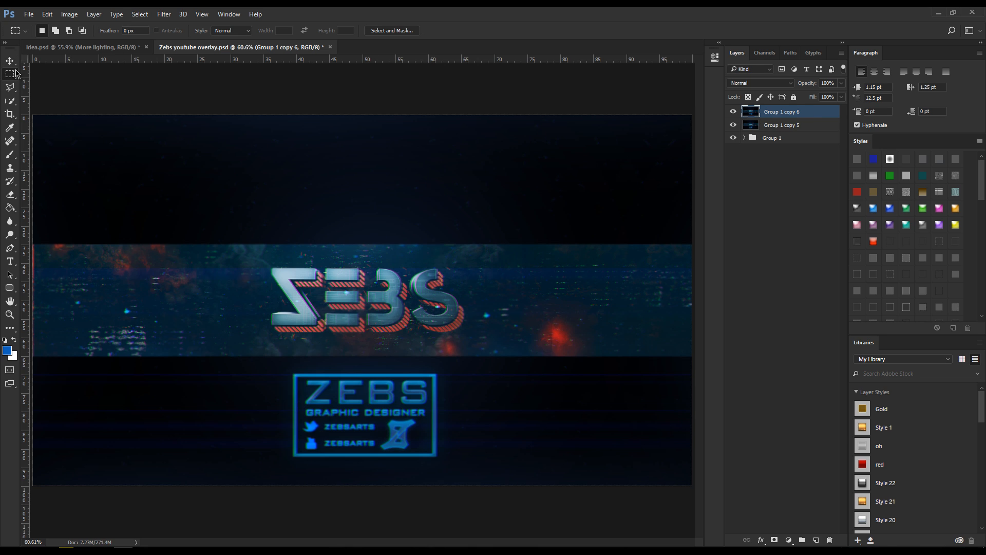
{"action": "right_click", "coordinate": [14, 74]}
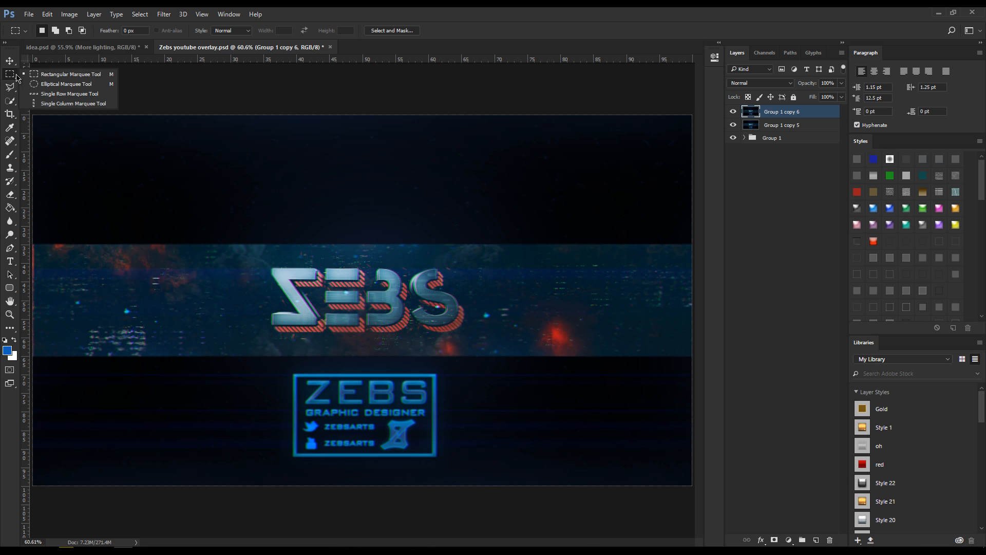
{"action": "left_click", "coordinate": [76, 75]}
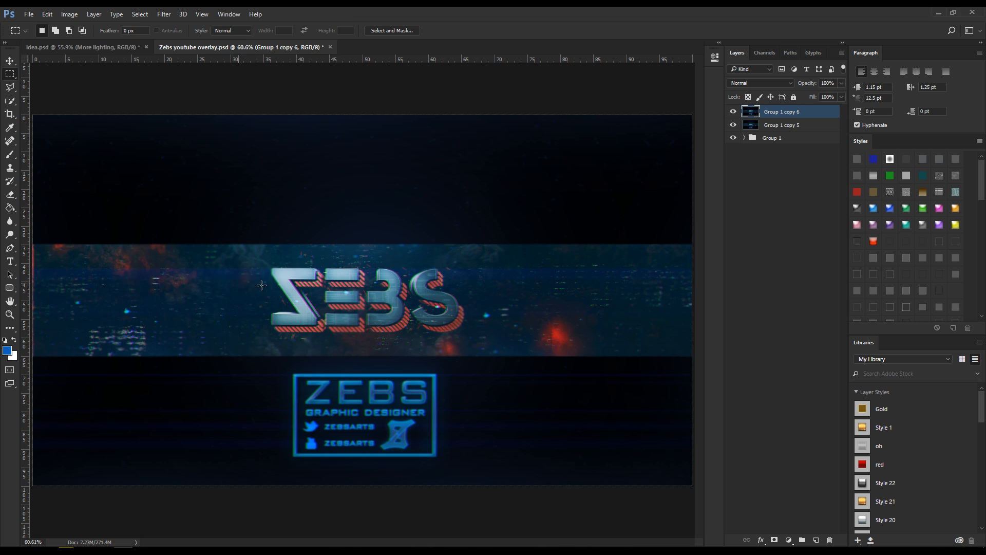
{"action": "left_click_drag", "start_coordinate": [238, 282], "coordinate": [379, 286]}
{"action": "left_click_drag", "start_coordinate": [486, 308], "coordinate": [326, 303]}
{"action": "left_click_drag", "start_coordinate": [236, 287], "coordinate": [361, 291]}
{"action": "left_click_drag", "start_coordinate": [496, 276], "coordinate": [375, 278]}
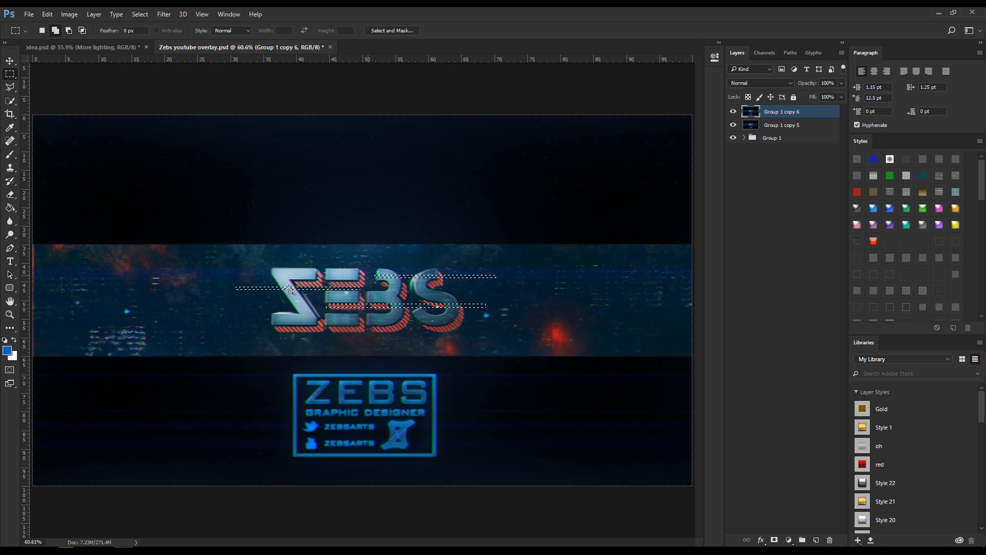
{"action": "left_click_drag", "start_coordinate": [372, 324], "coordinate": [212, 327]}
{"action": "left_click_drag", "start_coordinate": [638, 324], "coordinate": [482, 327]}
{"action": "left_click_drag", "start_coordinate": [53, 297], "coordinate": [215, 297]}
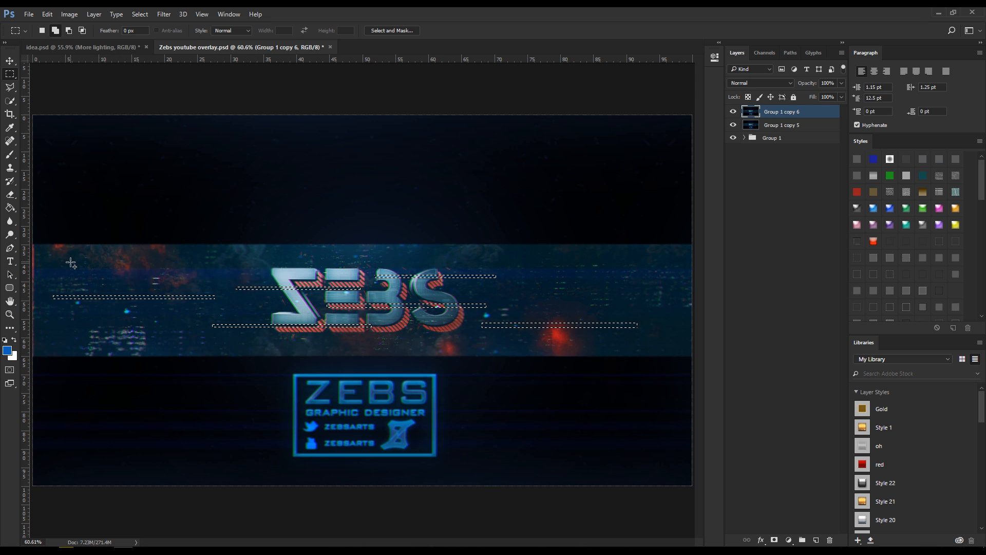
{"action": "left_click_drag", "start_coordinate": [71, 263], "coordinate": [265, 266]}
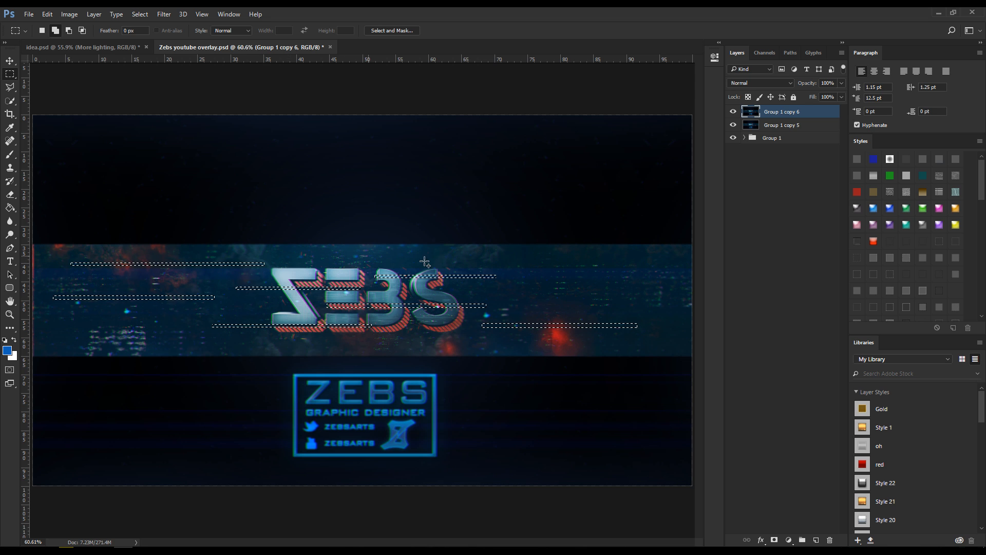
{"action": "left_click_drag", "start_coordinate": [473, 260], "coordinate": [664, 263]}
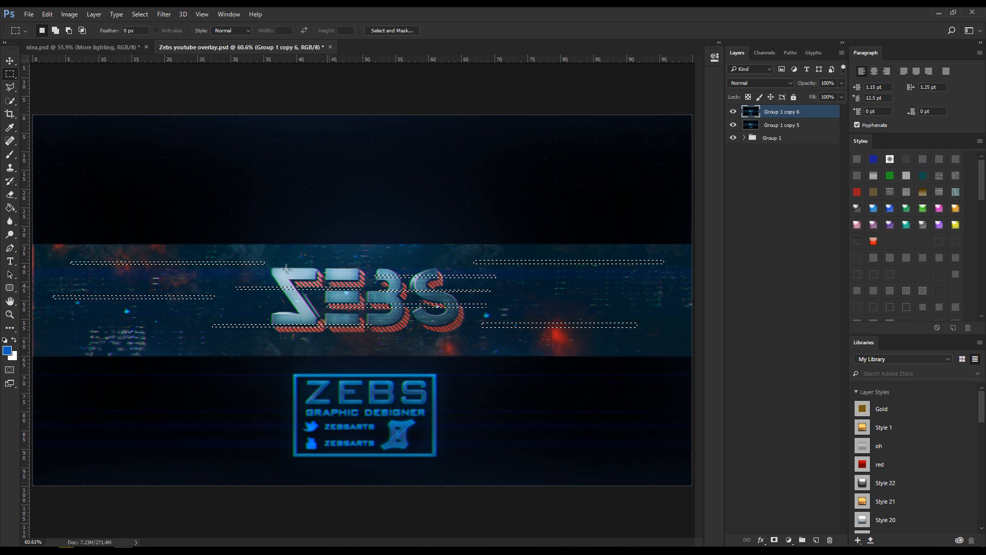
Shift the selected strips slightly to the right for a glitch effect and clear the selection
{"action": "left_click", "coordinate": [11, 61]}
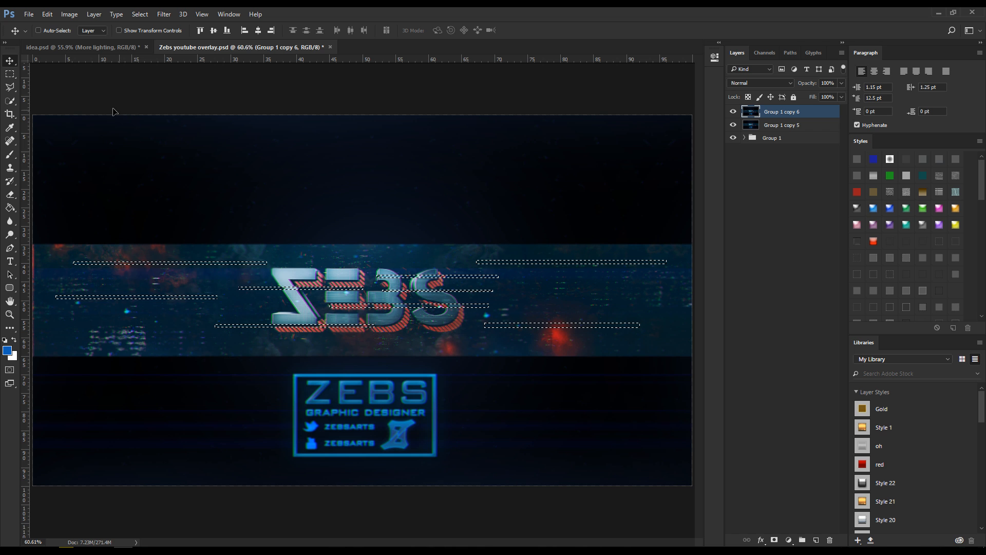
{"action": "left_click", "coordinate": [10, 73]}
{"action": "right_click", "coordinate": [230, 237]}
{"action": "left_click", "coordinate": [272, 248]}
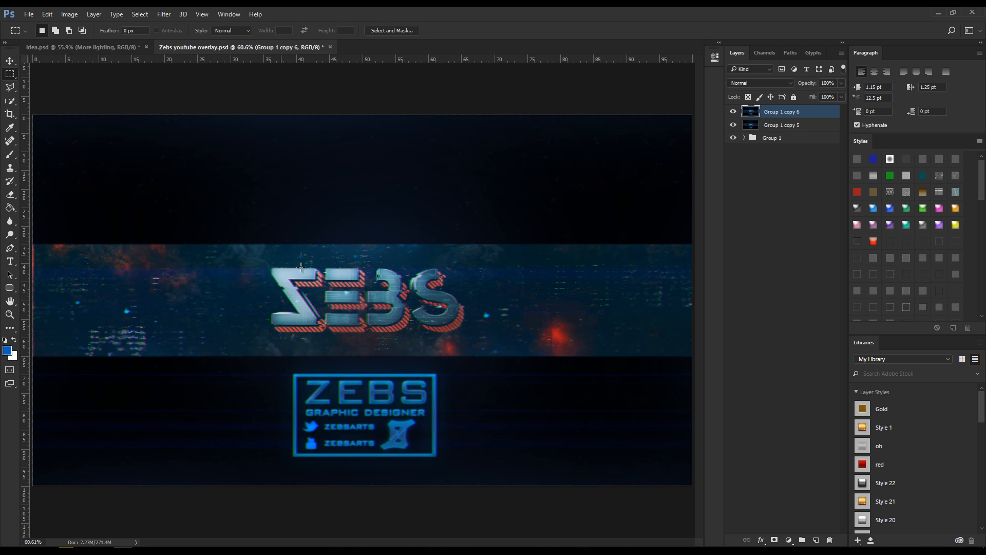
Examine the glitched lettering up close and compare the whole banner with the idea.psd design
{"action": "scroll", "coordinate": [379, 273], "scroll_direction": "up", "scroll_amount": 3}
{"action": "scroll", "coordinate": [380, 273], "scroll_direction": "up", "scroll_amount": 2}
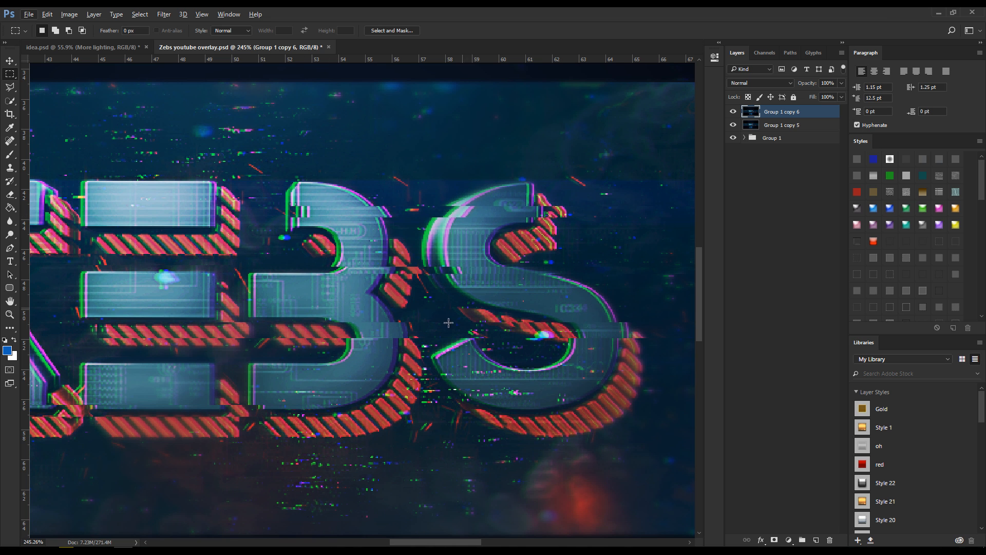
{"action": "scroll", "coordinate": [343, 338], "scroll_direction": "down", "scroll_amount": 2}
{"action": "scroll", "coordinate": [343, 338], "scroll_direction": "down", "scroll_amount": 3}
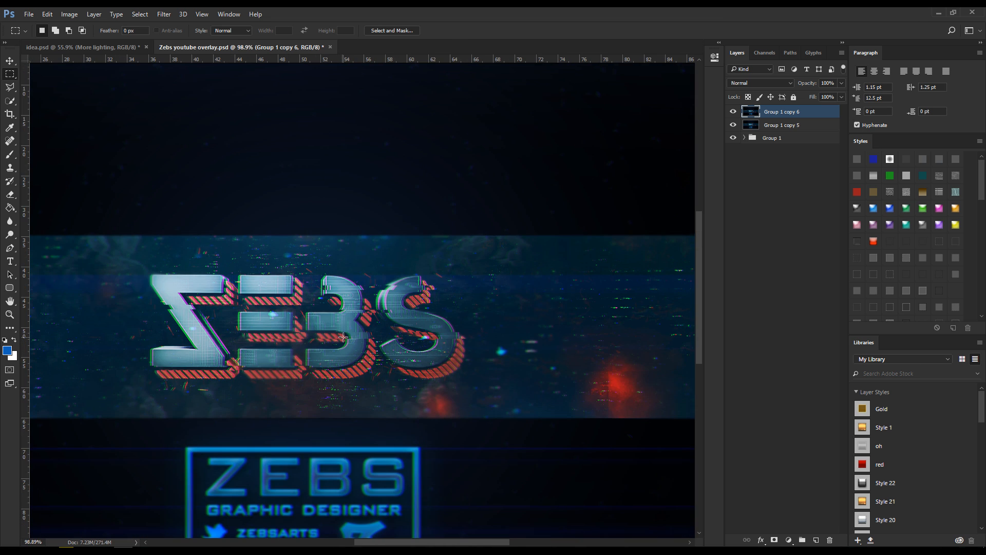
{"action": "scroll", "coordinate": [312, 343], "scroll_direction": "up", "scroll_amount": 1}
{"action": "scroll", "coordinate": [312, 343], "scroll_direction": "down", "scroll_amount": 2}
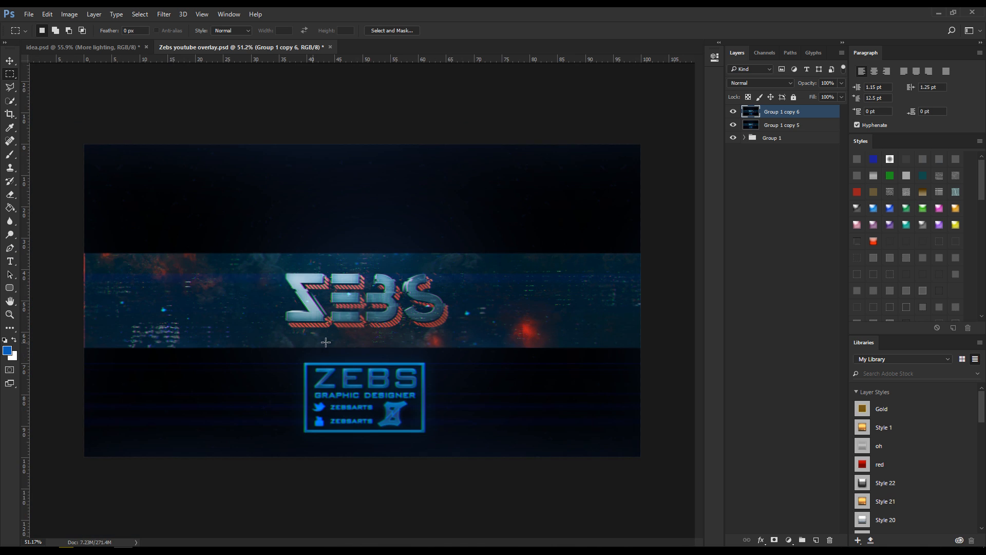
{"action": "scroll", "coordinate": [324, 342], "scroll_direction": "up", "scroll_amount": 1}
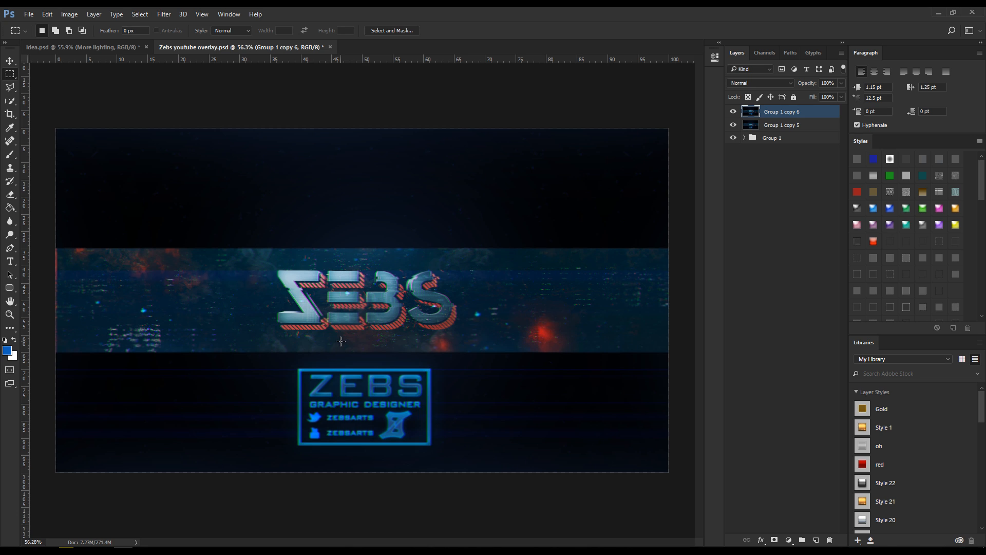
{"action": "left_click", "coordinate": [95, 48]}
{"action": "left_click", "coordinate": [215, 46]}
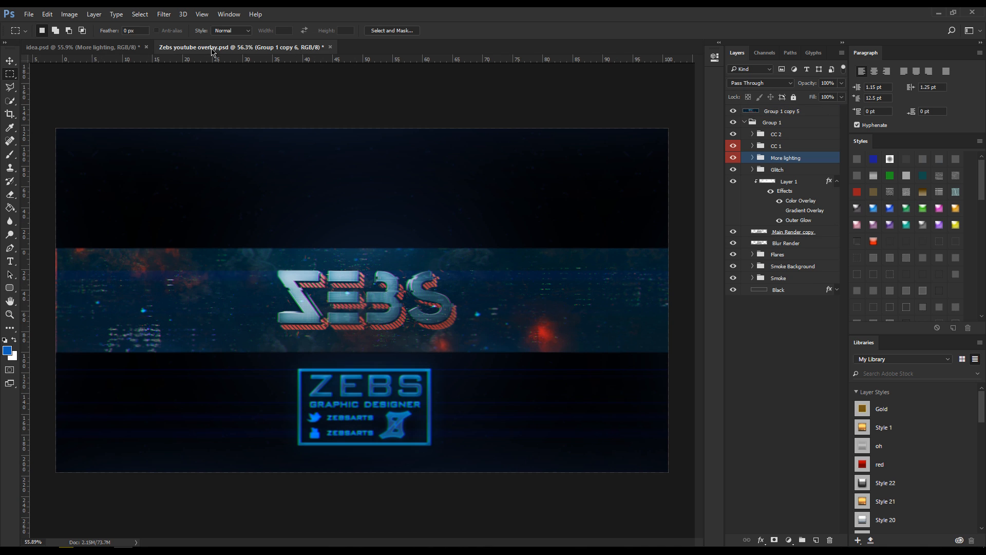
{"action": "left_click", "coordinate": [96, 49]}
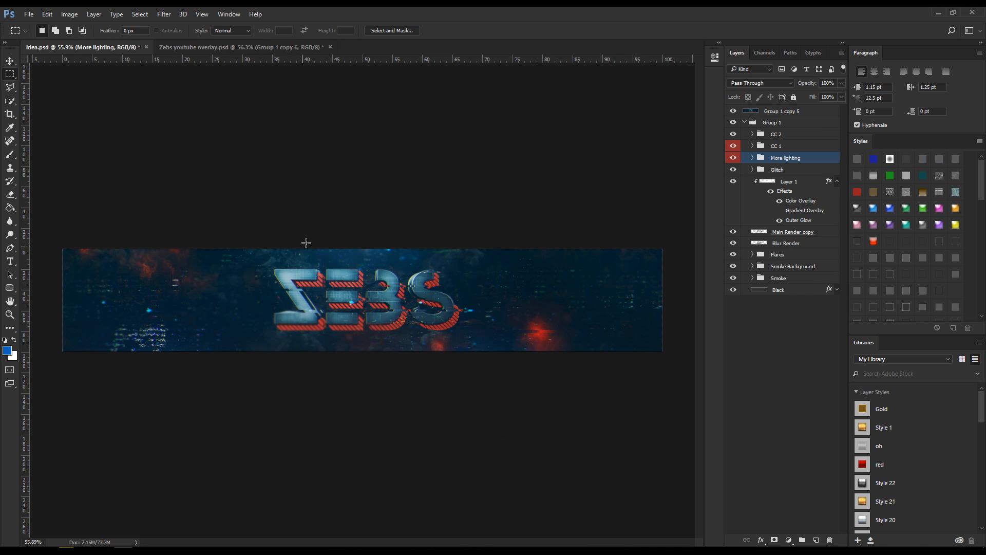
{"action": "left_click", "coordinate": [178, 48]}
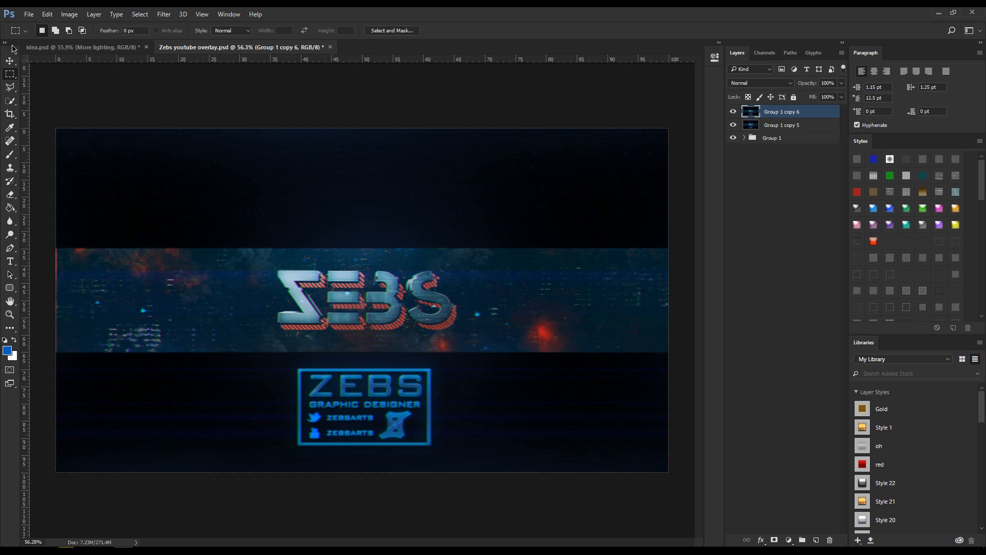
{"action": "left_click", "coordinate": [12, 61]}
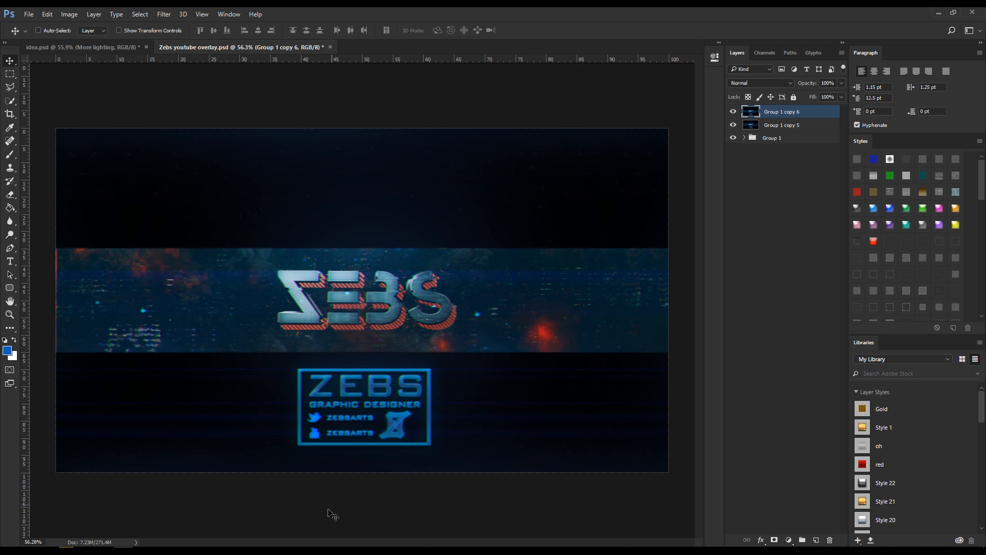
{"action": "mouse_move", "coordinate": [294, 551]}
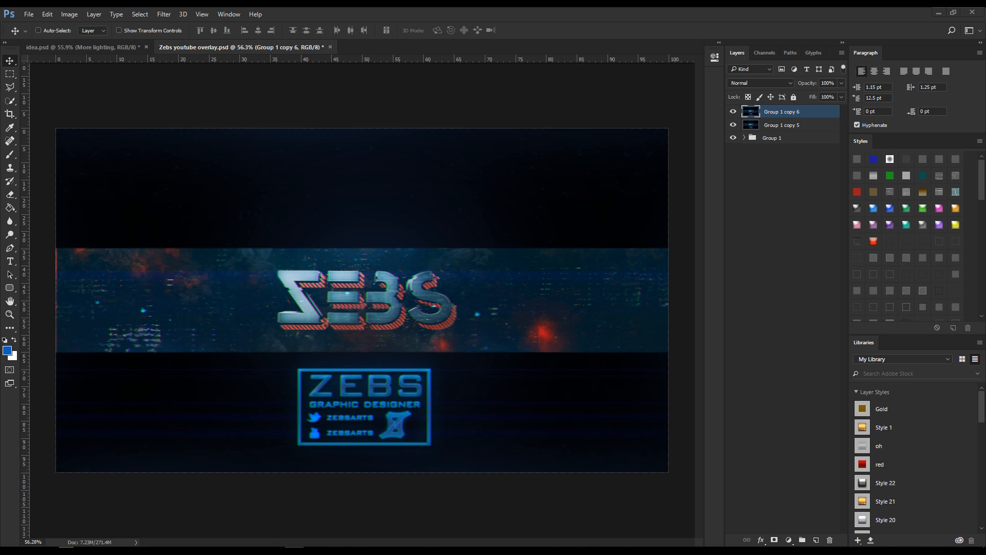